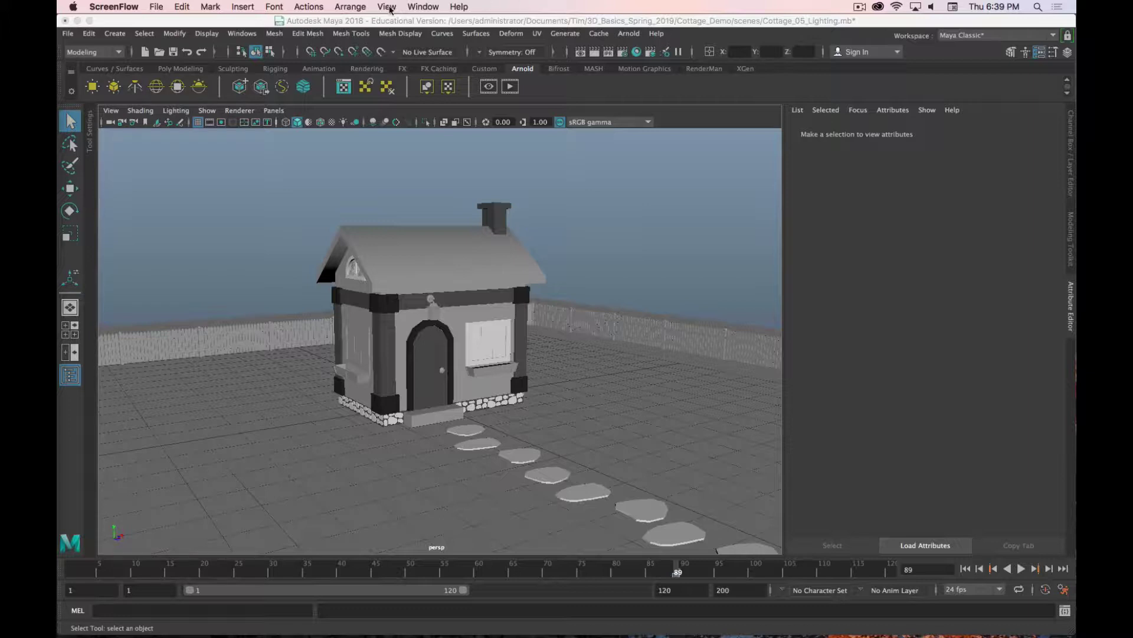
Step: Delete the sky dome light while previewing the cottage in the Arnold RenderView, closing the render window at the end
click(515, 102)
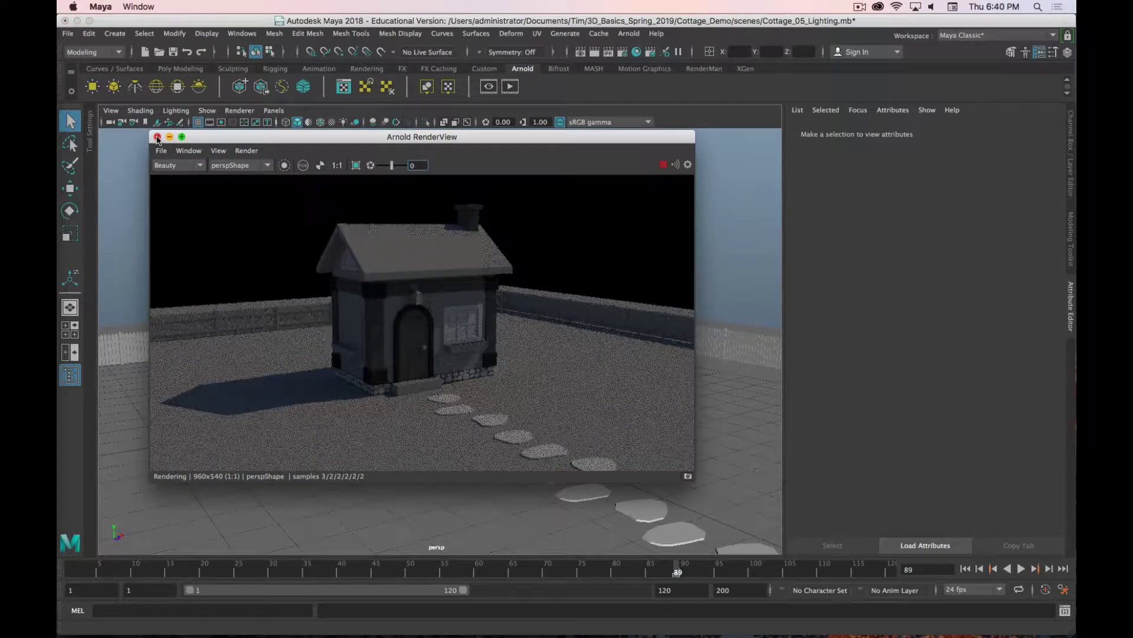
click(125, 177)
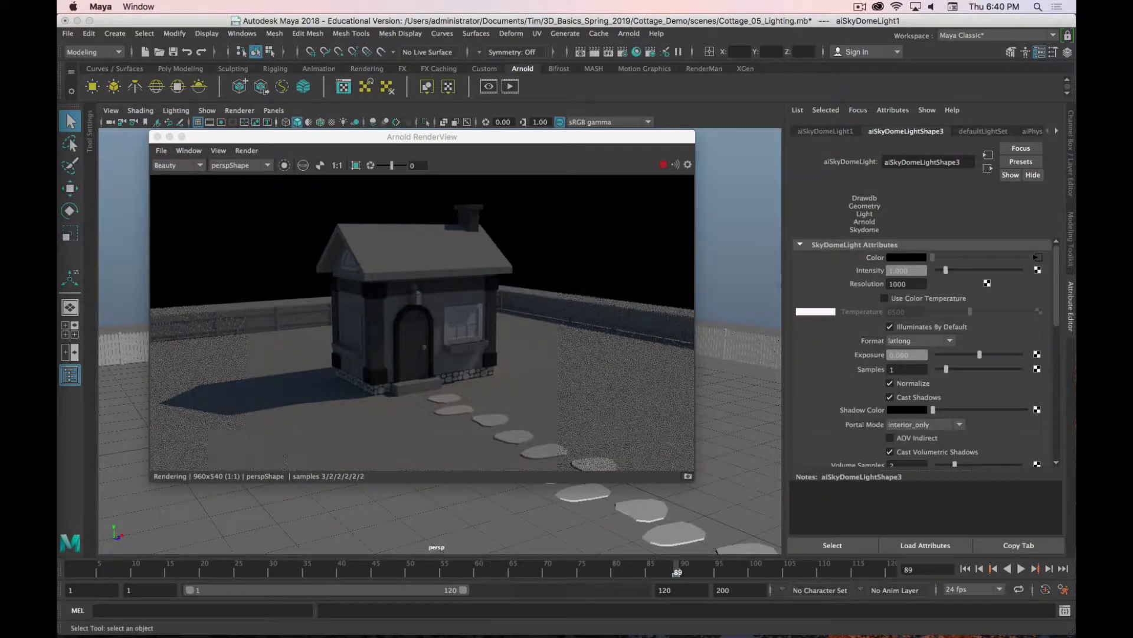
key(BackSpace)
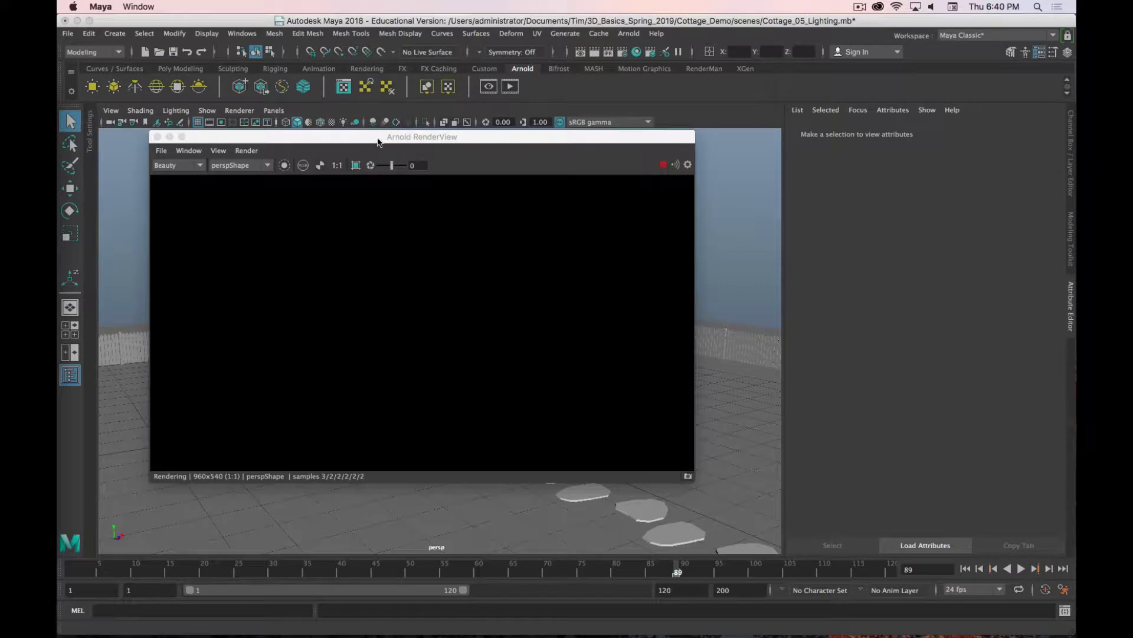
drag(377, 141, 630, 137)
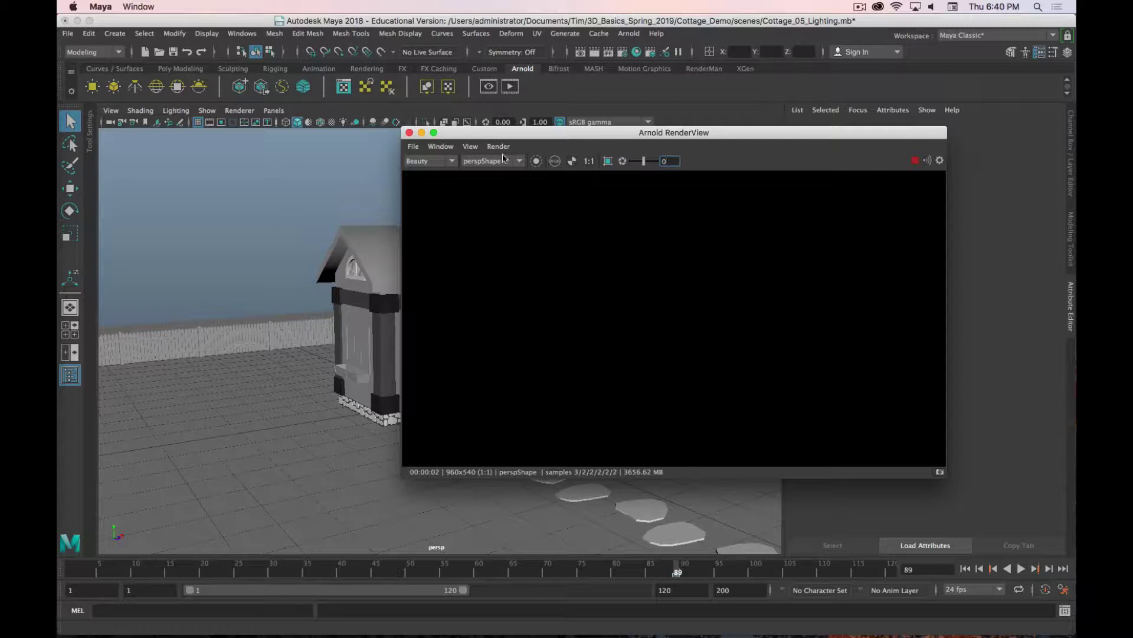
click(409, 133)
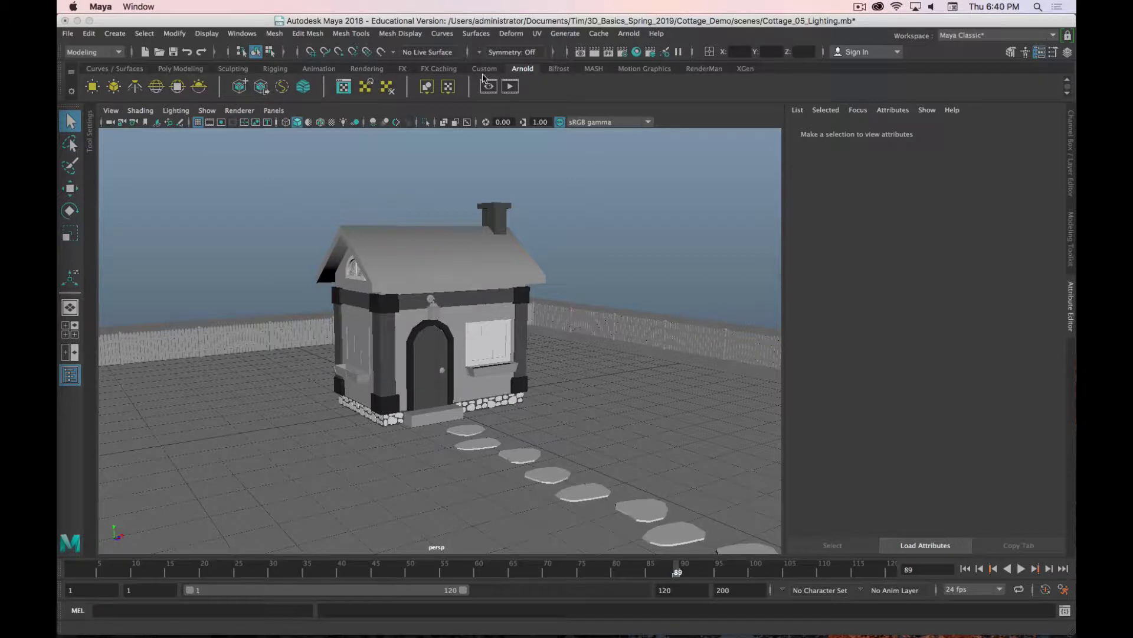
Step: Create an Arnold area light and move it out of the cottage to a raised position in the front yard
click(521, 71)
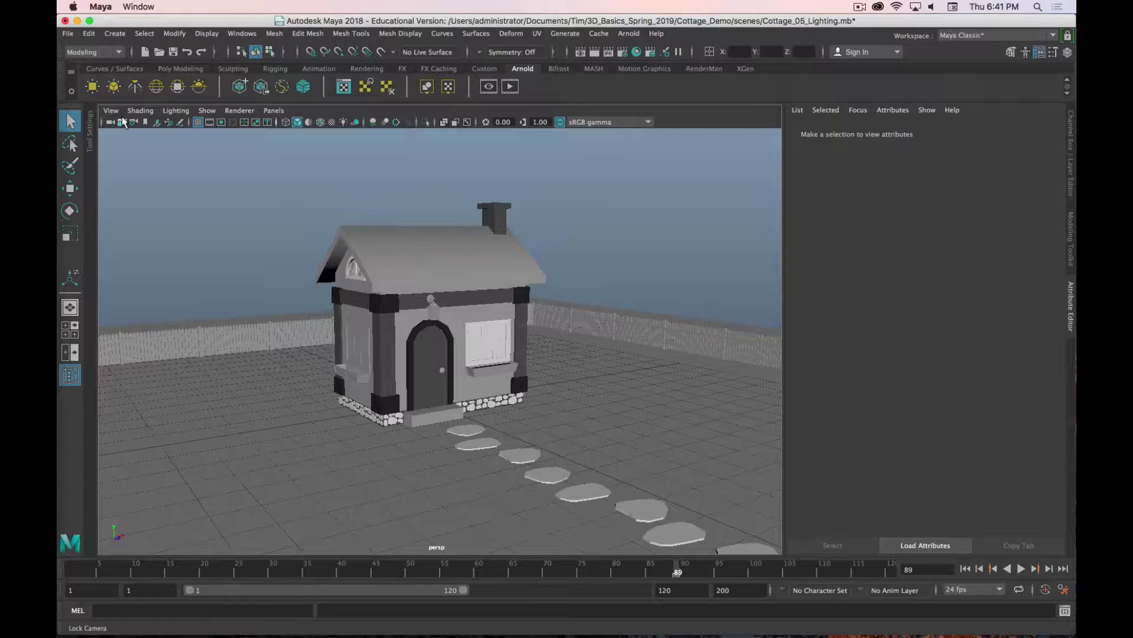
click(93, 87)
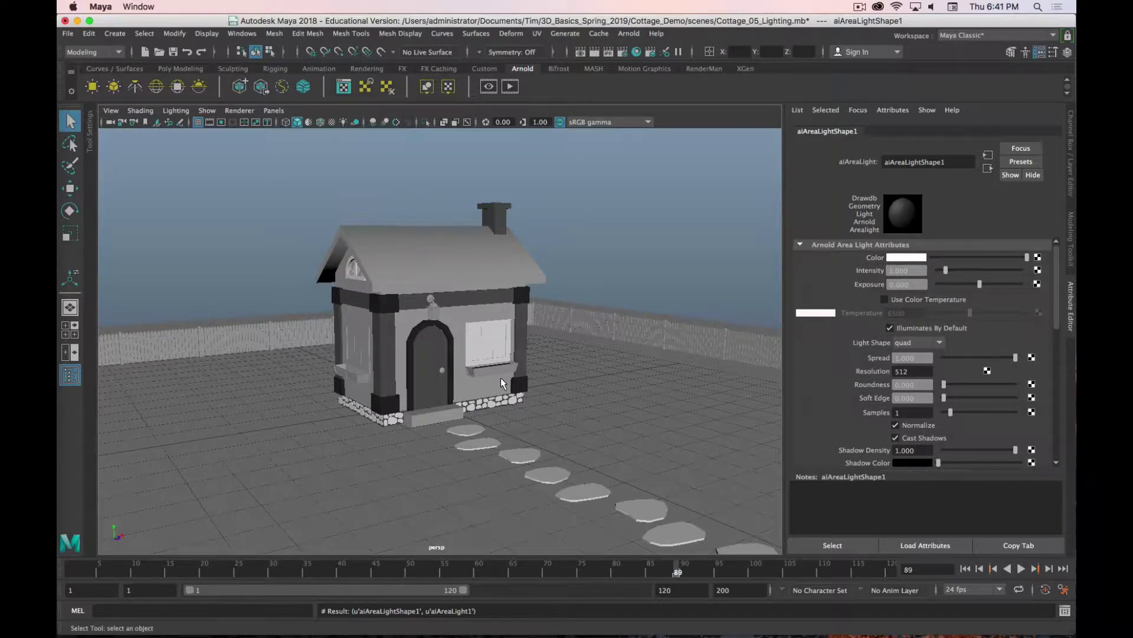
key(4)
alt+drag(484, 412, 572, 358)
key(w)
drag(406, 351, 169, 238)
alt+drag(285, 337, 387, 370)
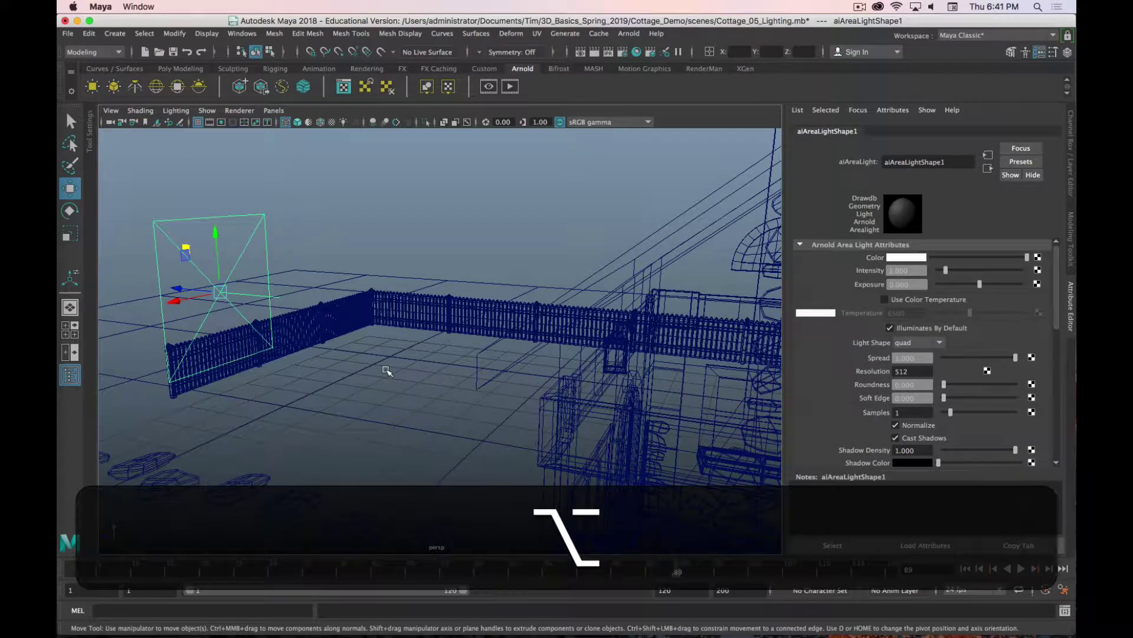
alt+drag(291, 325, 390, 324)
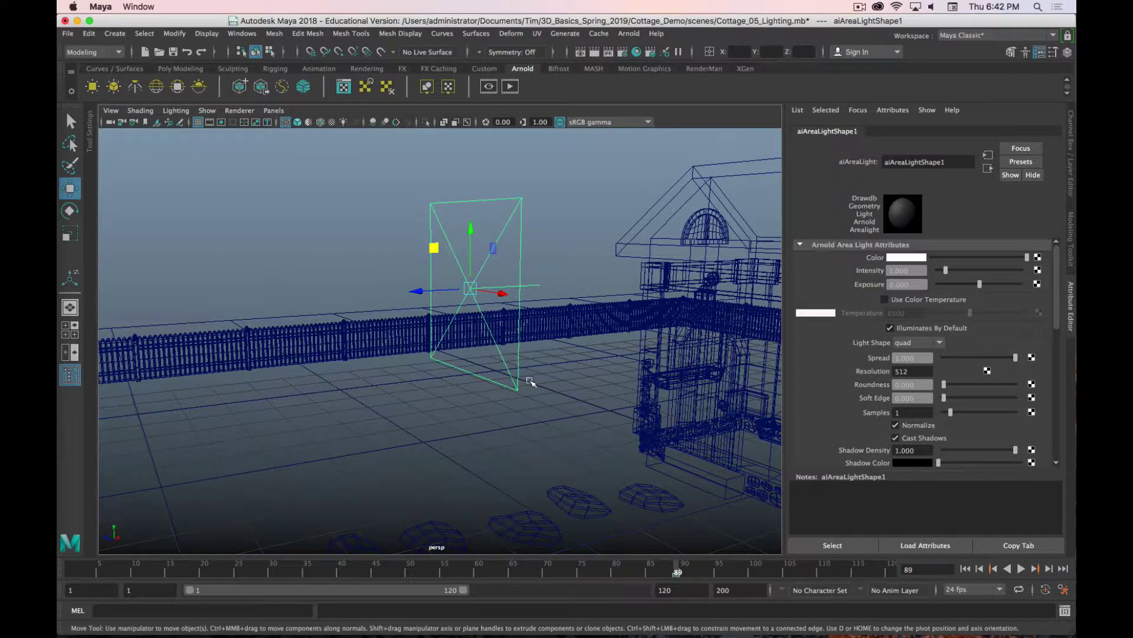
alt+drag(531, 381, 471, 332)
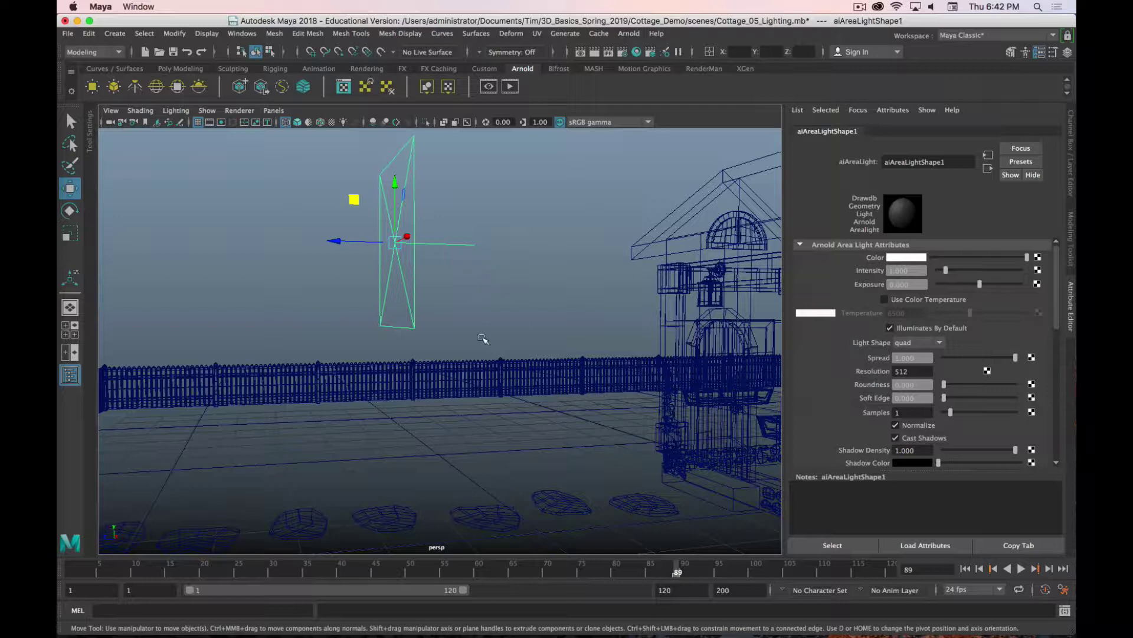
alt+drag(513, 312, 512, 312)
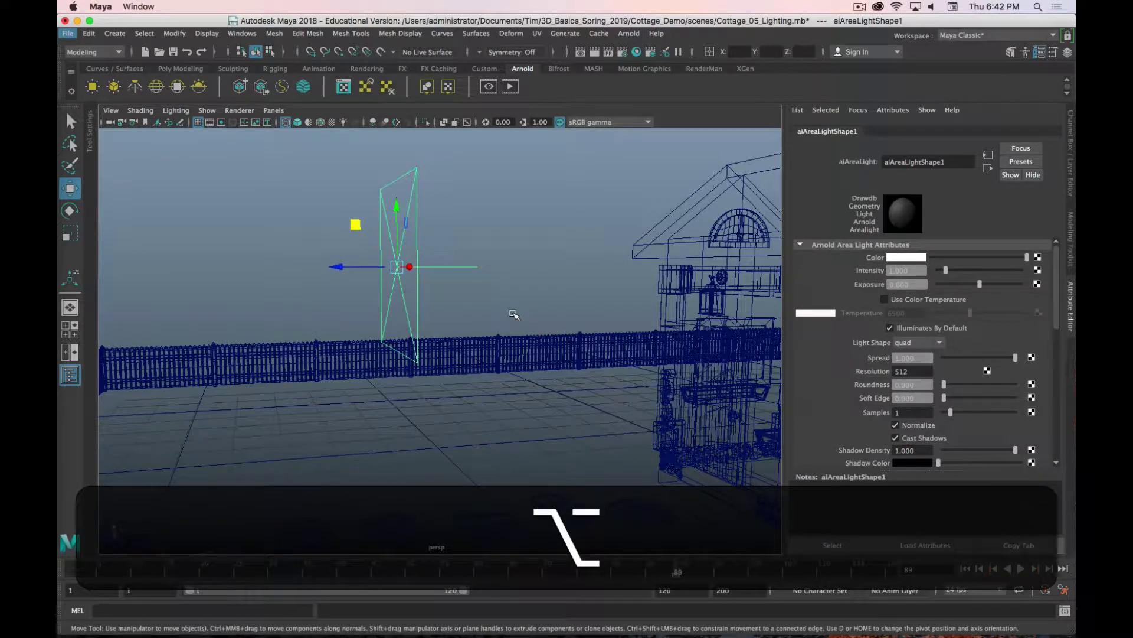
Step: Switch the viewport to shaded display lit by all scene lights
key(5)
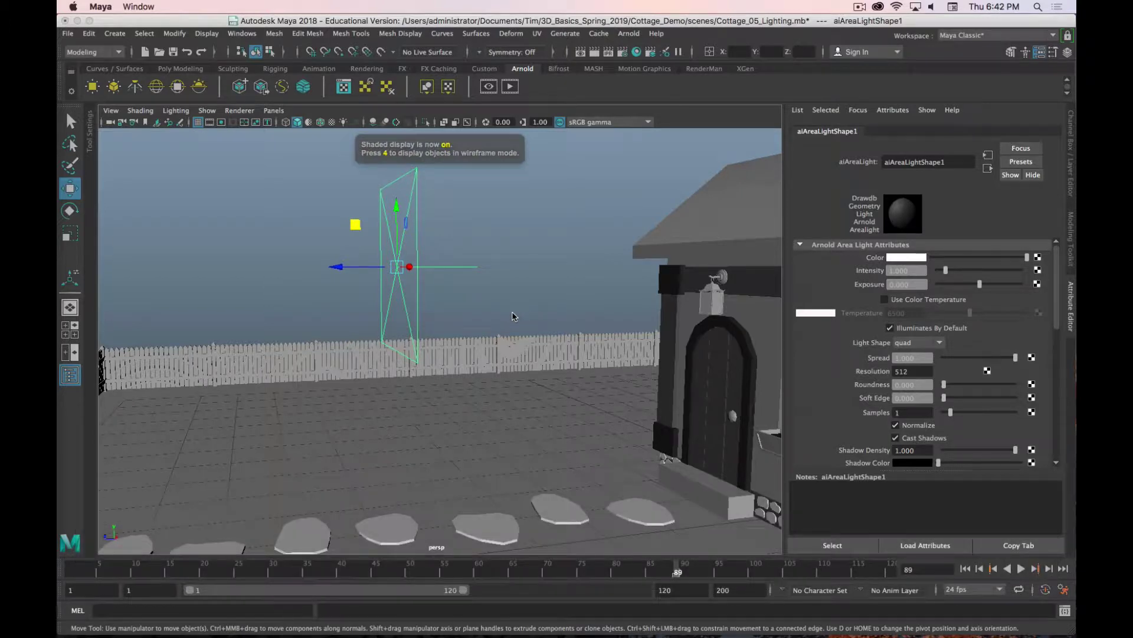
key(7)
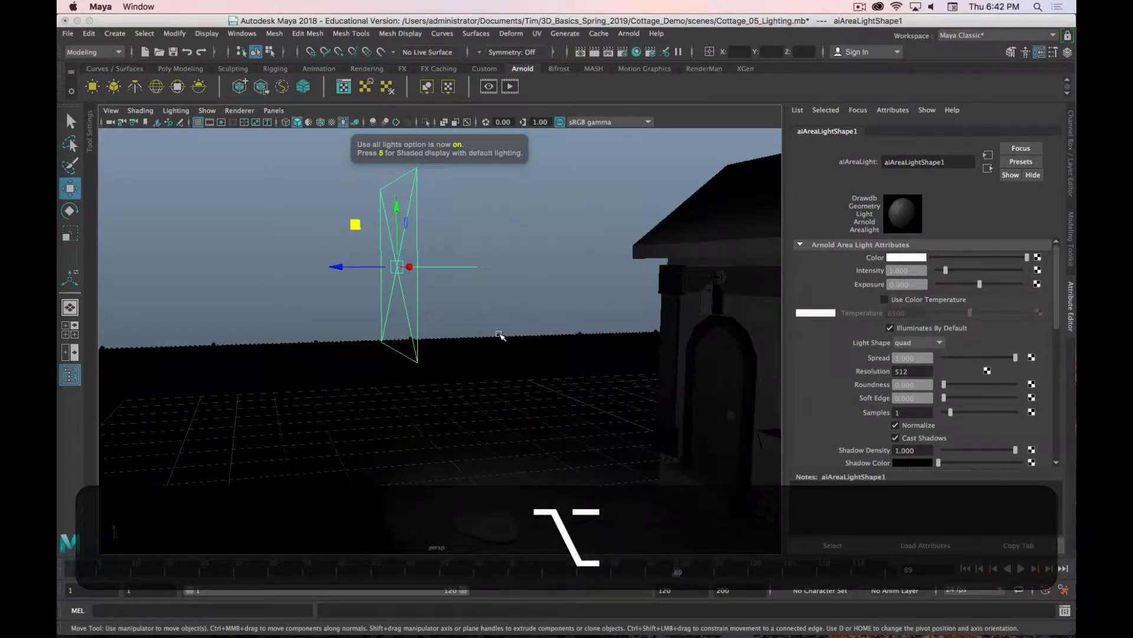
mouse_move(501, 313)
alt+mouse_down()
mouse_move(554, 324)
mouse_move(449, 279)
mouse_move(488, 303)
alt+mouse_up()
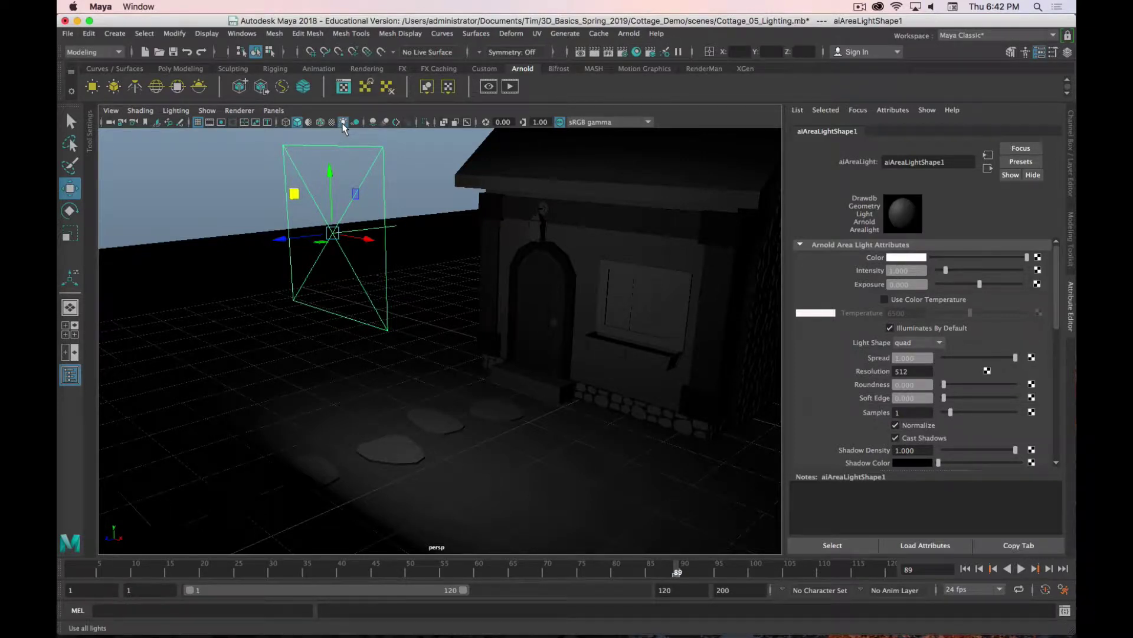
Step: Lower the area light in front of the cottage door and render the view in the Arnold RenderView
drag(328, 223, 452, 267)
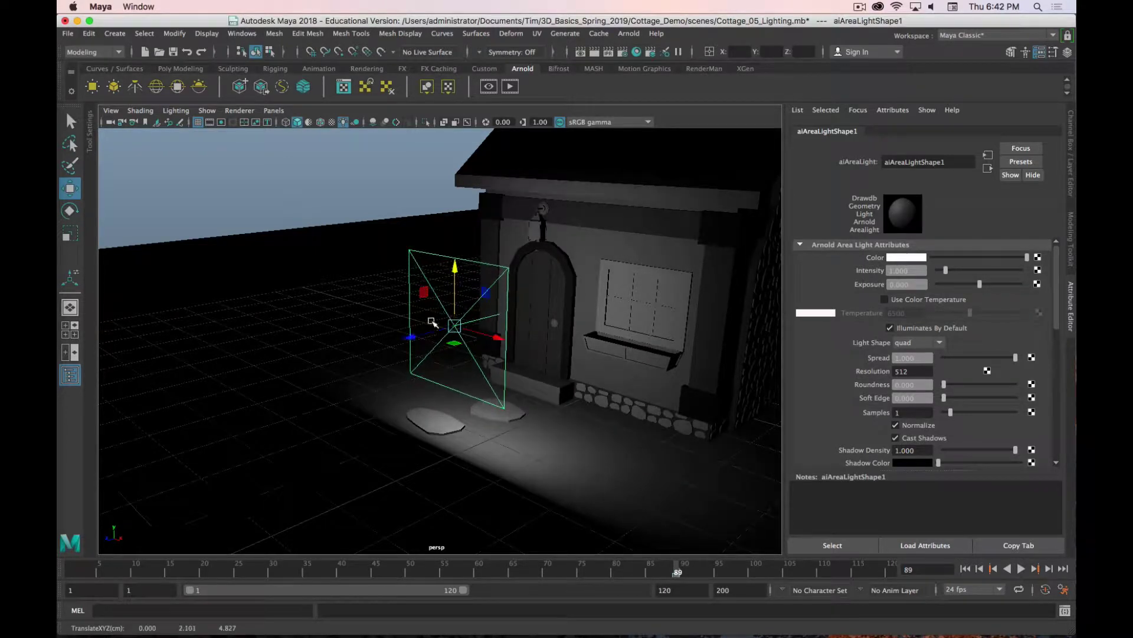
drag(422, 331, 394, 338)
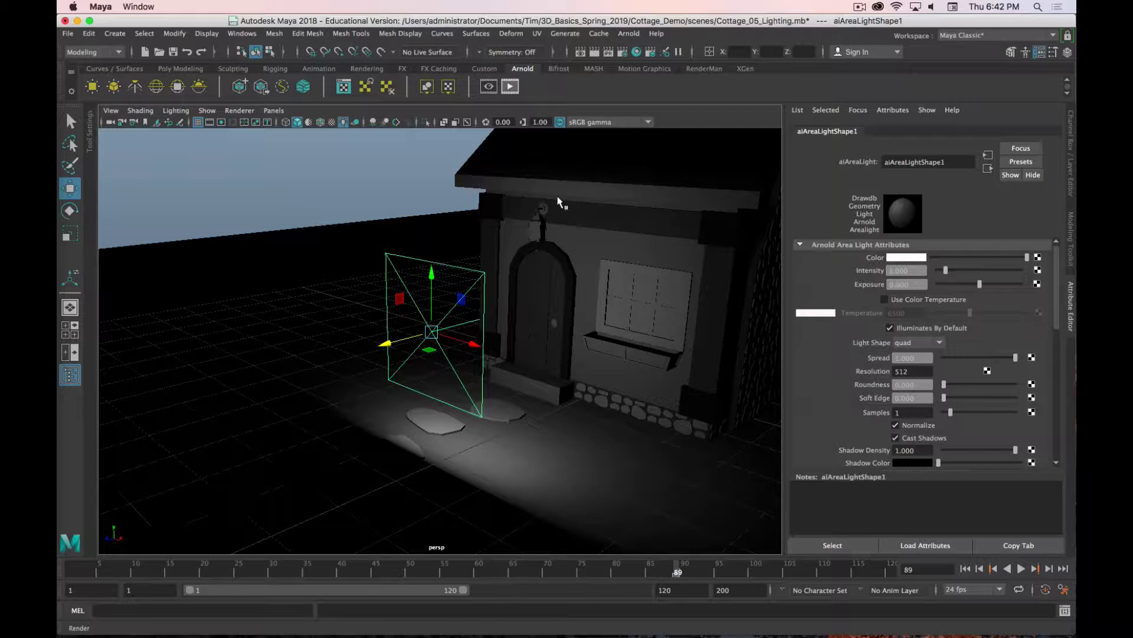
click(510, 86)
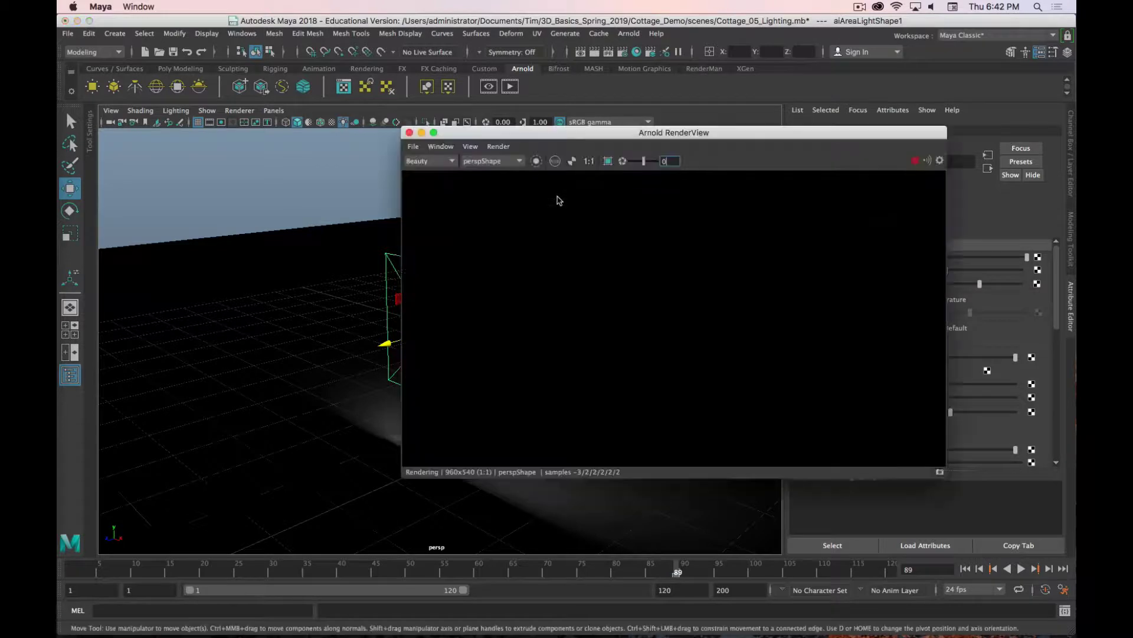
drag(703, 132, 799, 73)
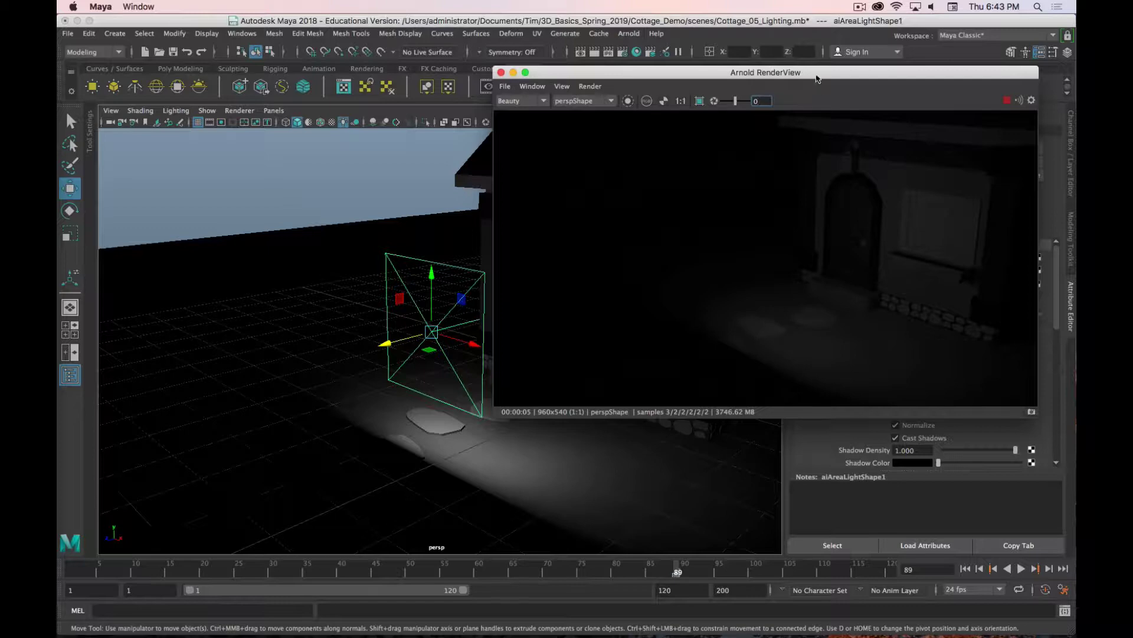
mouse_move(817, 78)
mouse_down()
mouse_move(118, 107)
mouse_move(330, 65)
mouse_move(473, 119)
mouse_move(620, 205)
mouse_move(801, 74)
mouse_up()
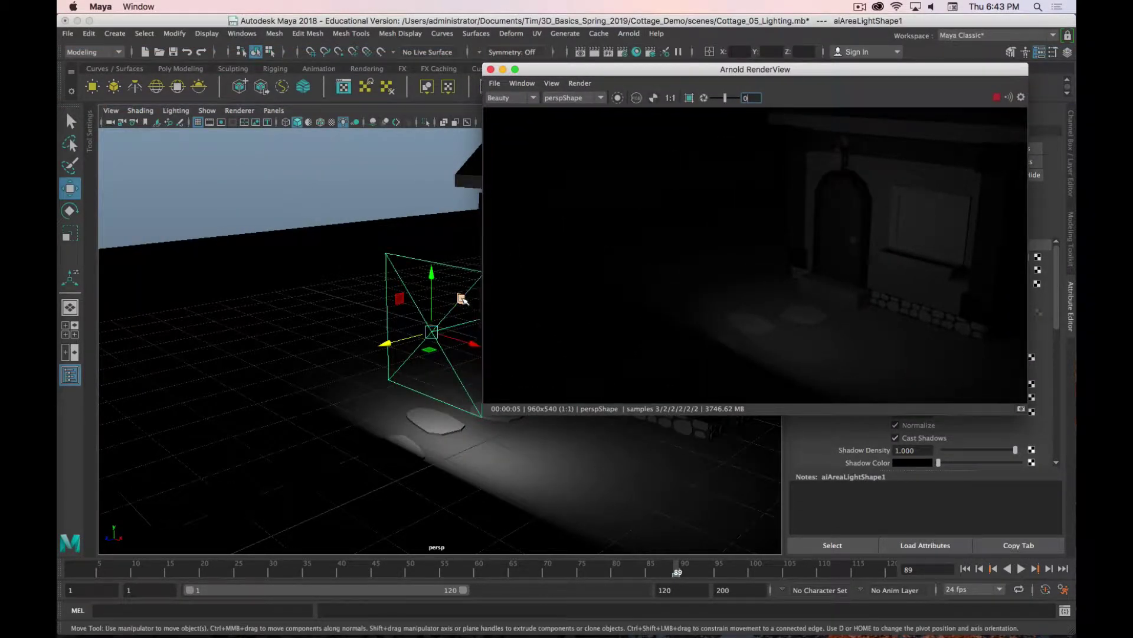
Step: Move the area light farther out along the stone path, to about -0.84, 2.30, 6.13
drag(462, 299, 423, 315)
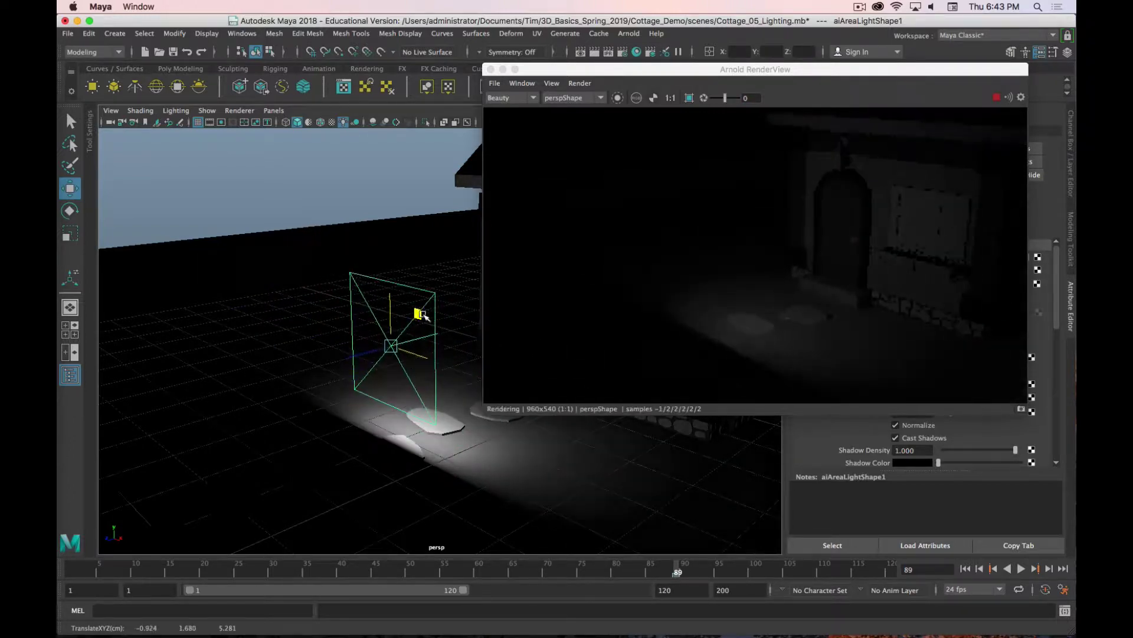
drag(392, 260, 429, 245)
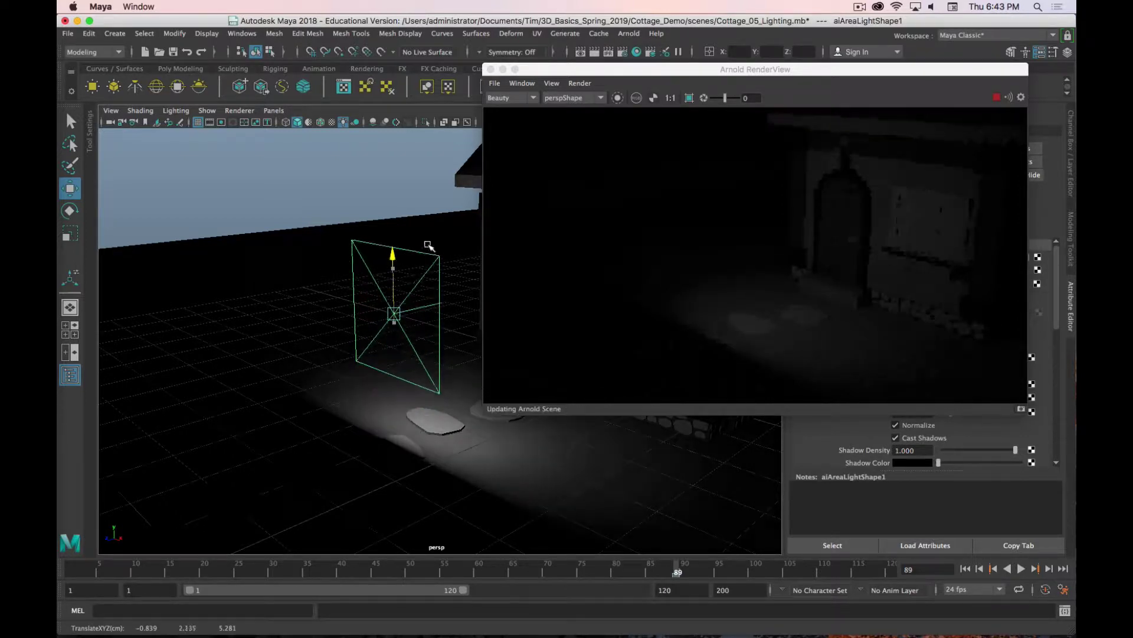
drag(358, 326, 302, 438)
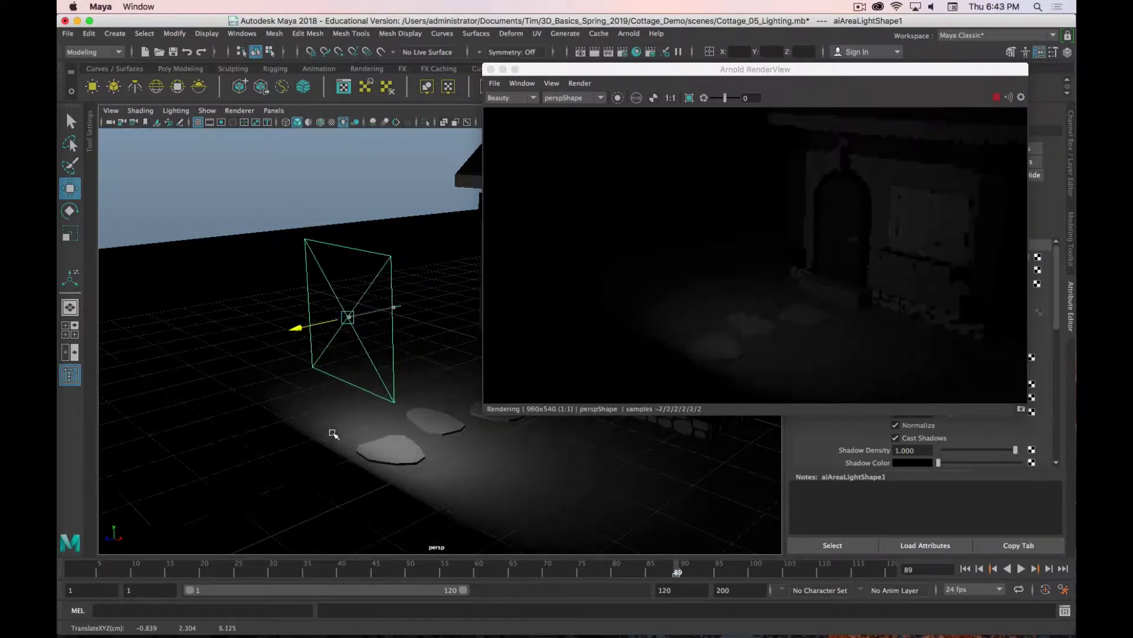
Step: Test the area light's size by scaling it uniformly up to about 3.06 and down to about 0.4
key(r)
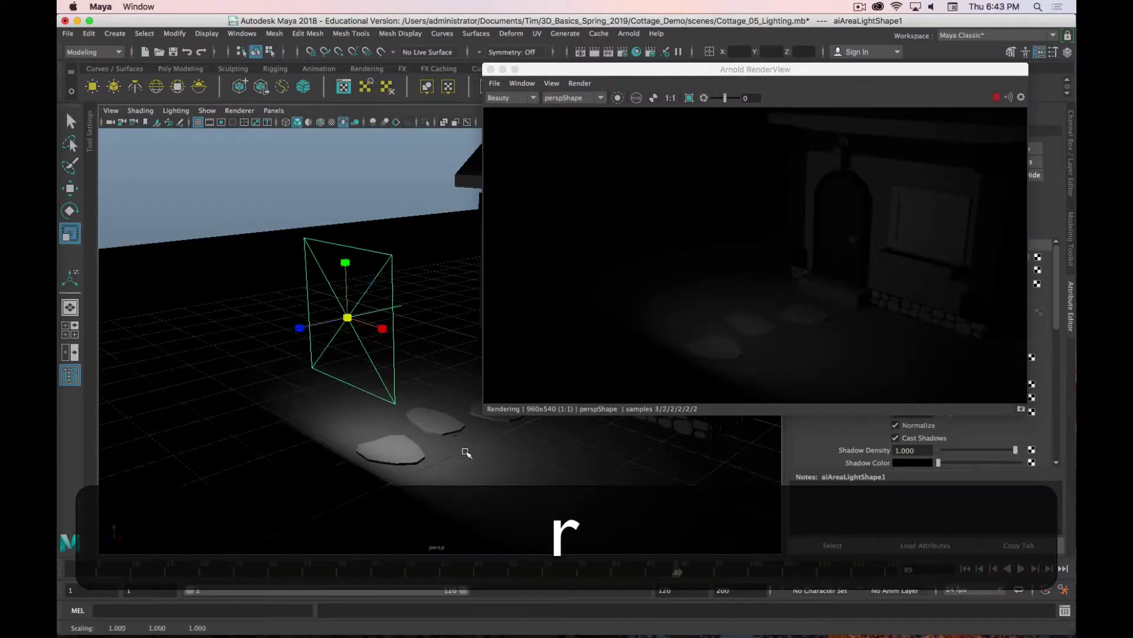
middle_drag(466, 451, 405, 422)
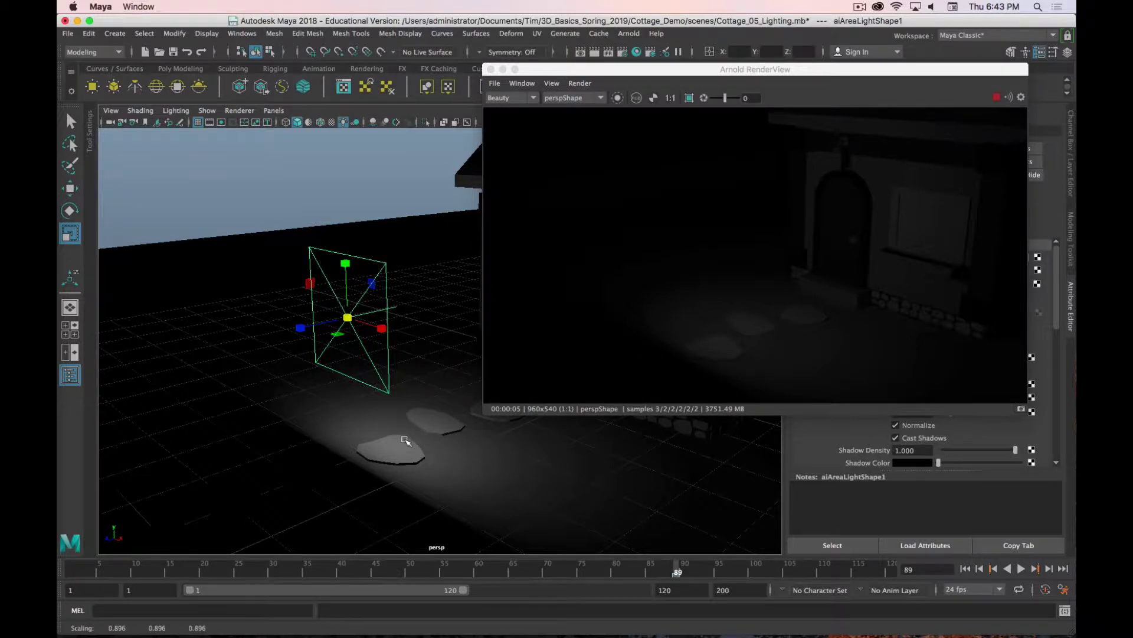
key(r)
middle_drag(408, 437, 703, 456)
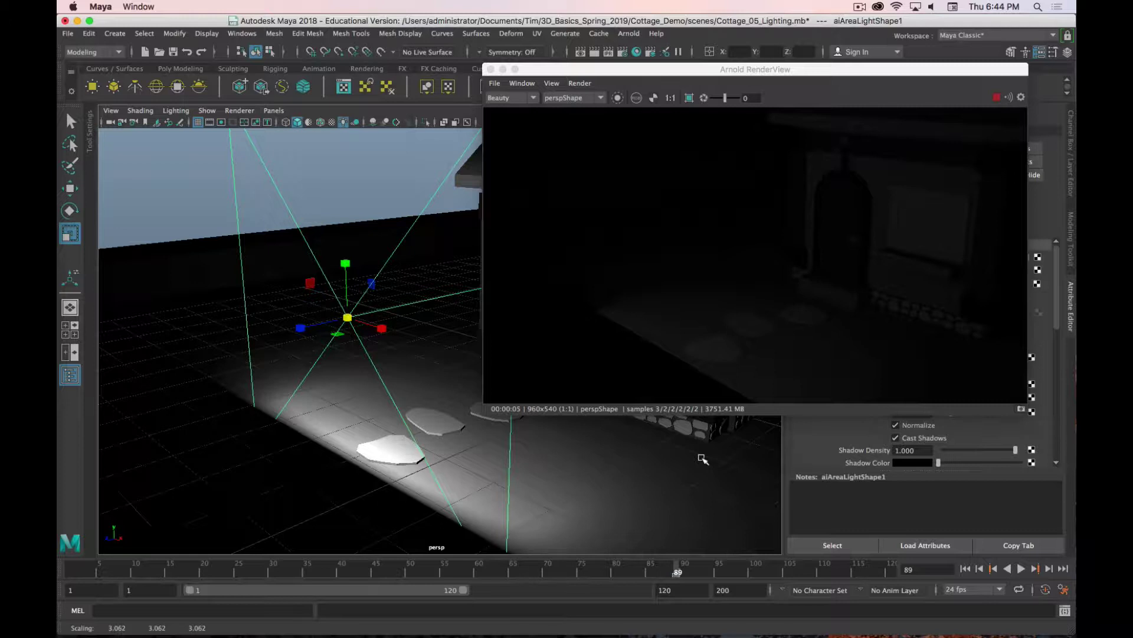
key(r)
middle_drag(623, 444, 275, 323)
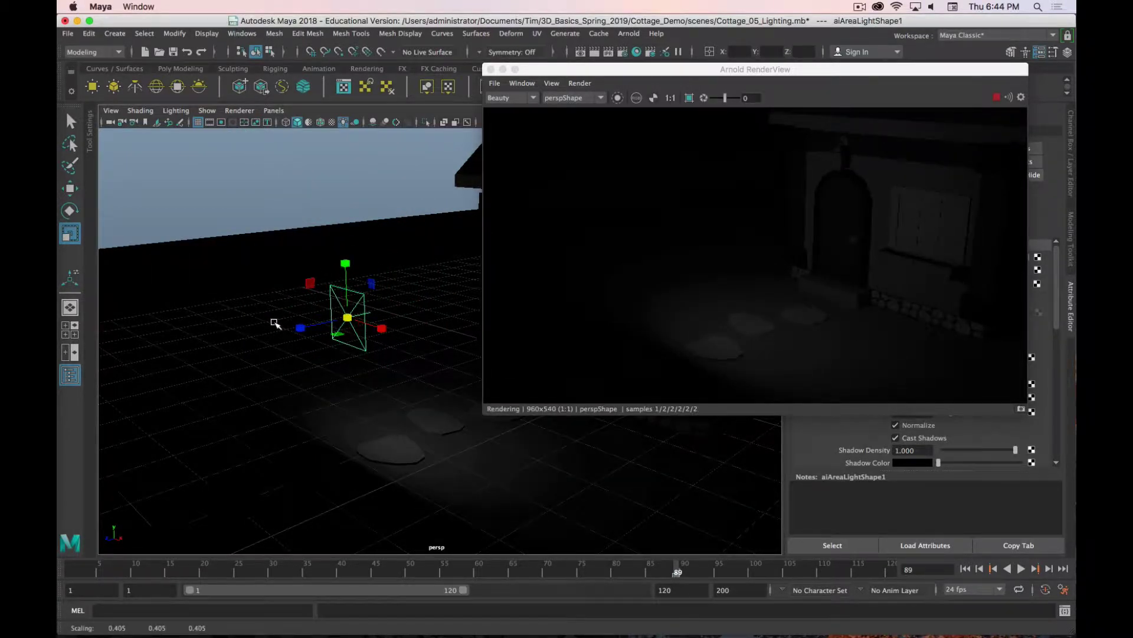
Step: Lower the area light toward the stepping stones, to a height of about 1.64
key(w)
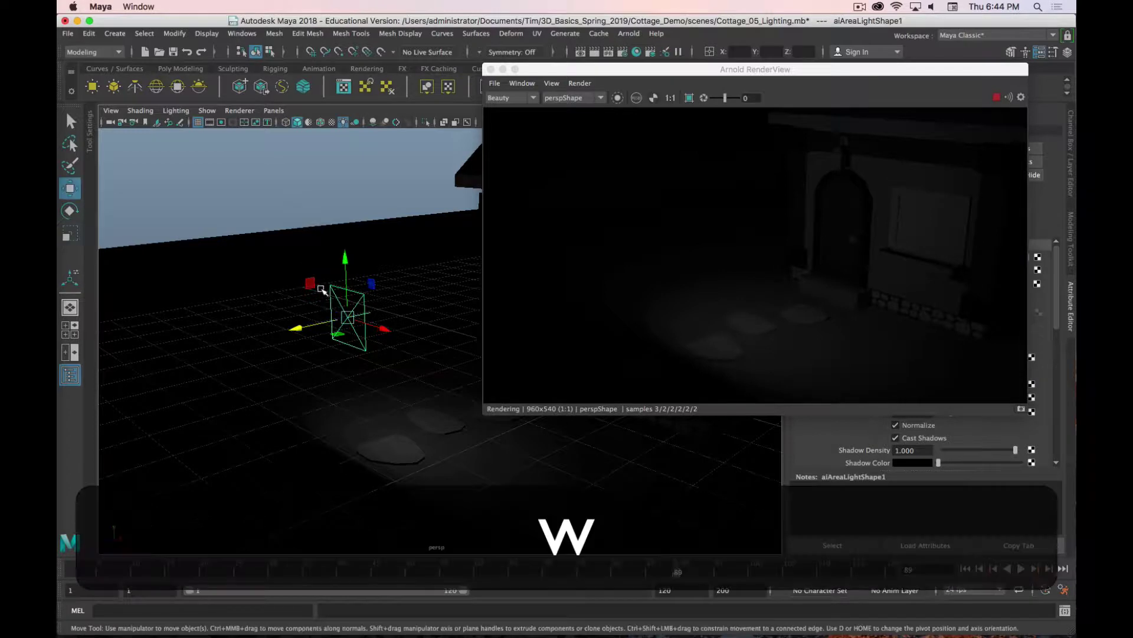
mouse_move(345, 281)
mouse_down()
mouse_move(362, 376)
mouse_move(349, 360)
mouse_move(347, 292)
mouse_up()
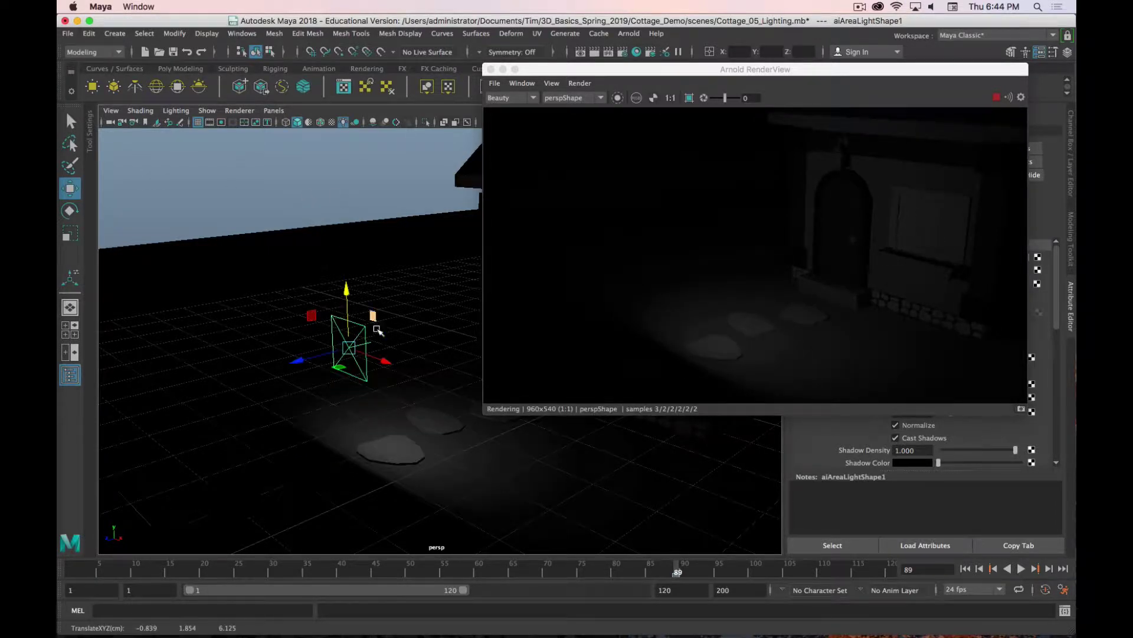
drag(784, 70, 616, 86)
key(r)
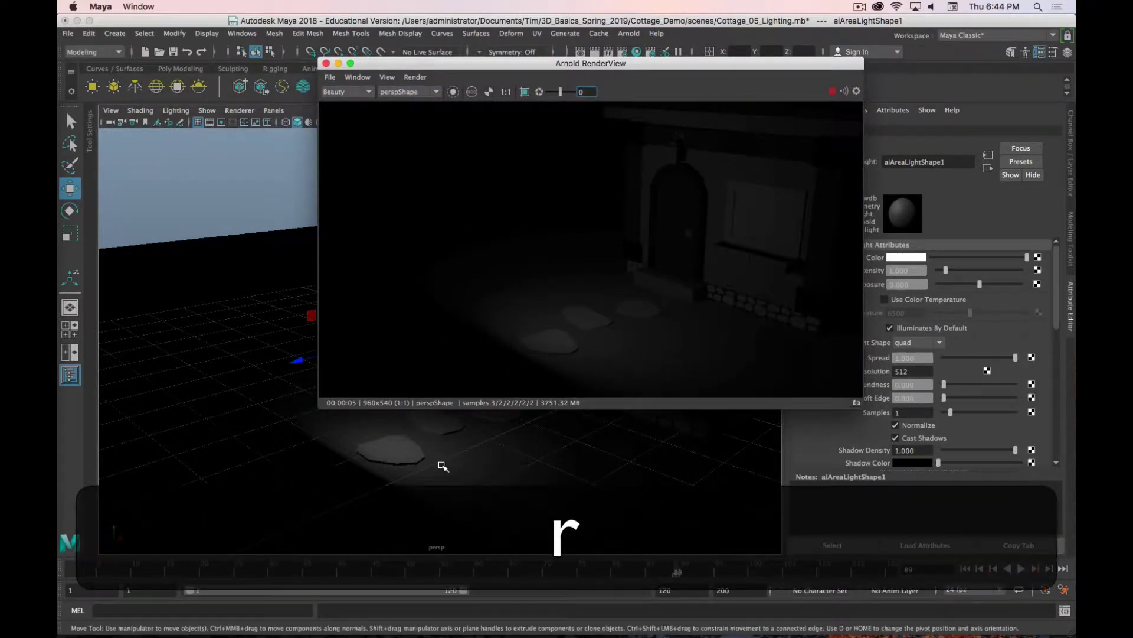
middle_drag(442, 466, 548, 481)
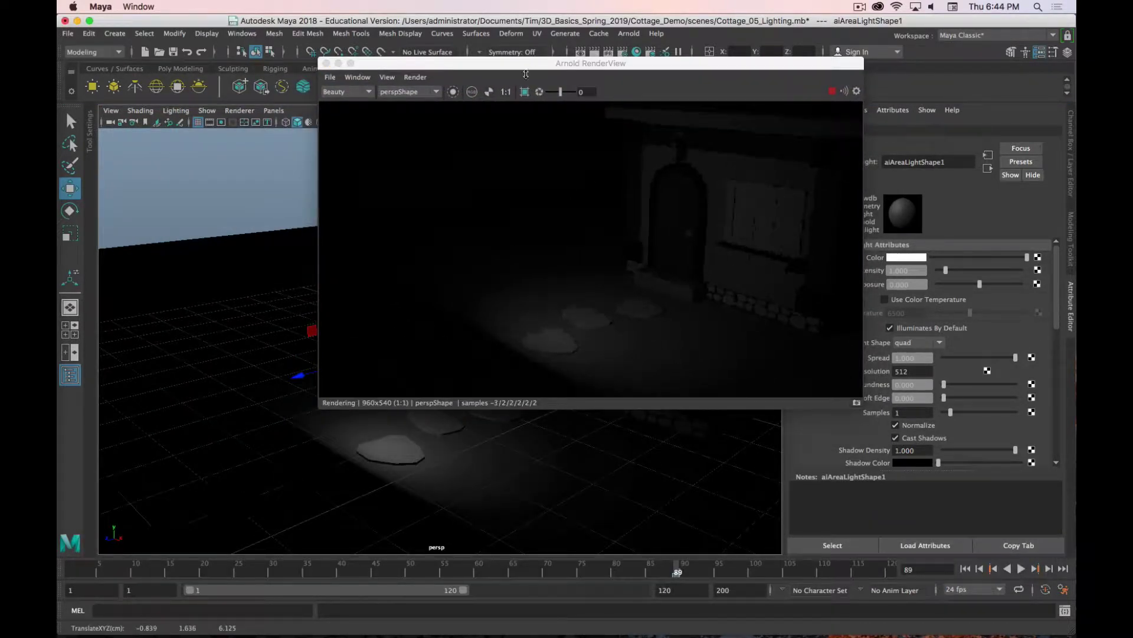
drag(526, 74, 706, 74)
Step: Scale the area light up uniformly to roughly its original size above the stepping stones
key(r)
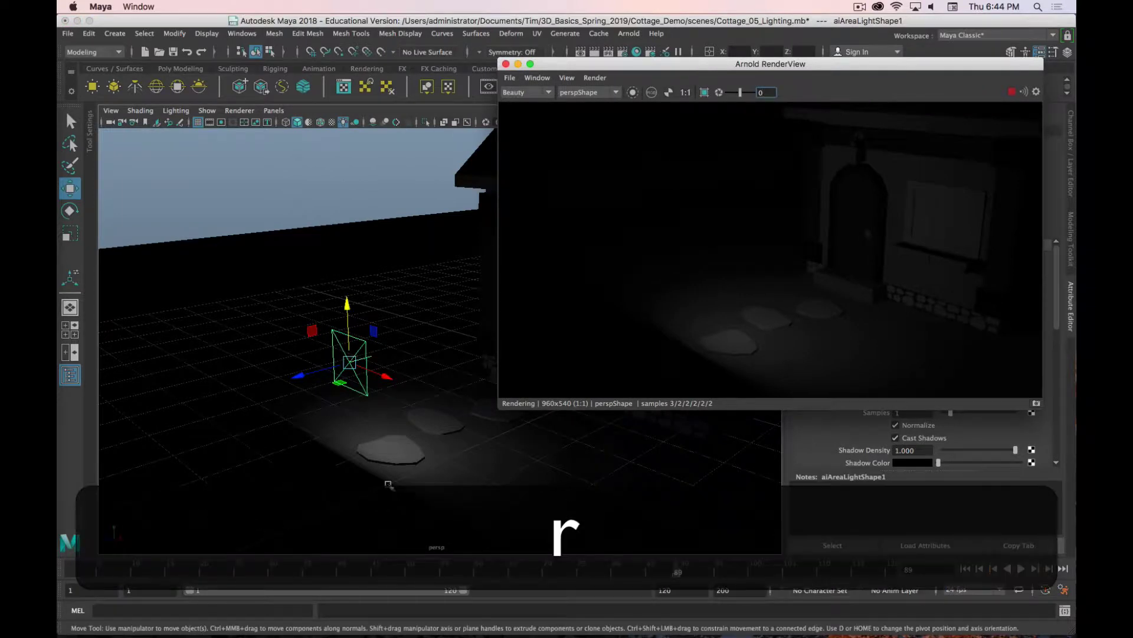
click(389, 405)
key(r)
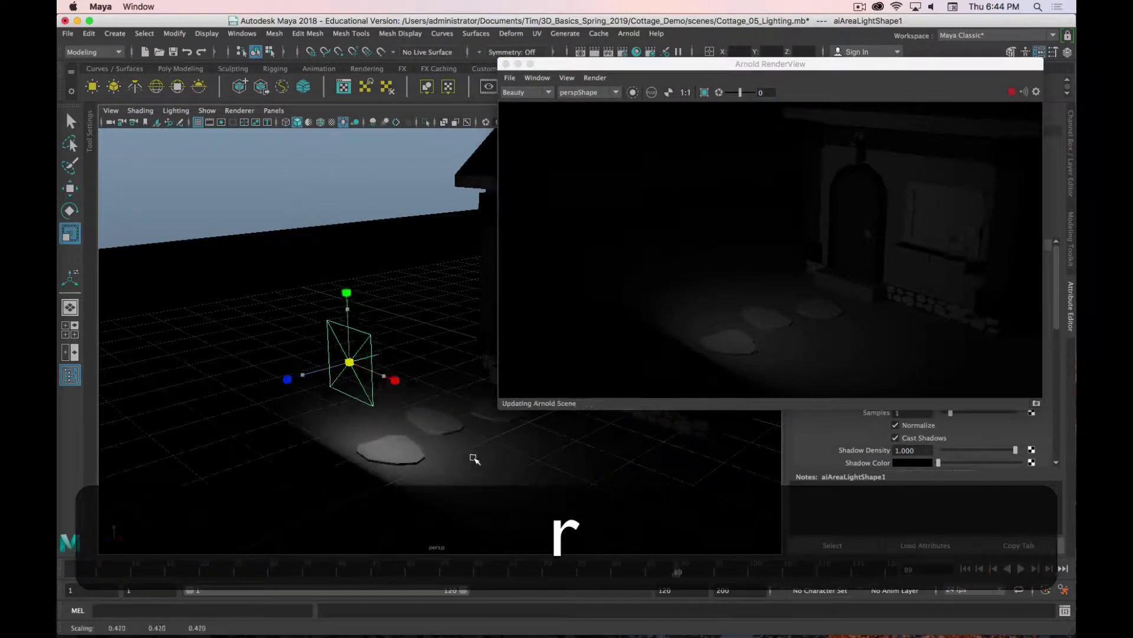
middle_drag(475, 459, 516, 462)
Step: Move the area light closer to the cottage and rotate it about -18.9 degrees around the Y axis
key(w)
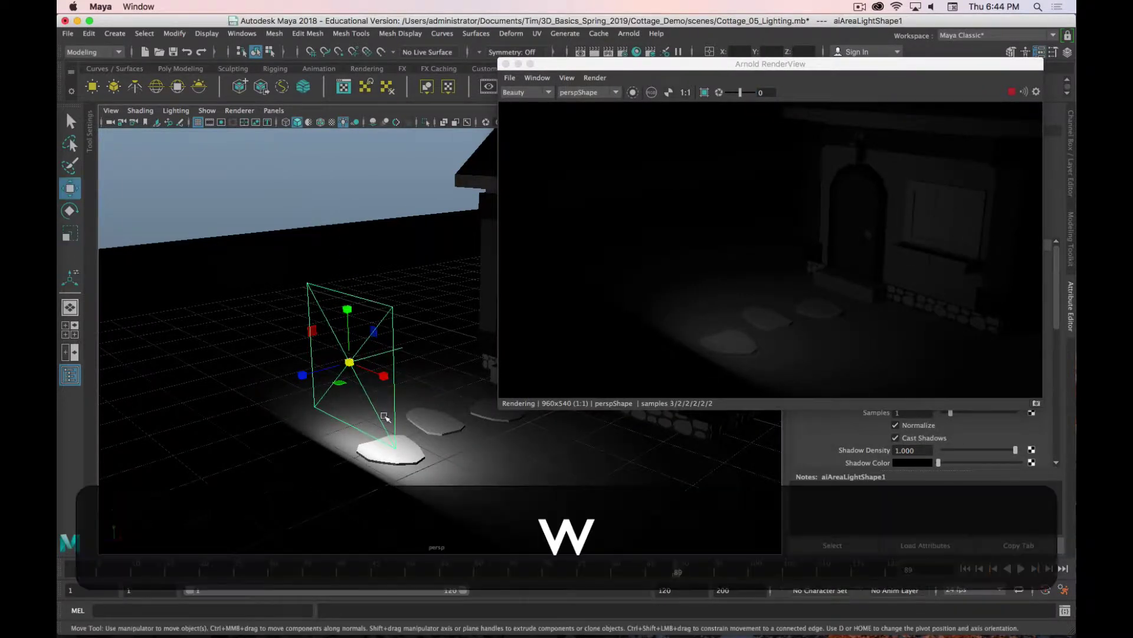
drag(302, 376, 383, 357)
key(e)
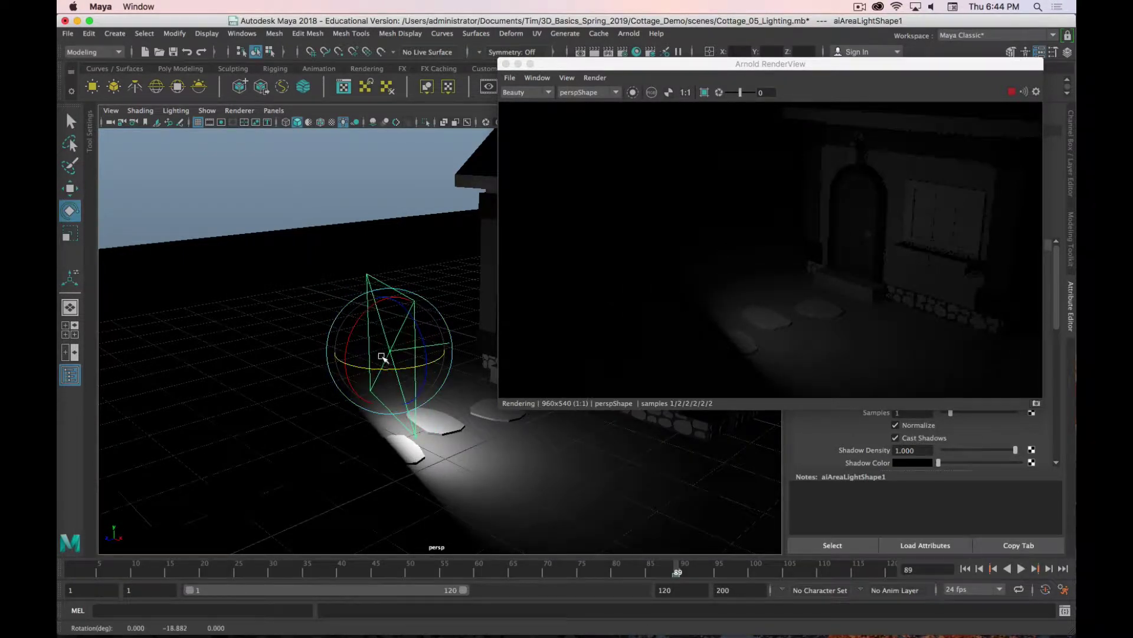
key(e)
key(r)
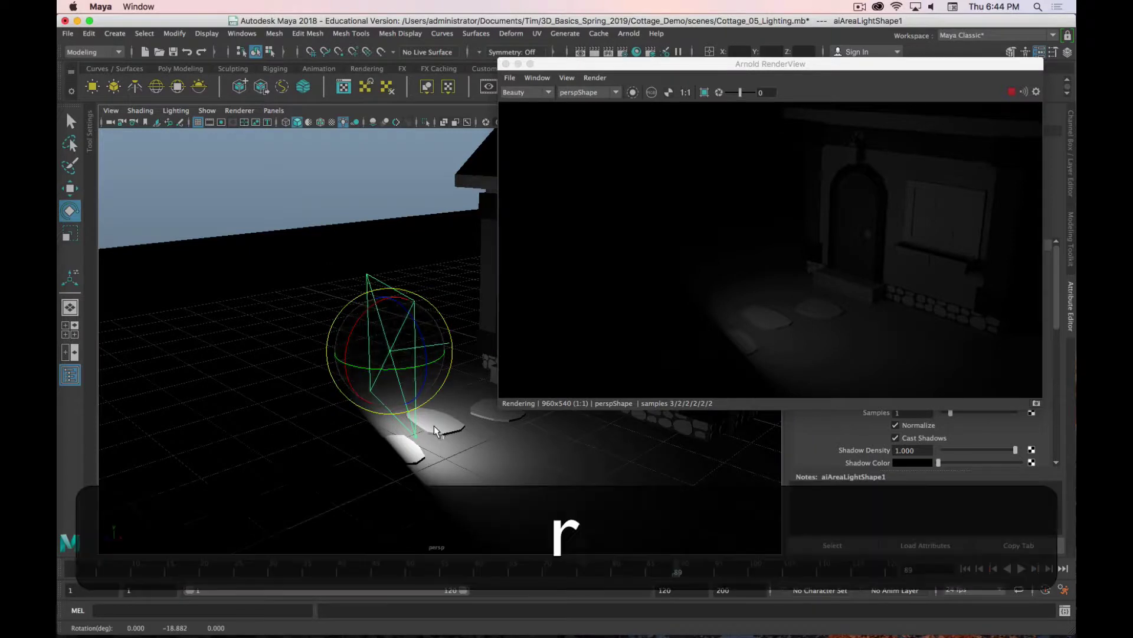
Step: Scale the area light up uniformly and raise it above the stepping stones to a height of about 2.34
middle_drag(417, 419, 468, 425)
key(w)
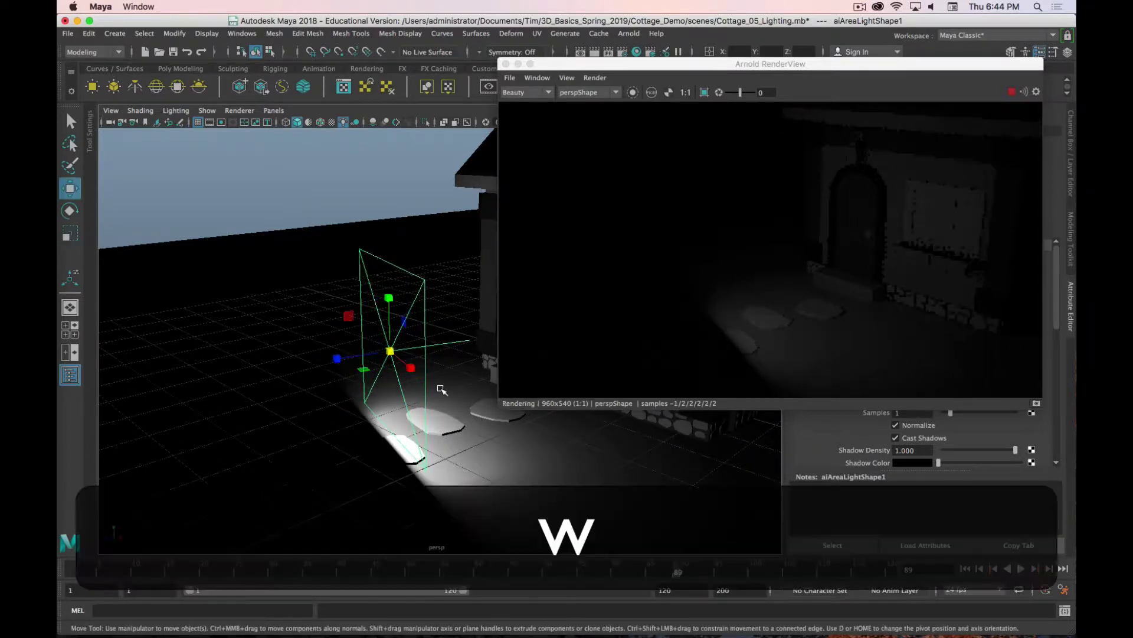
drag(387, 301, 387, 255)
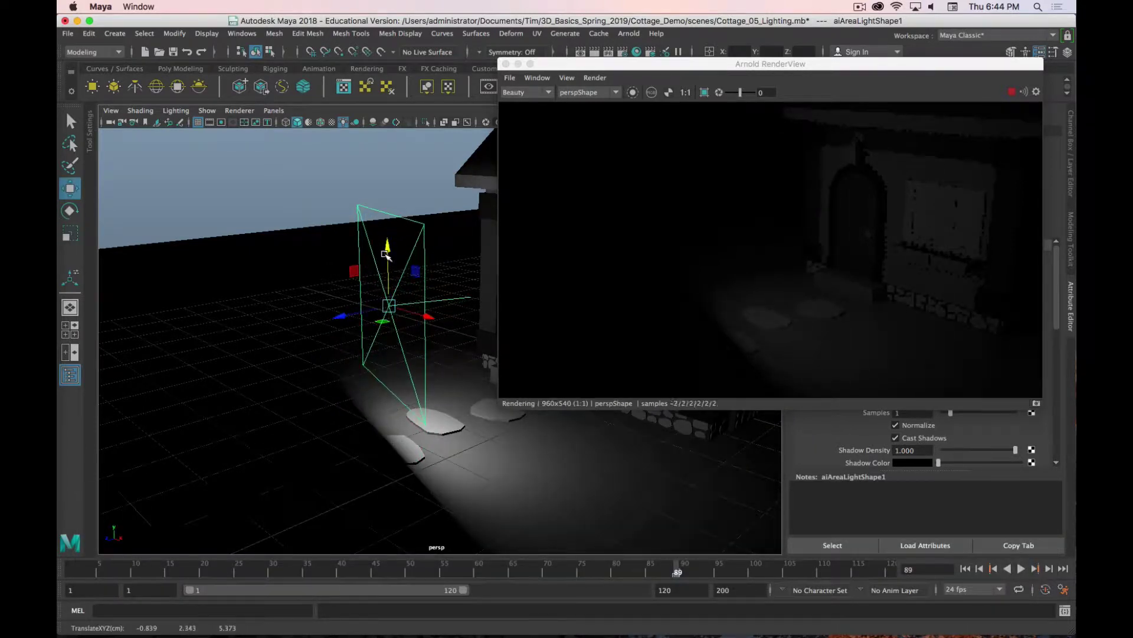
Step: Move the render view clear of the light's attributes and rename the area light Demo_Area_Light
drag(758, 63, 360, 149)
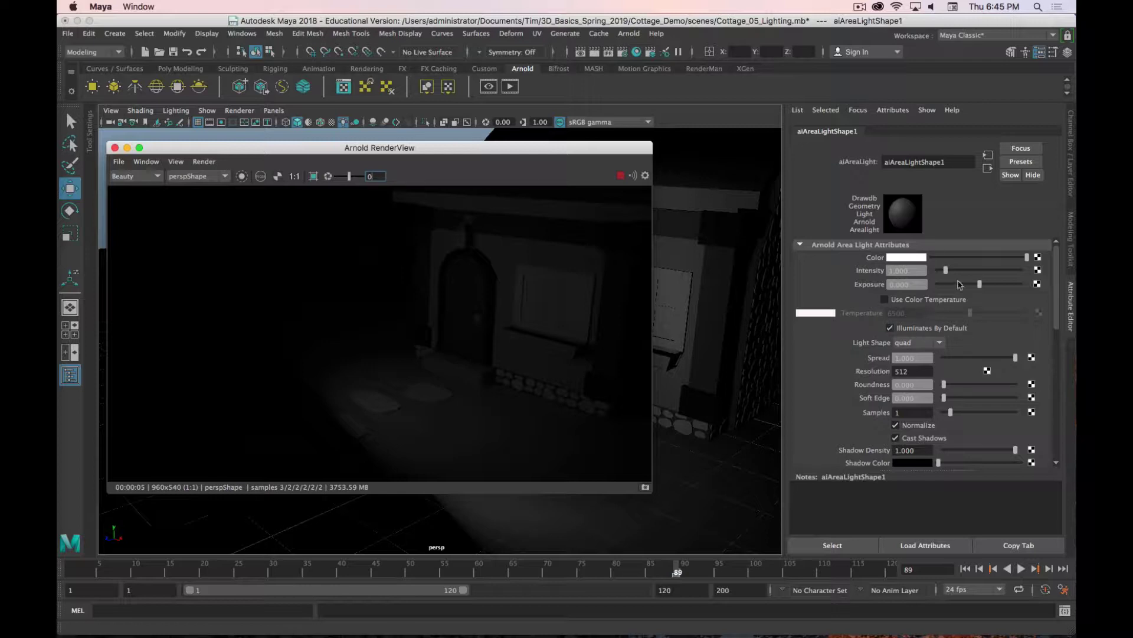
double_click(947, 162)
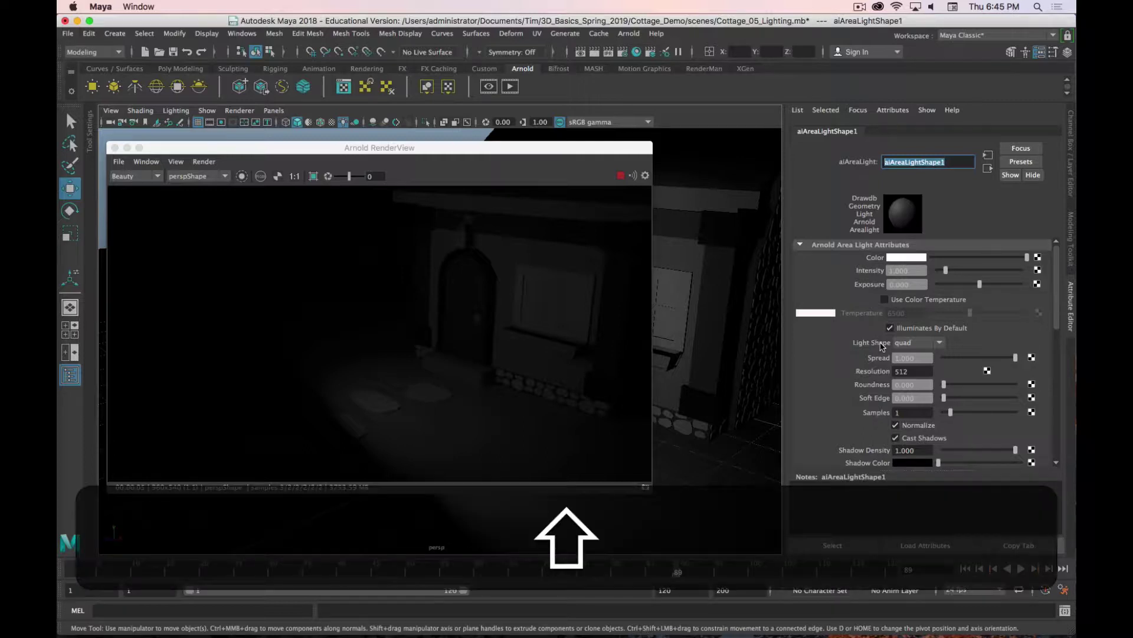
text(Demo_Are)
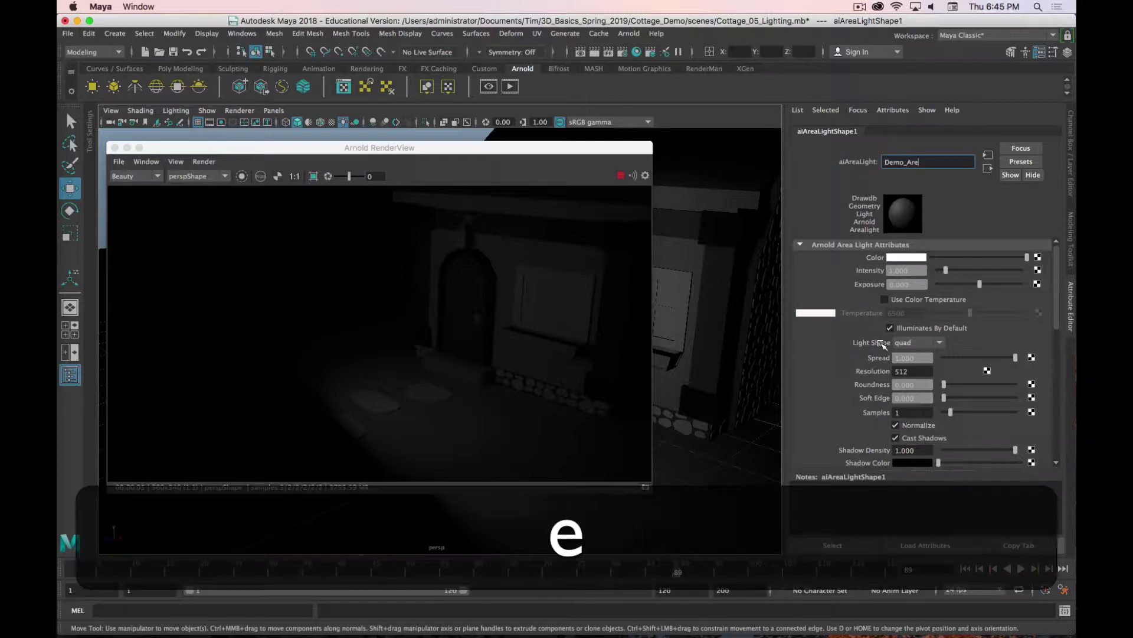
text(a_Light)
key(Return)
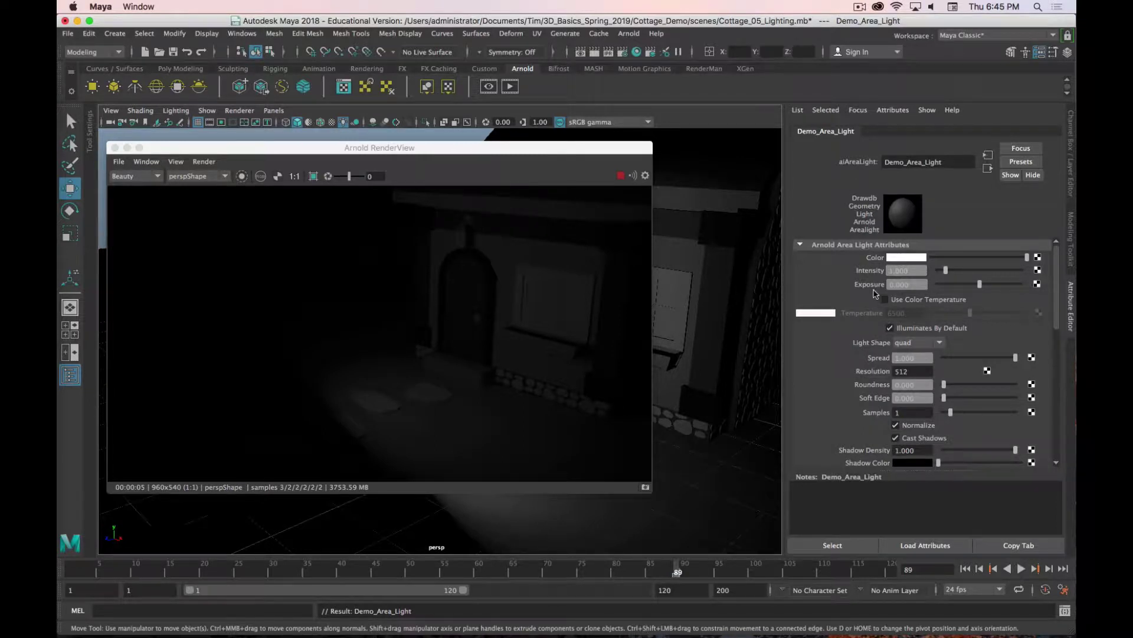
Step: Try a green light color at hue 101.793 and saturation 0.890, and change it to red at hue 360 and saturation 0.993
click(903, 259)
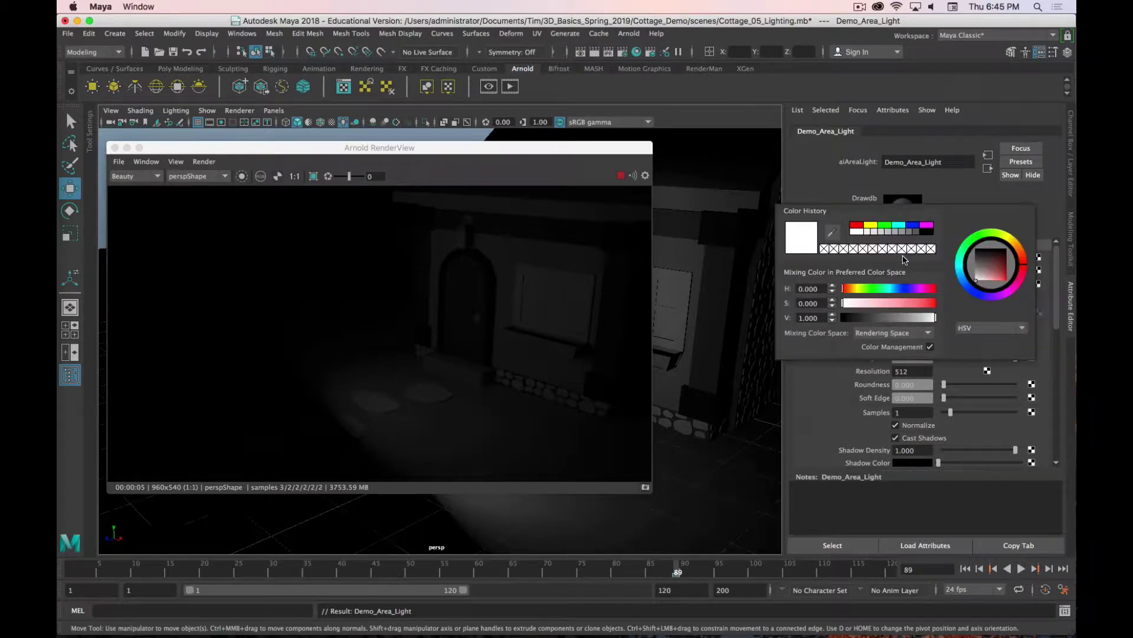
drag(863, 291, 925, 306)
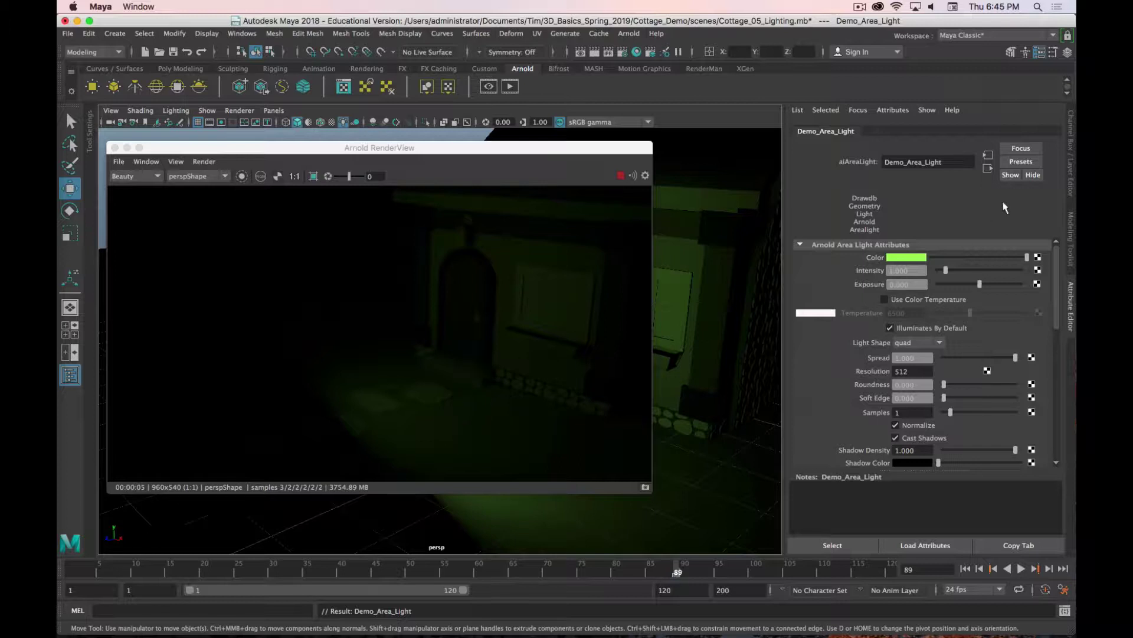
click(906, 258)
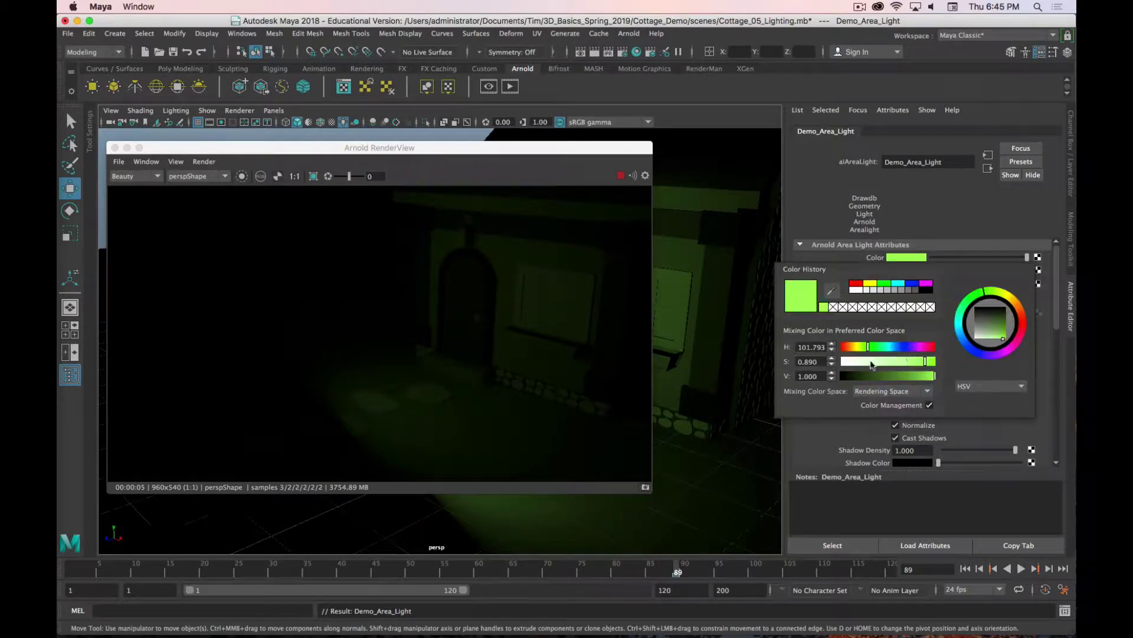
drag(855, 349, 840, 353)
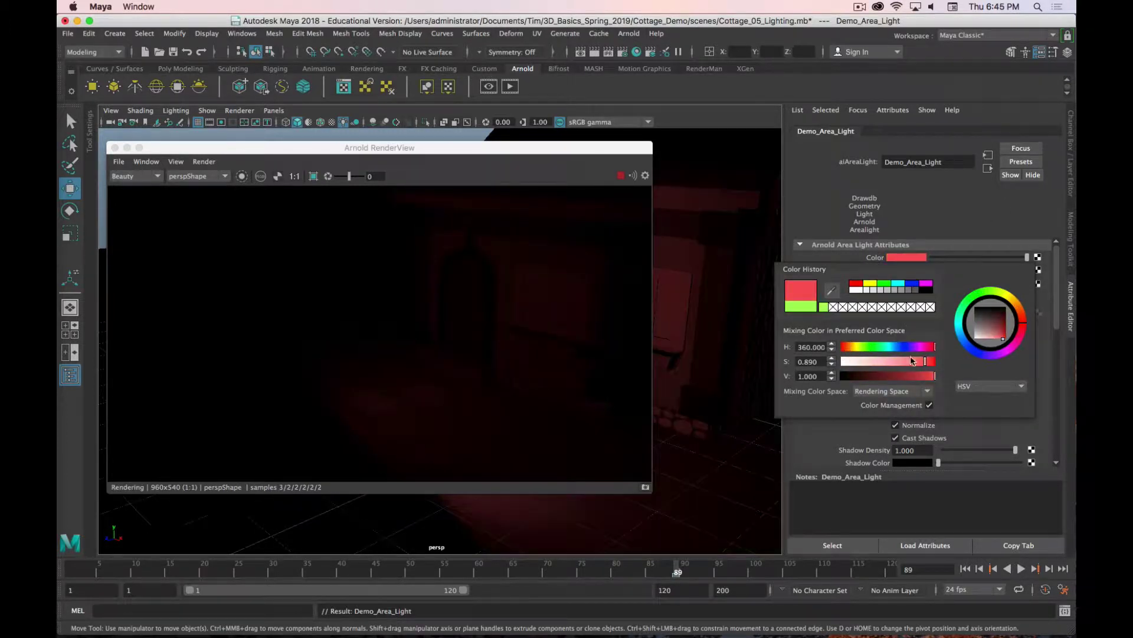
drag(926, 361, 935, 362)
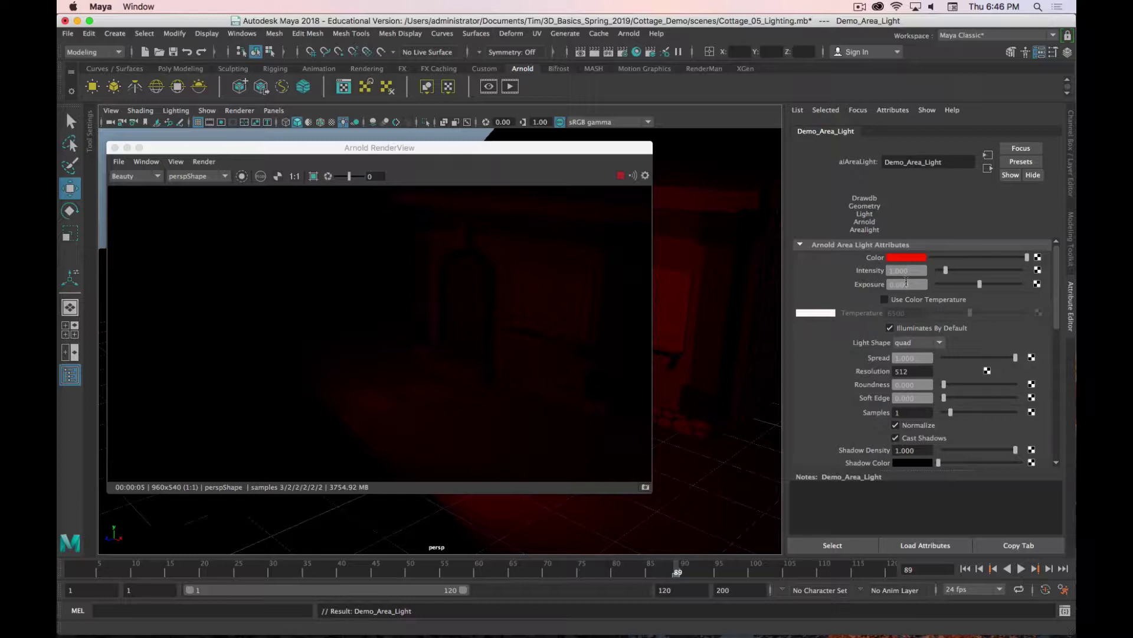
Step: Test the light's intensity at 1.103, 2, 4 and 8, and return it to 1
mouse_move(946, 271)
mouse_down()
mouse_move(1025, 274)
mouse_move(946, 275)
mouse_up()
text(103)
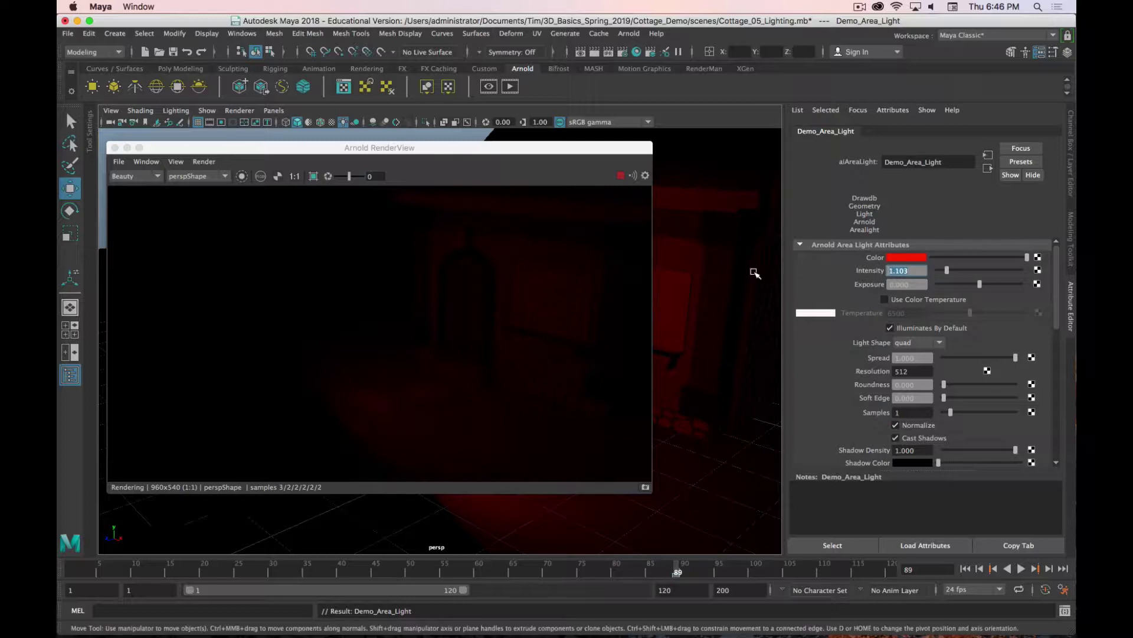
key(Return)
text(2)
key(Return)
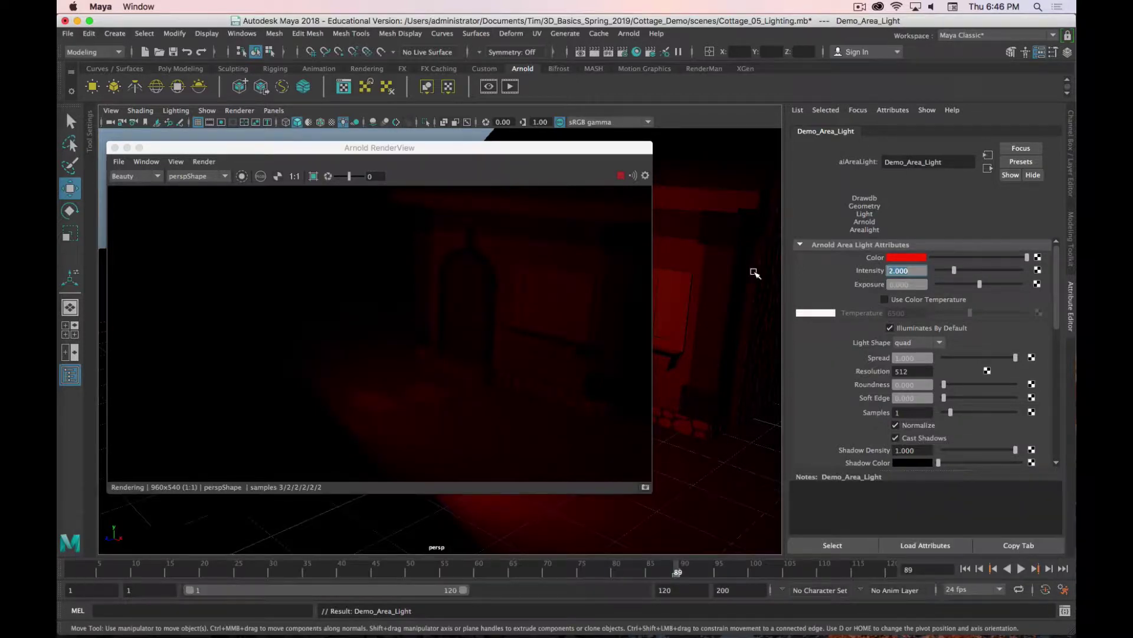
text(4)
key(Return)
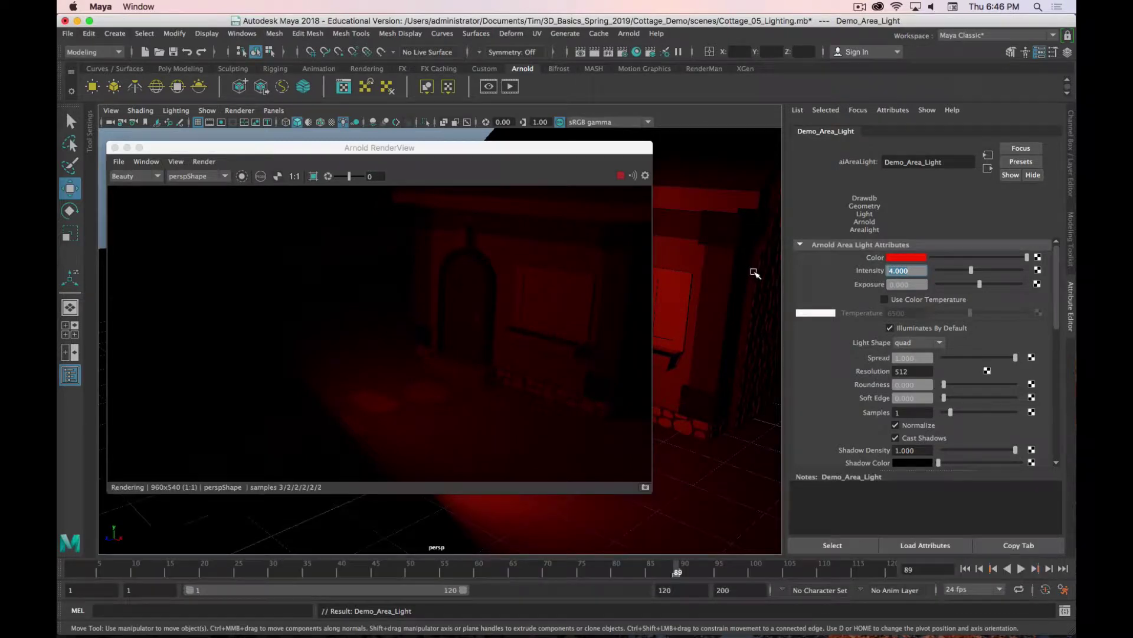
text(8)
key(Return)
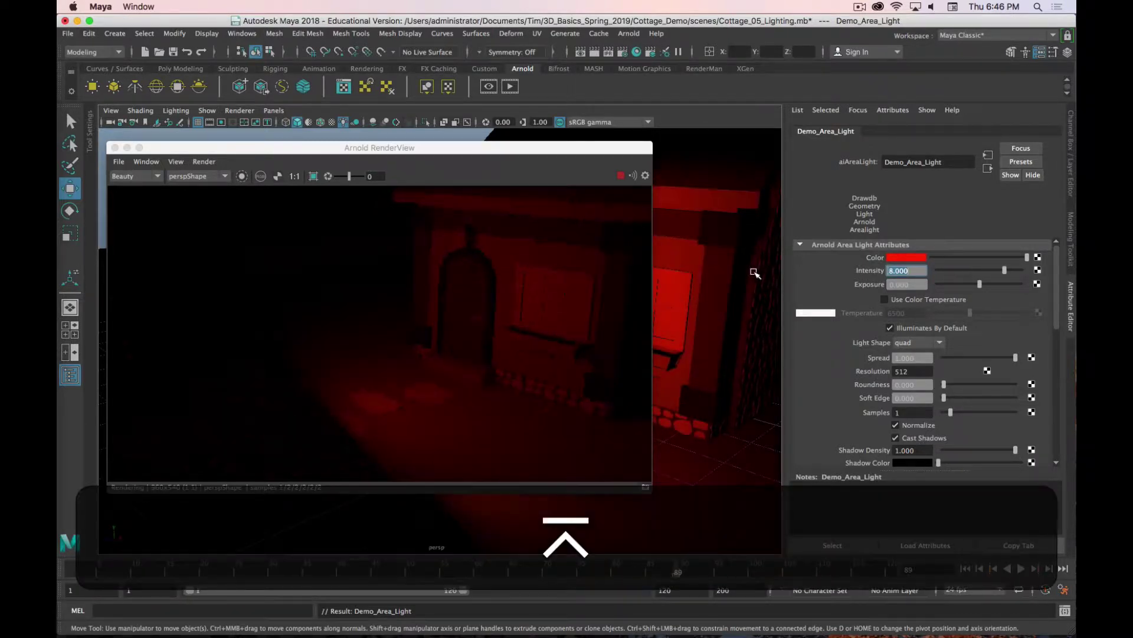
text(1)
key(Return)
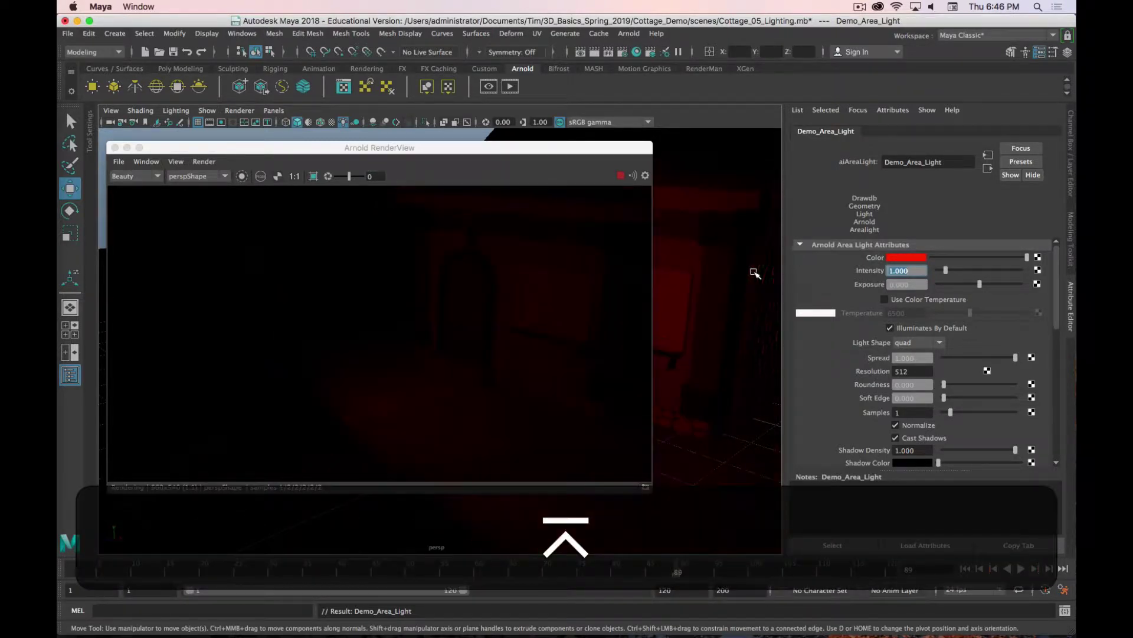
Step: Raise the light's exposure in single steps from 1 through 2 and 3 to 4
click(920, 286)
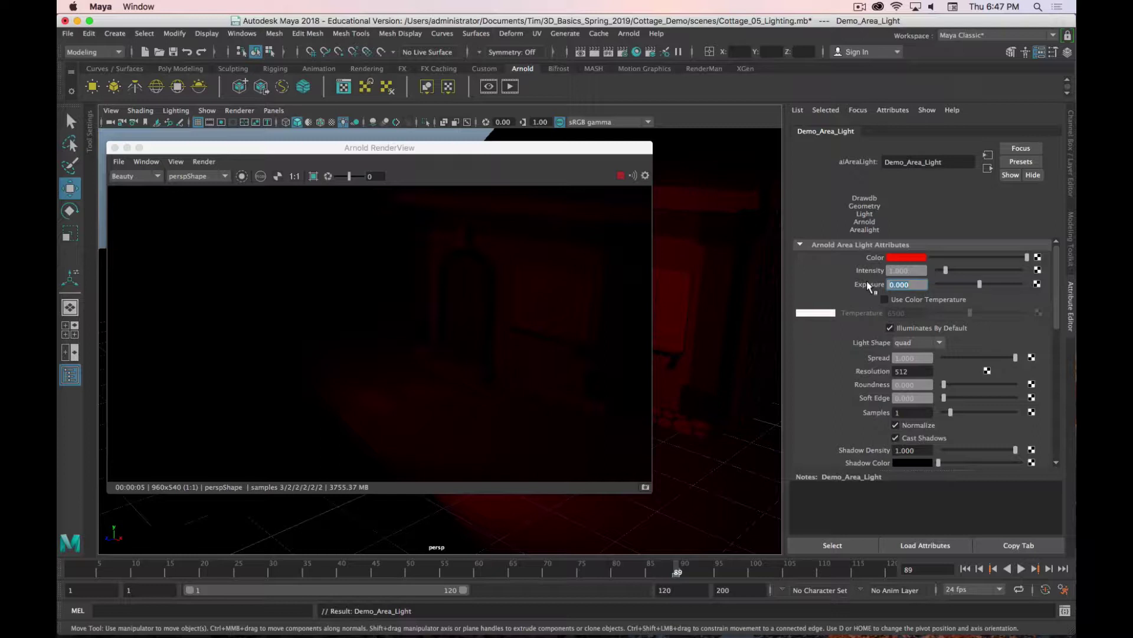
text(1)
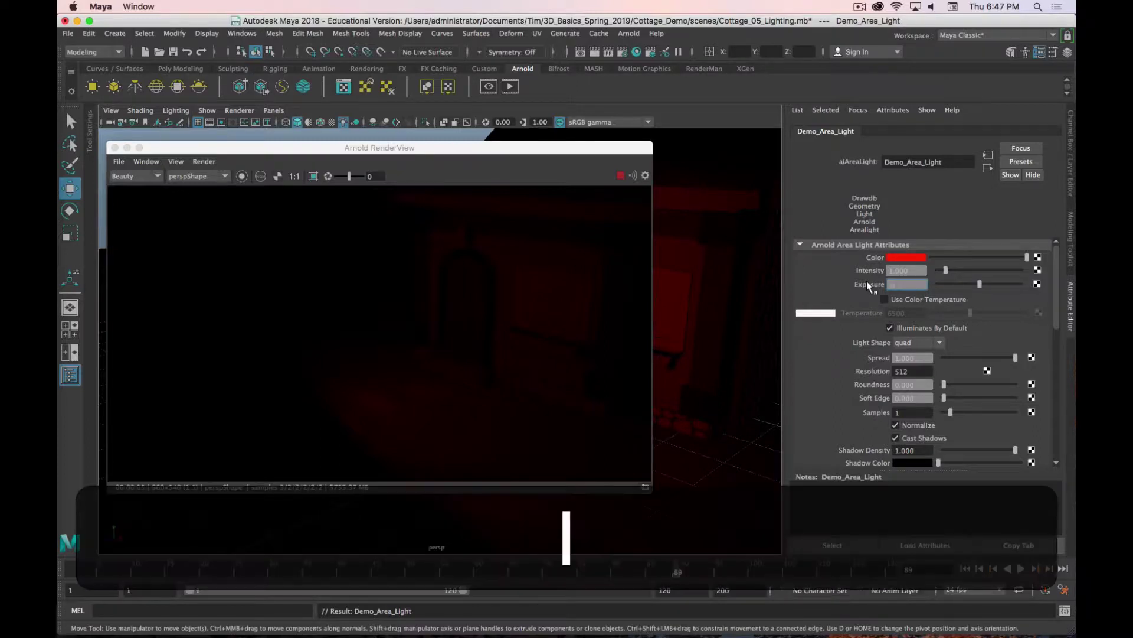
key(Return)
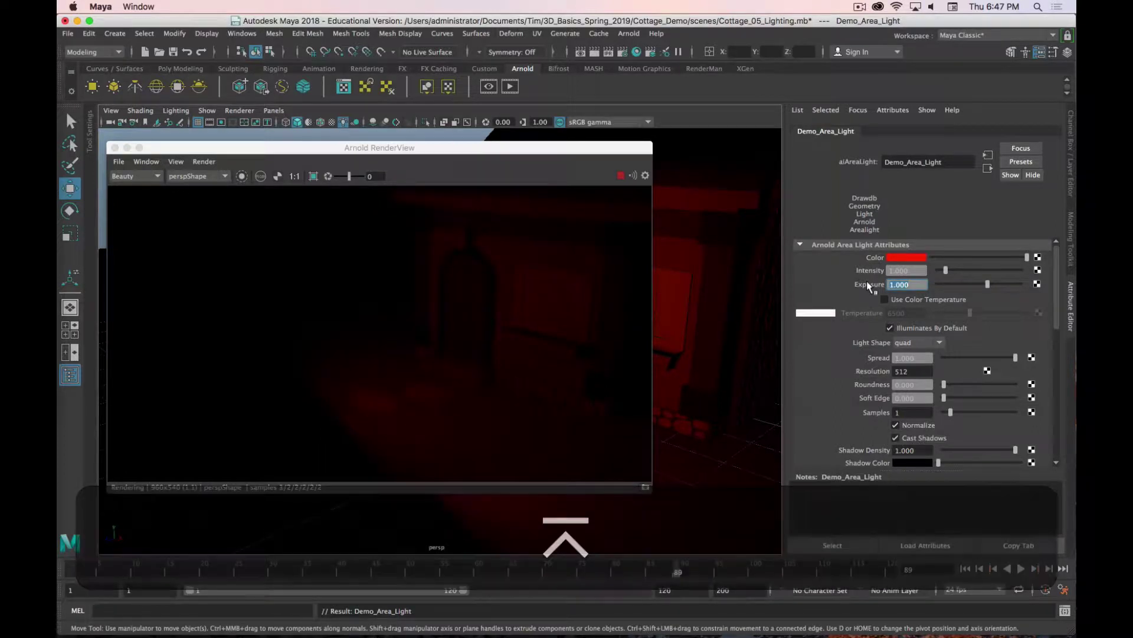
text(2)
key(Return)
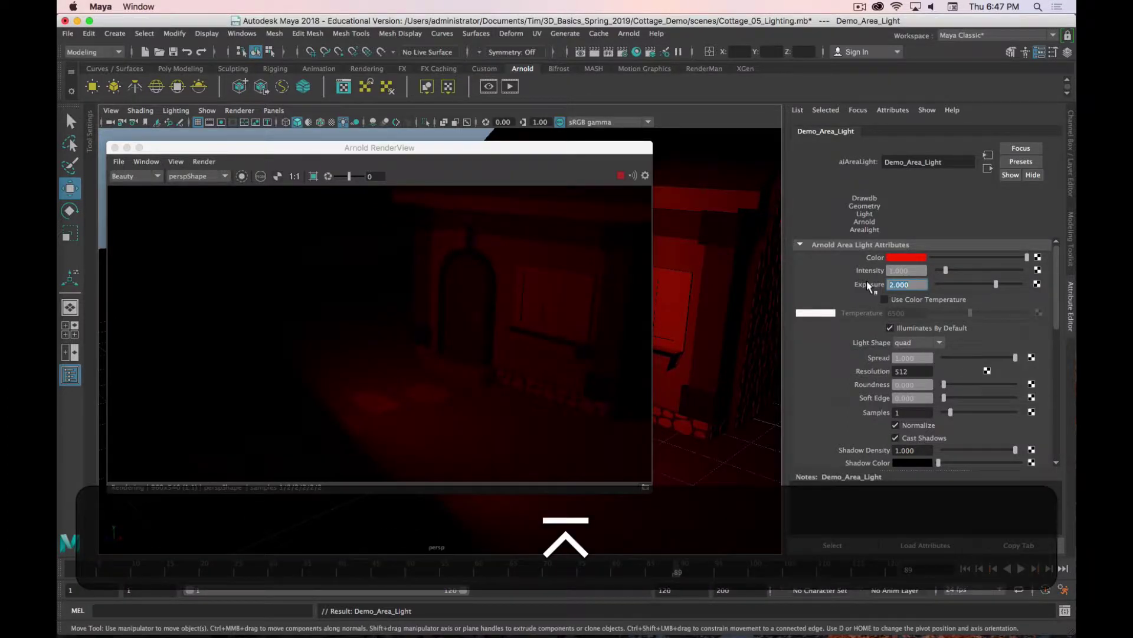
text(3)
key(Return)
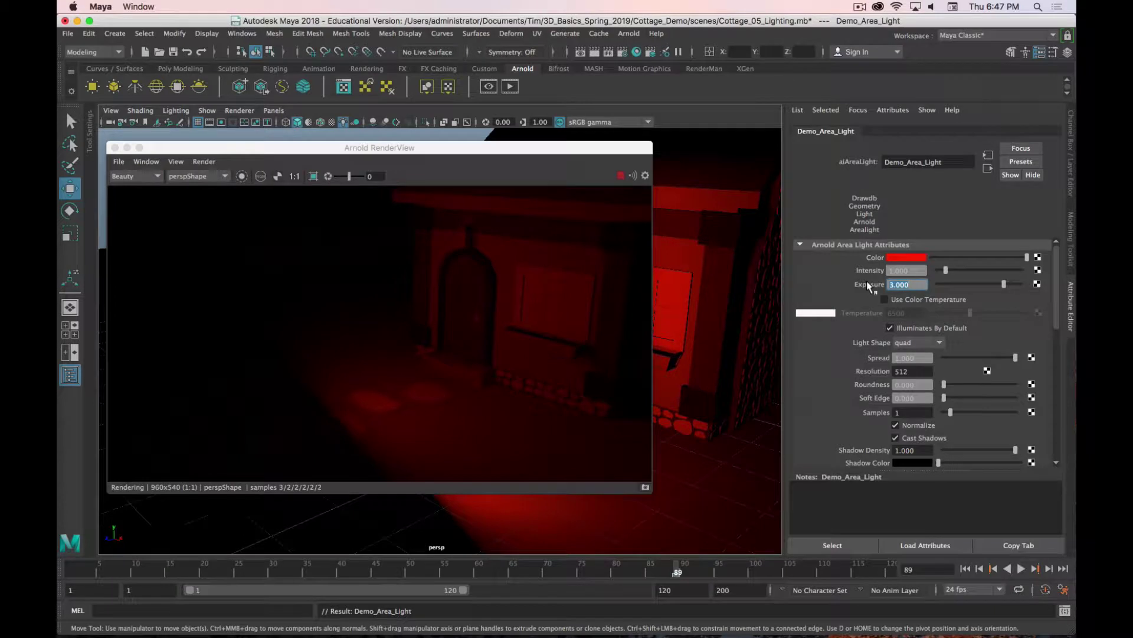
text(4)
key(Return)
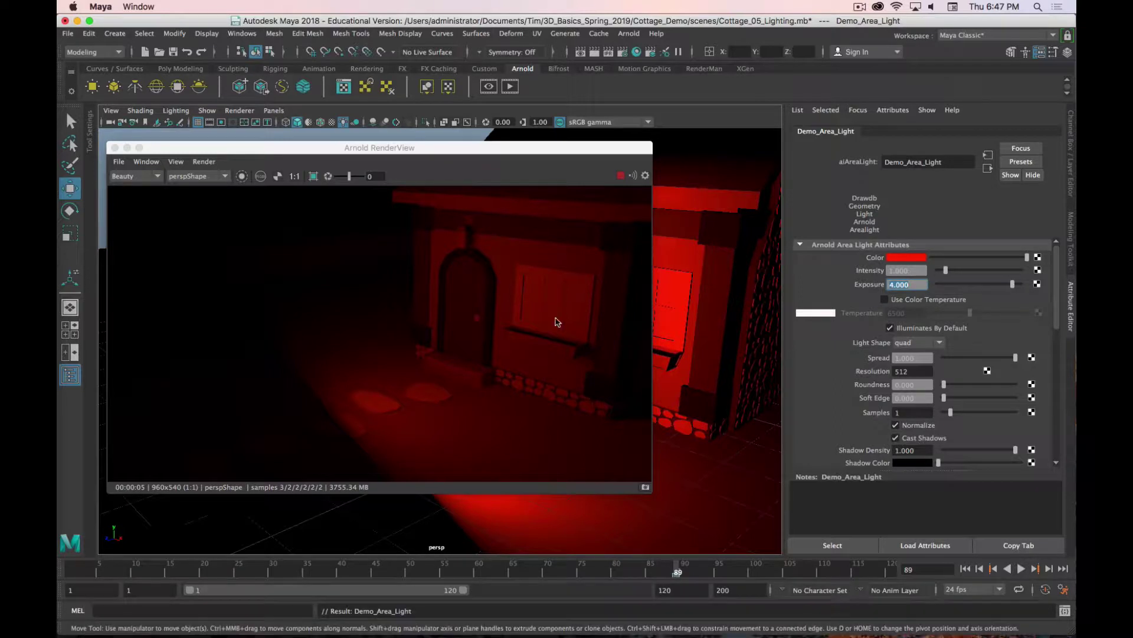
Step: Set the light color to white and enable the use of color temperature
click(923, 259)
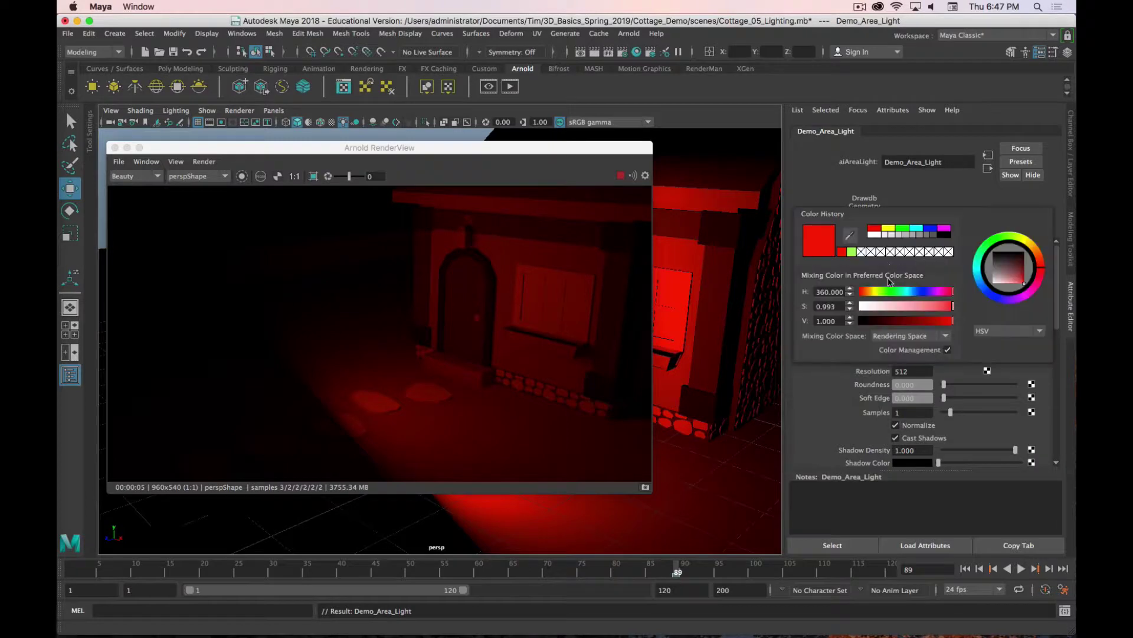
click(871, 235)
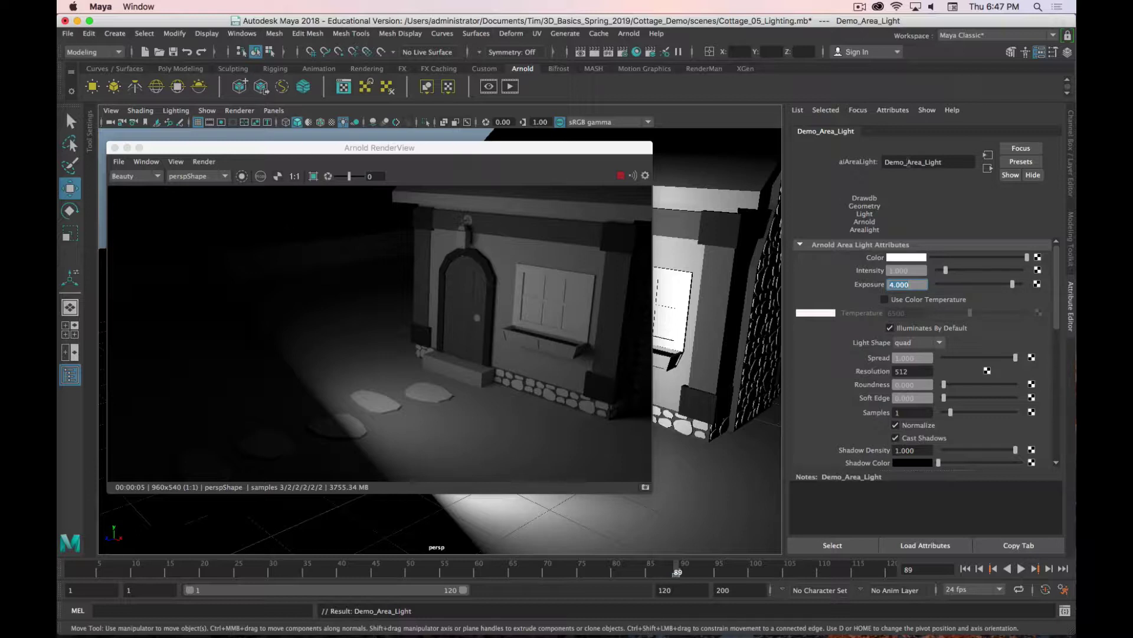
click(884, 300)
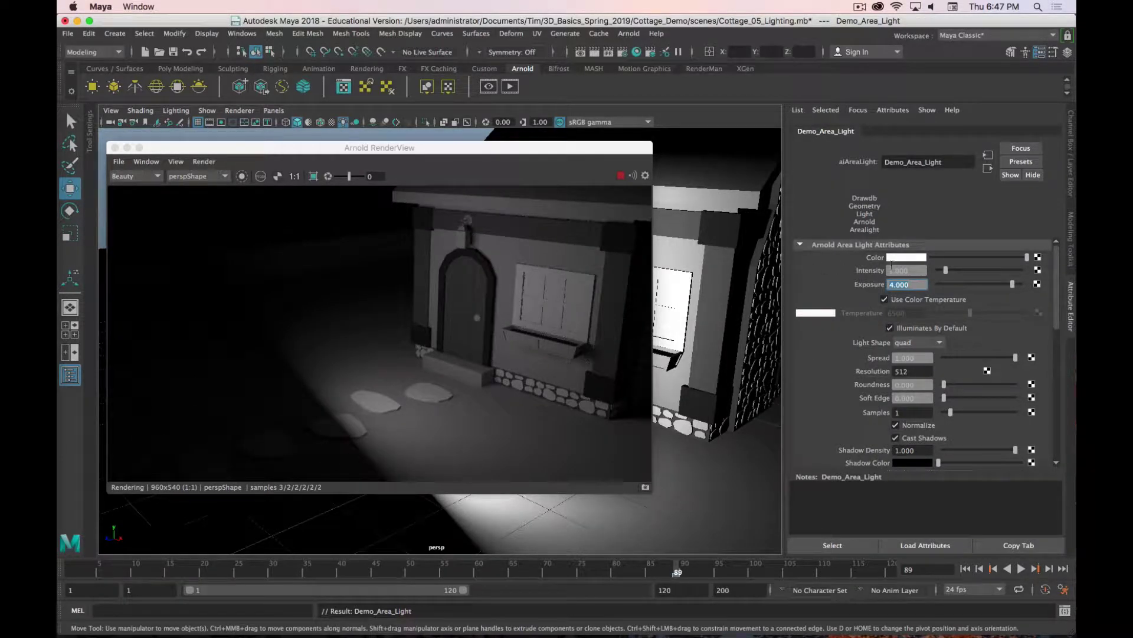
Step: Restore the light's red color from the color history and disable color temperature
click(912, 257)
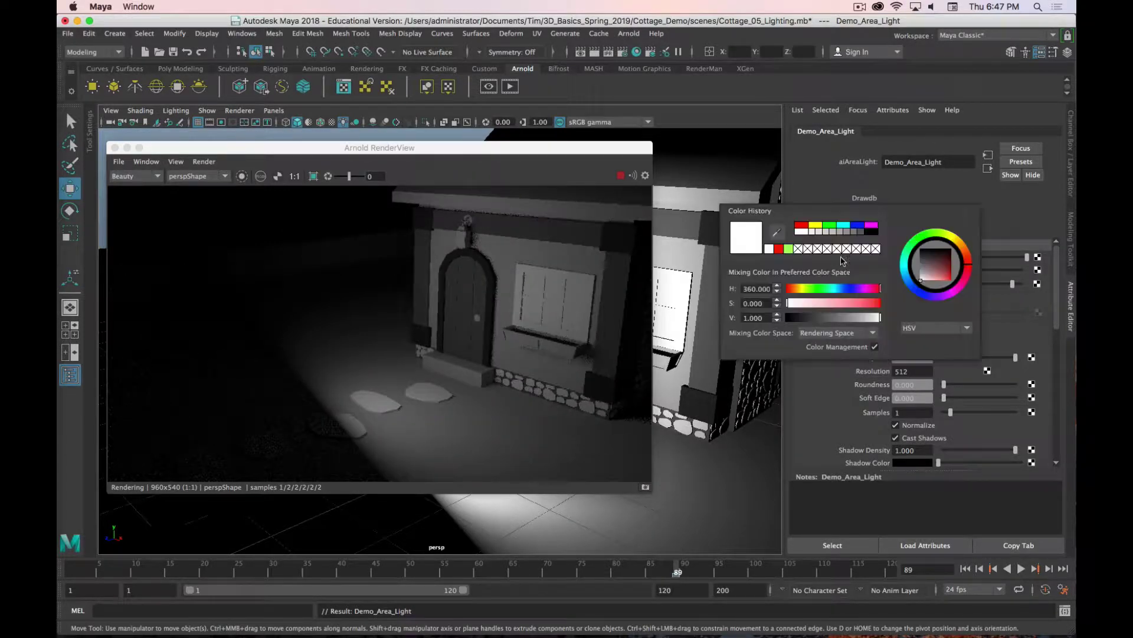
click(896, 257)
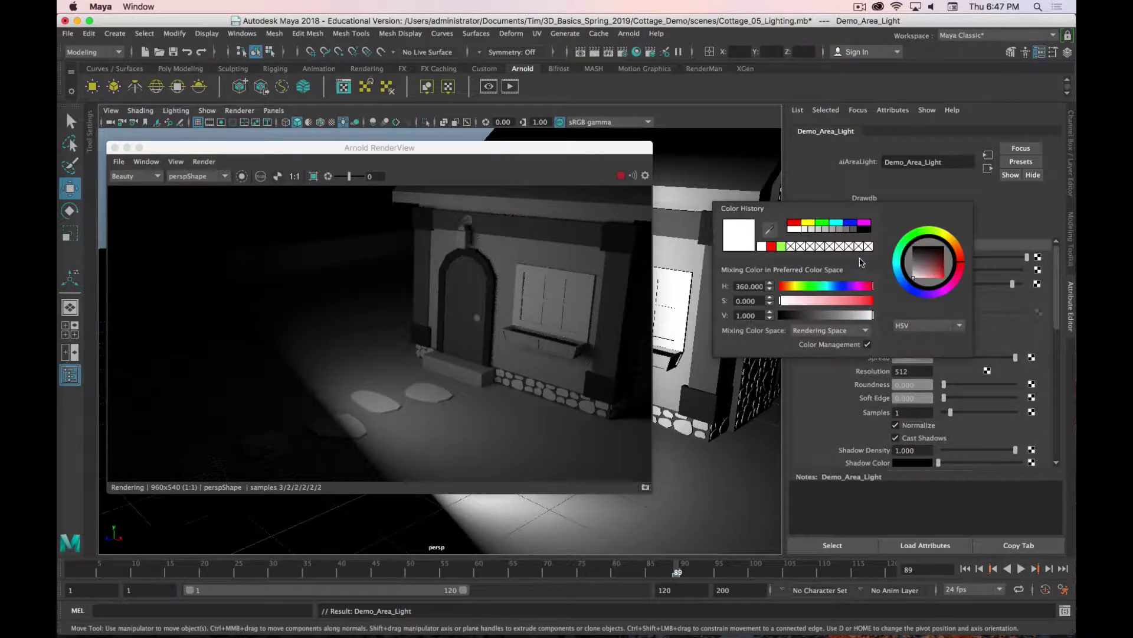
click(770, 247)
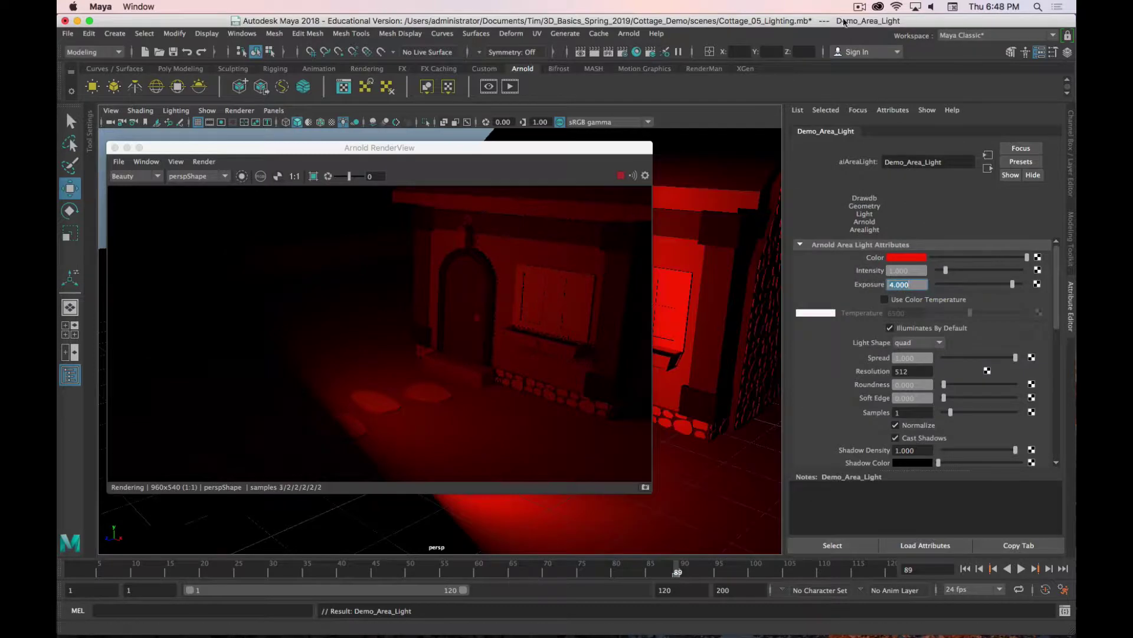
Step: Enable color temperature, try an exposure of 3200, and set the light's exposure to 5
click(885, 299)
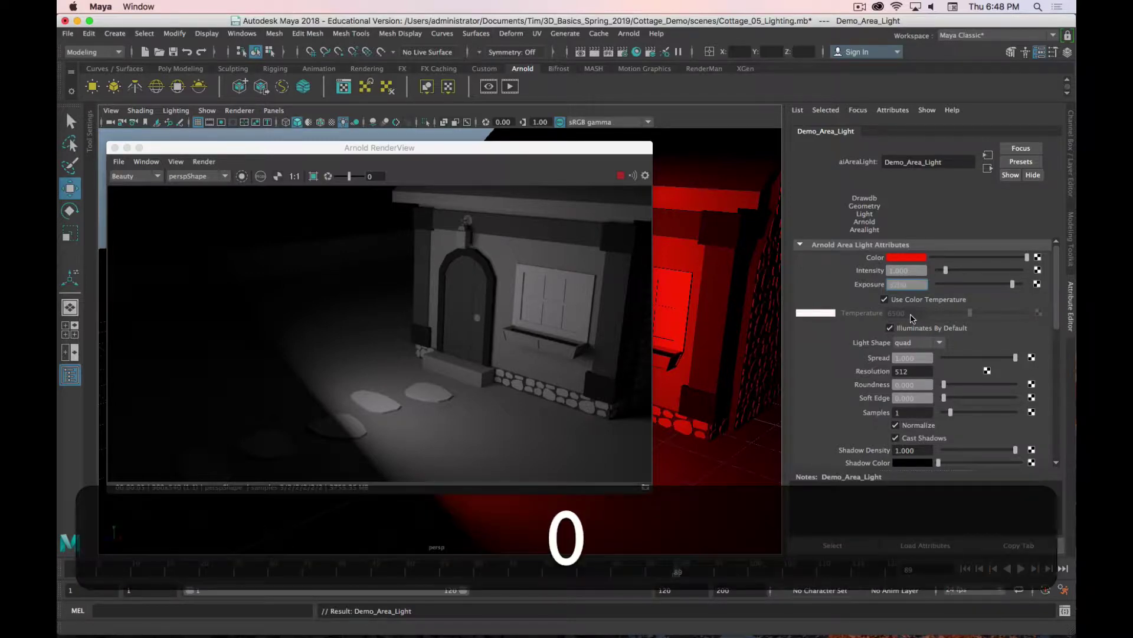
key(Return)
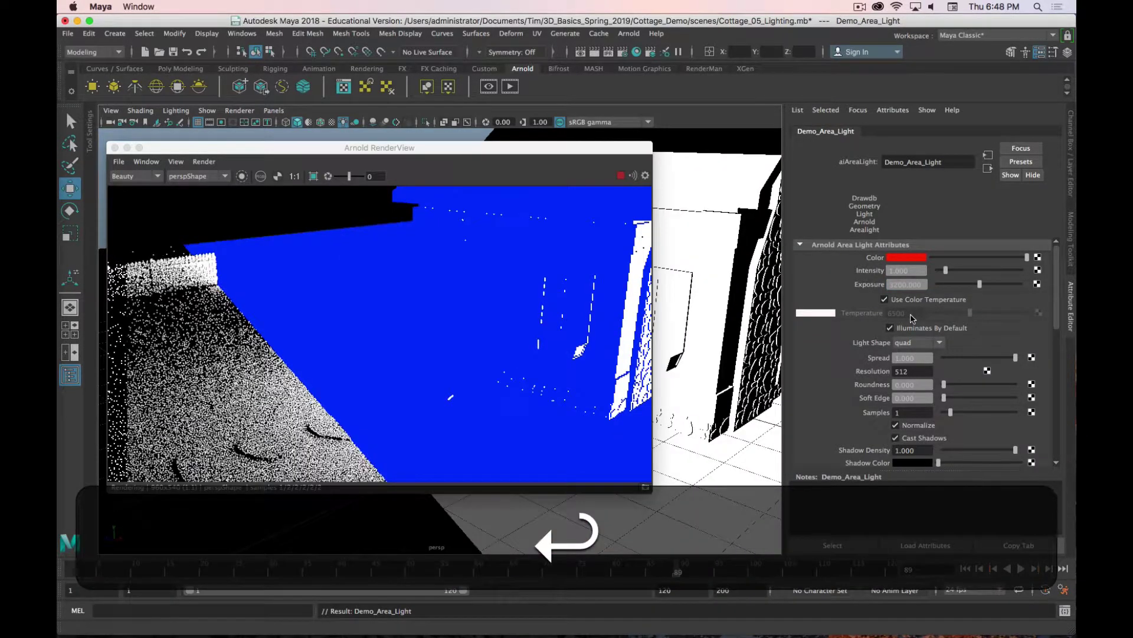
click(921, 283)
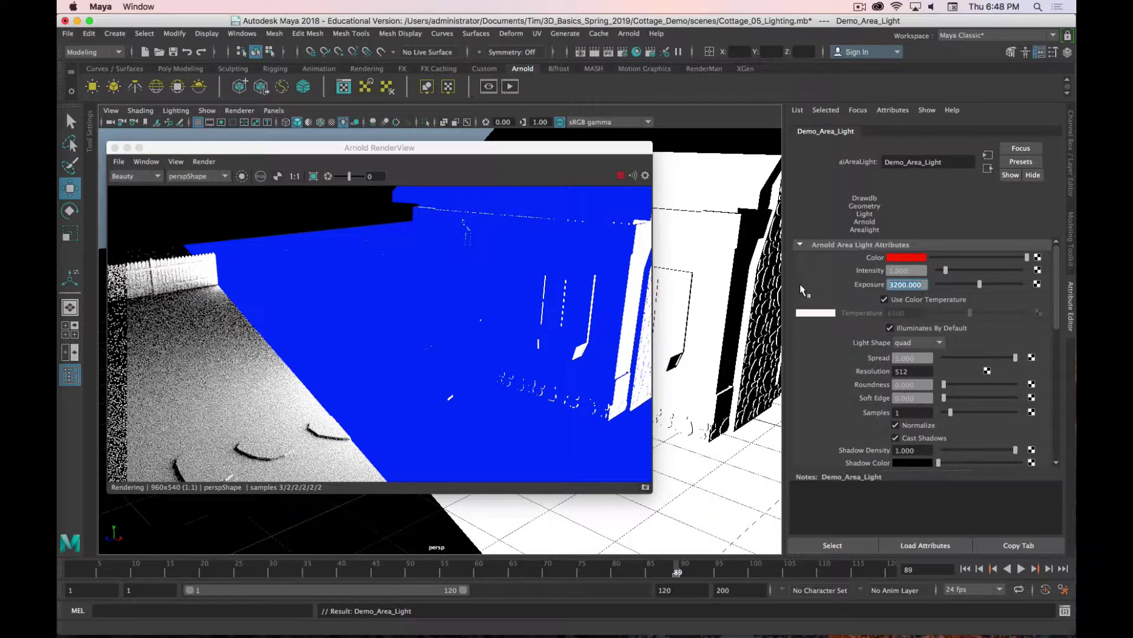
text(5)
key(Return)
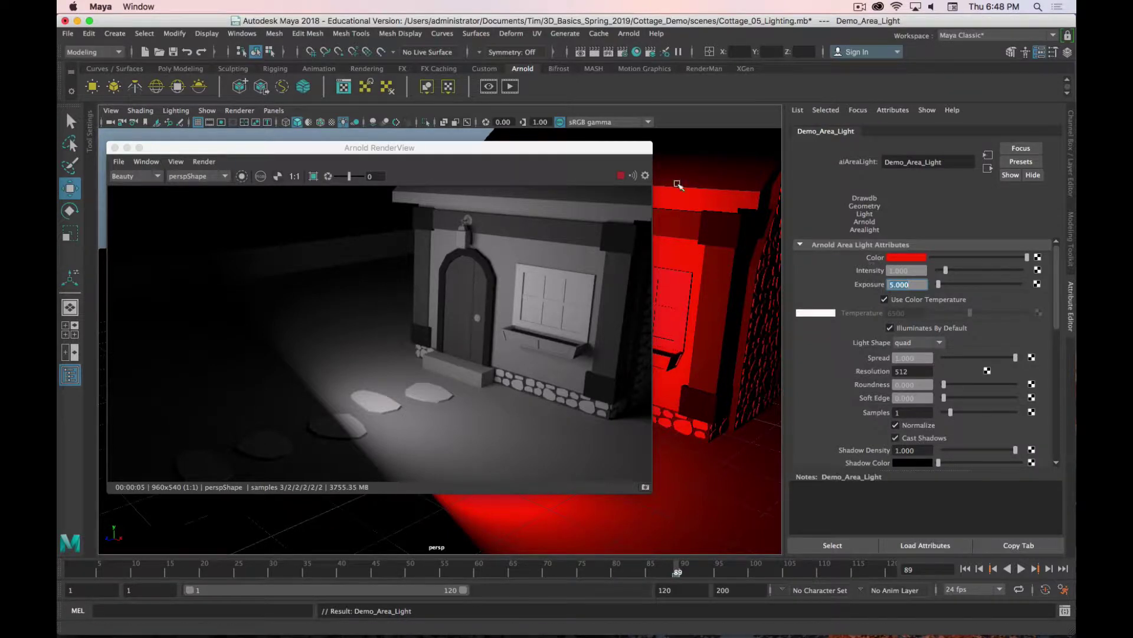
Step: Close the render view and deselect the area light
click(115, 147)
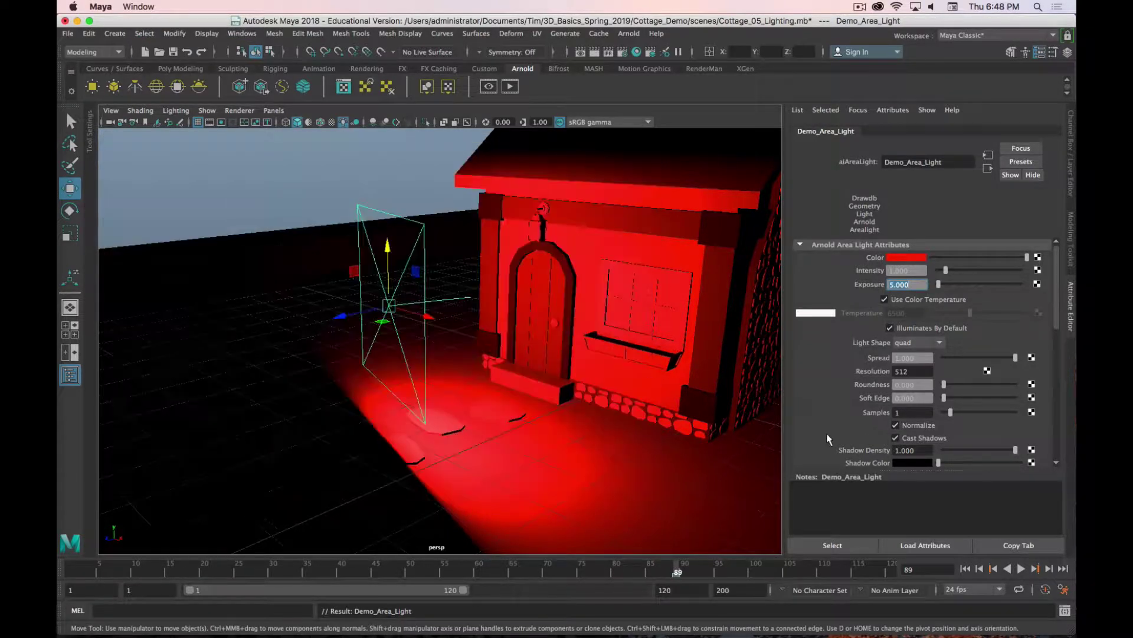
click(884, 300)
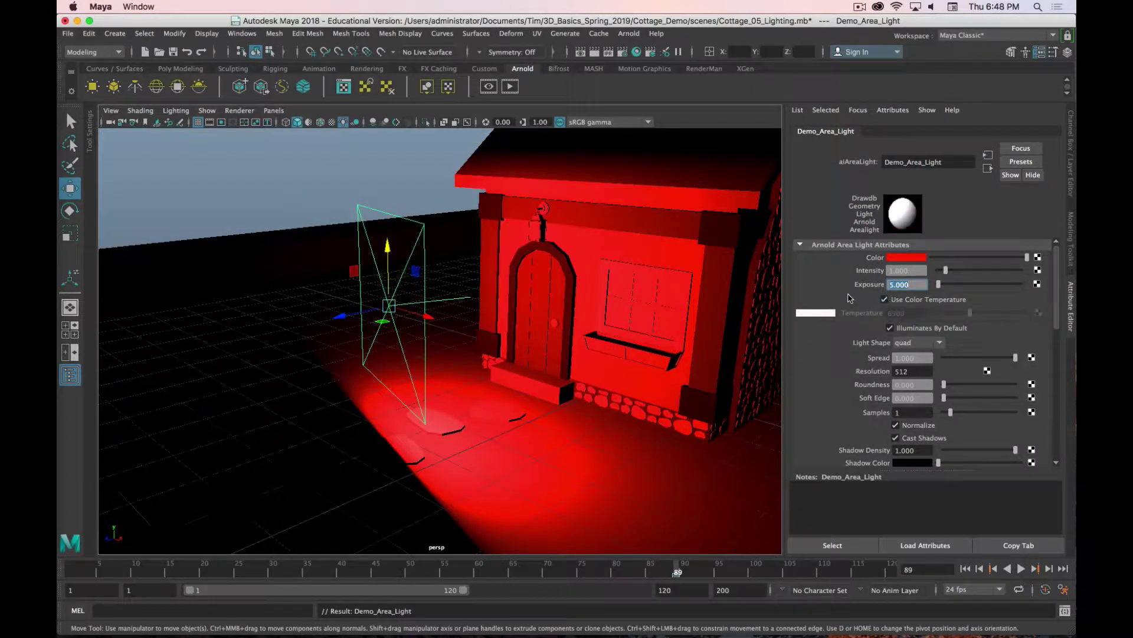
click(396, 167)
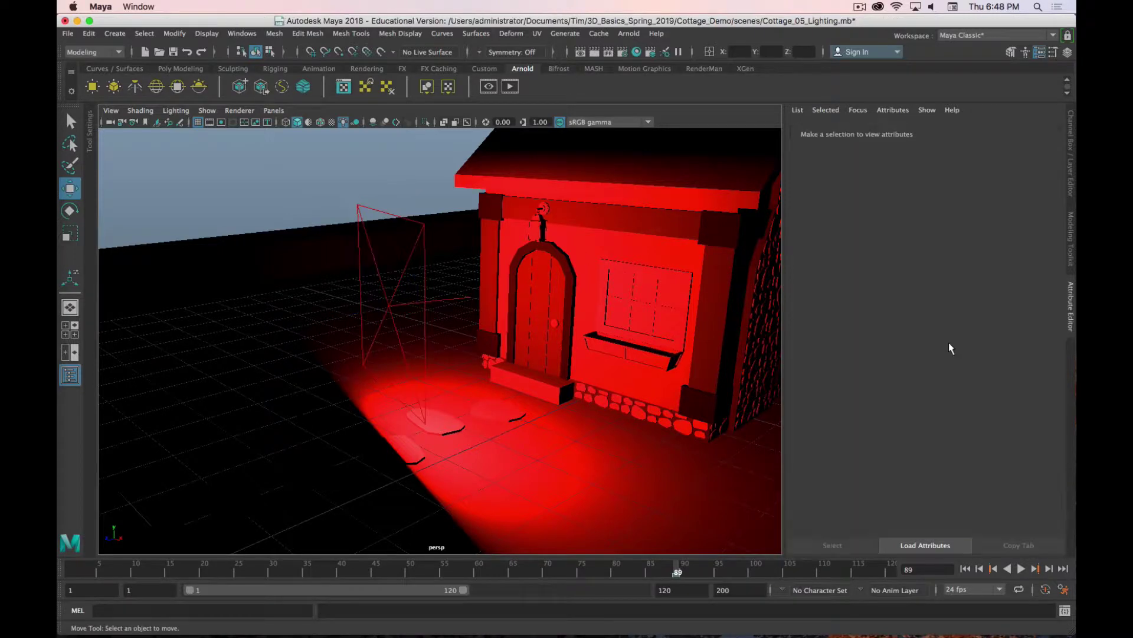
Step: Select the area light and toggle Illuminates By Default off and on again, leaving Use Color Temperature enabled
click(423, 246)
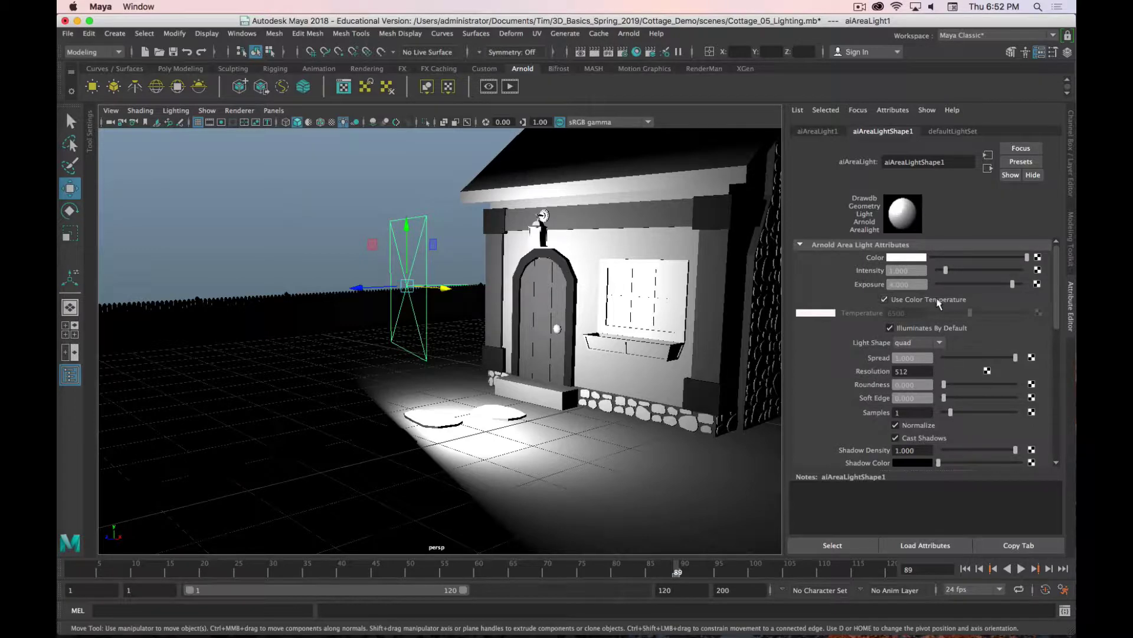
click(884, 300)
scroll(844, 356, down, 2)
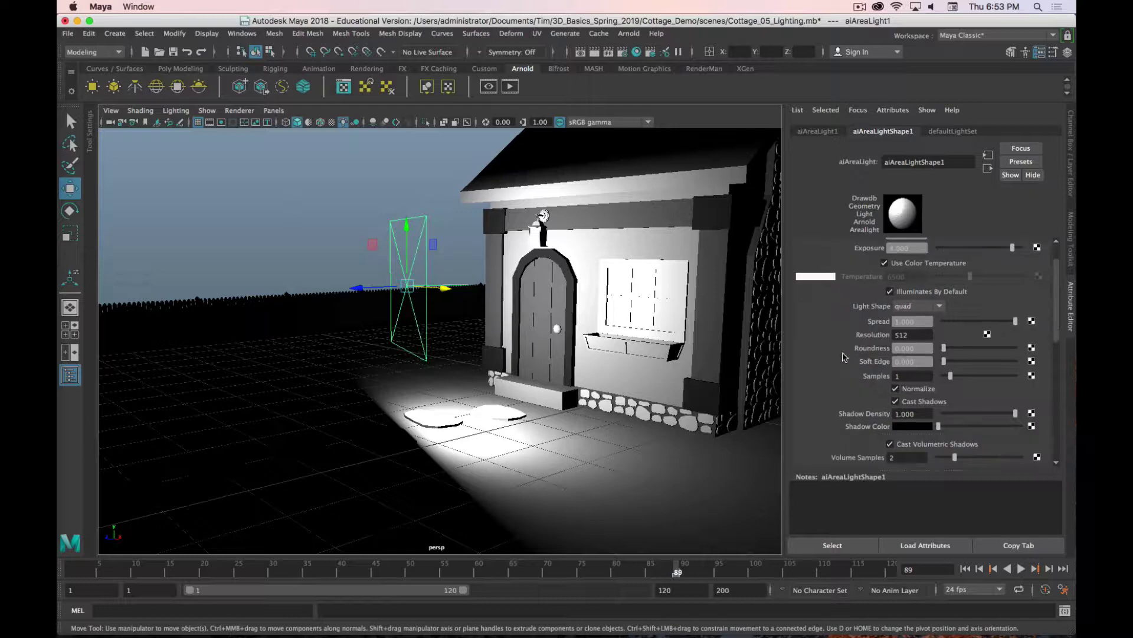
click(890, 292)
click(890, 291)
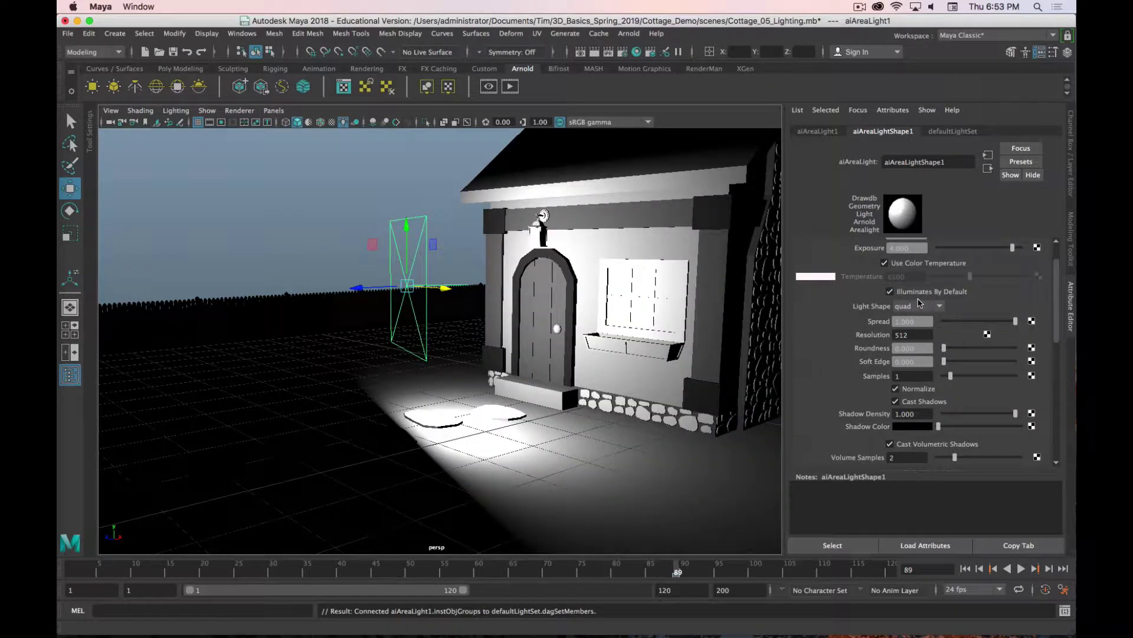
Step: Try the disk and cylinder light shapes on the area light and restore the quad shape
click(939, 307)
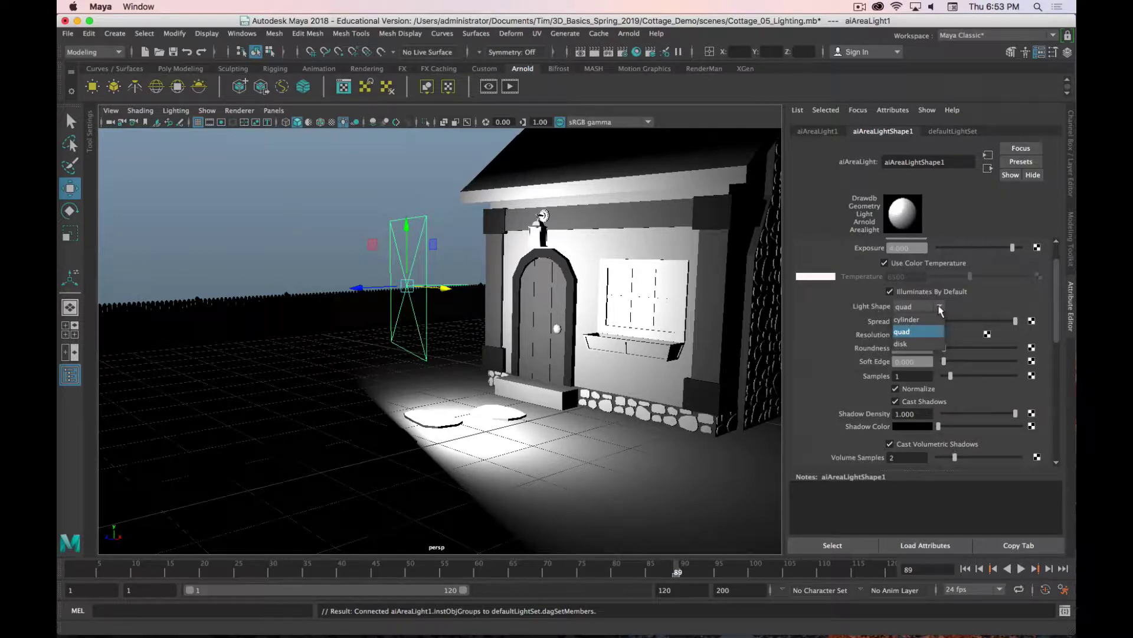
click(912, 345)
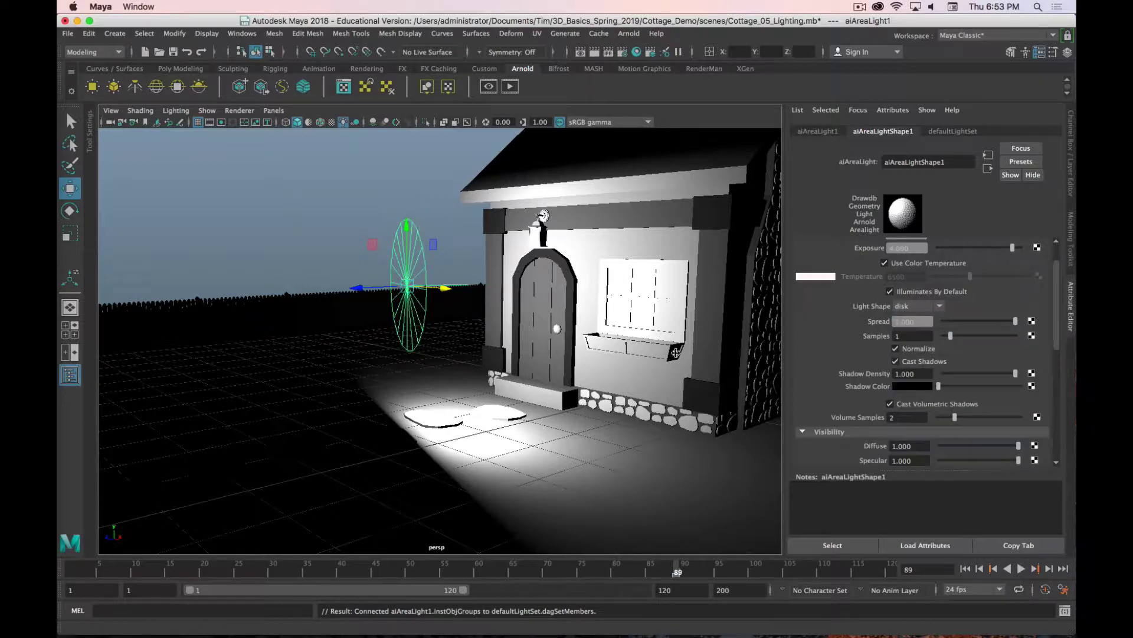
click(939, 306)
click(915, 332)
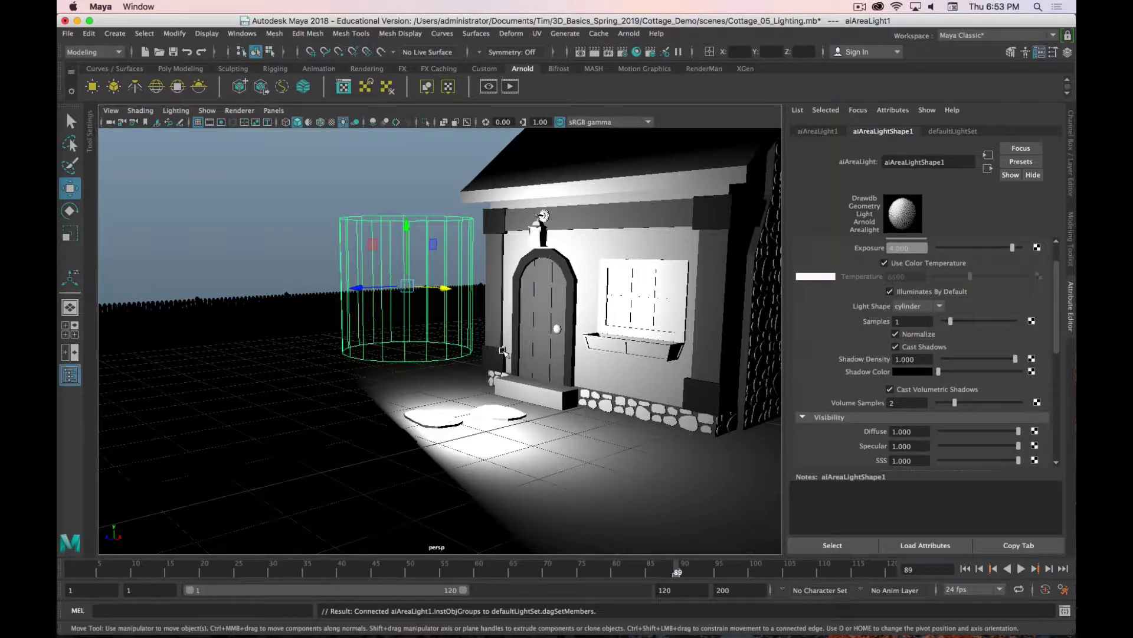
click(903, 306)
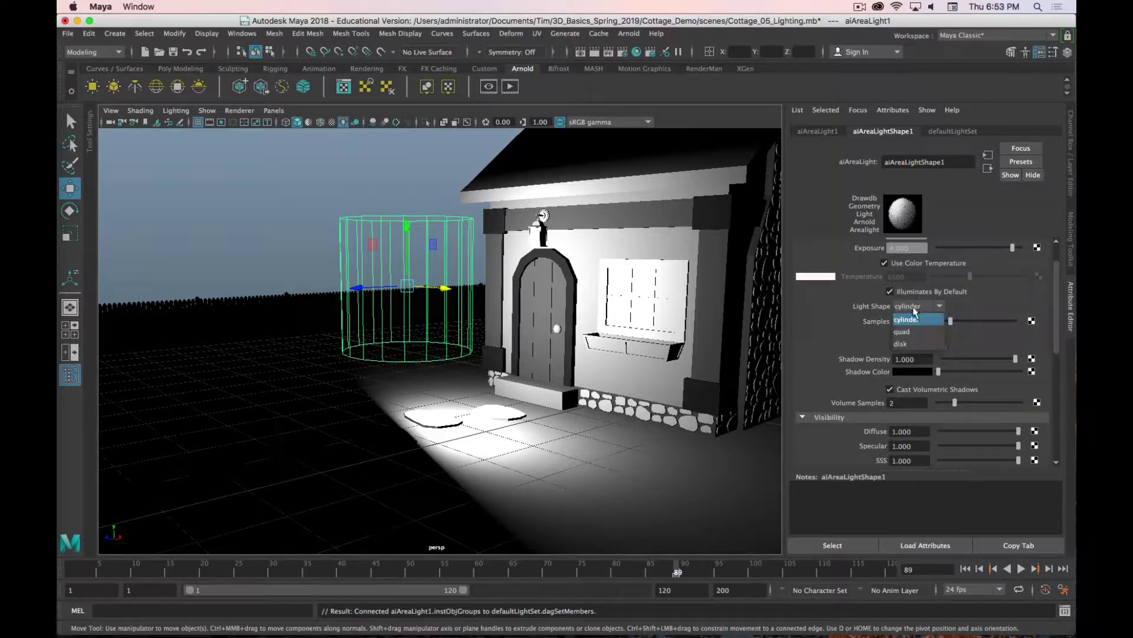
click(920, 337)
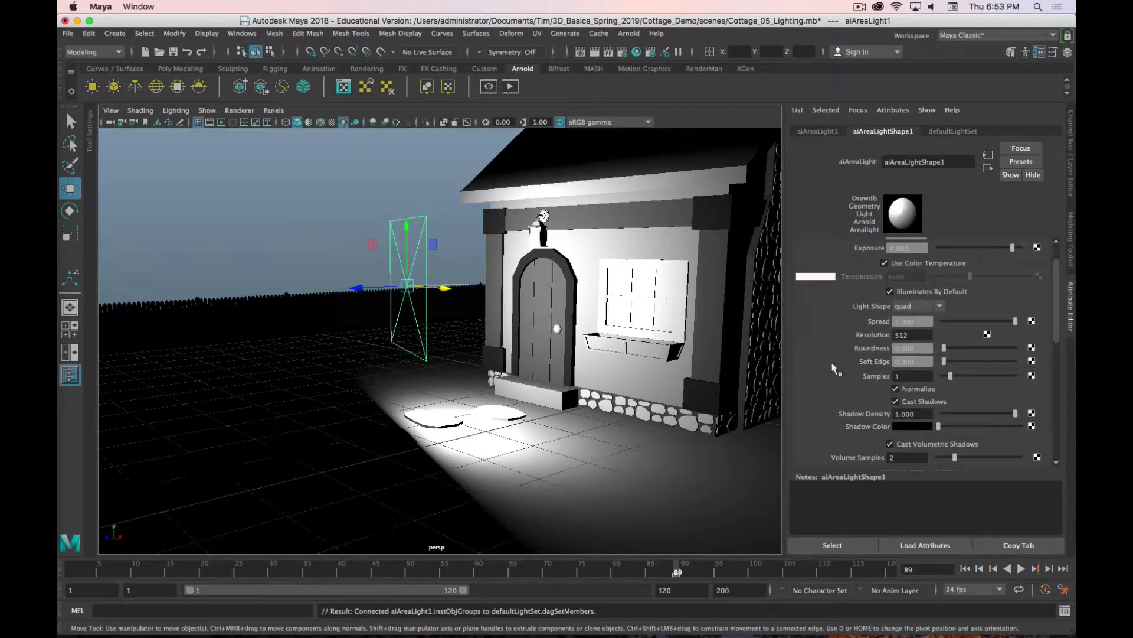
Step: Try out the area light's spread, roundness and soft edge settings beside the Arnold render view
scroll(835, 368, down, 2)
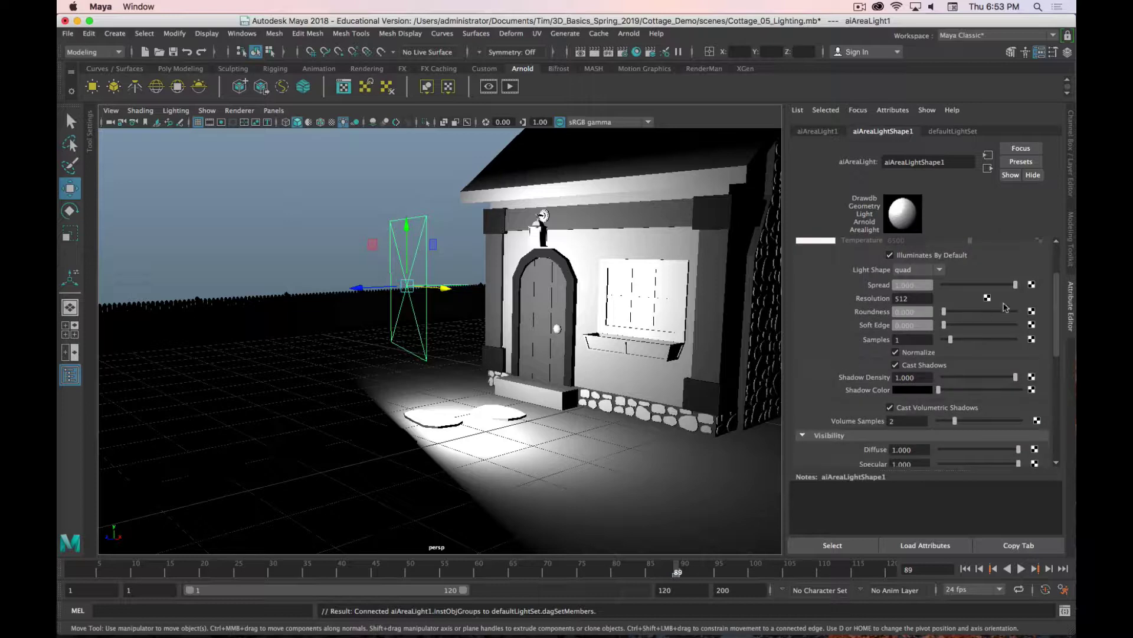
drag(1002, 289, 1043, 293)
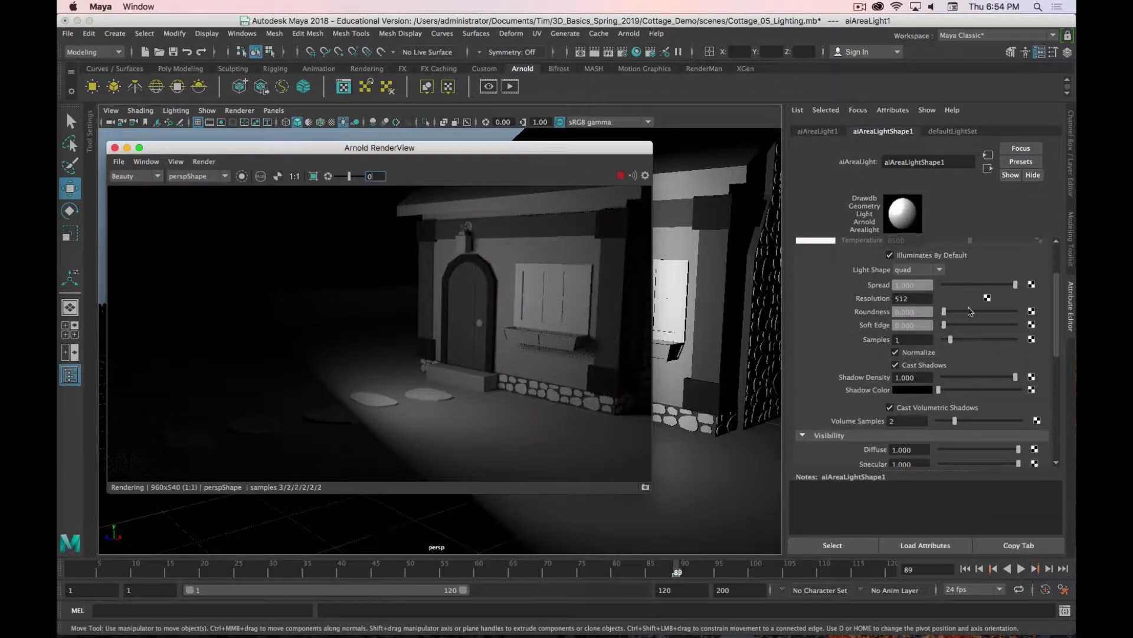
mouse_move(1013, 288)
mouse_down()
mouse_move(958, 288)
mouse_move(1015, 287)
mouse_up()
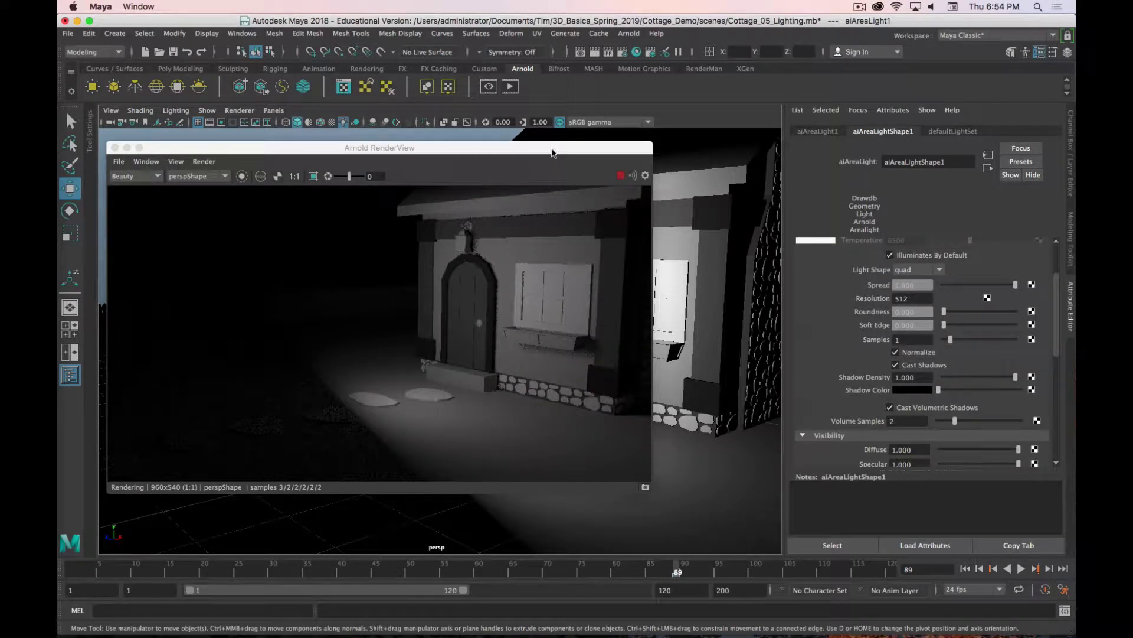
drag(546, 148, 637, 129)
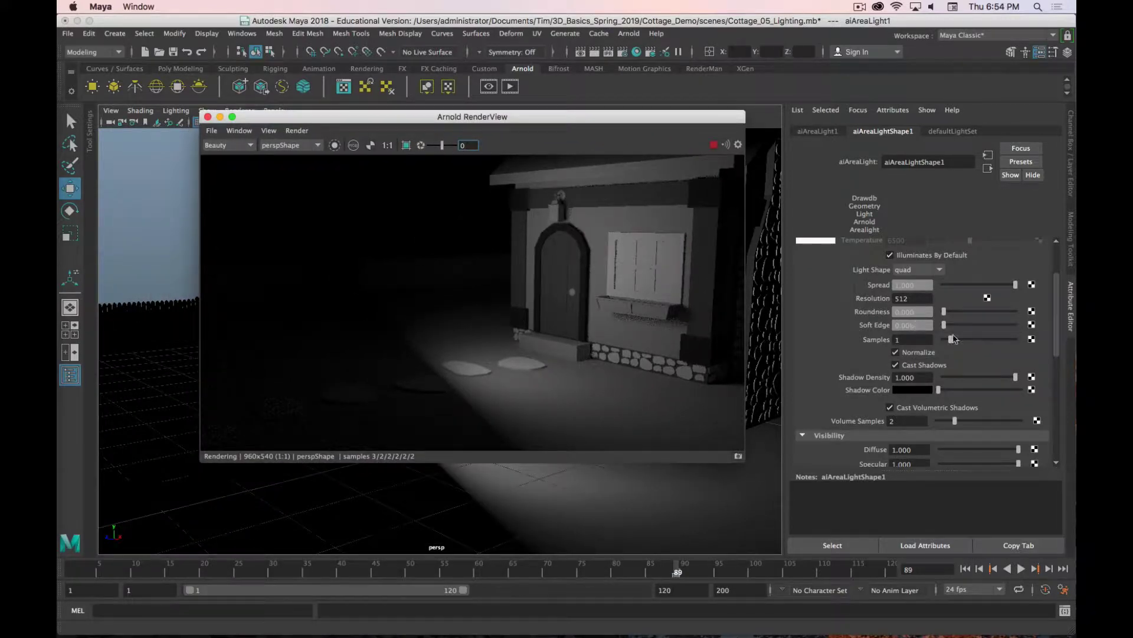
click(1018, 288)
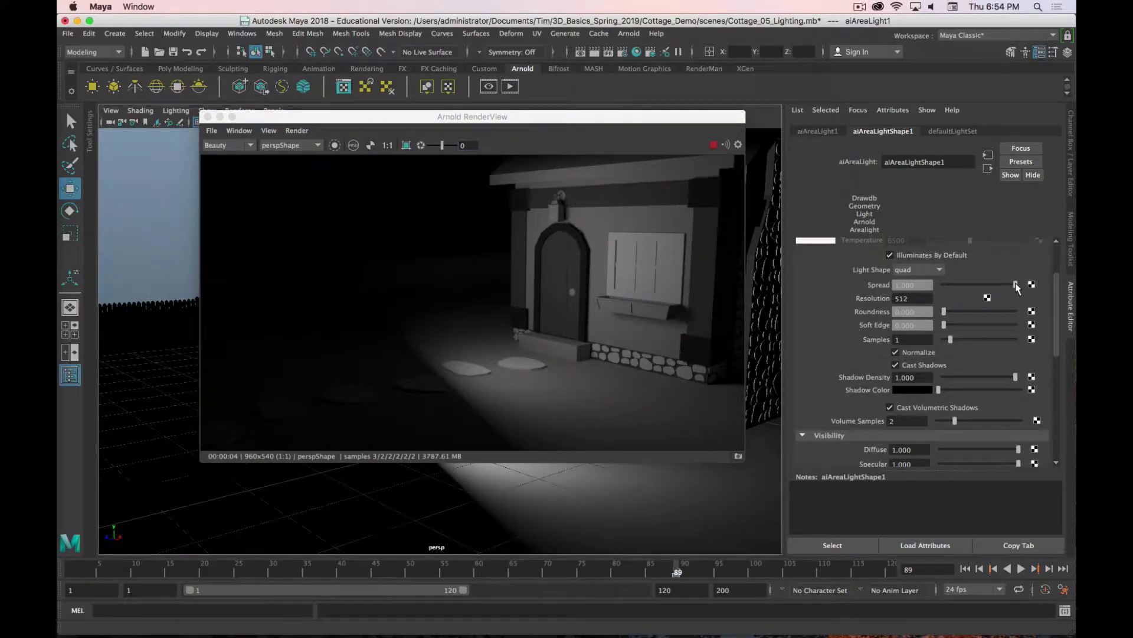
mouse_move(1016, 287)
mouse_down()
mouse_move(949, 295)
mouse_move(1016, 300)
mouse_up()
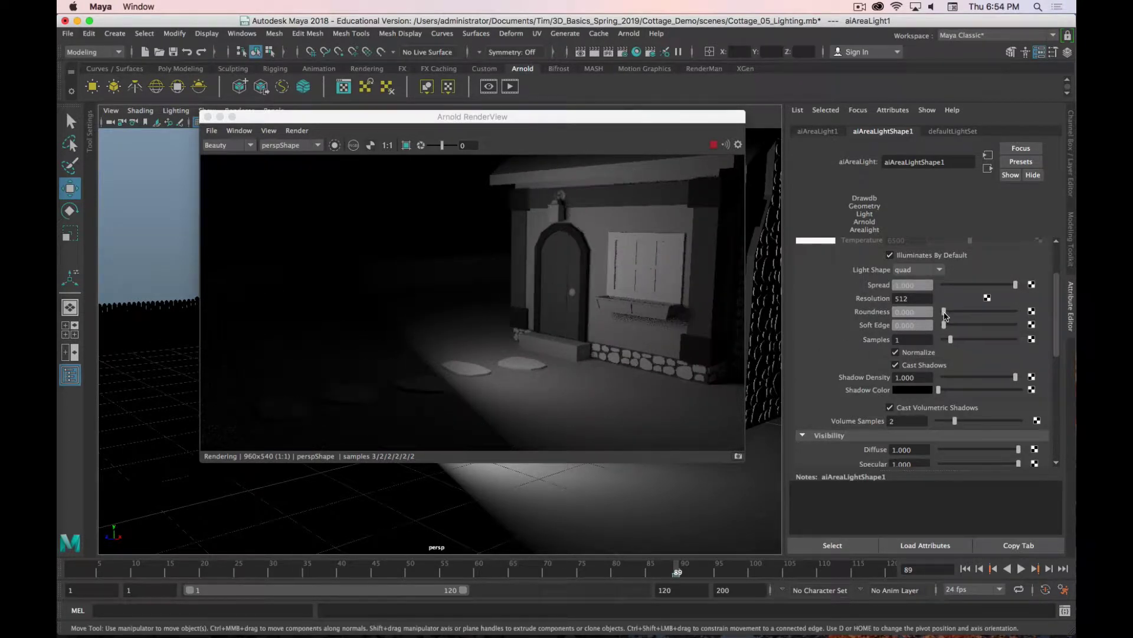
mouse_move(944, 313)
mouse_down()
mouse_move(1027, 311)
mouse_move(975, 323)
mouse_move(1022, 323)
mouse_move(932, 330)
mouse_up()
mouse_move(945, 326)
mouse_down()
mouse_move(960, 325)
mouse_move(942, 340)
mouse_up()
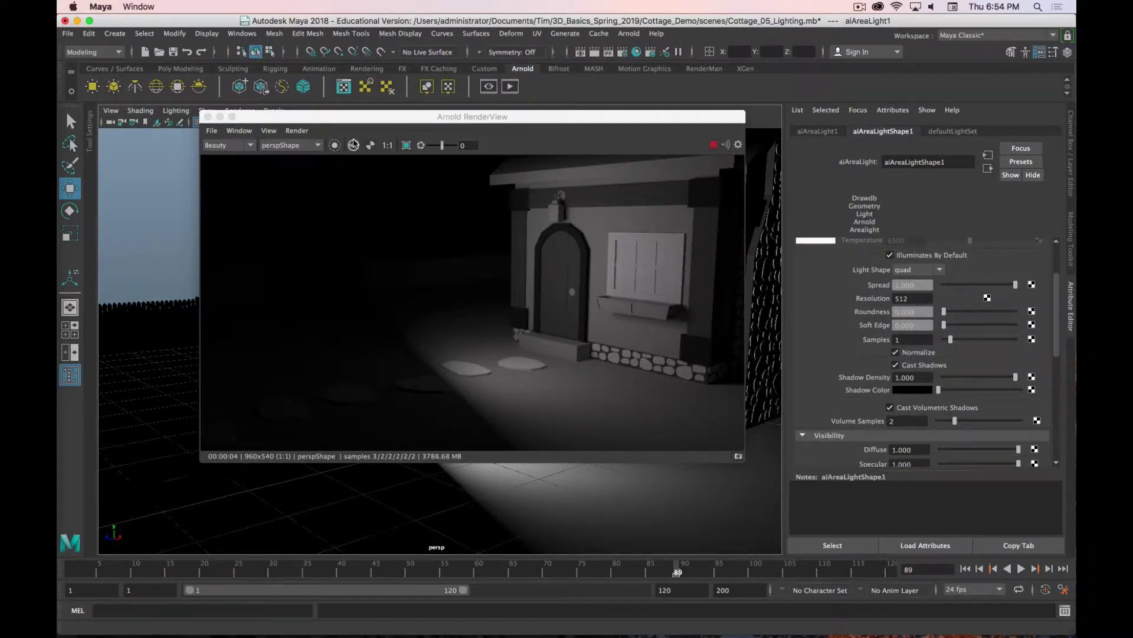
Step: Move the render view off the area light and scale the light uniformly down and up with Normalize enabled
key(super+period)
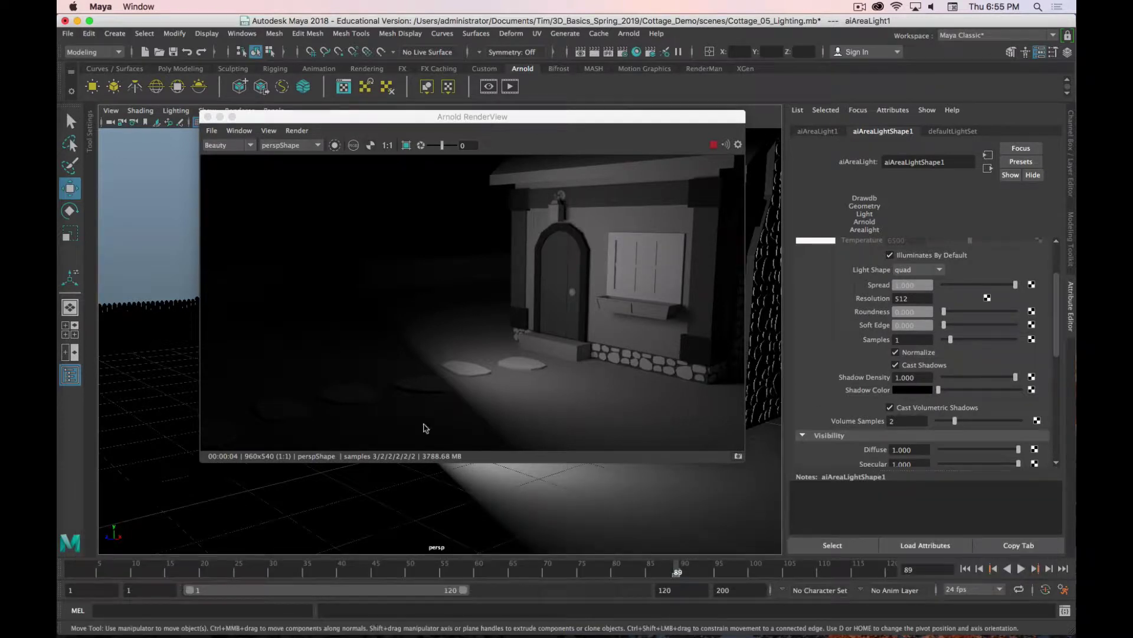
drag(526, 122, 409, 317)
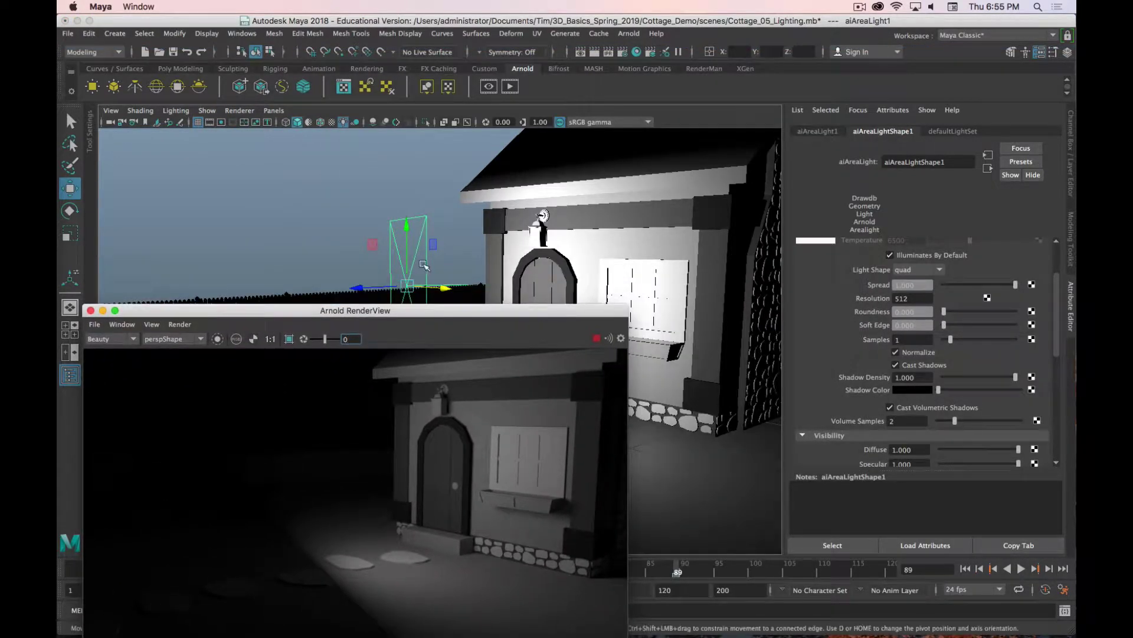
key(r)
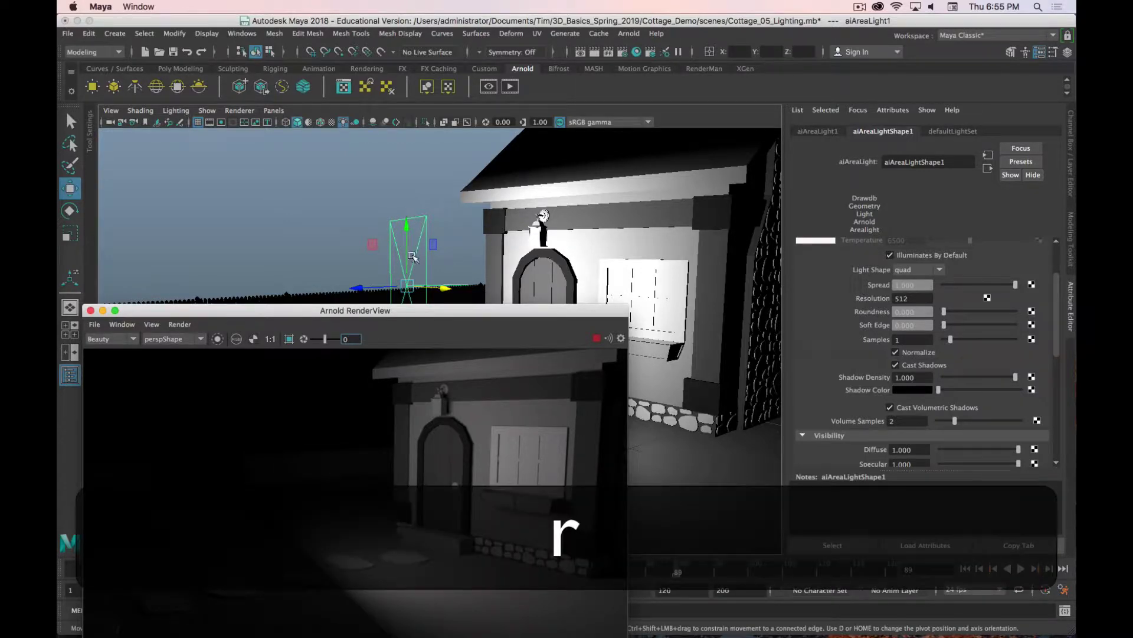
key(r)
drag(407, 286, 513, 297)
key(super+period)
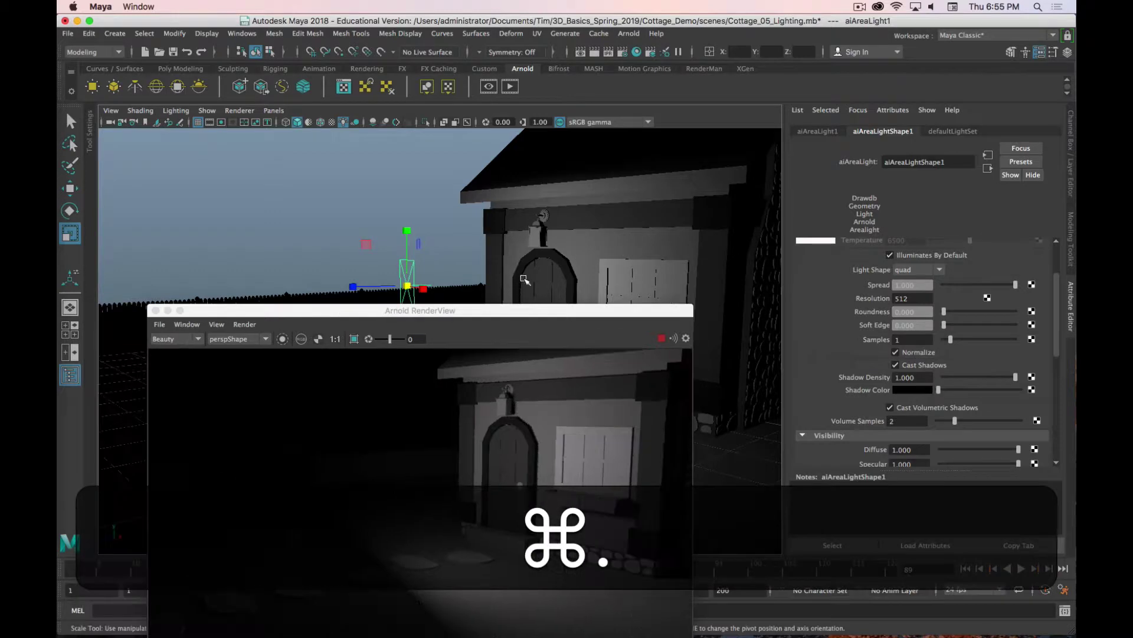
drag(522, 278, 657, 289)
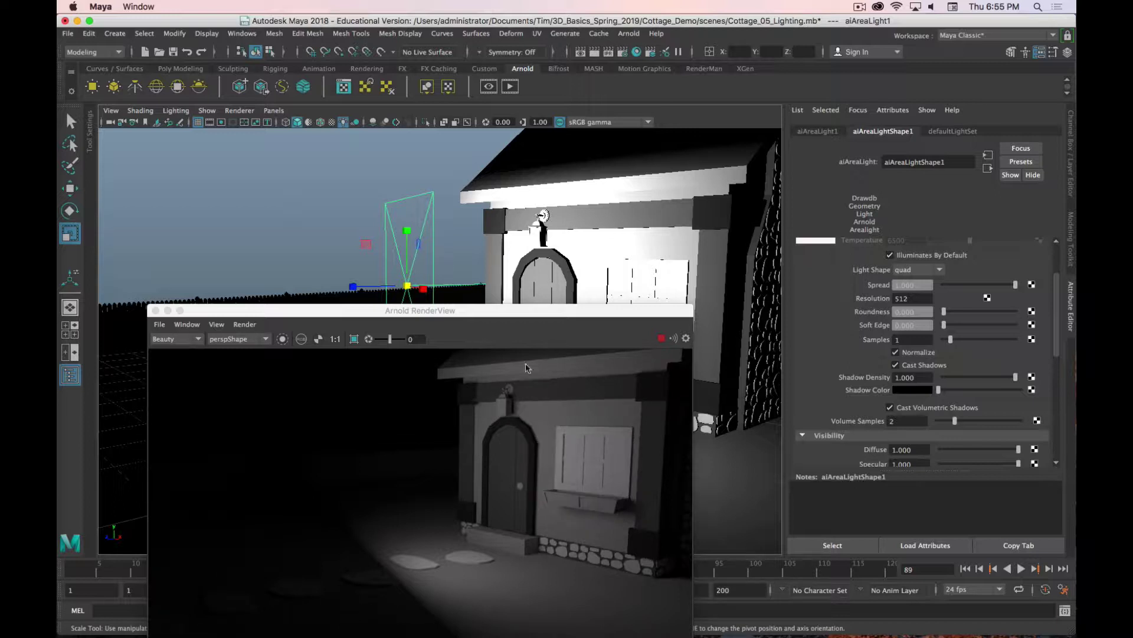
Step: Disable Normalize on the area light and rescale the light to test the render brightness
click(895, 352)
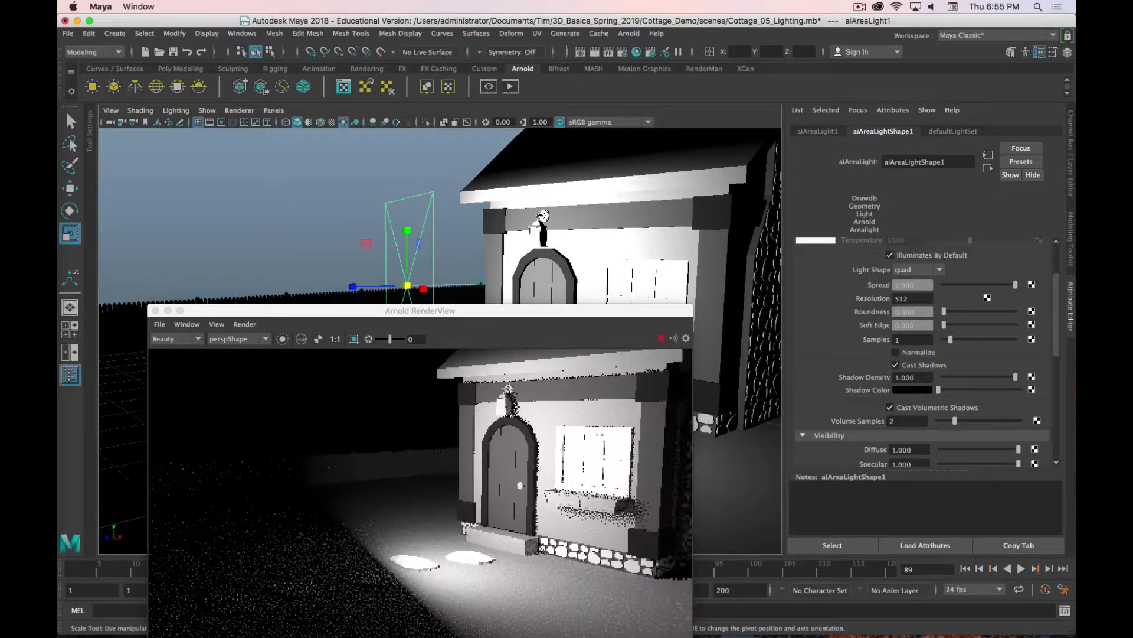
middle_drag(590, 260, 940, 319)
key(super+period)
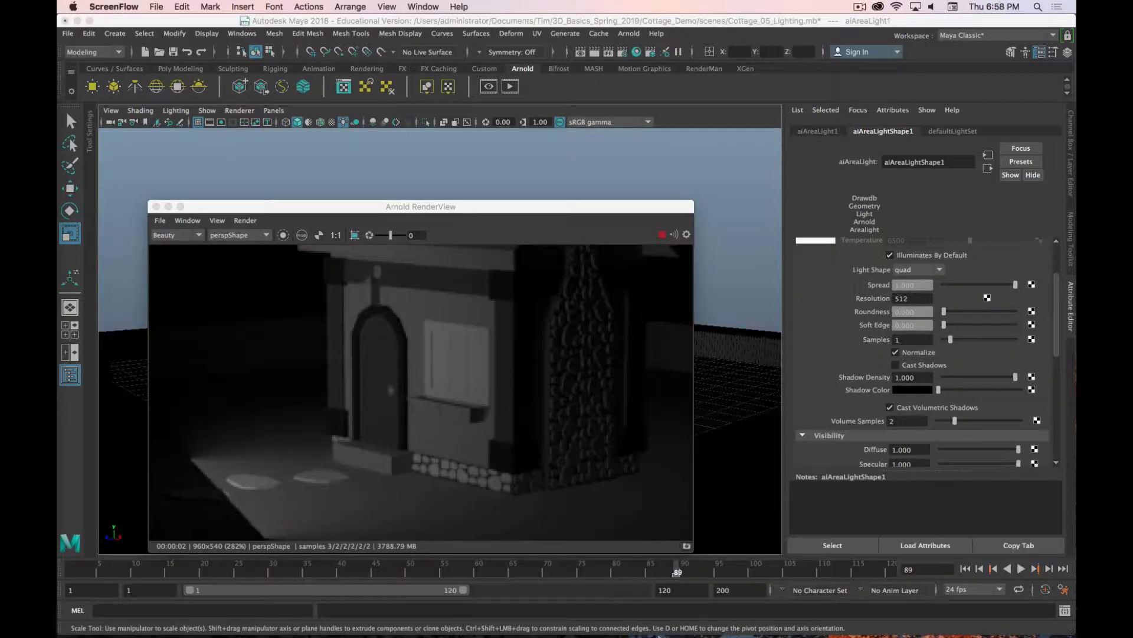
Step: Move the render view below the cottage and scale the area light down uniformly
drag(444, 209, 502, 411)
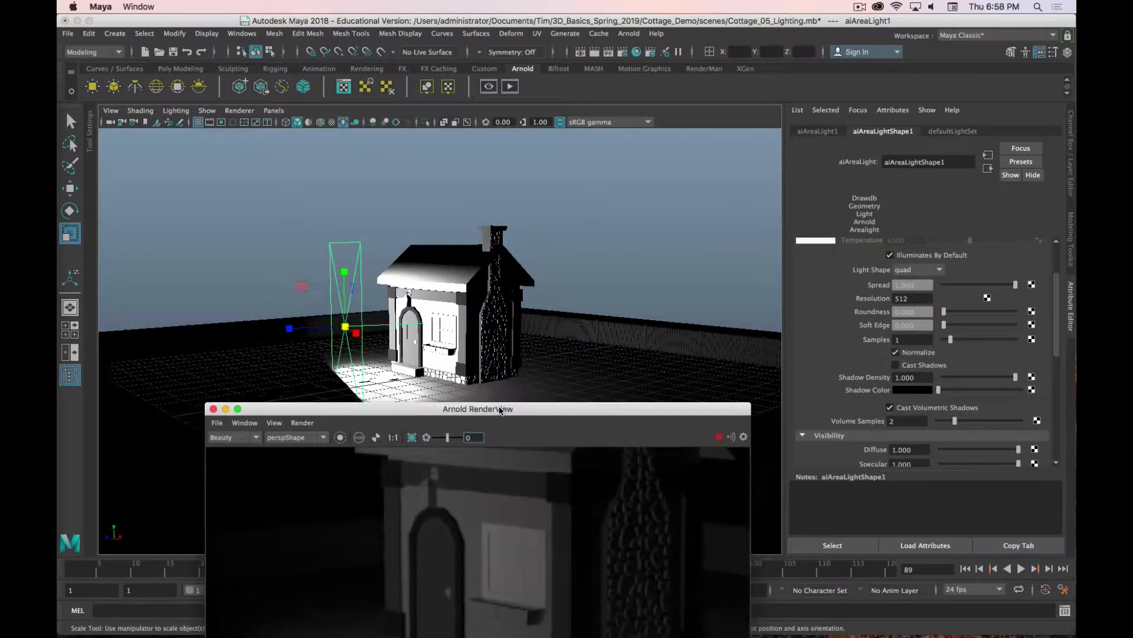
scroll(409, 354, up, 8)
alt+drag(412, 351, 616, 351)
alt+scroll(549, 340, down, 6)
key(r)
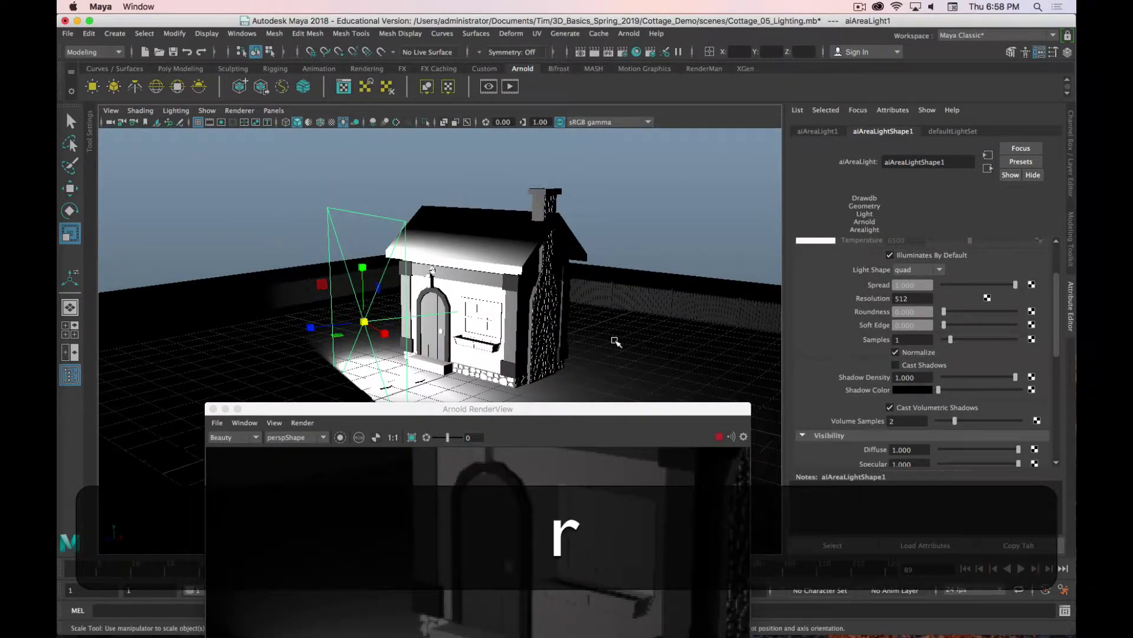
middle_drag(613, 342, 430, 335)
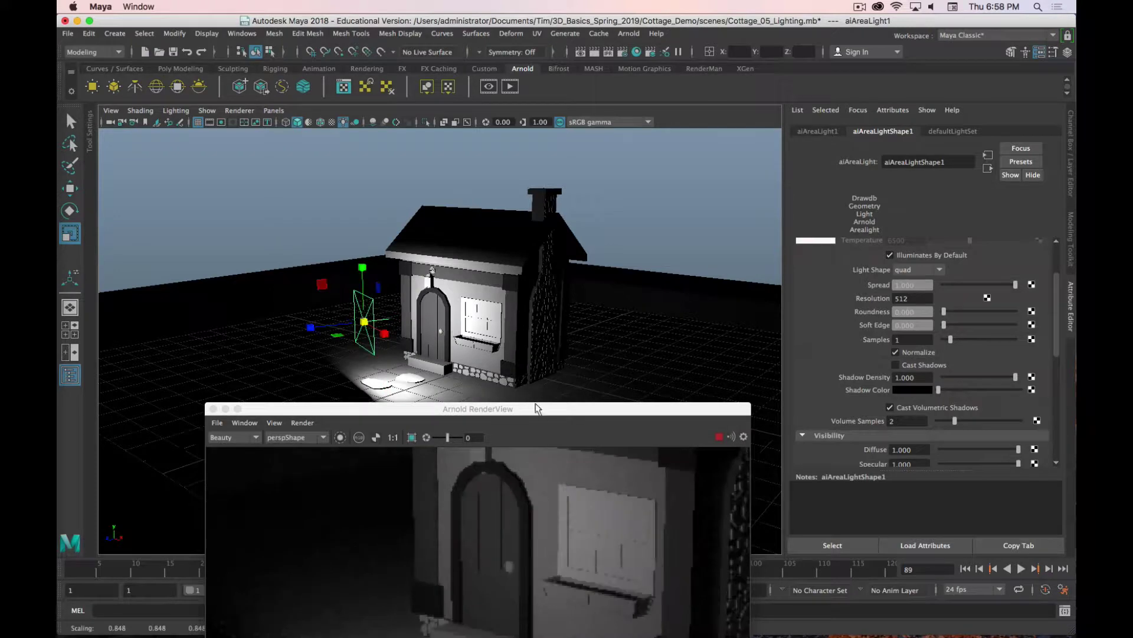
Step: Show the whole cottage render at 1:1 size in the Arnold render view
scroll(641, 499, down, 4)
scroll(624, 492, down, 2)
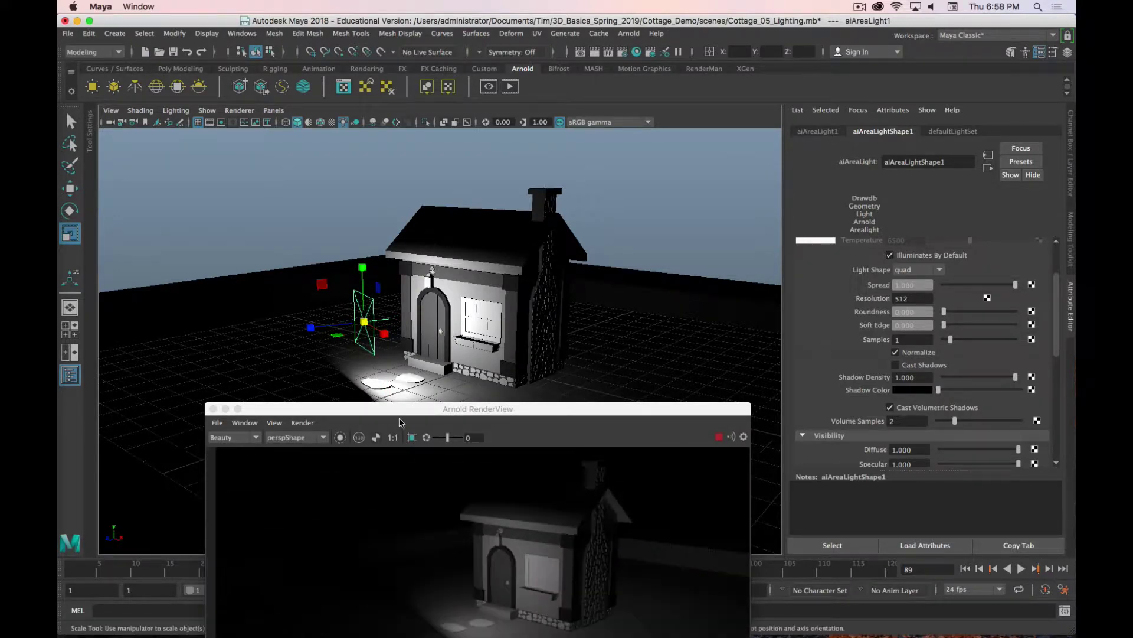
click(394, 437)
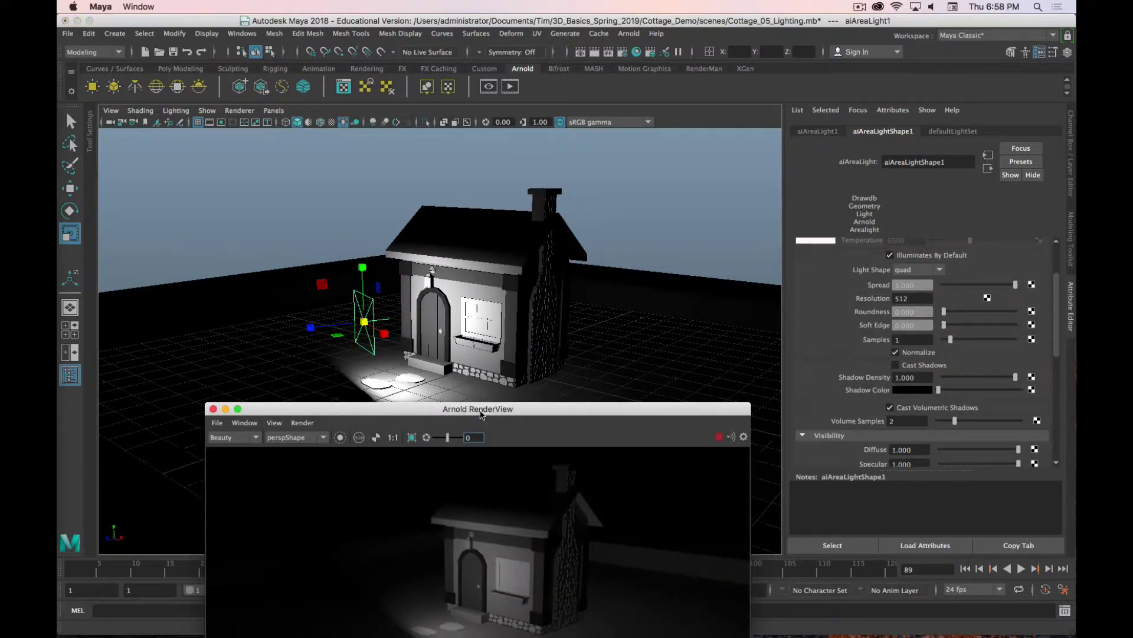
Step: Scale the area light up and down with Normalize disabled to compare the render, and re-enable Normalize
drag(481, 415, 431, 296)
middle_drag(550, 228, 652, 287)
click(896, 353)
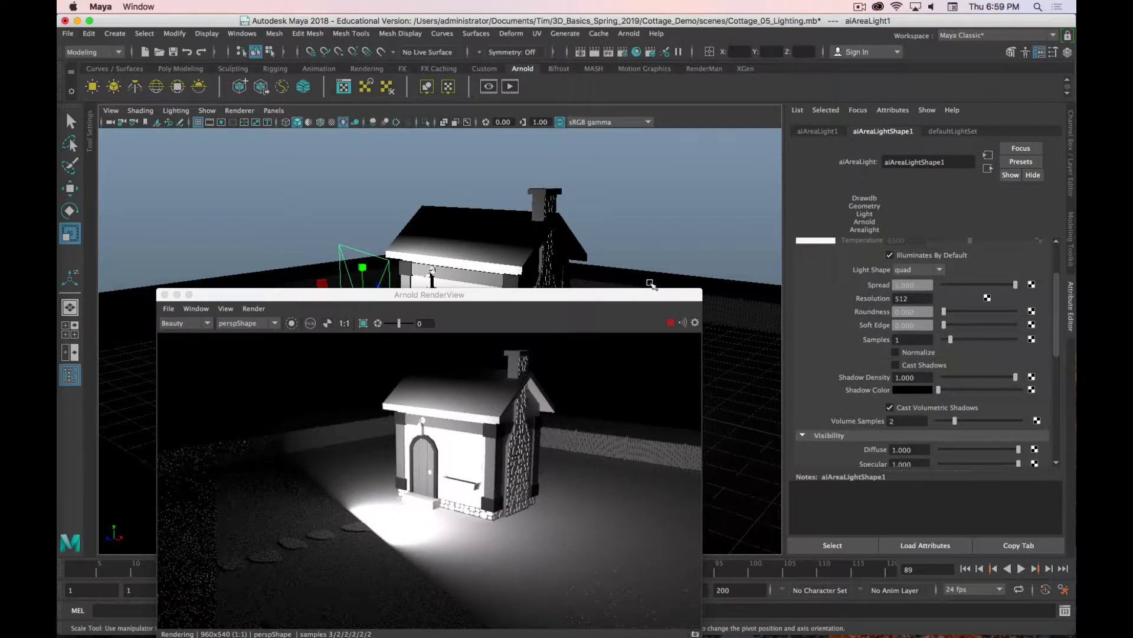
middle_drag(677, 284, 506, 296)
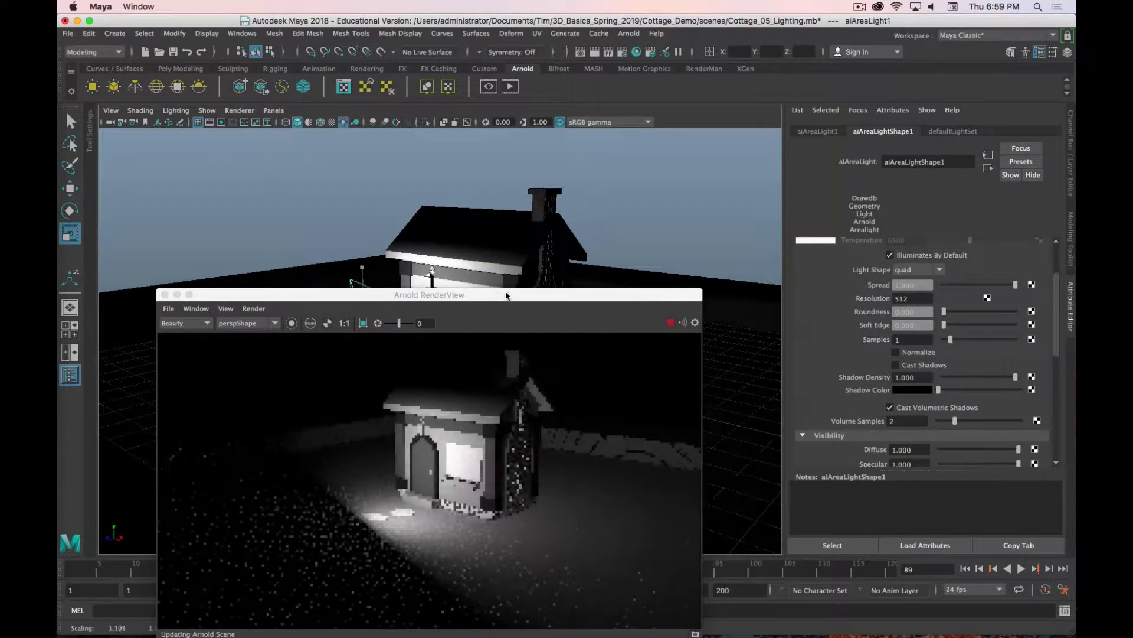
click(894, 352)
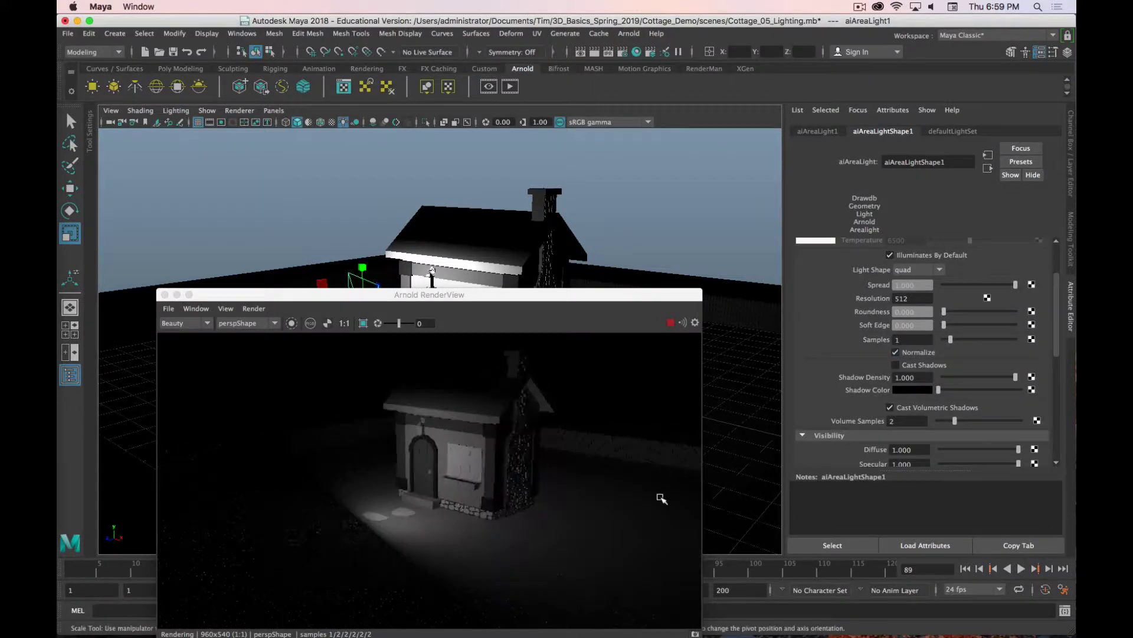
Step: Switch to Firefox and review the light samples and Normalize sections of the Arnold lights documentation
drag(58, 54, 931, 41)
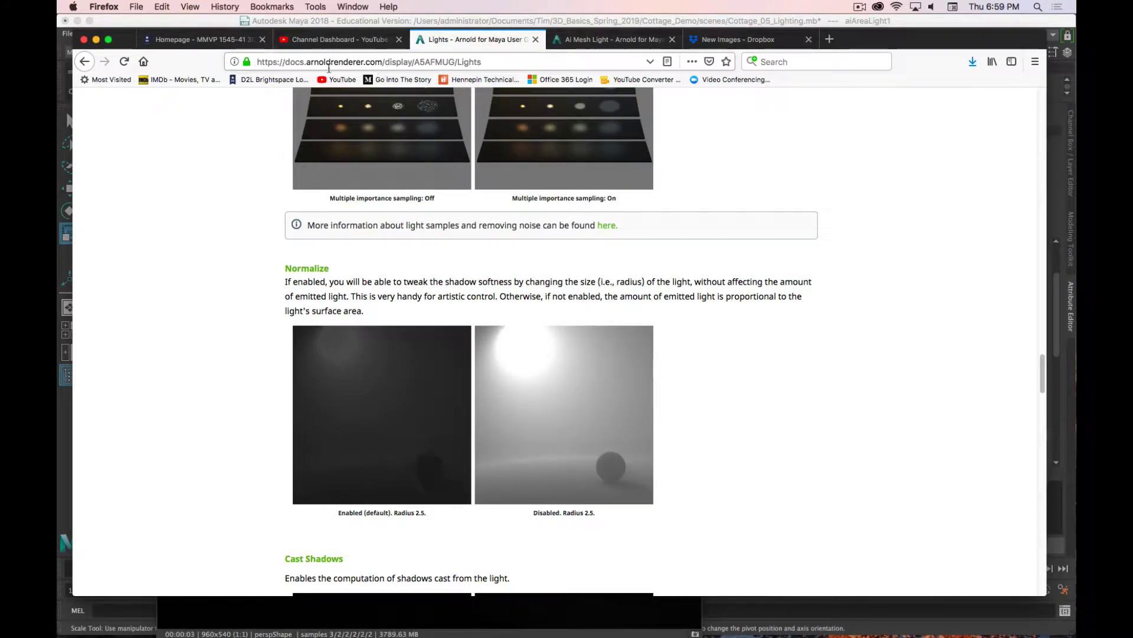
scroll(670, 325, down, 1)
scroll(726, 318, up, 2)
scroll(725, 318, up, 5)
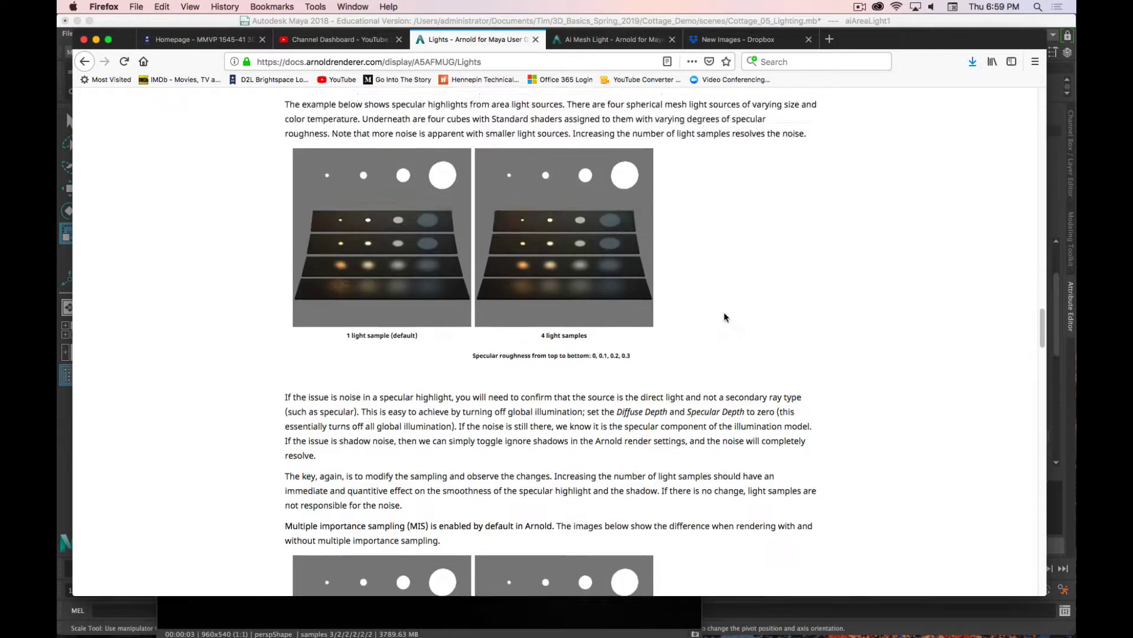
scroll(721, 316, down, 4)
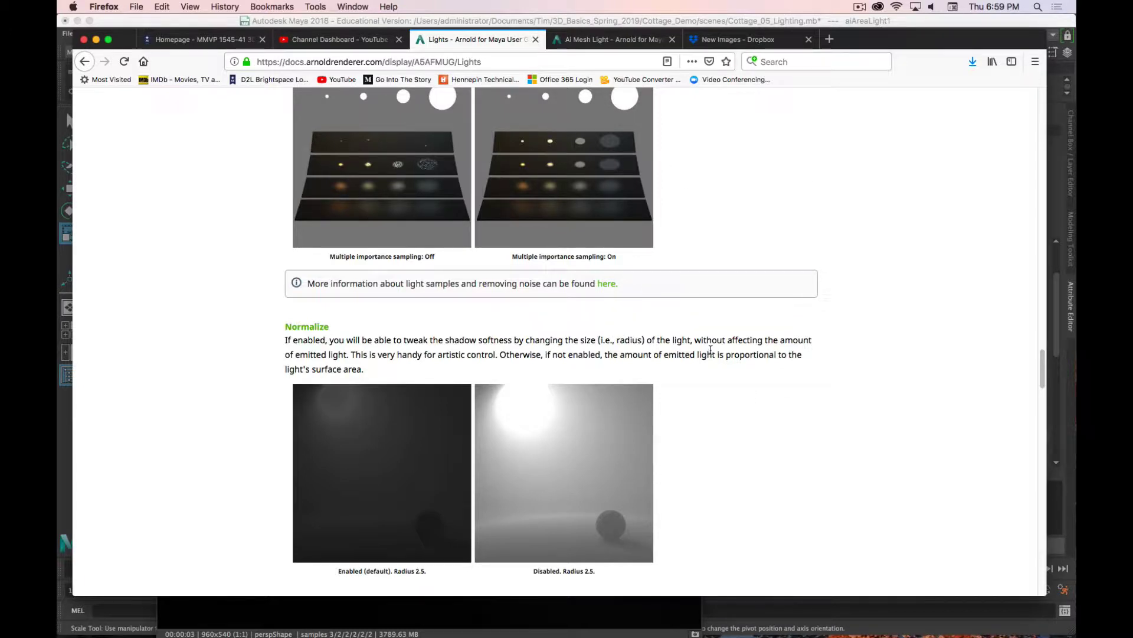
drag(935, 38, 0, 159)
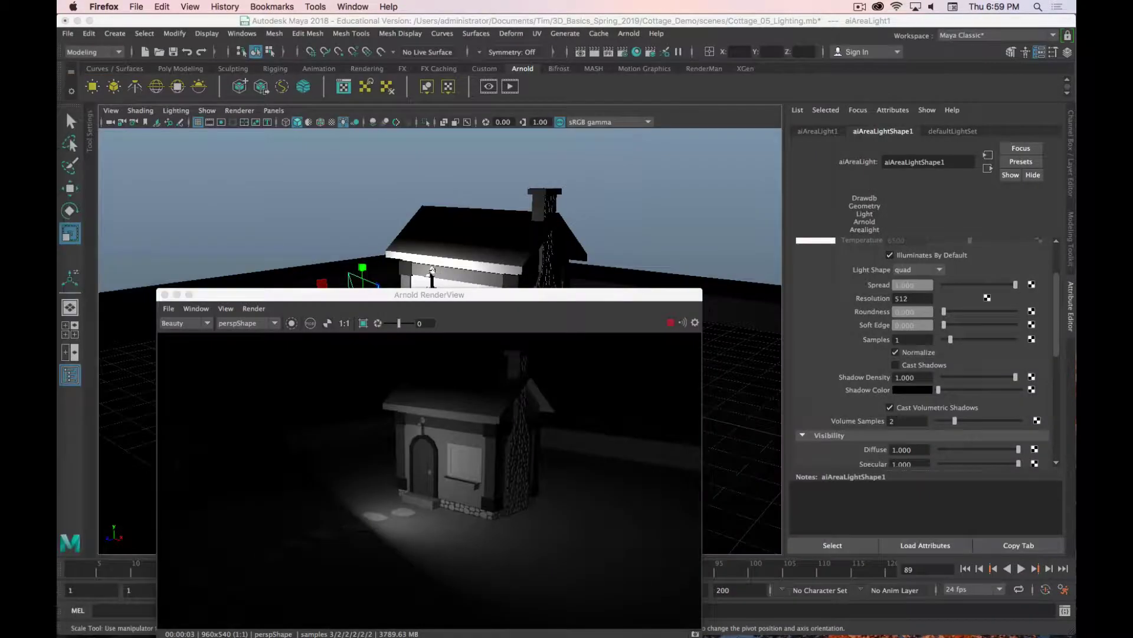
Step: Return to Maya, move the render view clear of the cottage's lower area, and enable Cast Shadows on the area light
drag(443, 298, 458, 155)
click(895, 367)
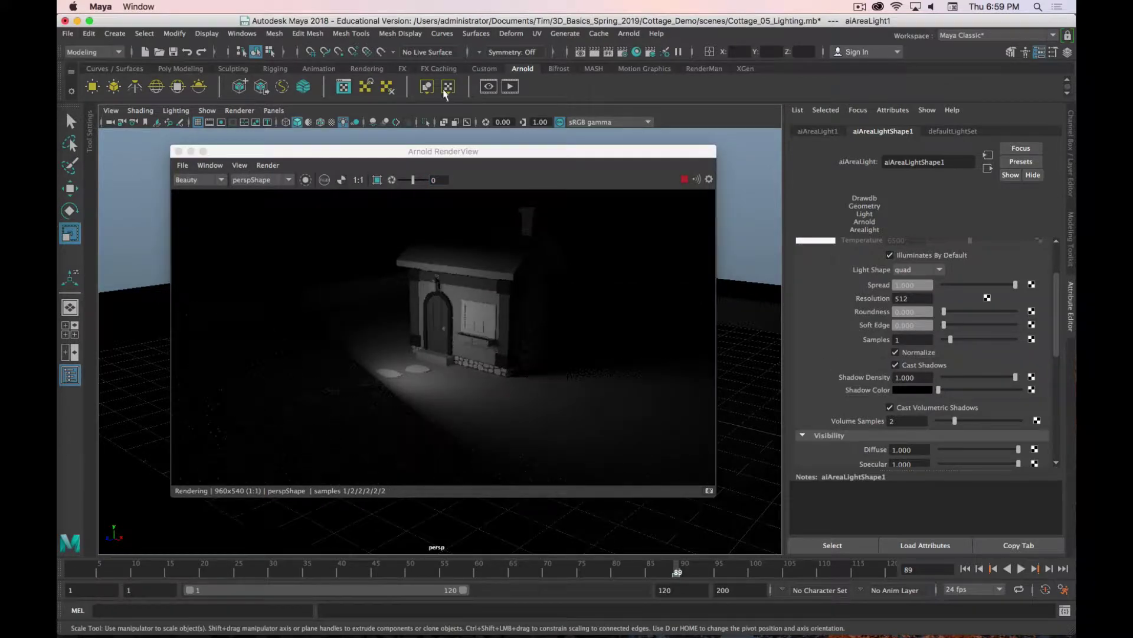
Step: Reposition the Arnold render view, set it to 1:1, and frame the cottage's door and window box up close
drag(368, 157, 326, 146)
scroll(572, 319, up, 5)
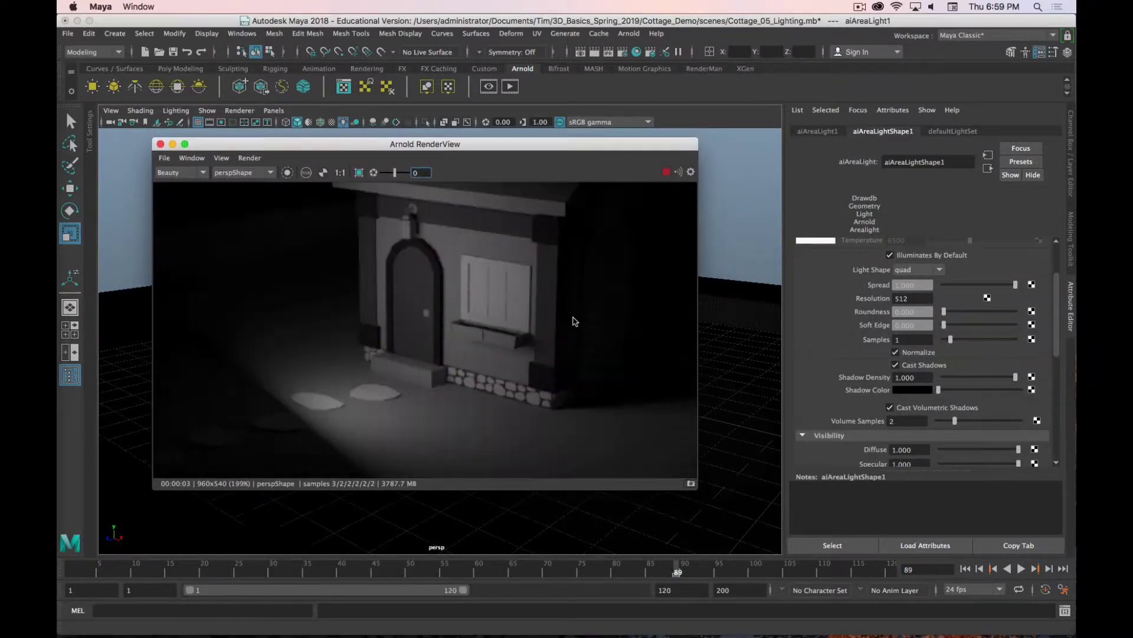
scroll(591, 312, down, 2)
scroll(591, 312, down, 2)
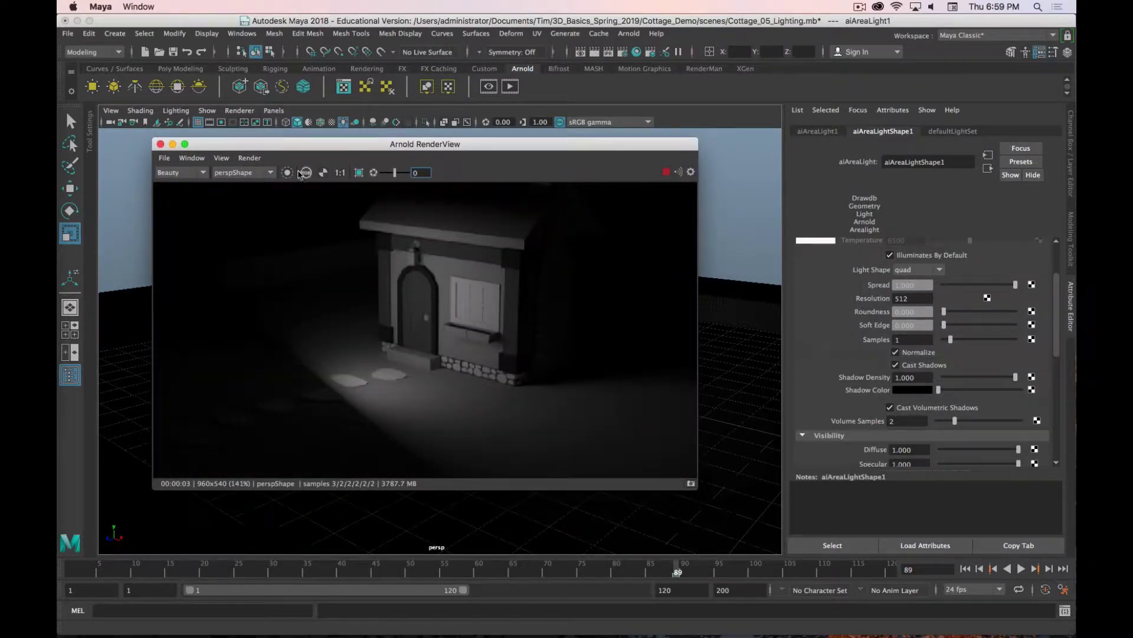
click(340, 174)
scroll(762, 306, up, 5)
scroll(762, 305, up, 5)
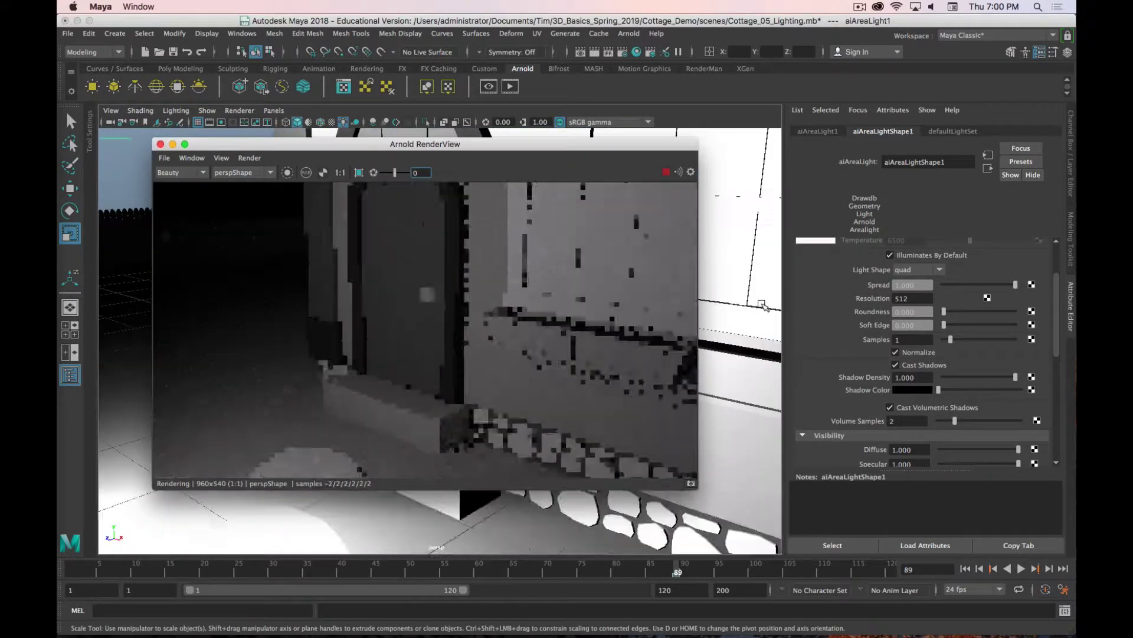
alt+middle_drag(755, 276, 608, 329)
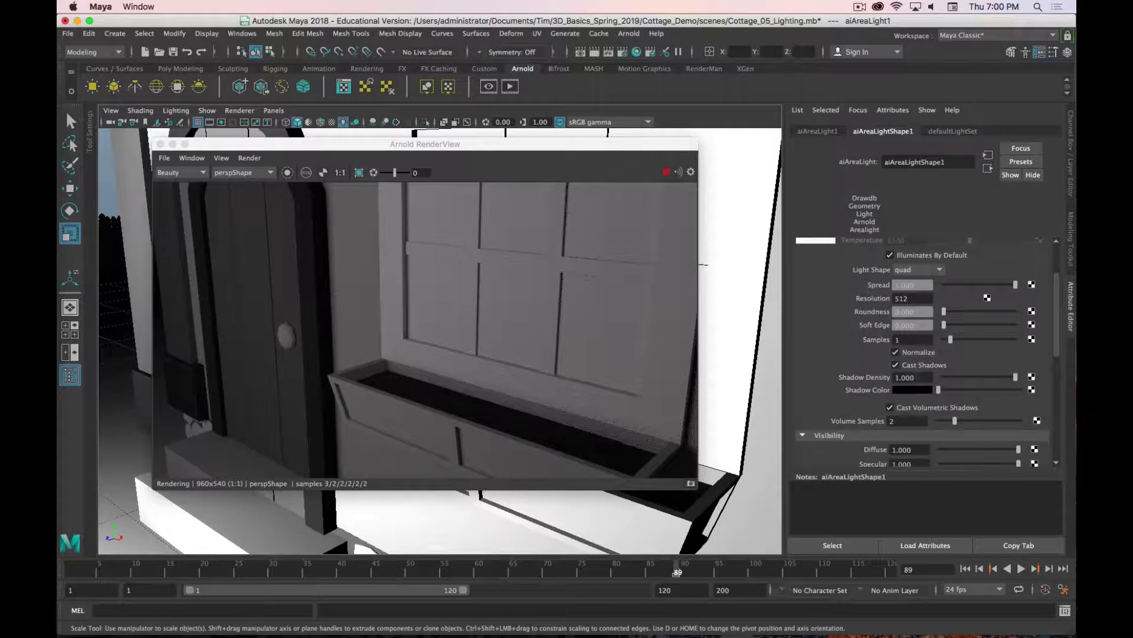
Step: Toggle the area light's Cast Shadows off and on, and test Shadow Density at 0.431 before restoring it to 1
click(896, 366)
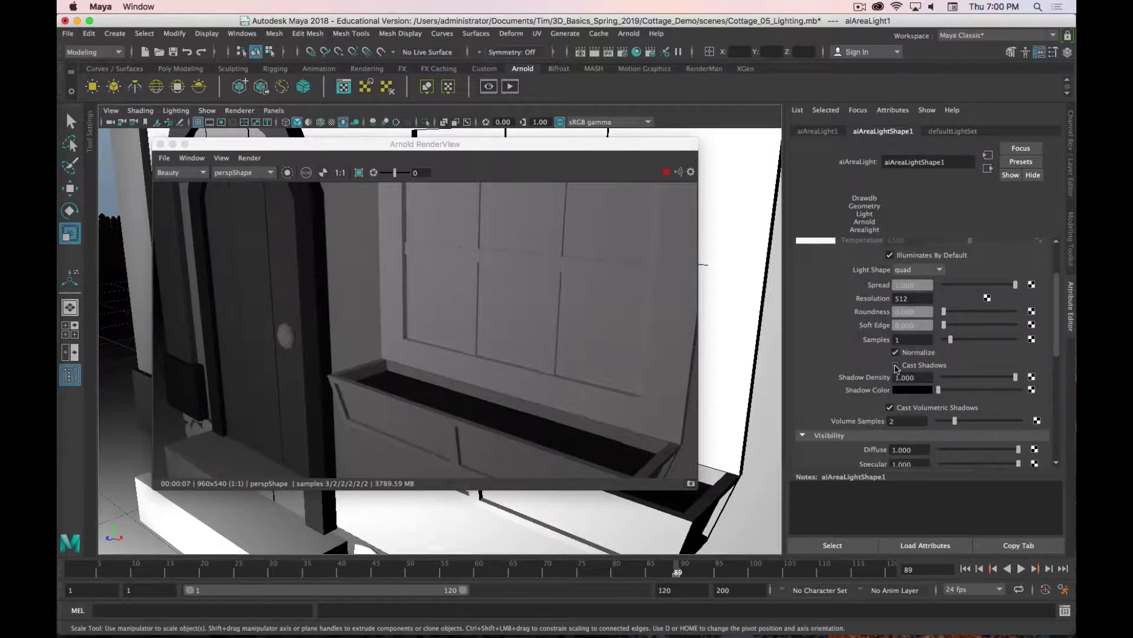
click(896, 366)
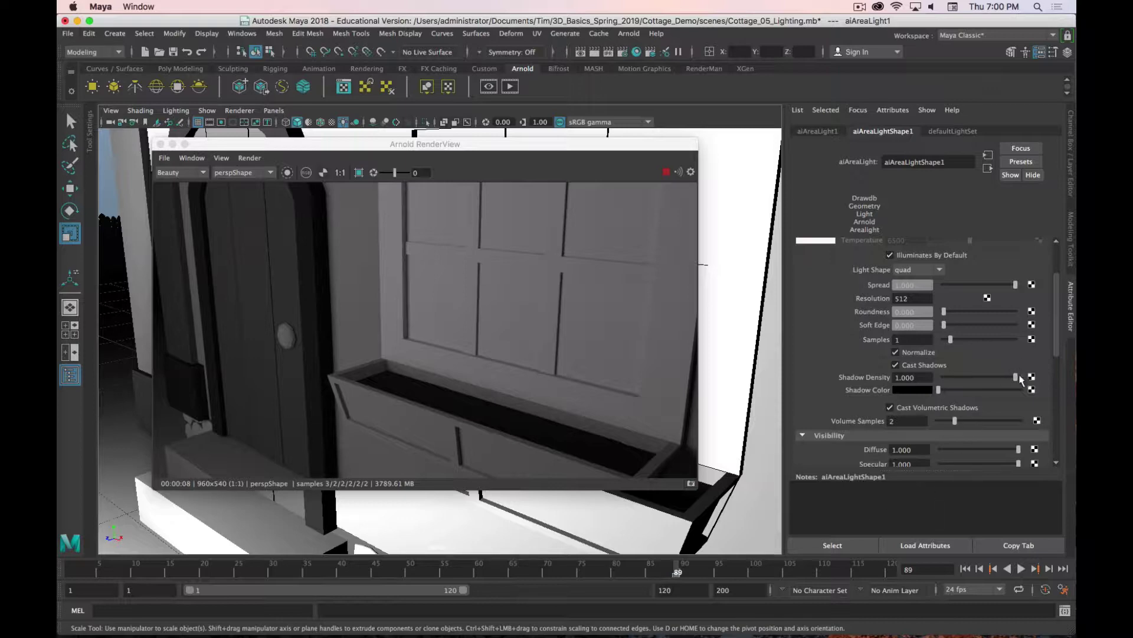
drag(1016, 378, 975, 378)
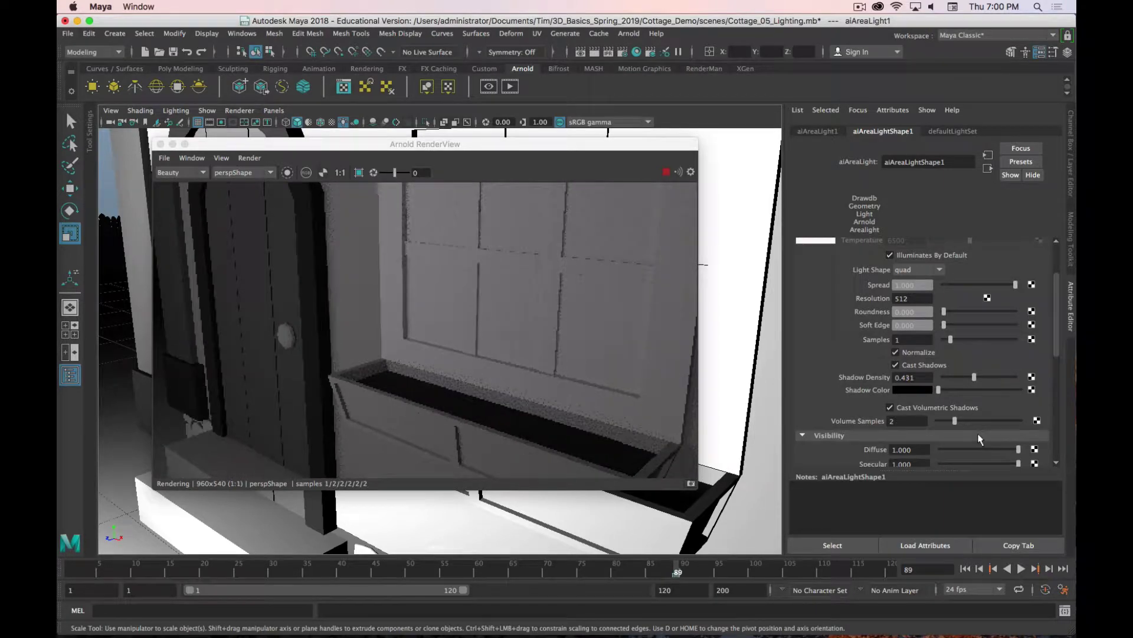
drag(975, 378, 1045, 383)
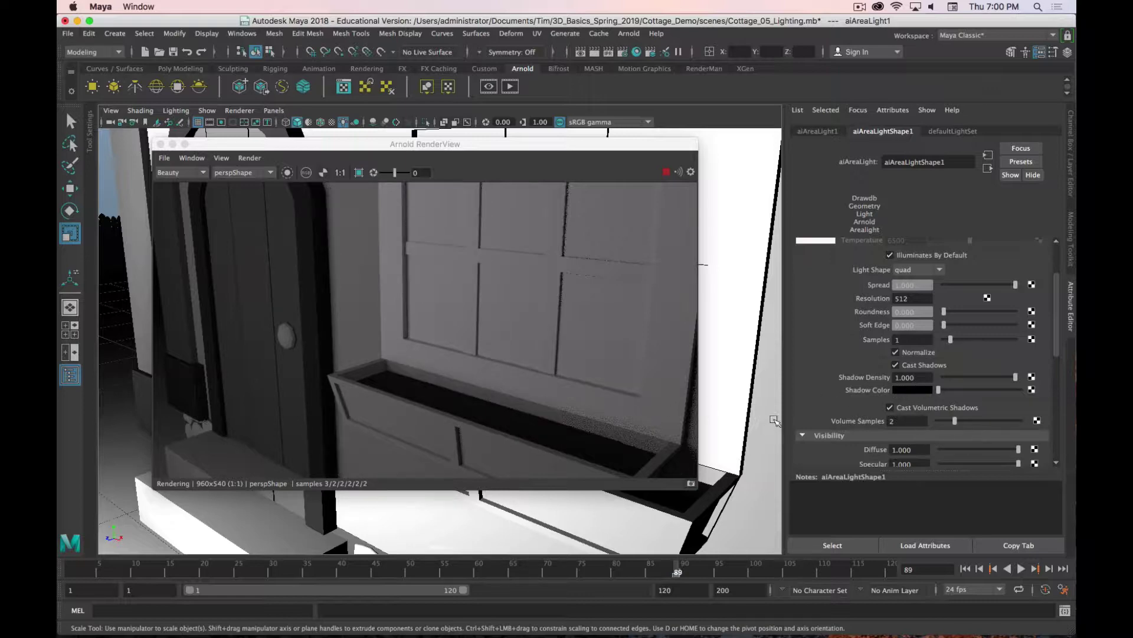
Step: Compare the render with the area light's Specular visibility at 0 and at 1, leaving it at 1
scroll(850, 384, down, 4)
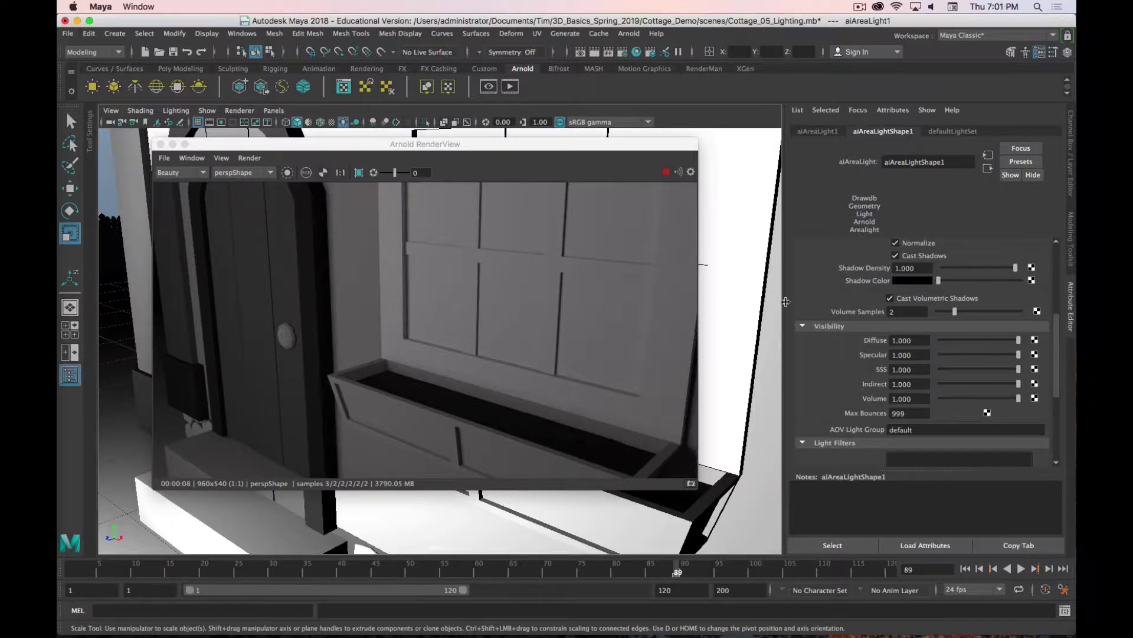
scroll(825, 376, down, 1)
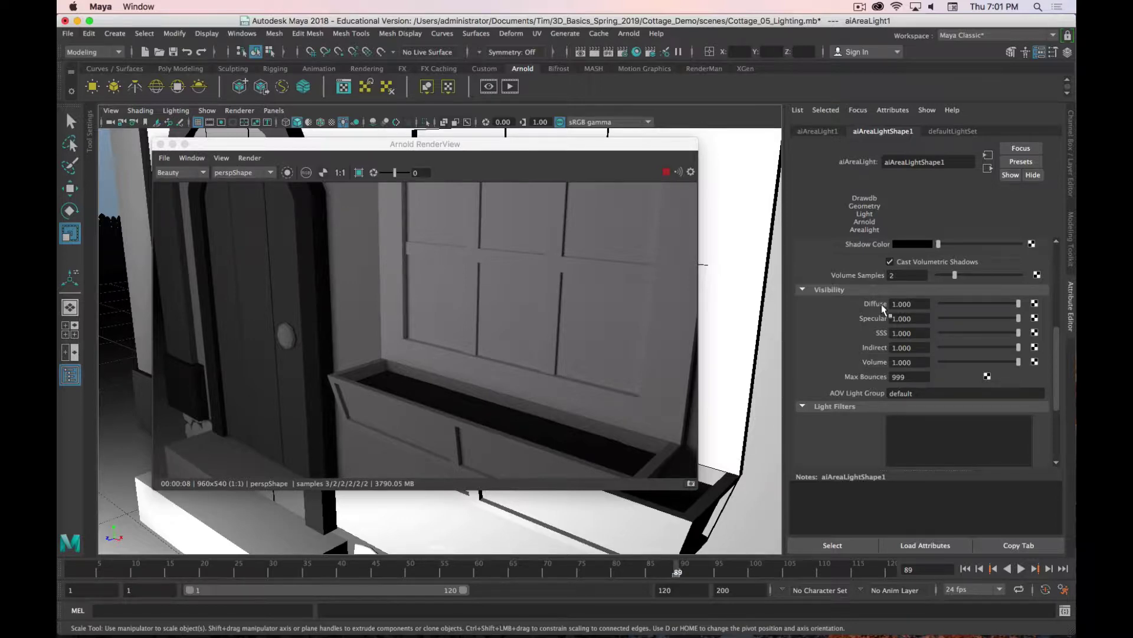
drag(1017, 309, 932, 322)
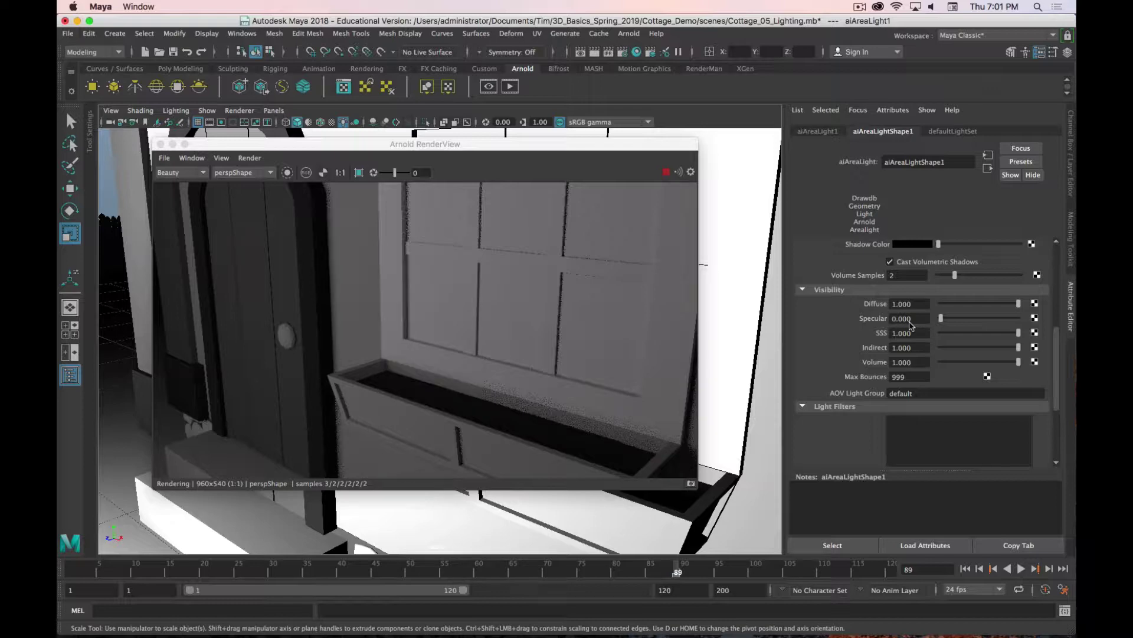
drag(941, 319, 1019, 319)
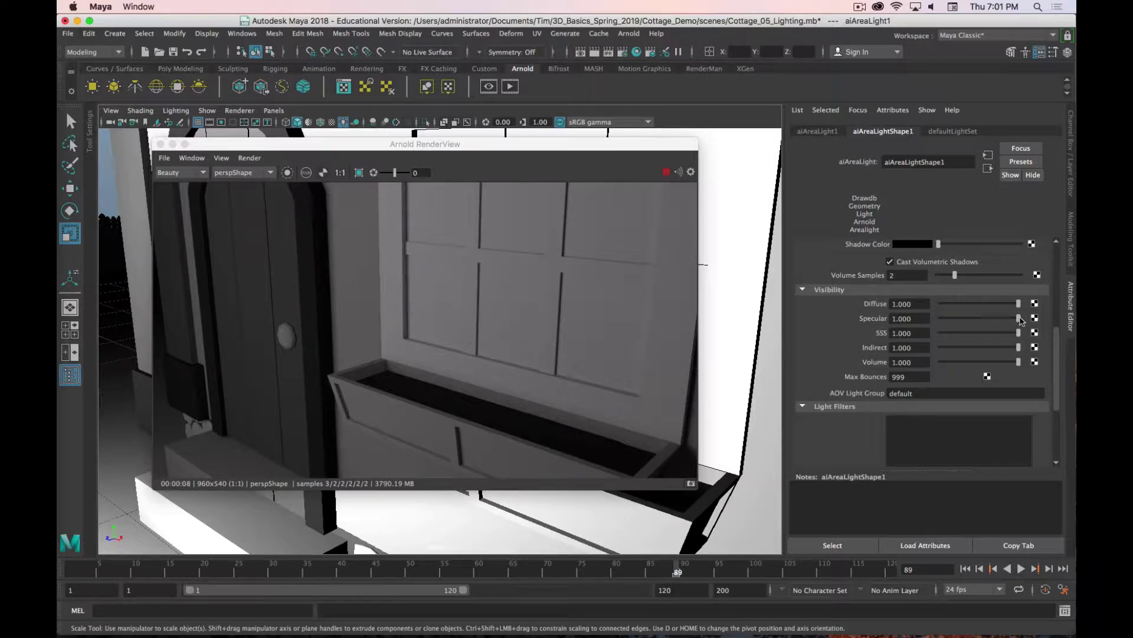
drag(1021, 321, 884, 323)
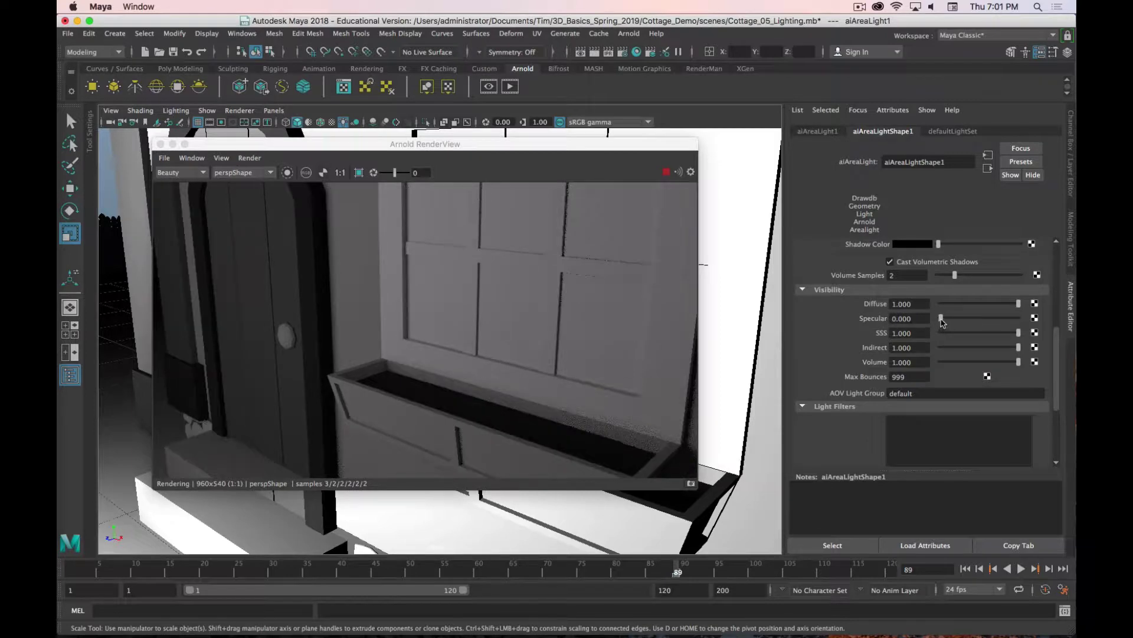
drag(941, 320, 1030, 330)
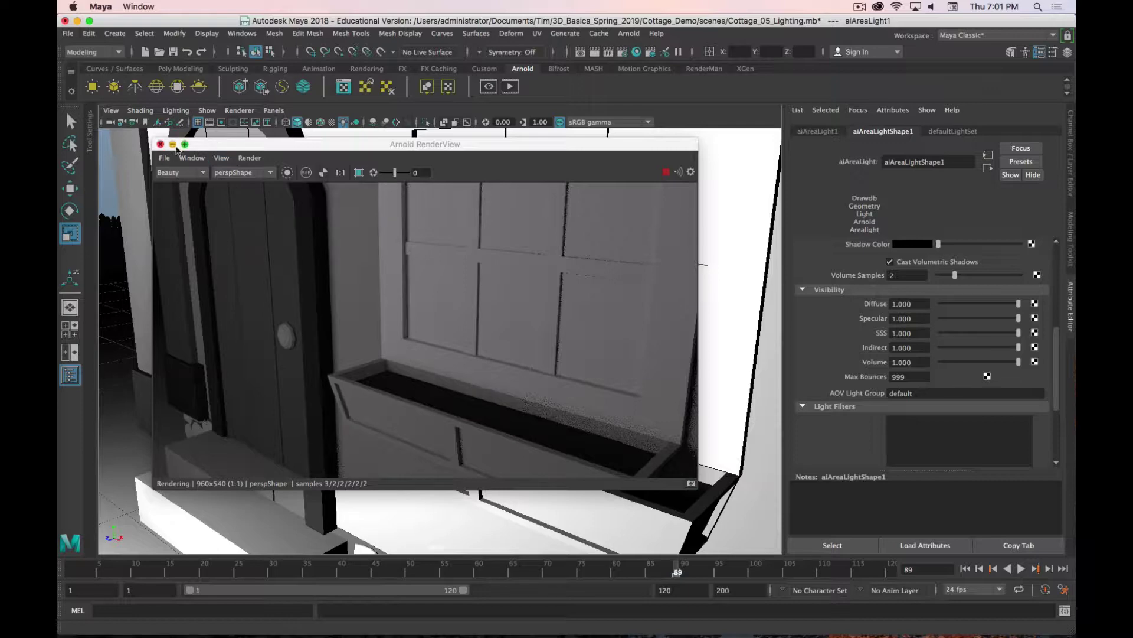
Step: Pull back to show the cottage front beside the area light, and put the Arnold render view away
scroll(745, 335, down, 12)
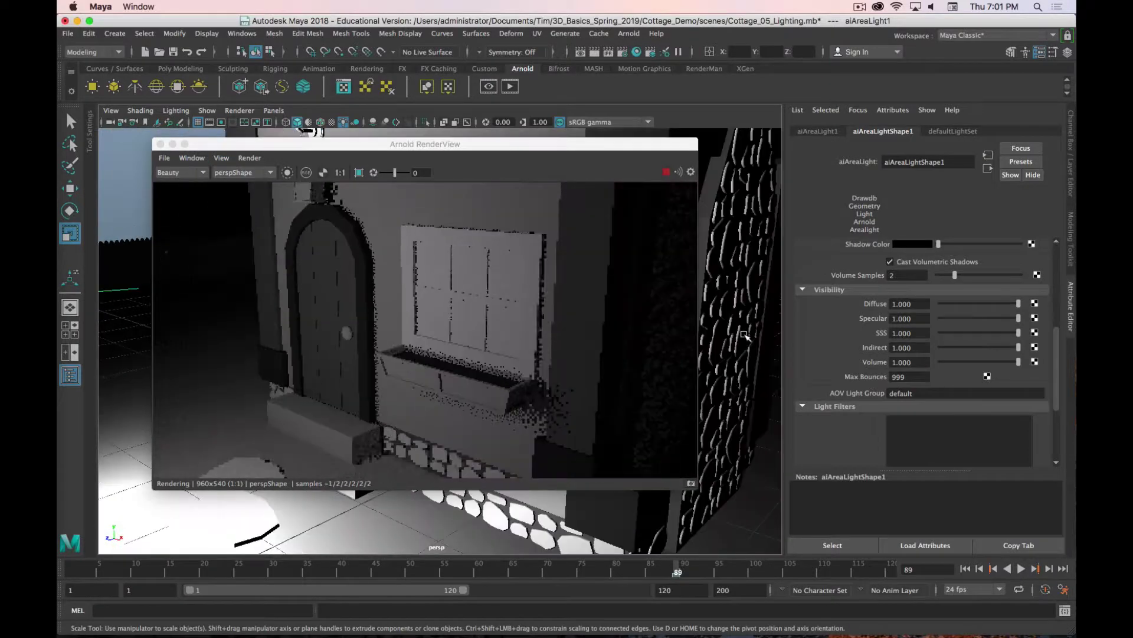
scroll(854, 365, down, 5)
scroll(850, 364, up, 6)
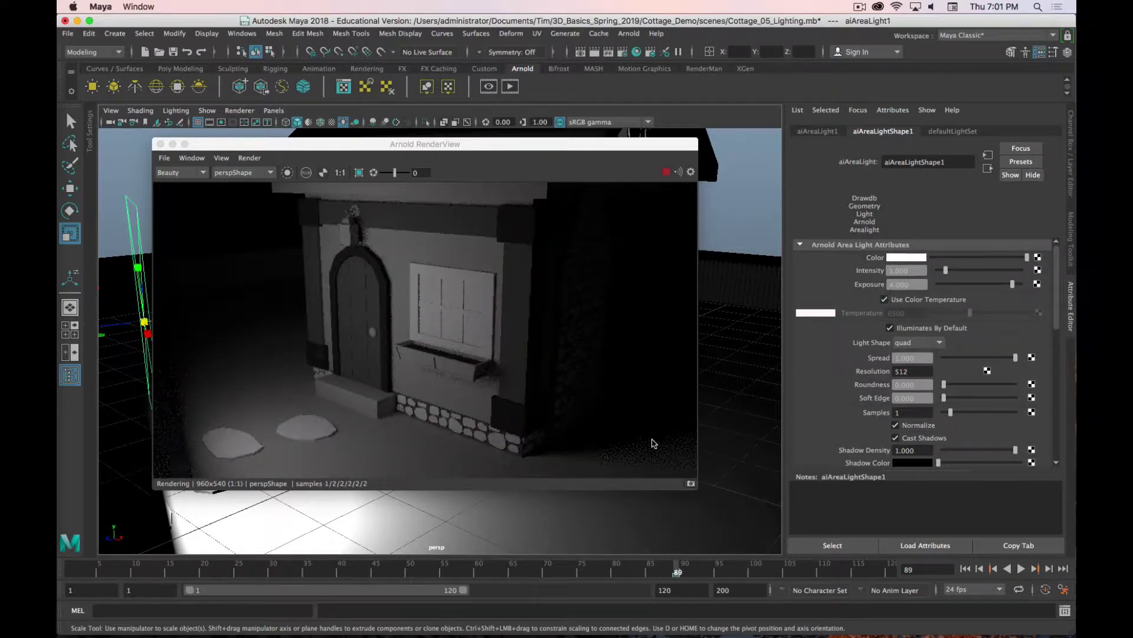
drag(280, 151, 427, 166)
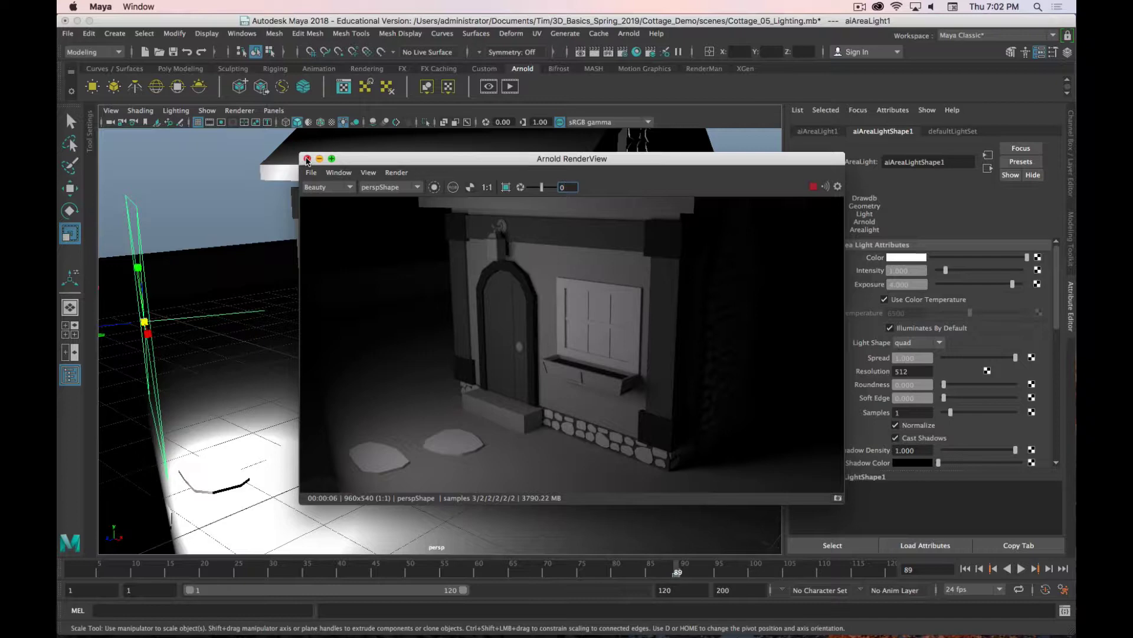
click(319, 159)
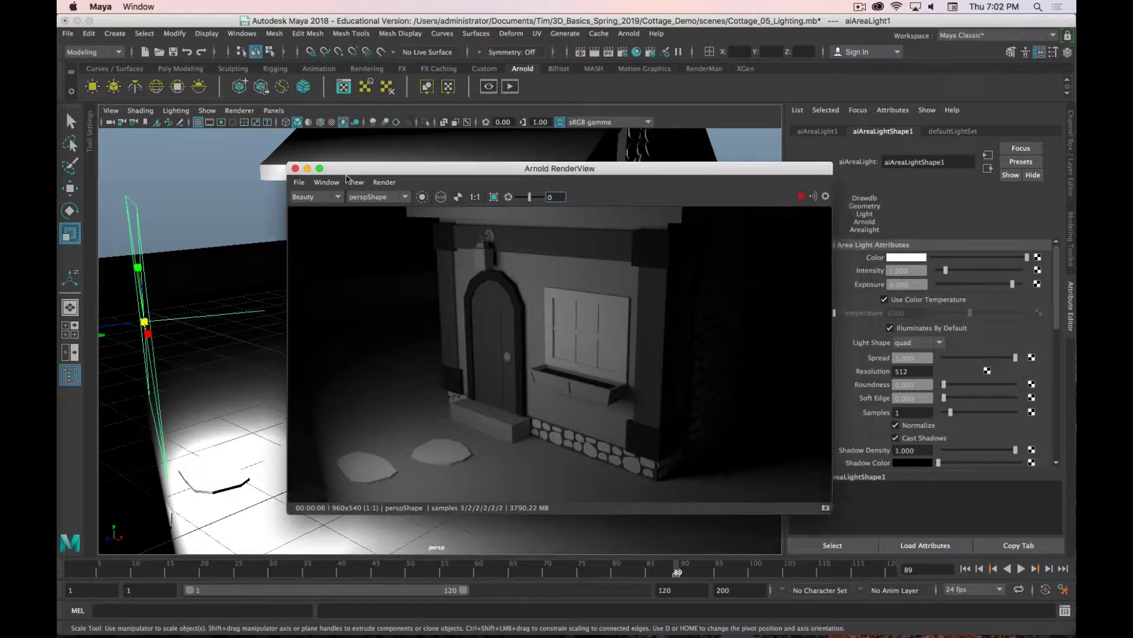
Step: Select the porch lantern above the door and examine its mesh up close and within the whole cottage front
scroll(358, 197, up, 5)
alt+middle_drag(357, 196, 509, 384)
click(435, 278)
scroll(463, 276, up, 5)
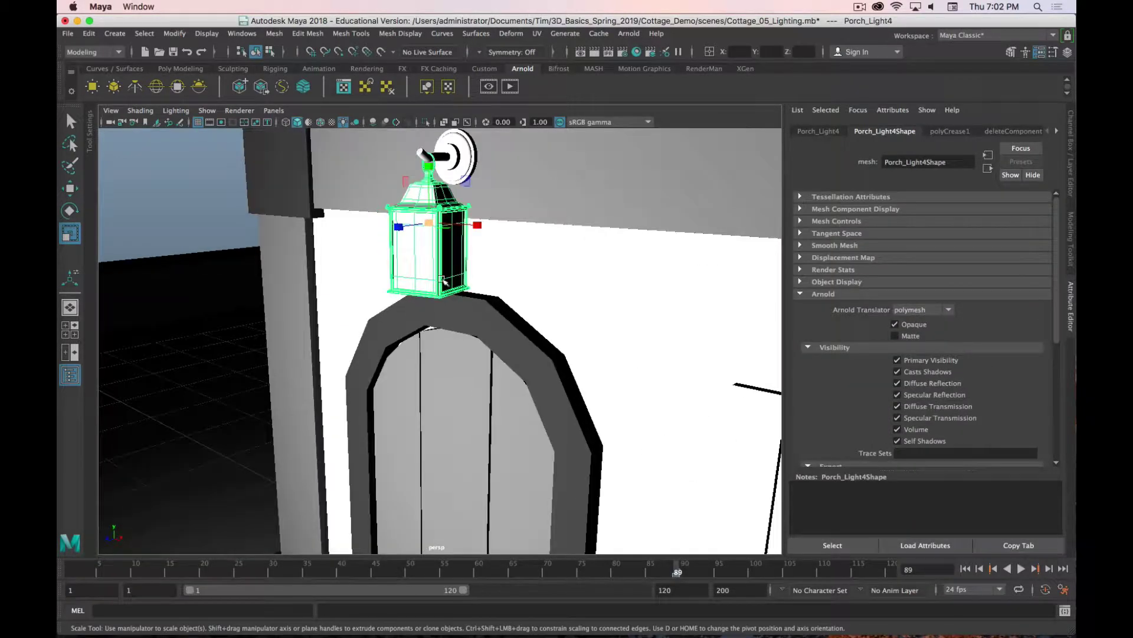
scroll(463, 276, down, 5)
alt+middle_drag(557, 376, 552, 274)
scroll(552, 274, down, 10)
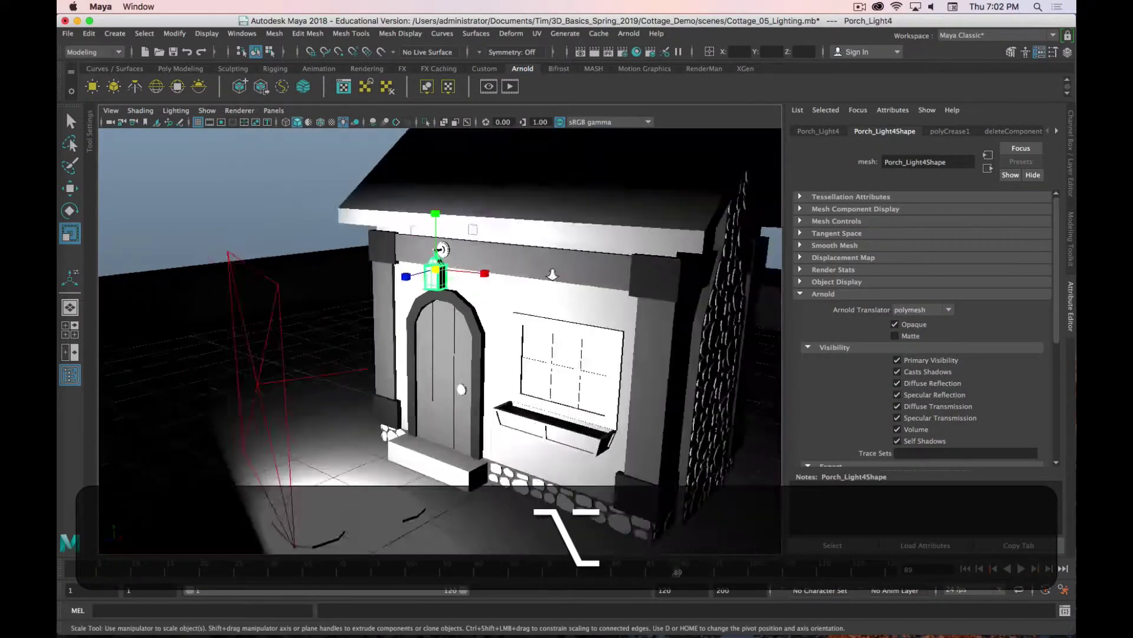
alt+middle_drag(540, 372, 492, 209)
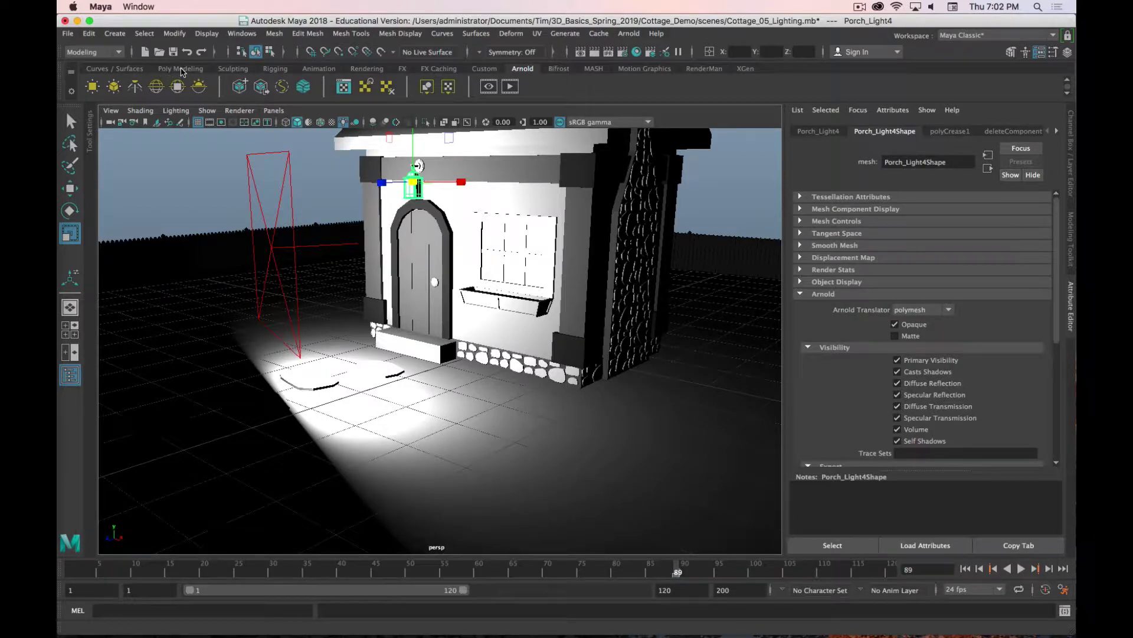
Step: Create a polygon sphere, place it in front of the cottage door, and scale it uniformly to about 0.191
click(171, 69)
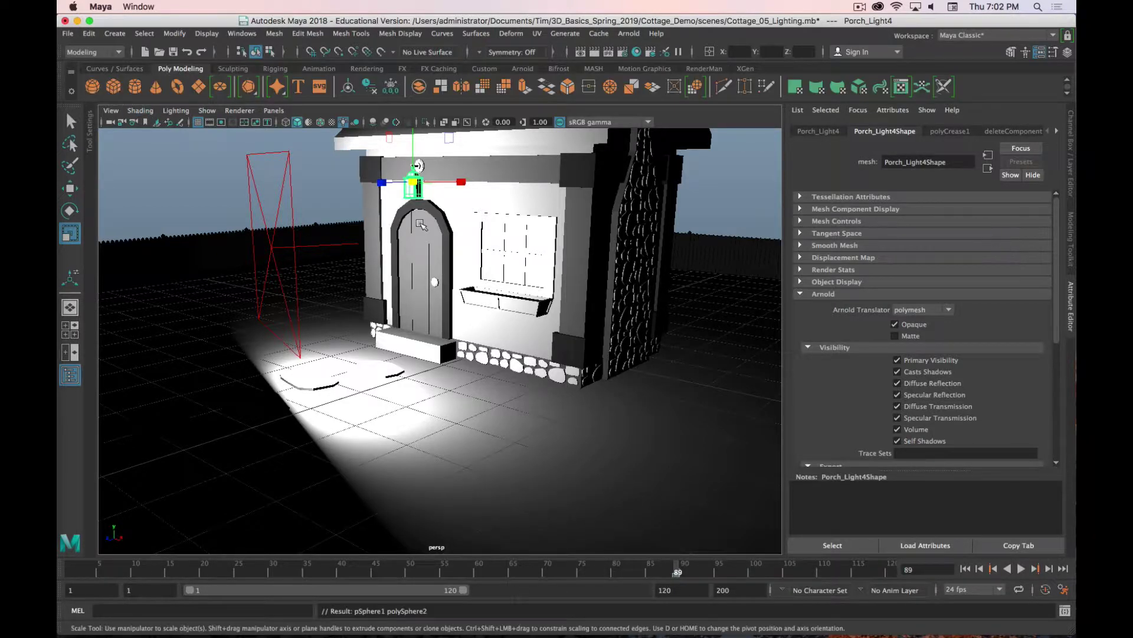
click(92, 87)
key(w)
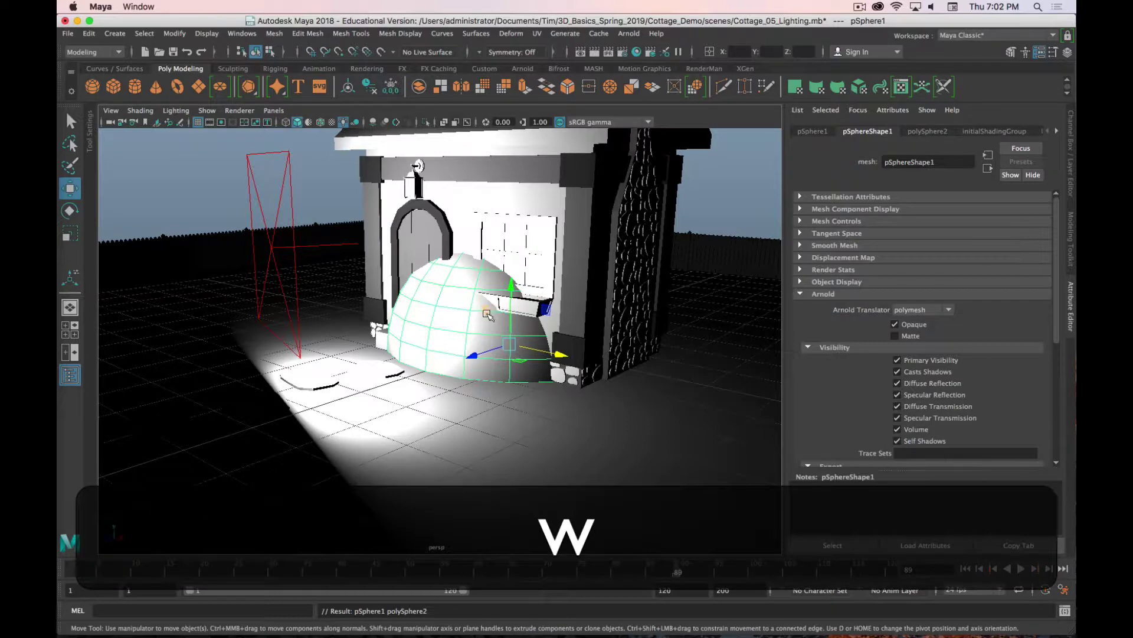
drag(485, 310, 398, 215)
key(r)
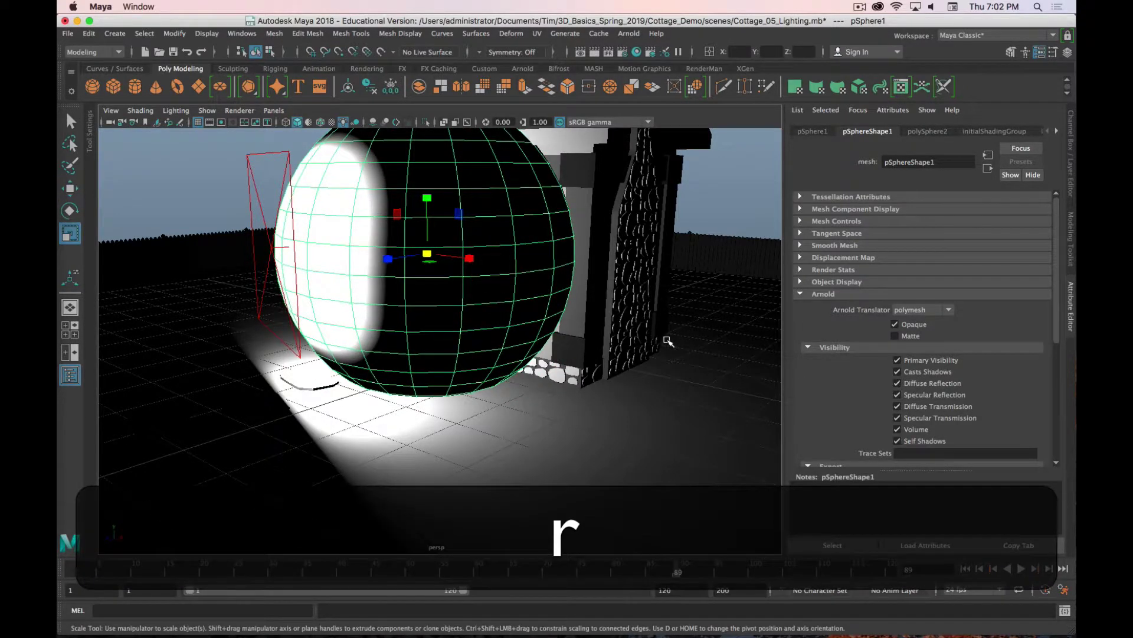
middle_drag(667, 341, 464, 290)
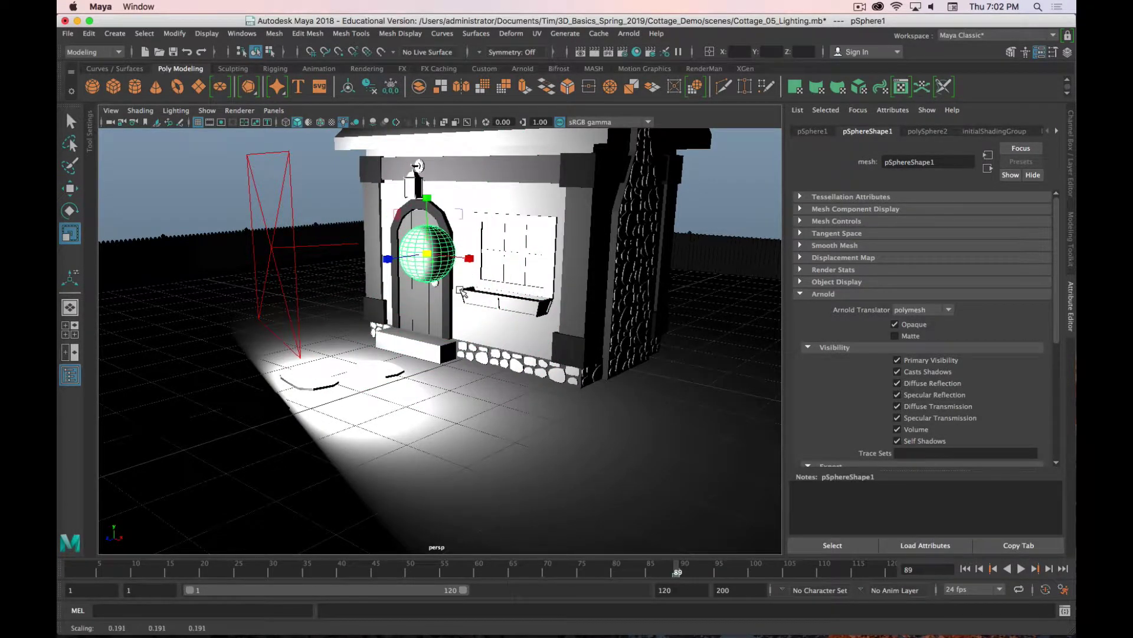
Step: Shrink the sphere further and position it above the cottage window at about 1.485, 3.153, 2.443
key(w)
drag(461, 217, 530, 171)
key(e)
key(r)
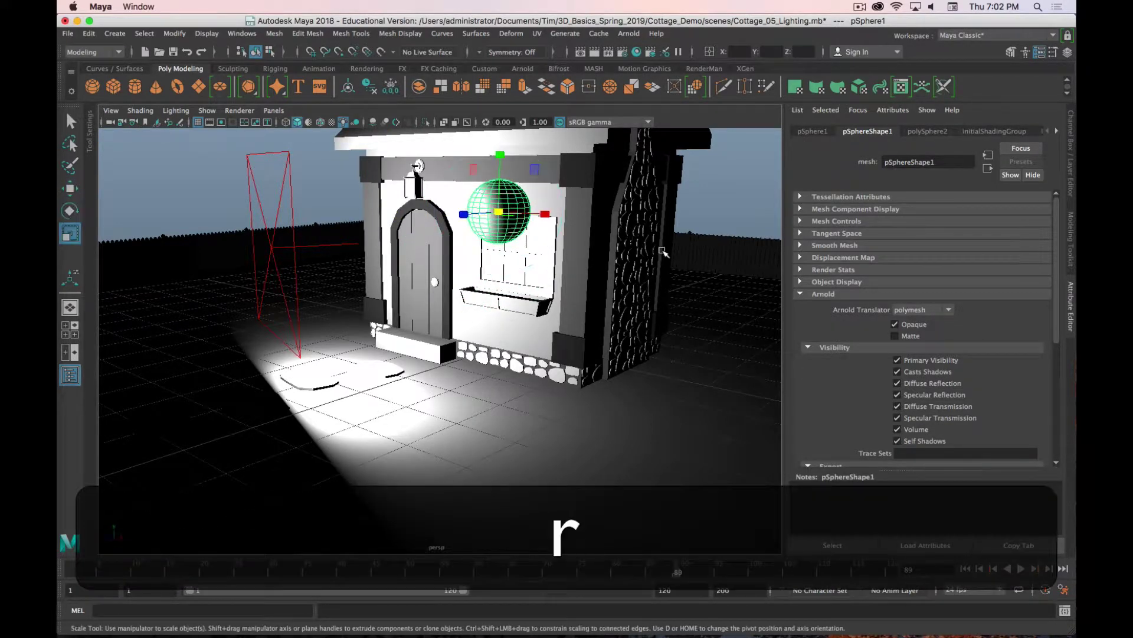
middle_drag(632, 242, 580, 233)
key(w)
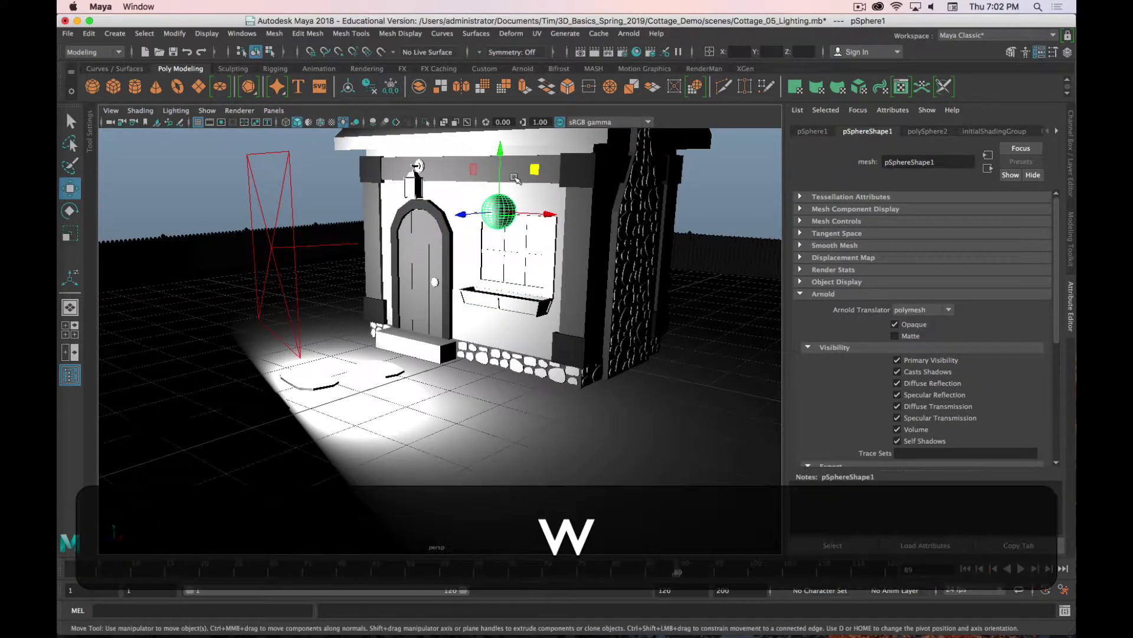
drag(500, 156, 499, 134)
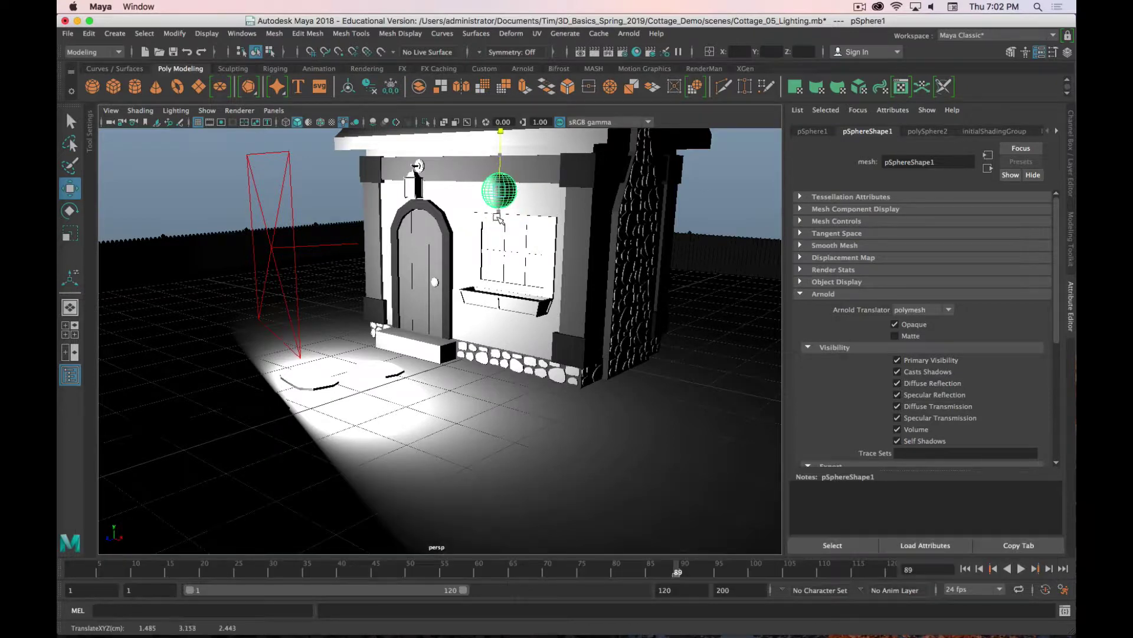
Step: Frame the sphere above the window and convert it into an Arnold mesh light
alt+middle_drag(520, 329, 502, 394)
scroll(502, 395, up, 4)
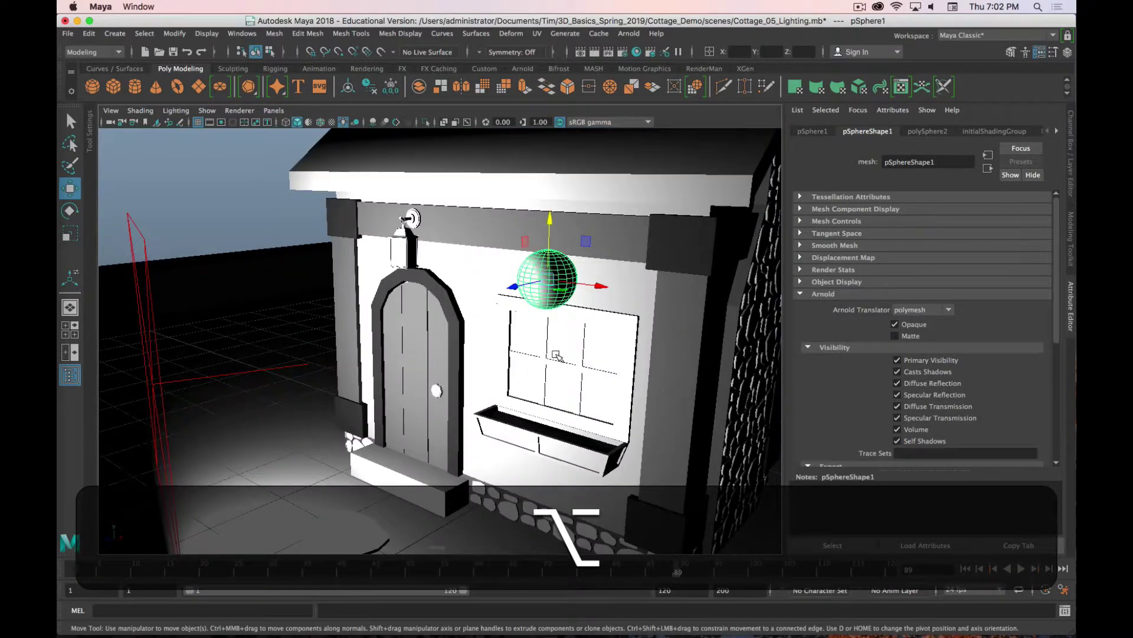
alt+middle_drag(556, 356, 554, 373)
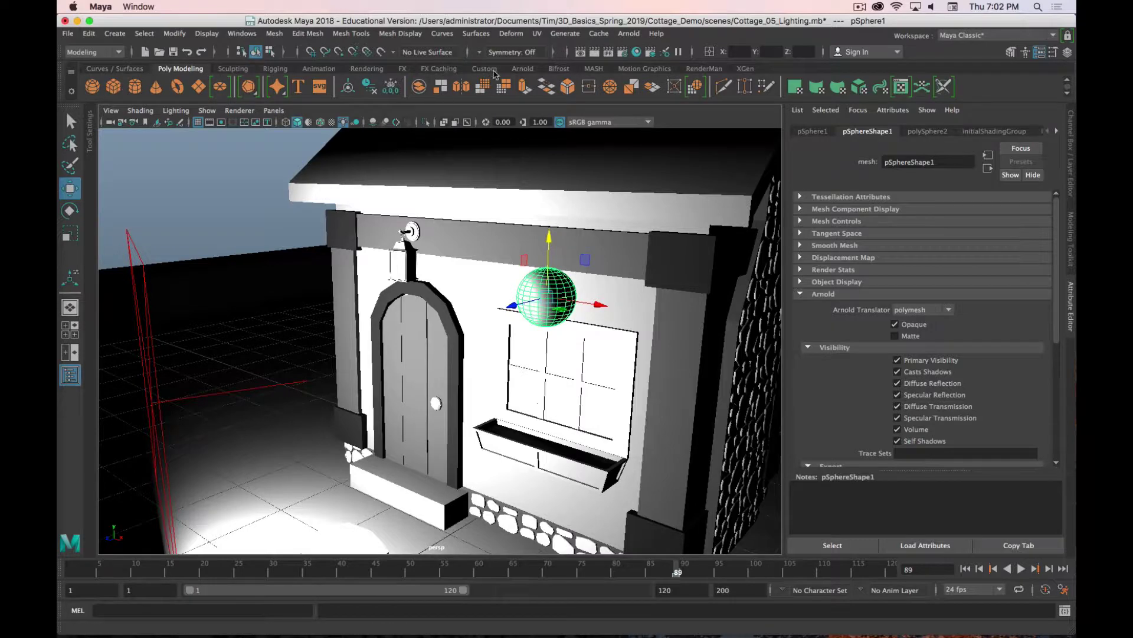
click(522, 68)
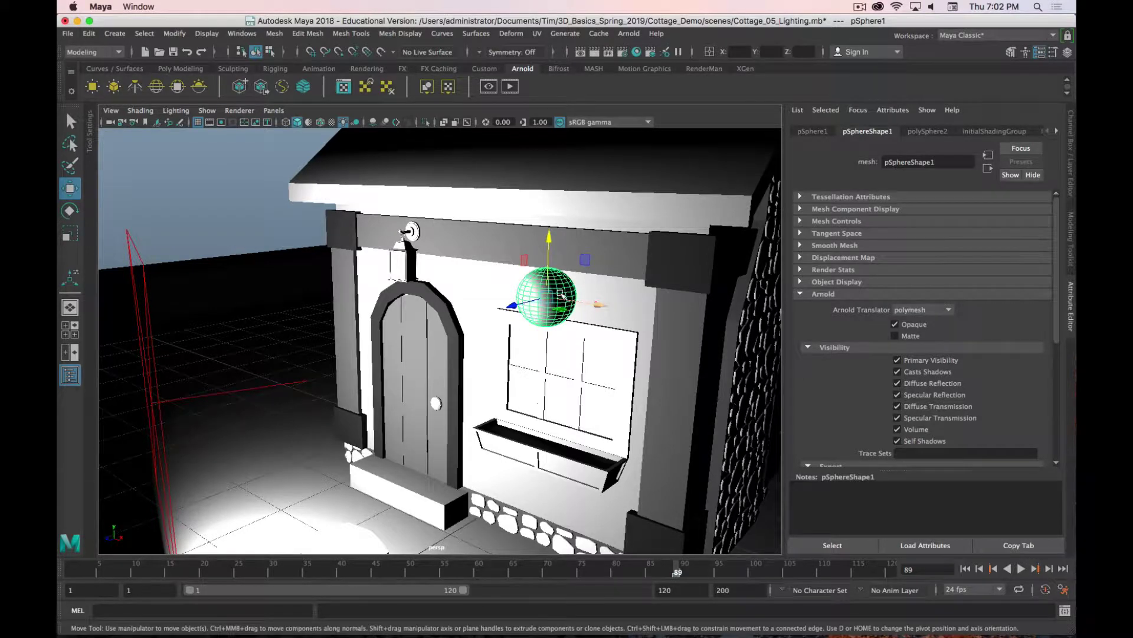
key(q)
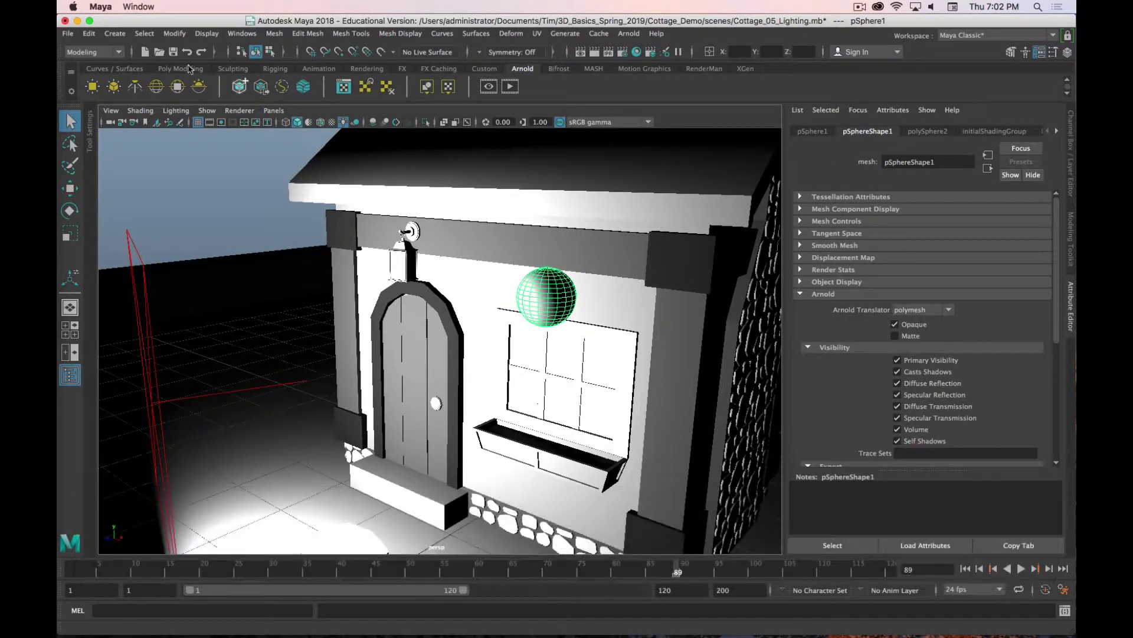
click(114, 87)
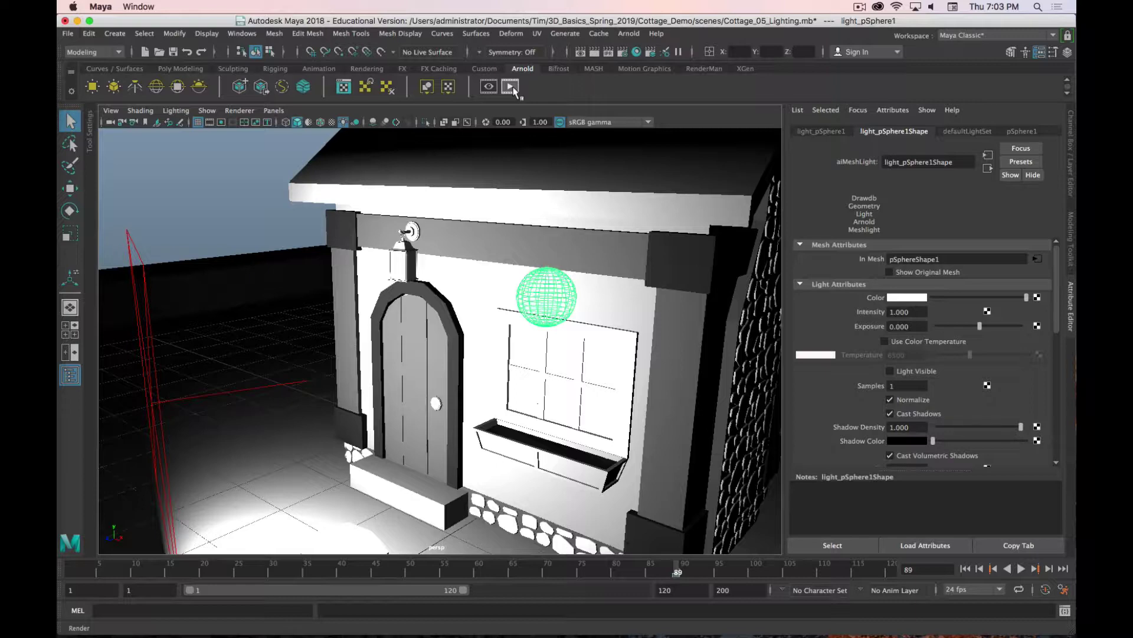
Step: Render the scene in the Arnold render view and enable Light Visible on the sphere's mesh light
key(super)
mouse_move(432, 155)
mouse_down()
mouse_move(490, 158)
mouse_move(418, 167)
mouse_up()
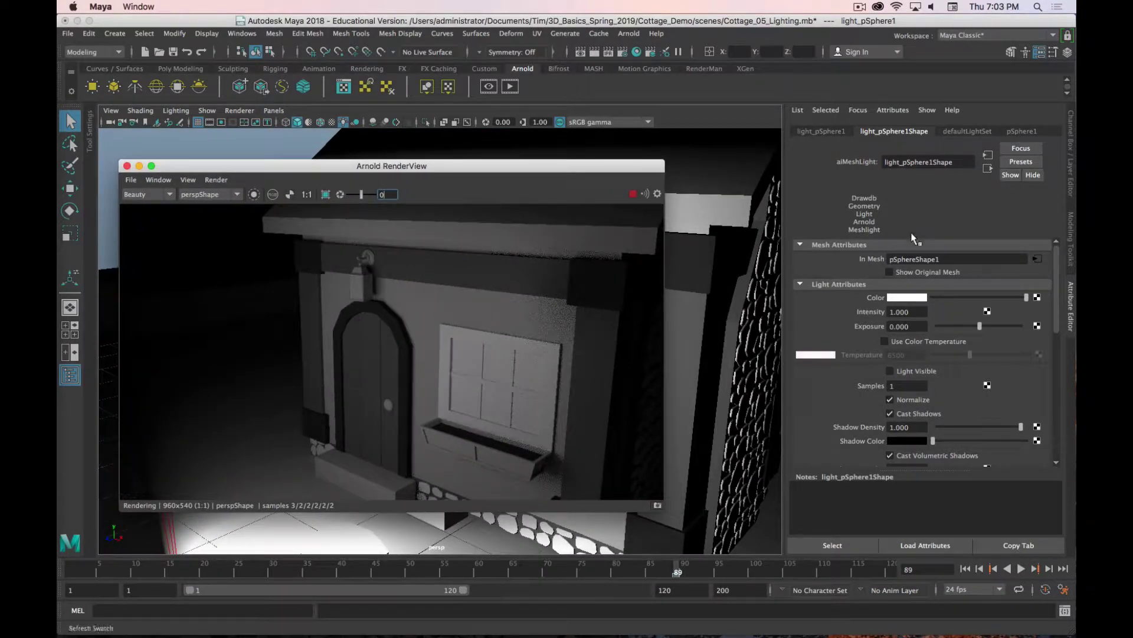
scroll(915, 385, down, 2)
scroll(914, 384, up, 2)
click(889, 371)
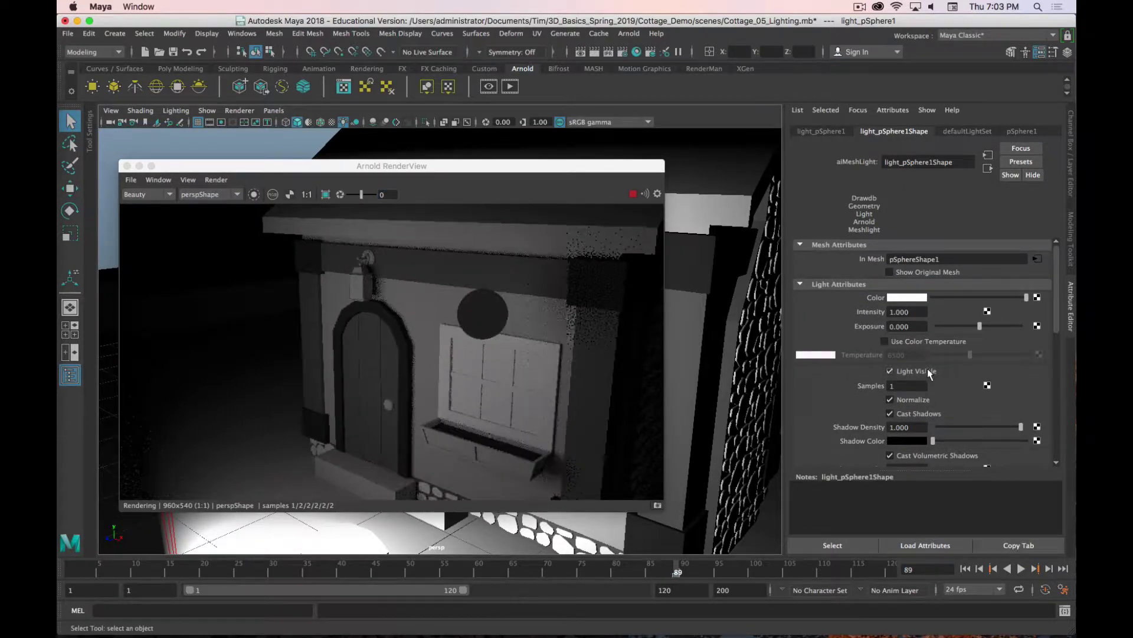
Step: Hide the sphere's mesh light from the render, raise its exposure to about 3.881, and make it visible again
click(890, 371)
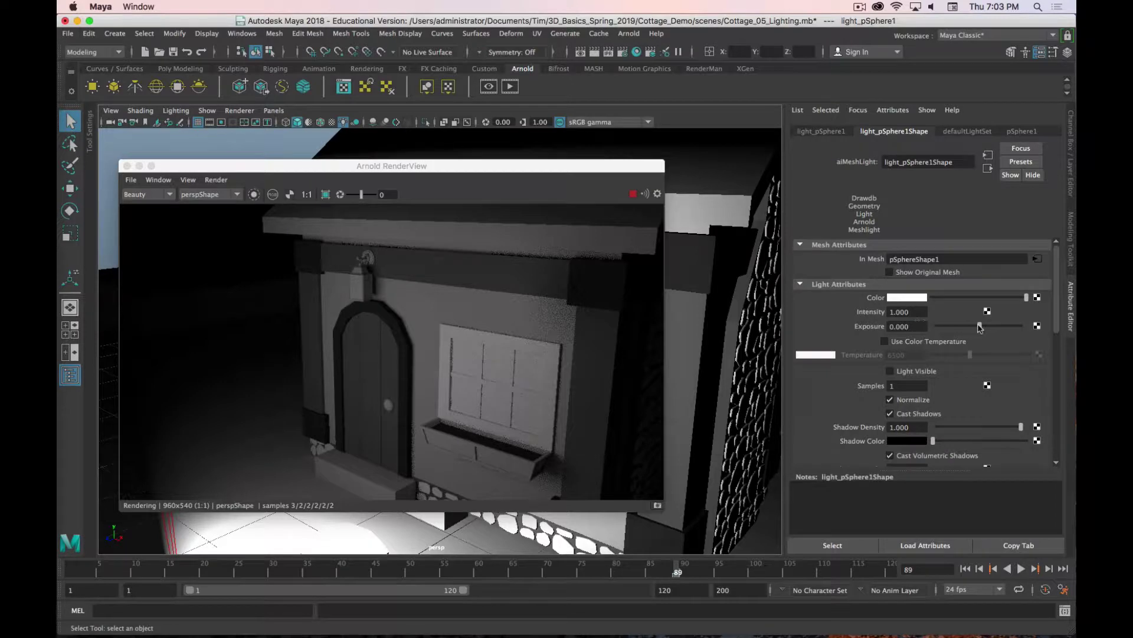
drag(979, 328, 1011, 330)
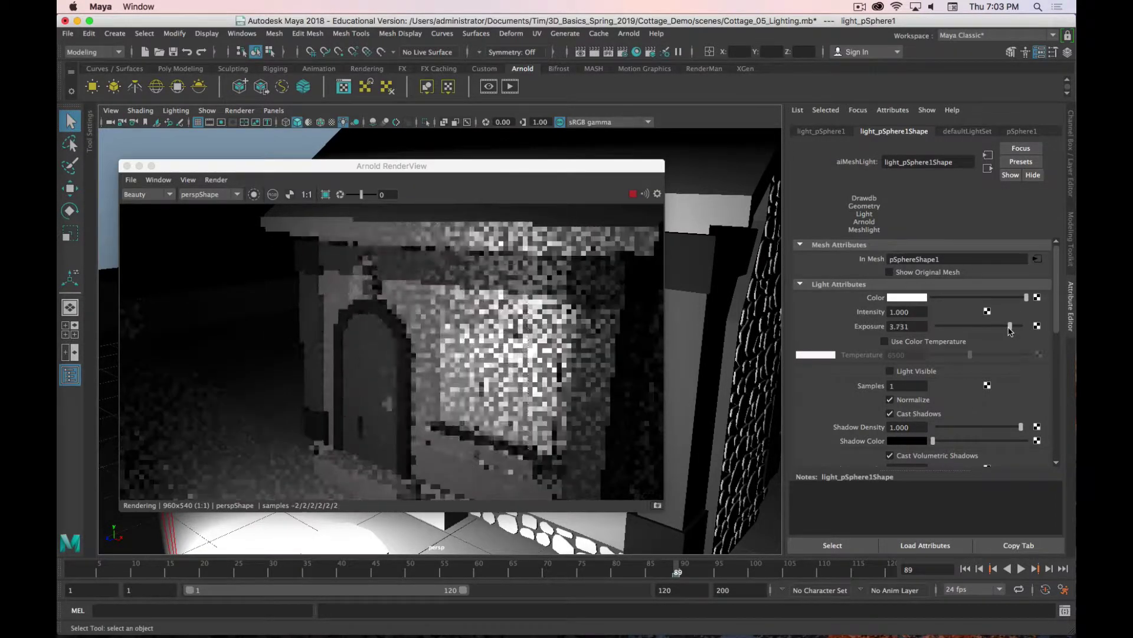
click(890, 371)
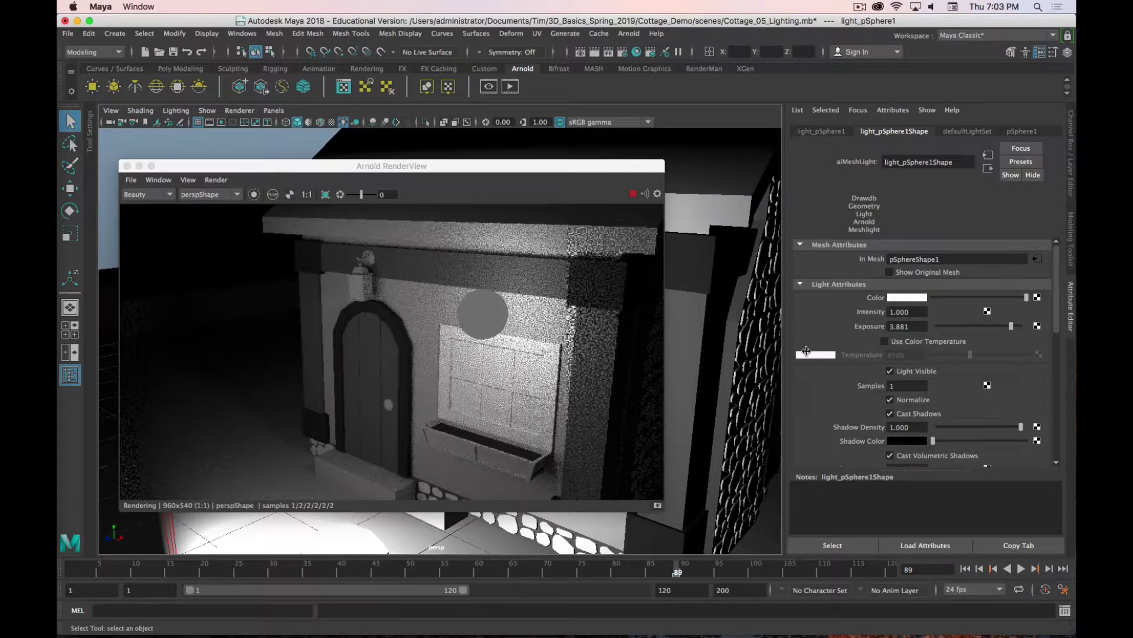
Step: Enable Use Color Temperature on the mesh light, disable Light Visible, and set the temperature to 3200
click(884, 341)
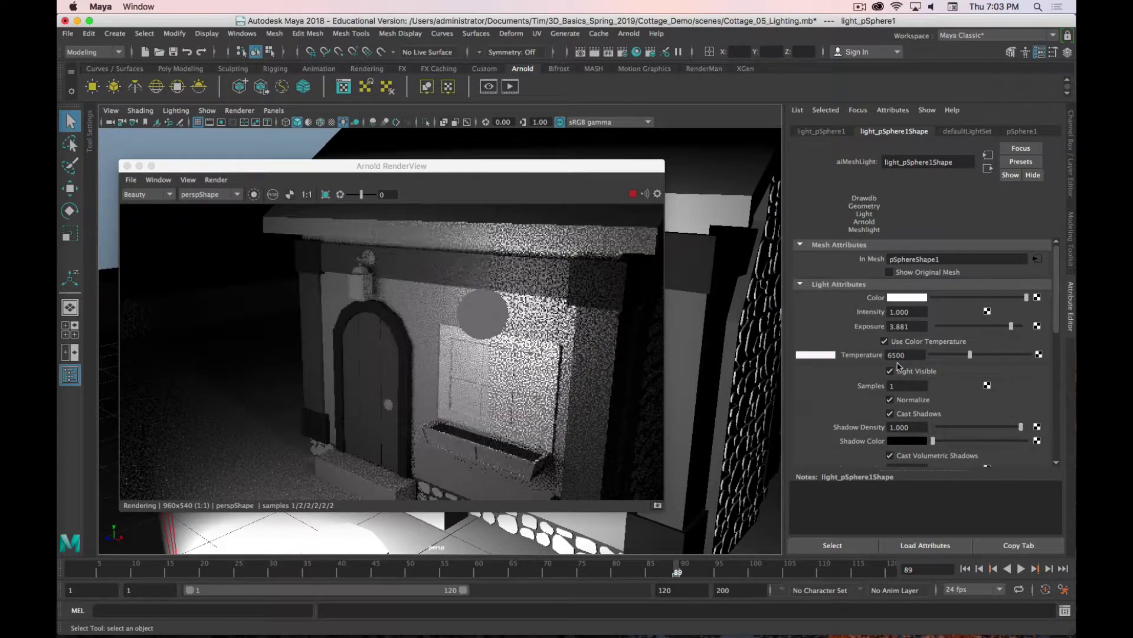
click(891, 372)
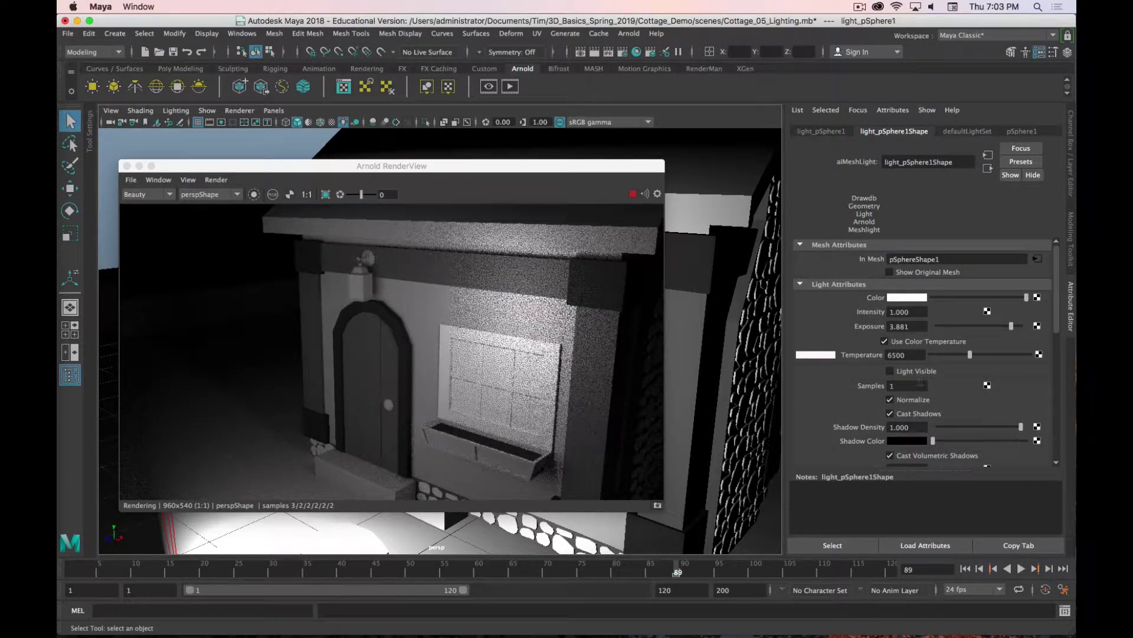
double_click(915, 355)
text(3200)
key(Return)
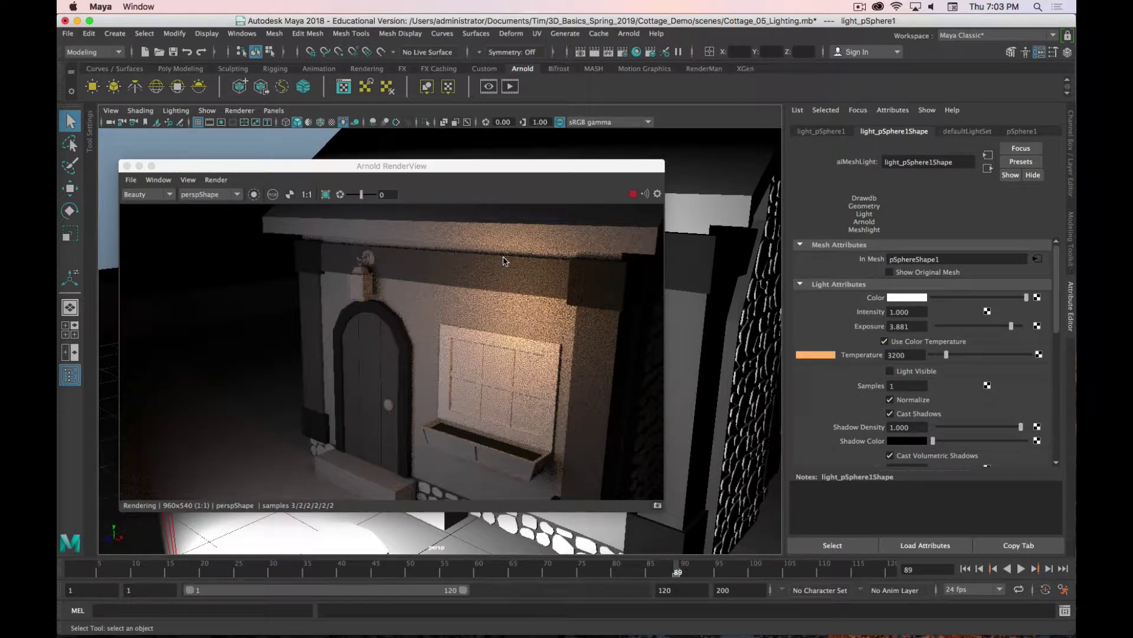
key(super+period)
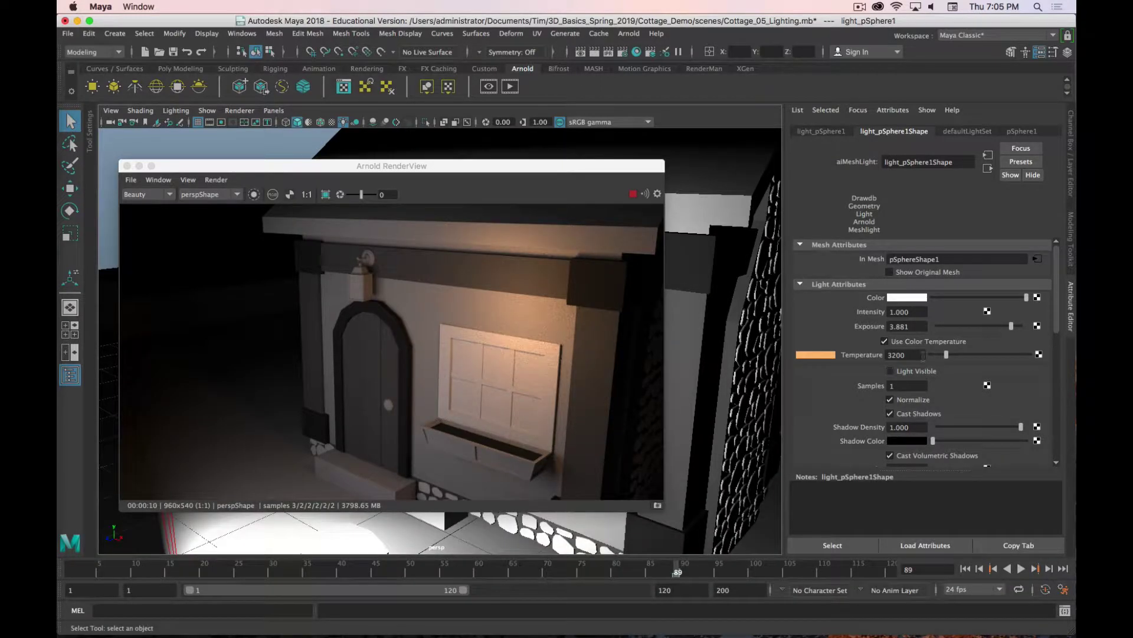
Step: Set the mesh light's color temperature to 5600
double_click(922, 355)
text(5600)
key(Return)
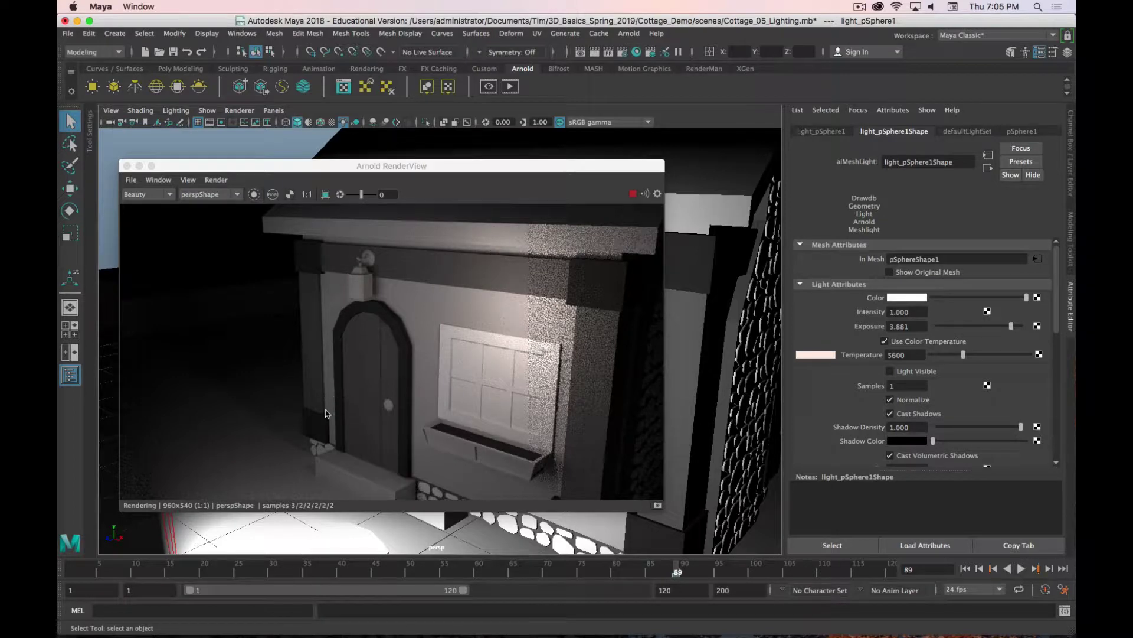
Step: Try mesh light color temperatures of about 6304, 8826 and 1957, and end at about 4217
mouse_move(964, 354)
mouse_down()
mouse_move(977, 352)
mouse_move(968, 353)
mouse_up()
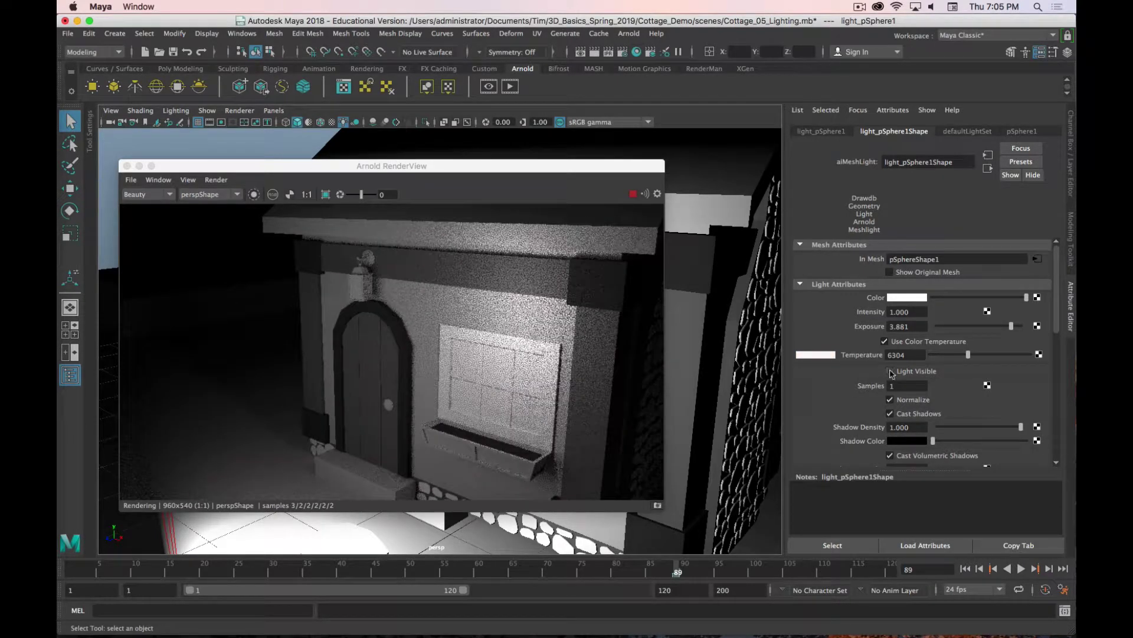
drag(967, 354, 985, 354)
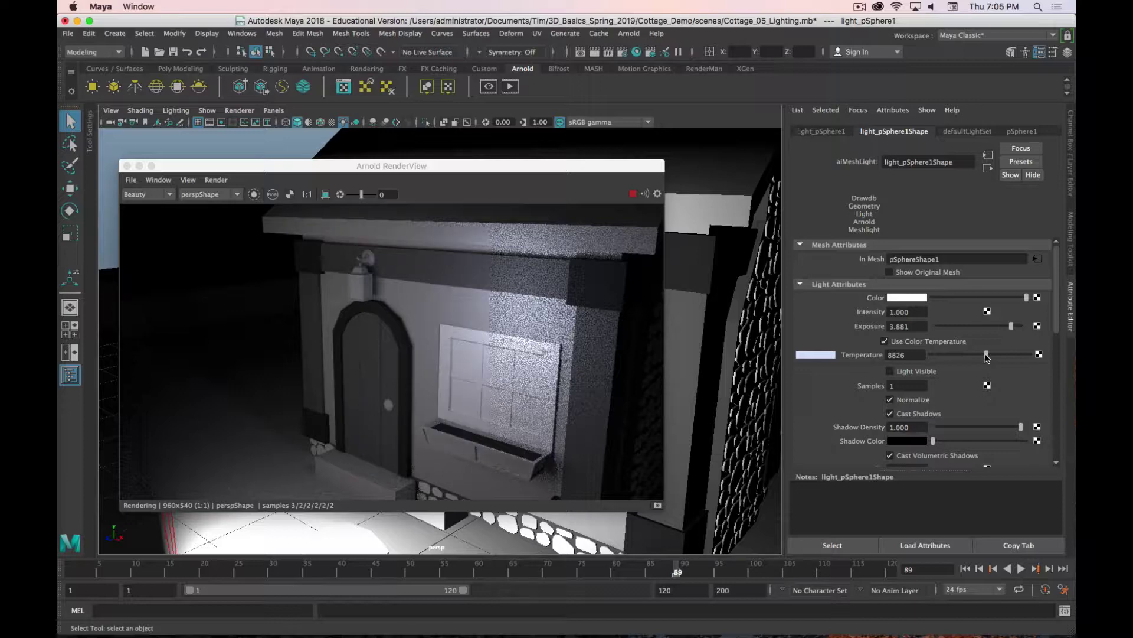
drag(986, 354, 937, 363)
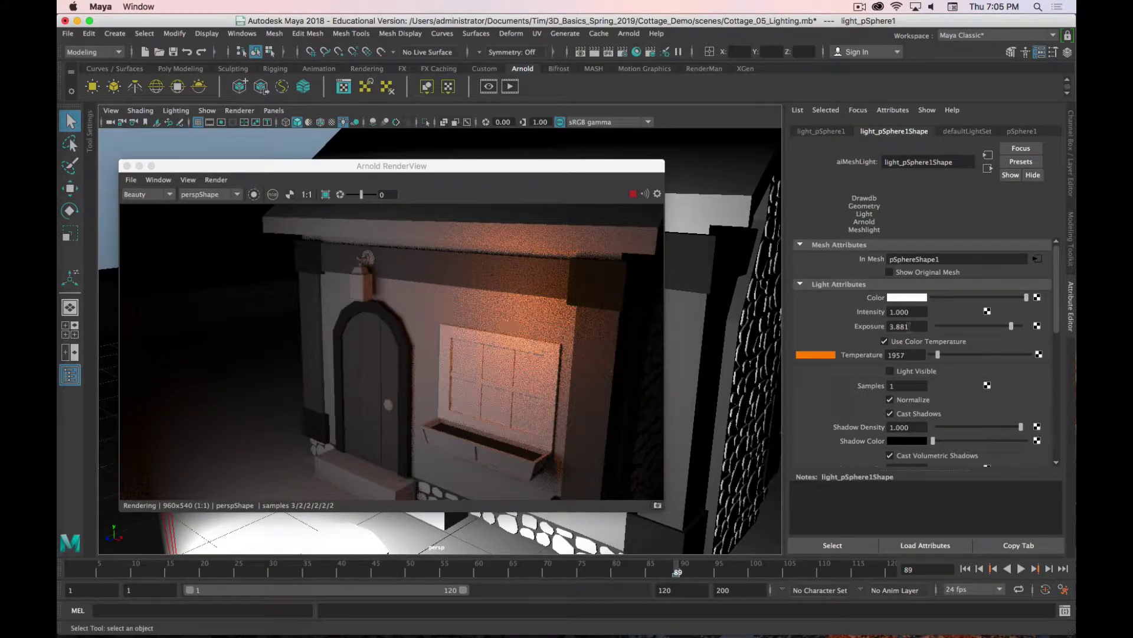
mouse_move(939, 357)
mouse_down()
mouse_move(984, 364)
mouse_move(955, 360)
mouse_up()
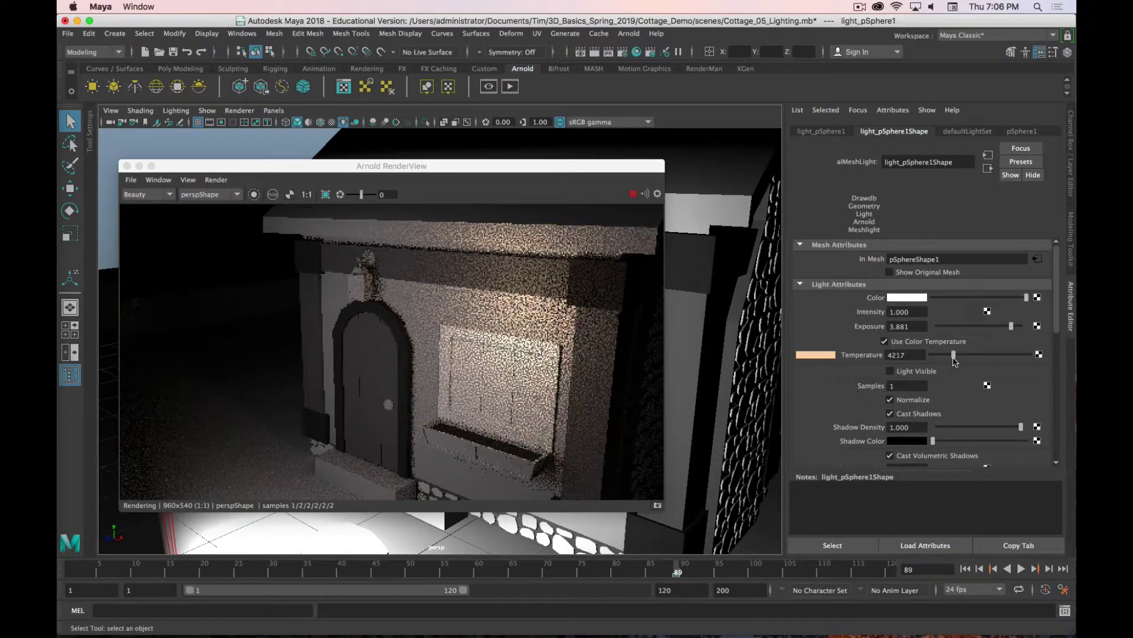
Step: Disable Use Color Temperature and give the mesh light a pale orange color with a hue of 27.310
click(886, 341)
click(907, 296)
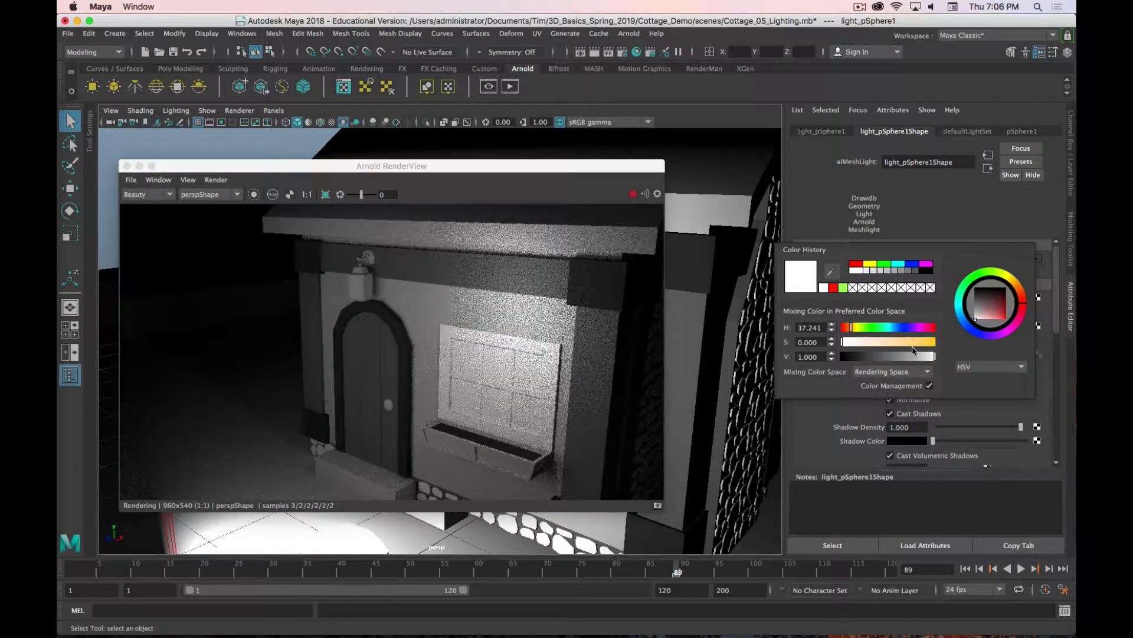
click(913, 346)
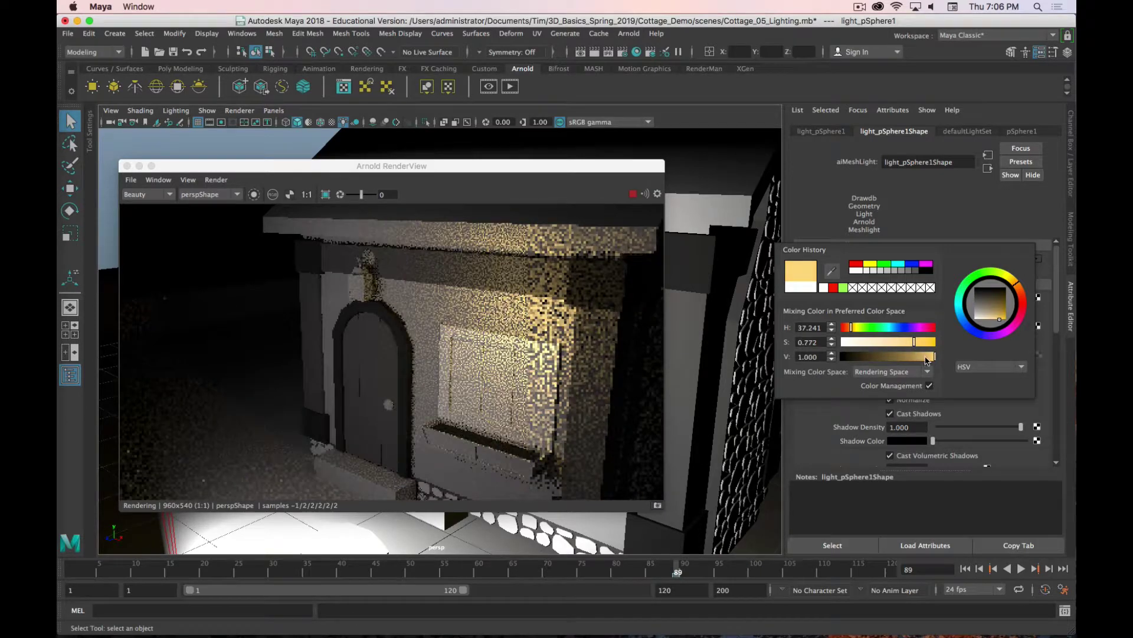
click(849, 328)
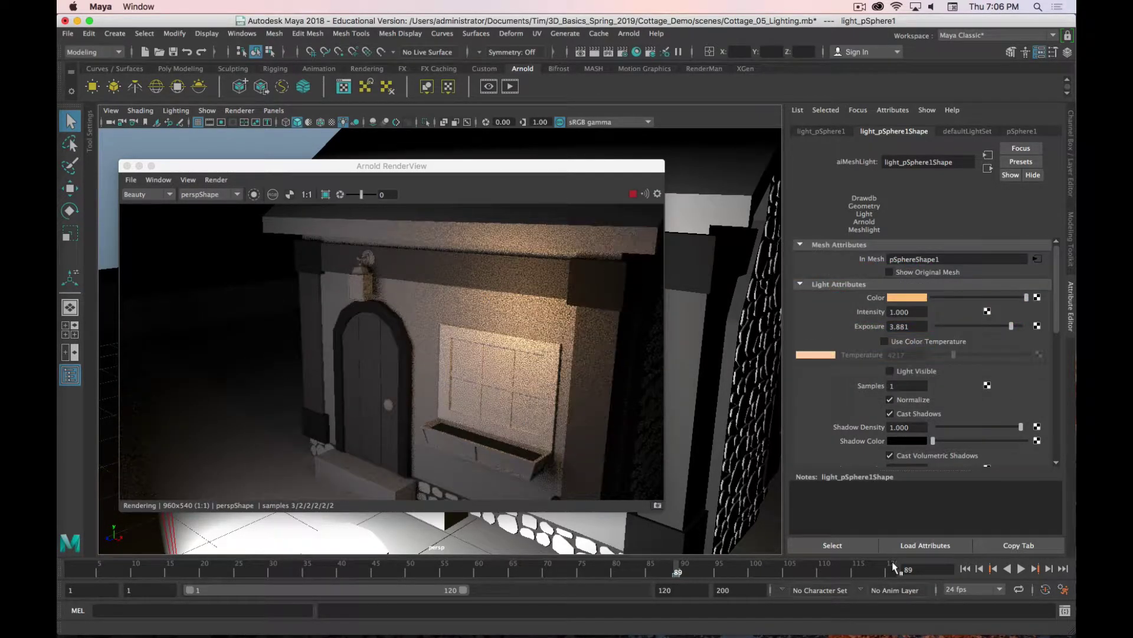
click(902, 298)
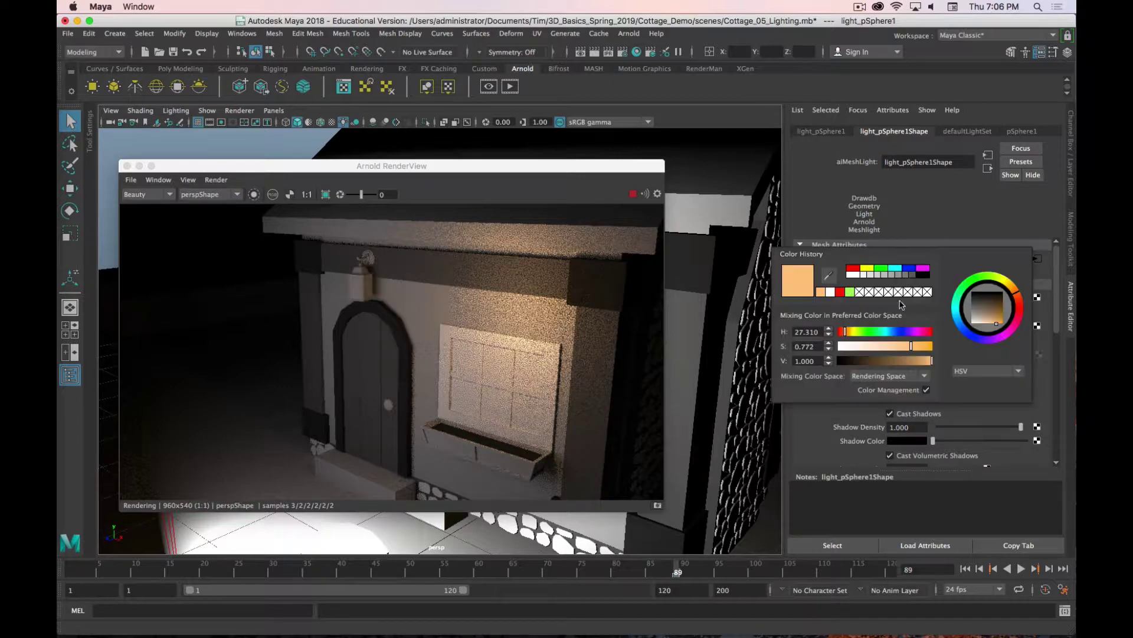
drag(899, 351, 889, 348)
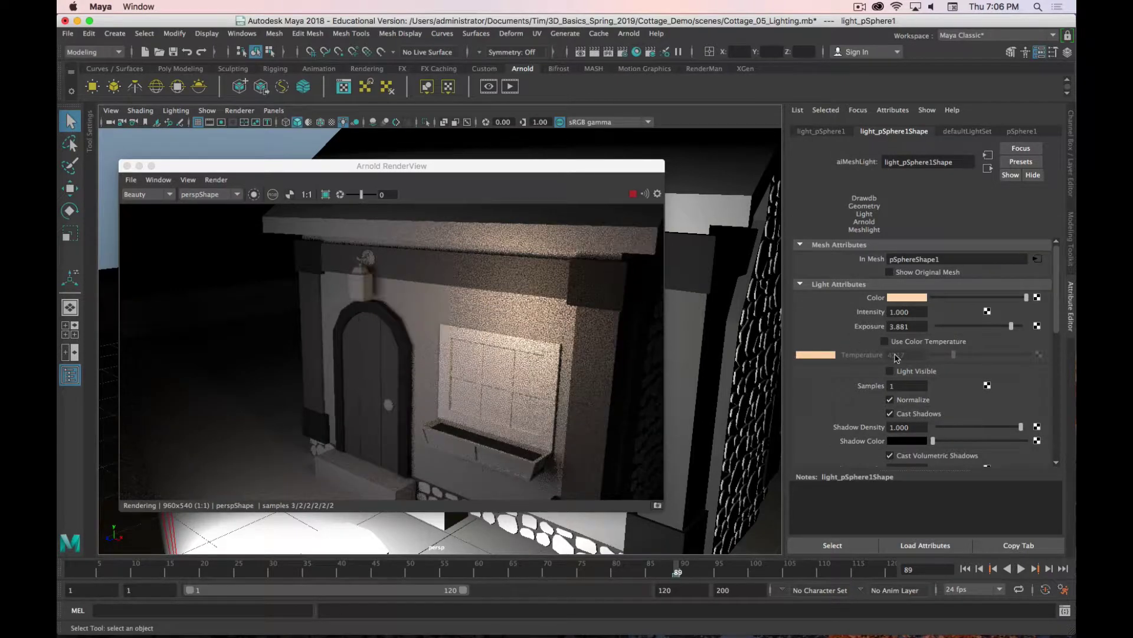
Step: Re-enable Use Color Temperature and review the mesh light's shadow and visibility attributes
click(885, 342)
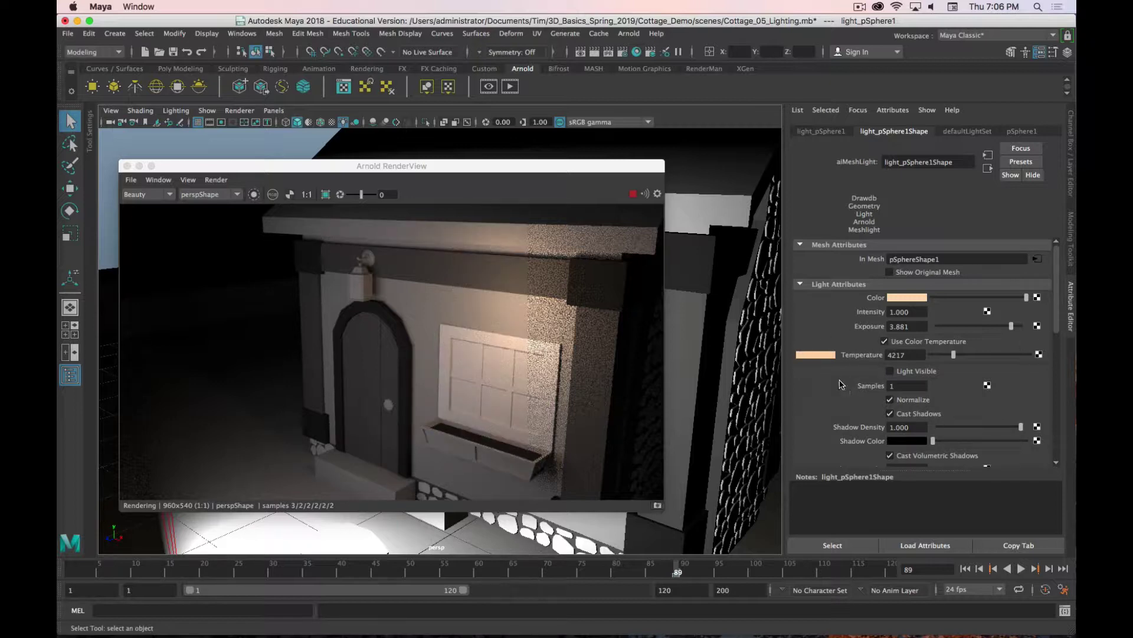
scroll(840, 384, down, 3)
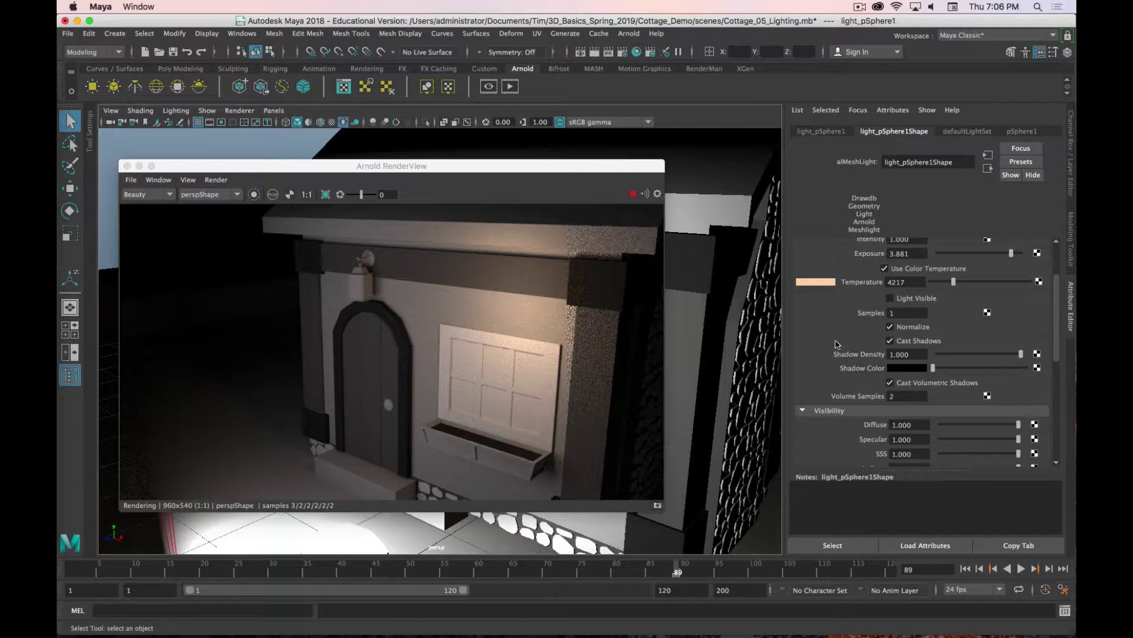
scroll(868, 306, down, 7)
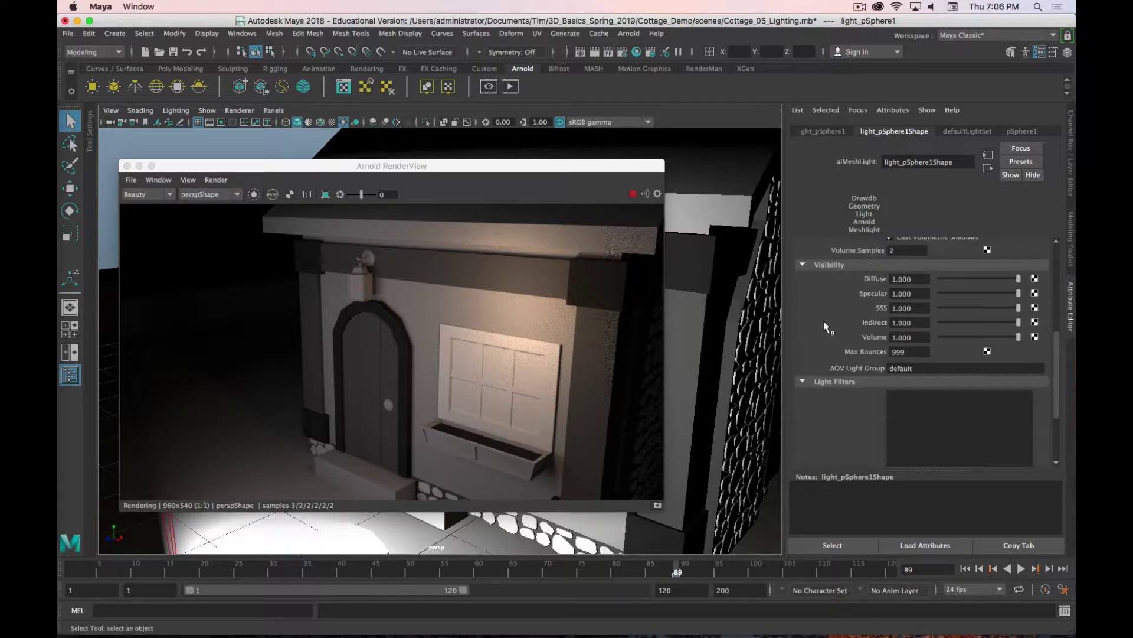
scroll(830, 321, up, 6)
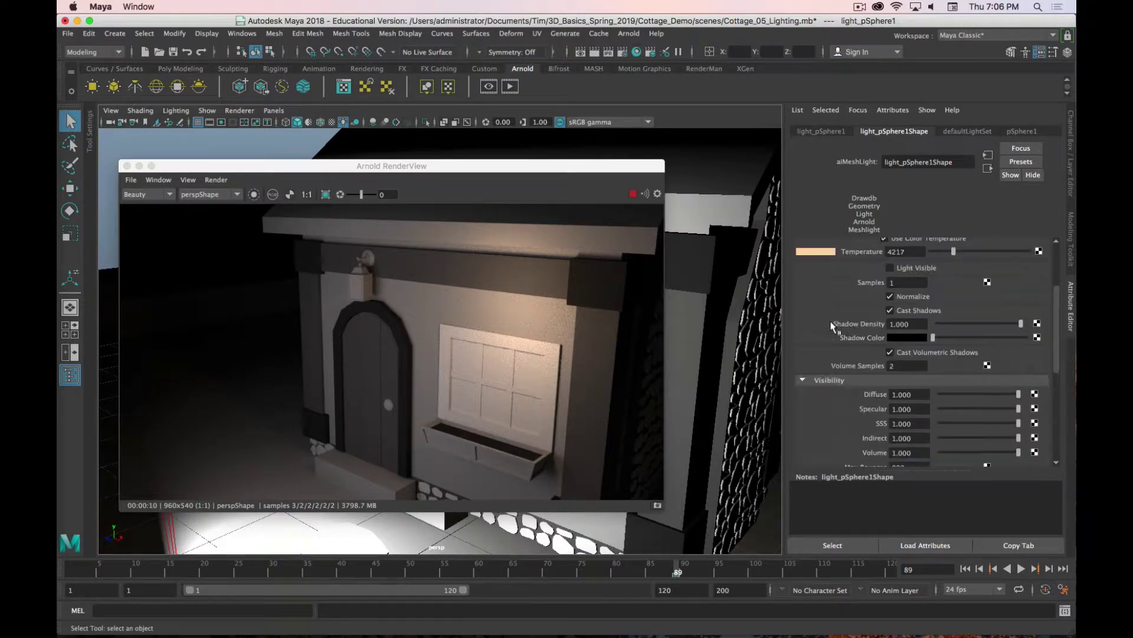
scroll(831, 322, up, 2)
scroll(832, 321, down, 3)
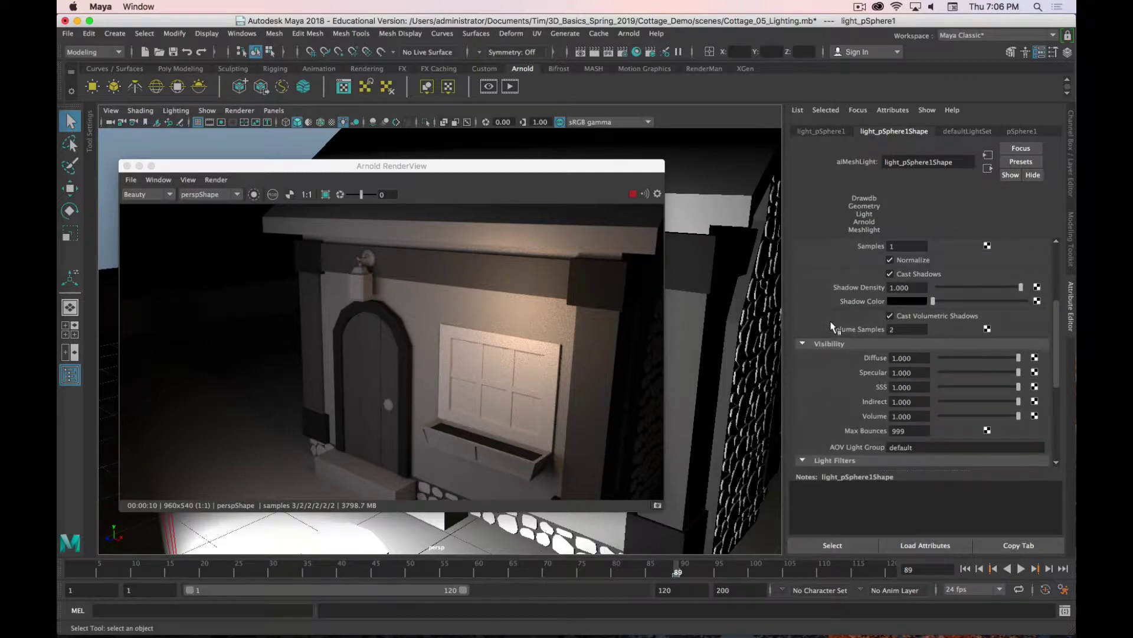
scroll(831, 321, up, 2)
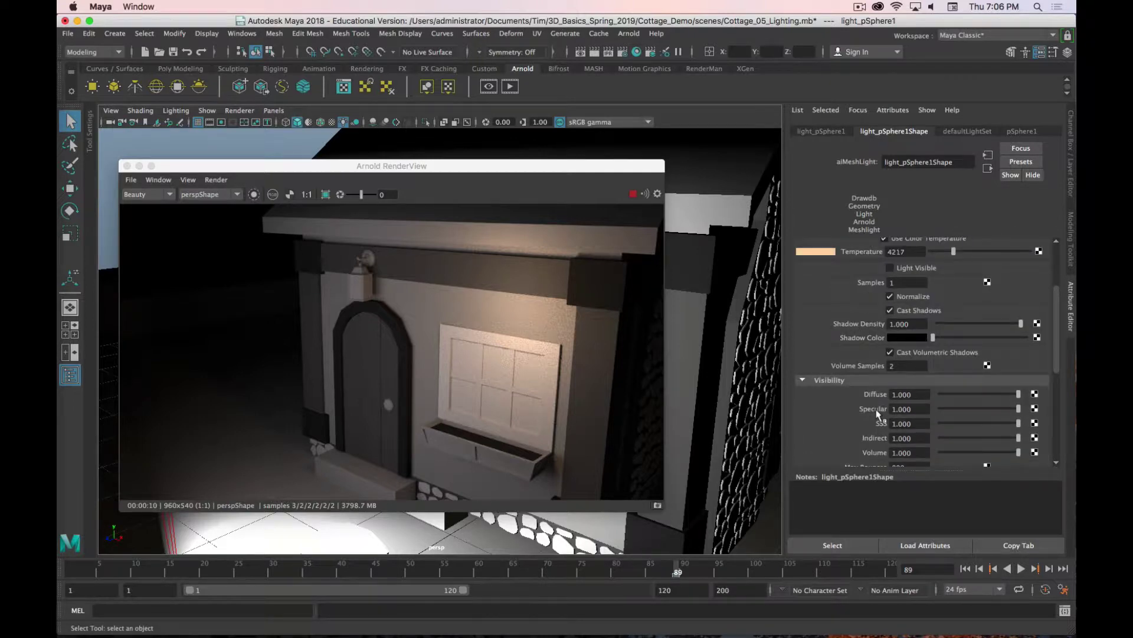
scroll(856, 362, up, 3)
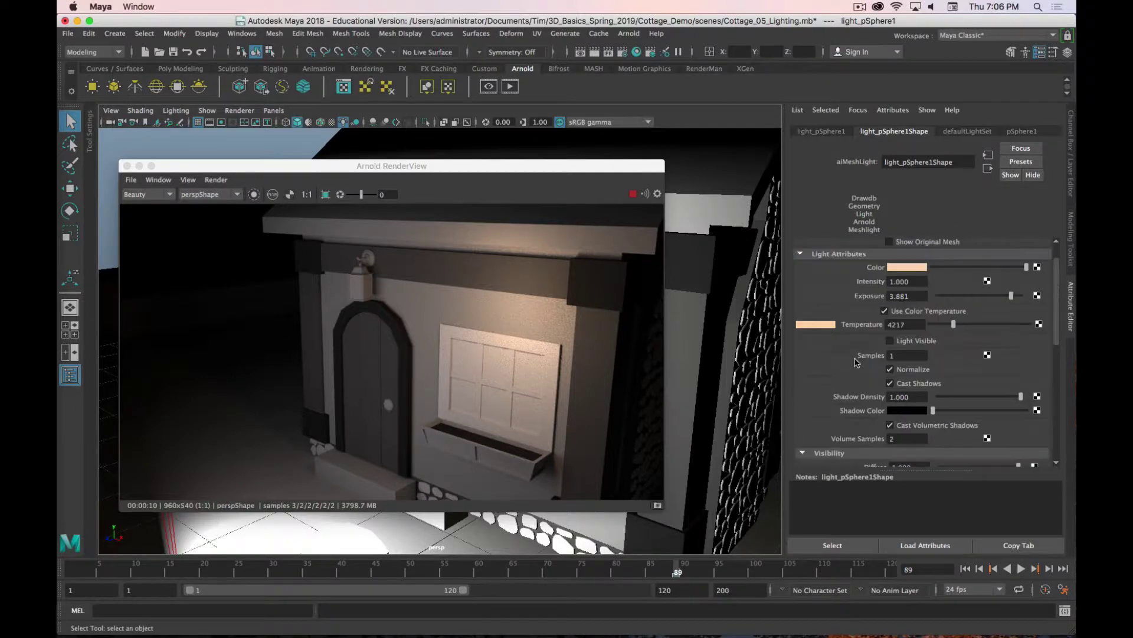
Step: Make the mesh light visible, lower its exposure to about 3.731, and disable Light Visible again
click(891, 341)
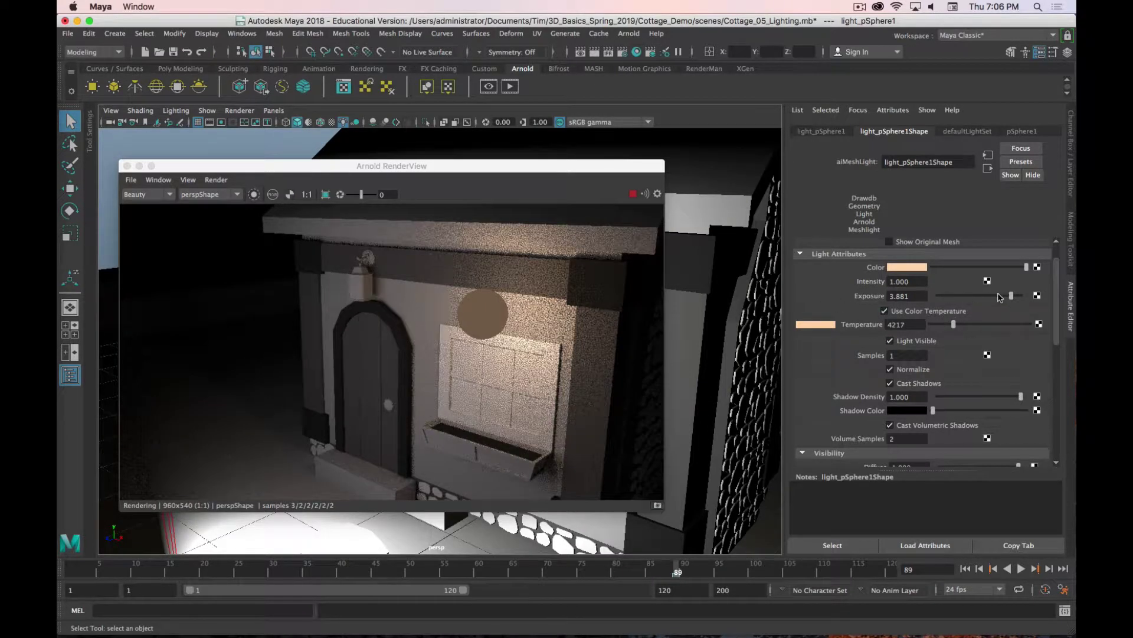
mouse_move(1012, 297)
mouse_down()
mouse_move(989, 296)
mouse_move(1011, 297)
mouse_up()
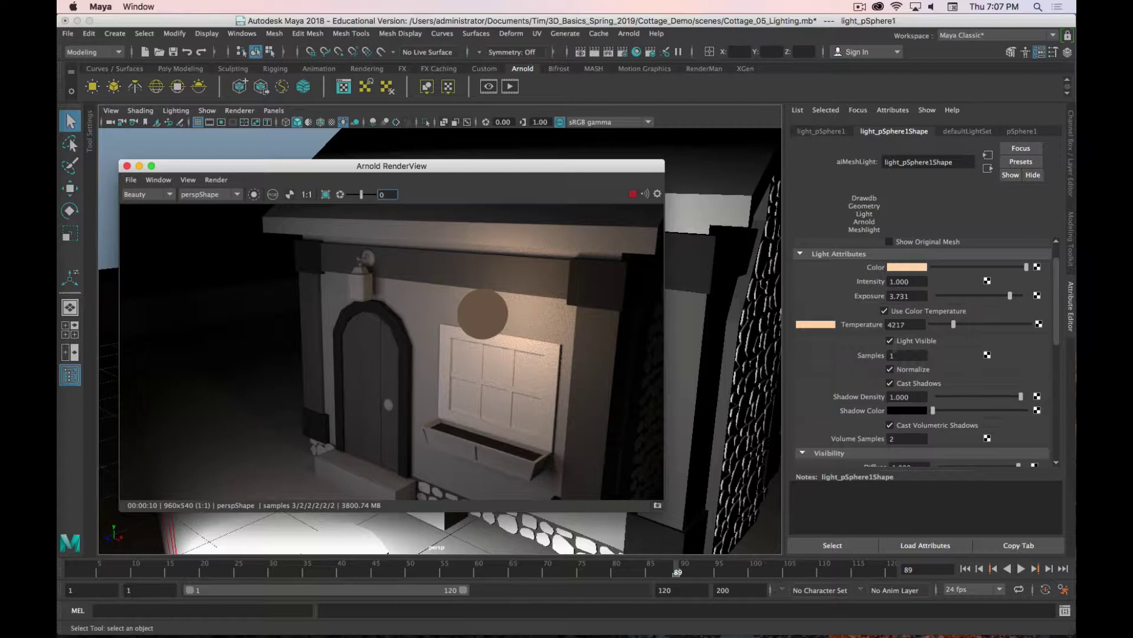
click(890, 340)
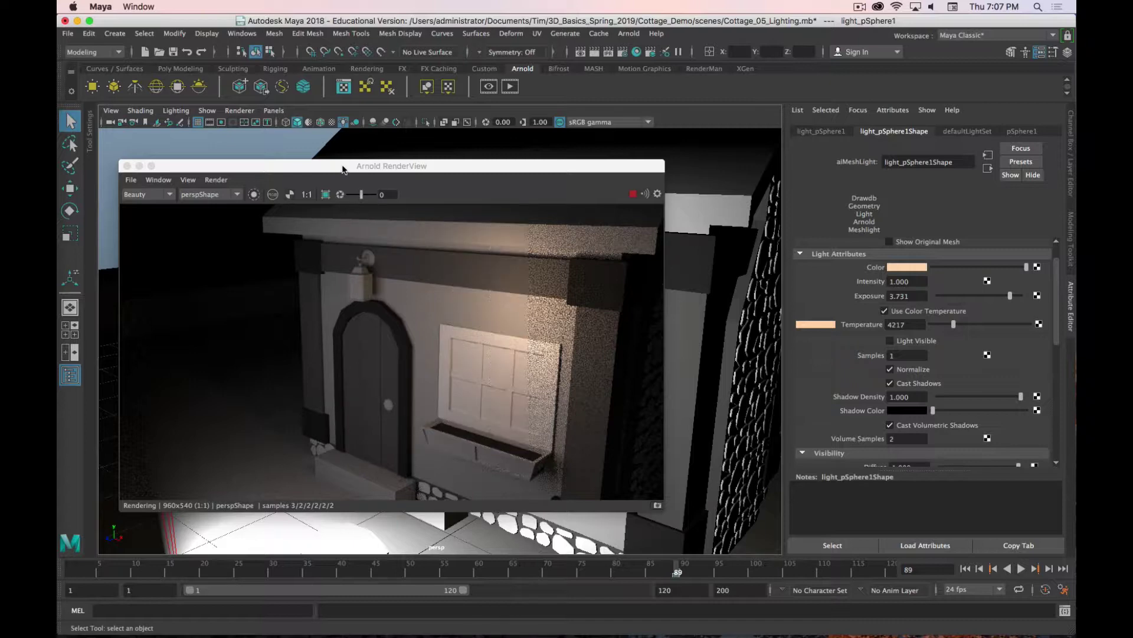
Step: Move the Arnold render view out of the way and delete the sphere mesh light above the window
drag(465, 163, 267, 192)
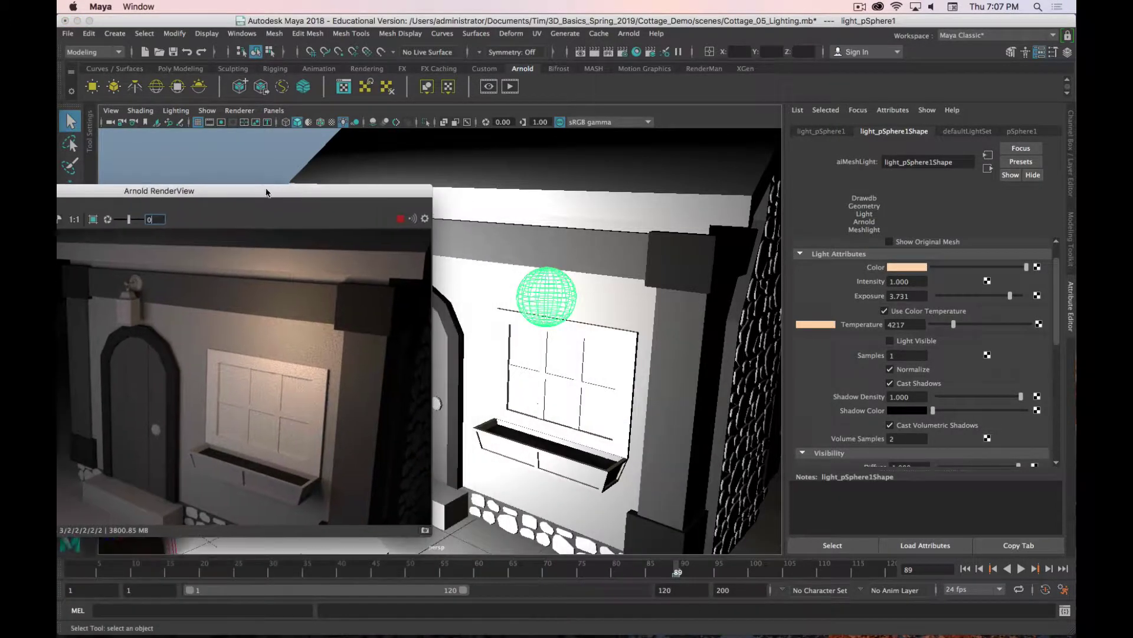
click(564, 295)
key(BackSpace)
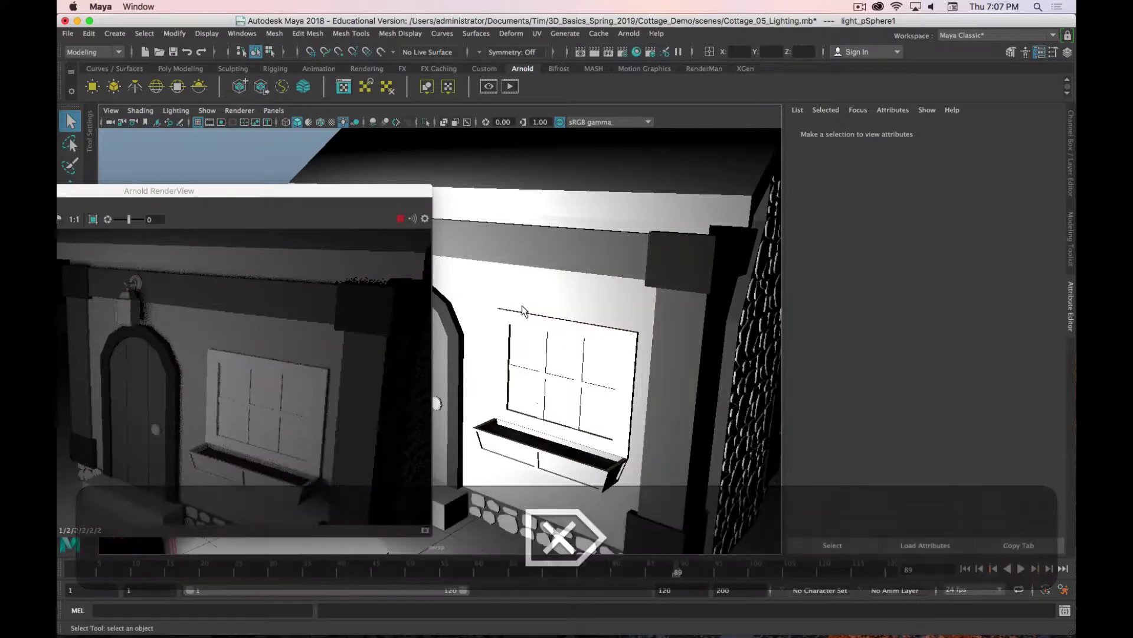
drag(316, 191, 0, 191)
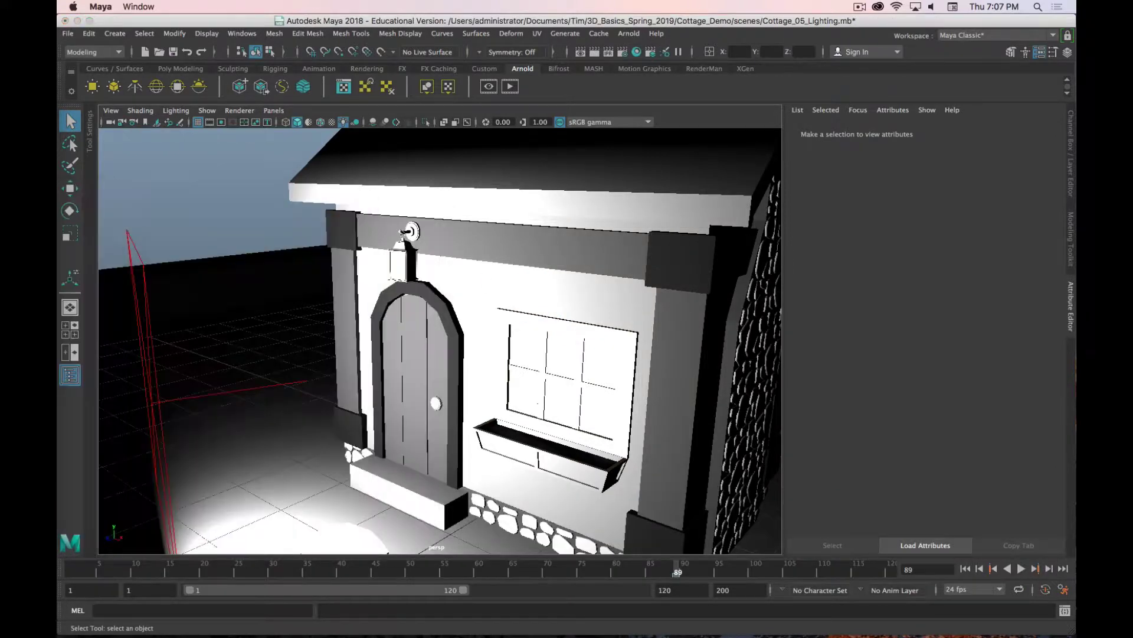
Step: Create a new polygon sphere, scale it down uniformly, and move it in front of the cottage
click(167, 69)
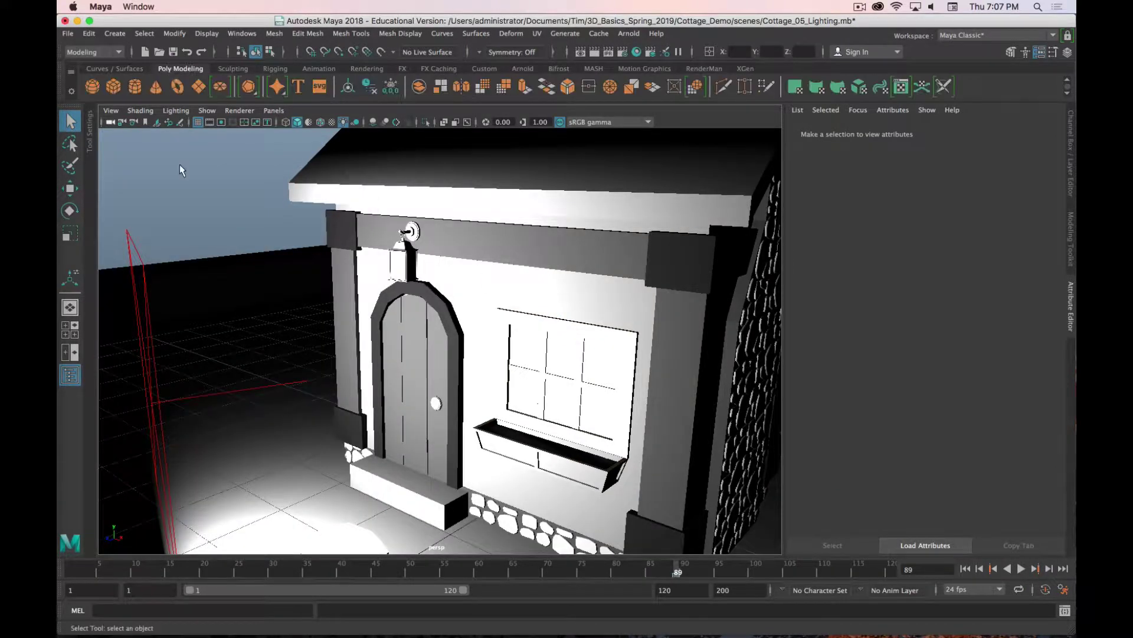
click(95, 89)
scroll(582, 435, down, 5)
key(r)
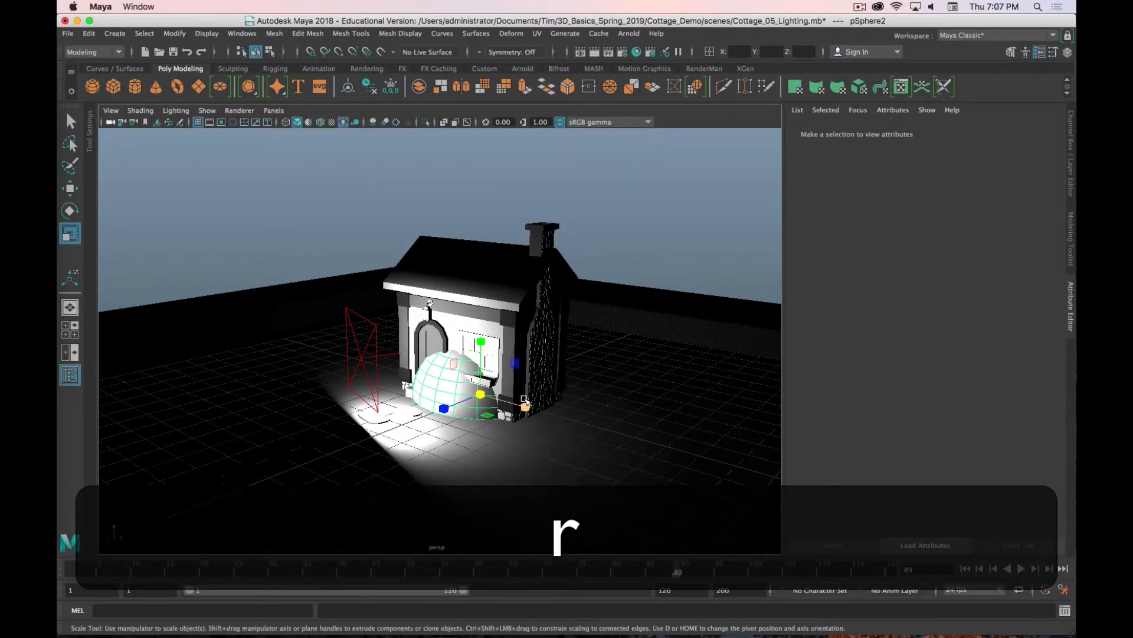
middle_drag(637, 437, 558, 403)
key(w)
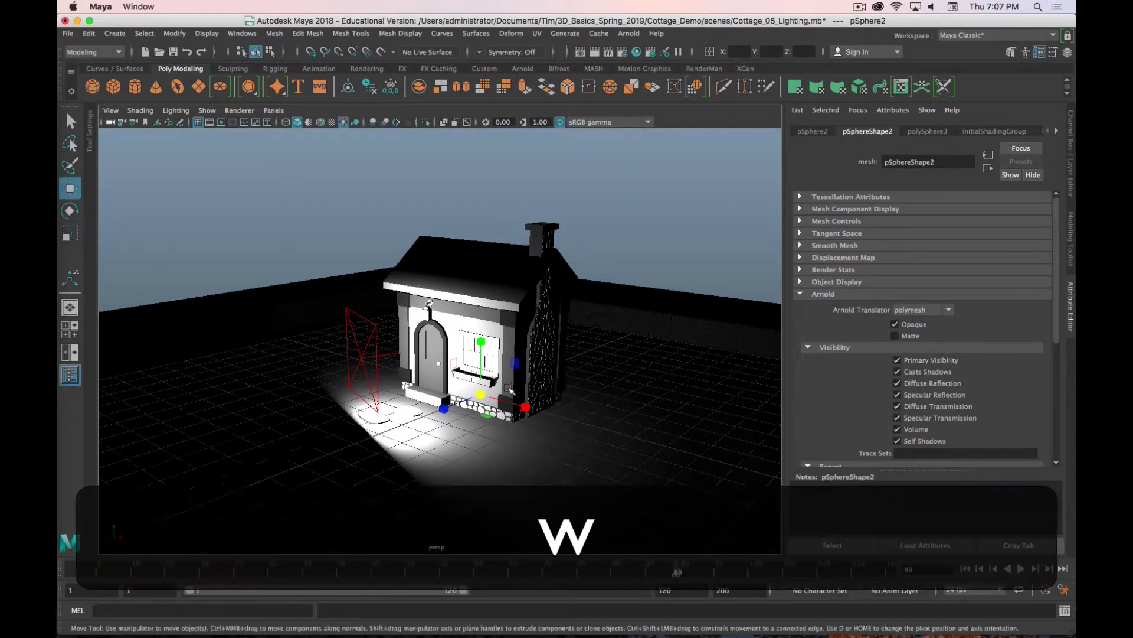
drag(456, 365, 392, 305)
scroll(498, 394, down, 5)
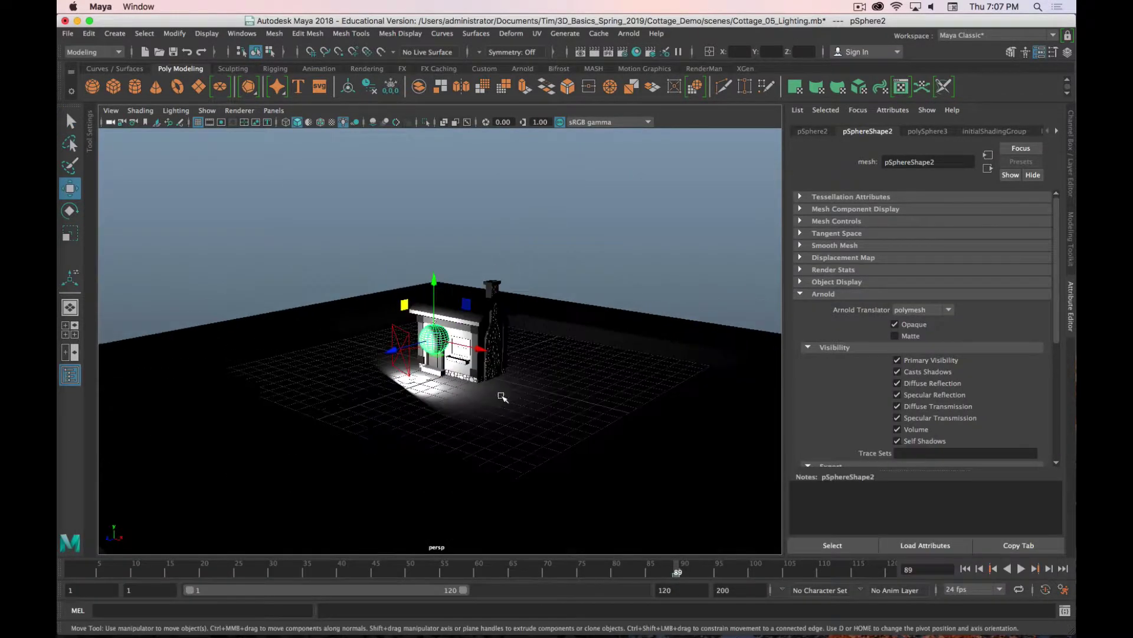
Step: Shrink the new sphere further and position it in front of the cottage window at about 1.626, 2.672, 2.740
scroll(497, 403, up, 8)
scroll(496, 405, up, 5)
key(r)
middle_drag(612, 422, 540, 390)
key(w)
drag(435, 294, 549, 328)
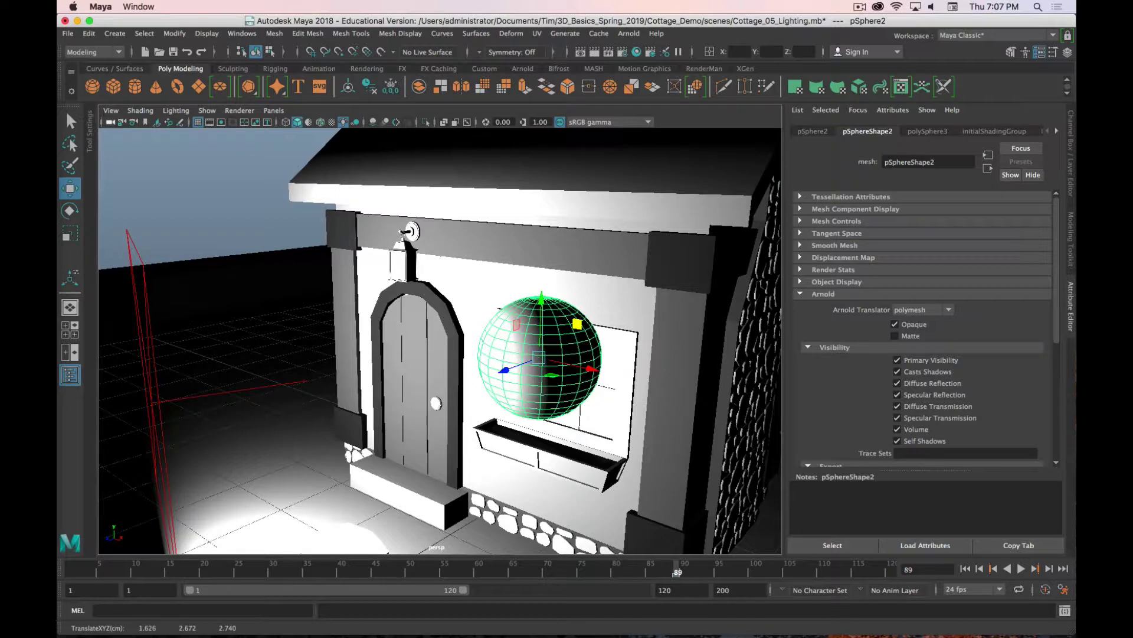
Step: Bring the Arnold render view beside the window sphere and assign a new aiStandardSurface material to the sphere
drag(579, 635, 443, 309)
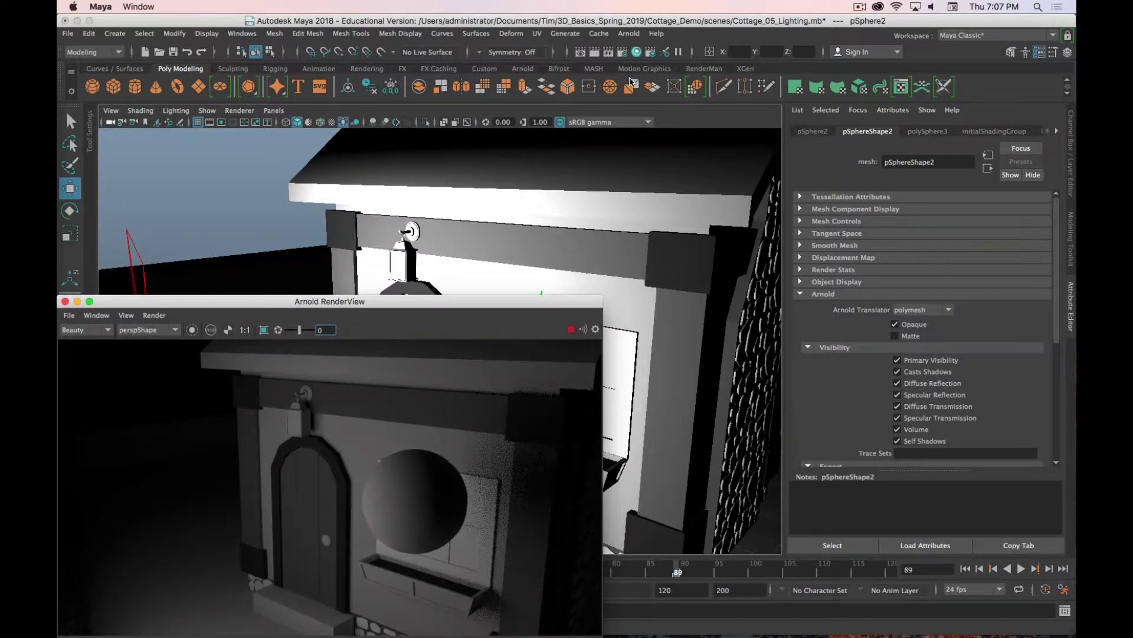
drag(546, 300, 446, 203)
right_drag(577, 275, 593, 591)
click(405, 165)
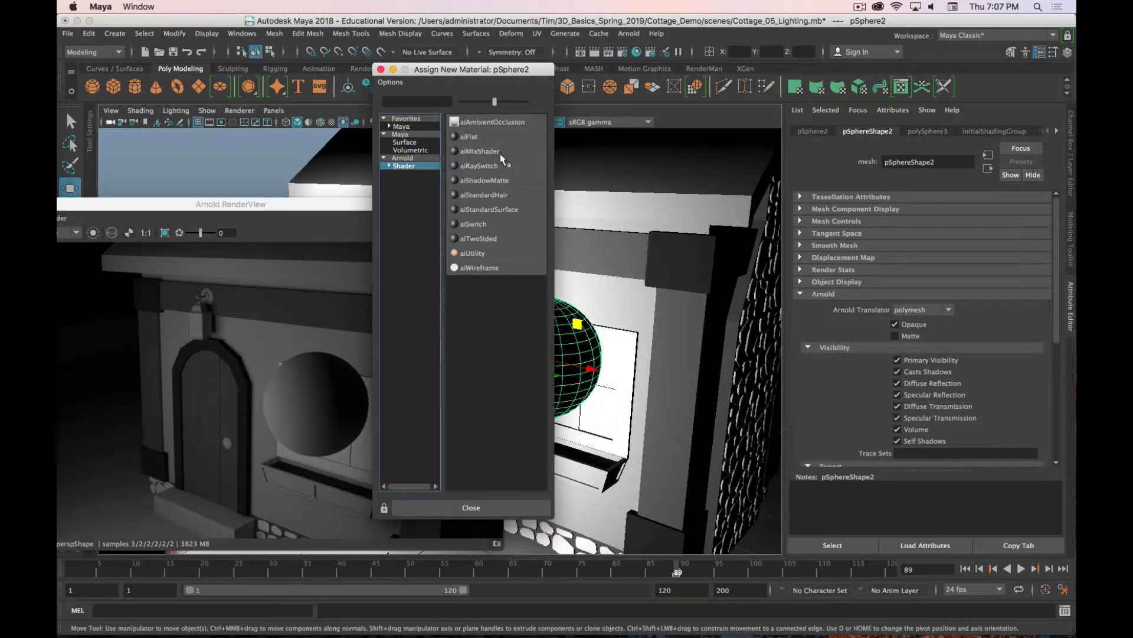
click(490, 209)
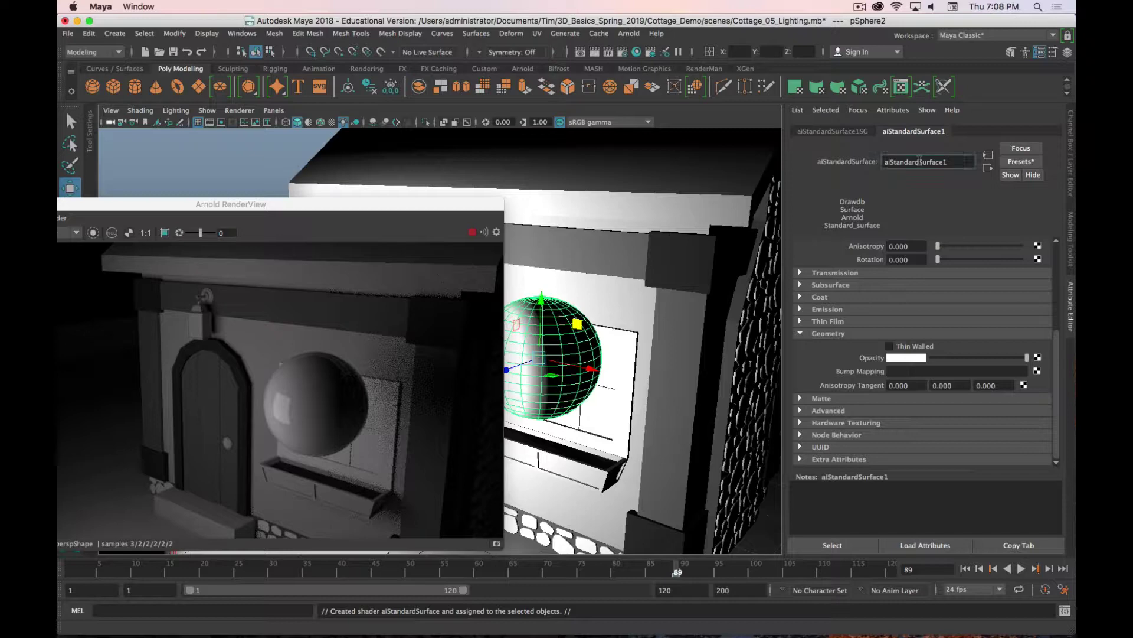
Step: Rename the sphere's new material as Emit_Shader
double_click(920, 160)
text(Emi)
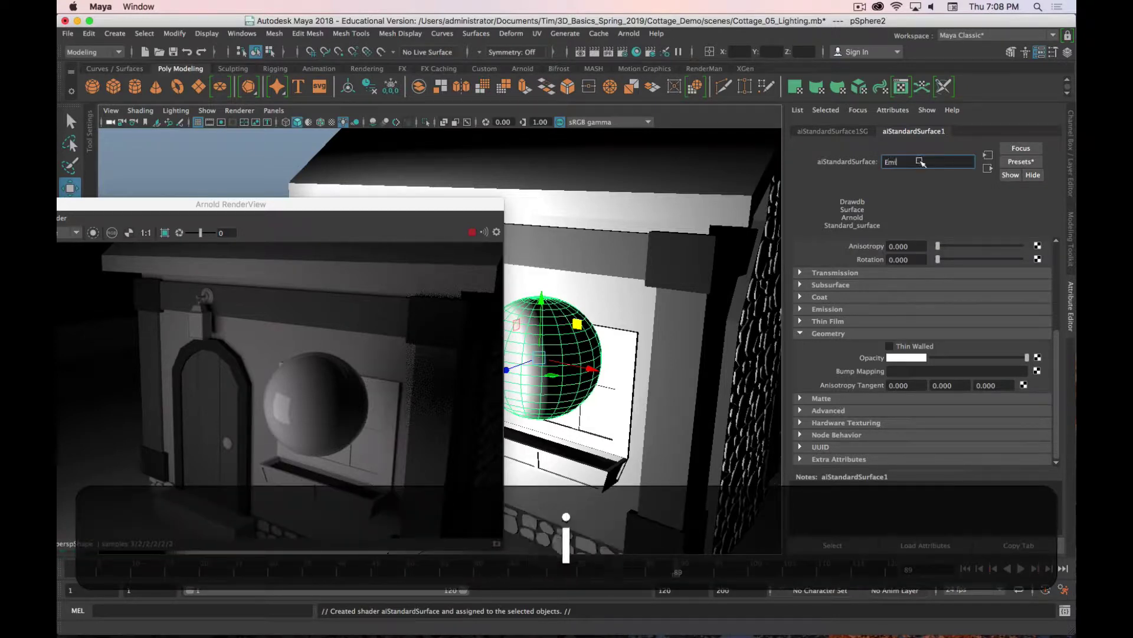
text(t_Shader)
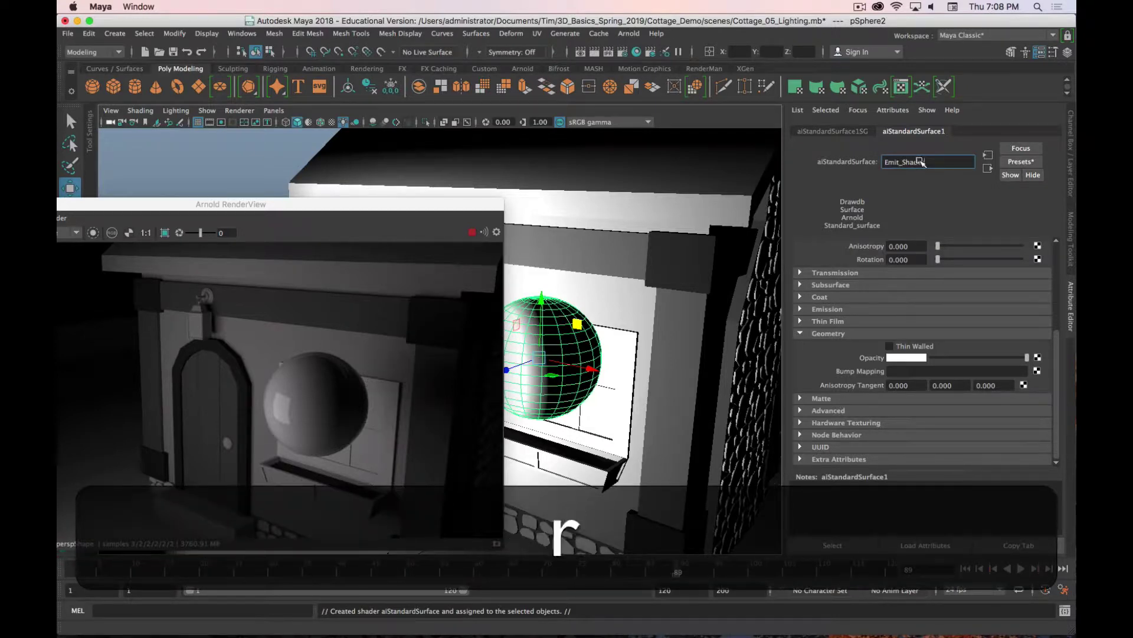
key(Return)
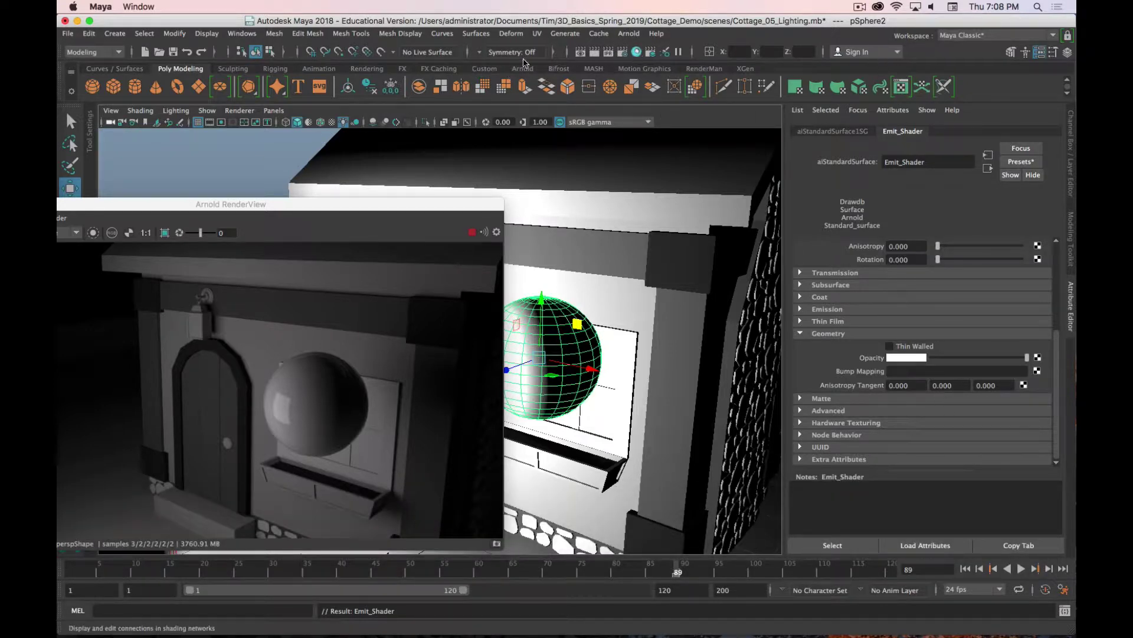
Step: Open Emit_Shader in the Hypershade beside the render view and set its Emission weight to 1.000
click(524, 62)
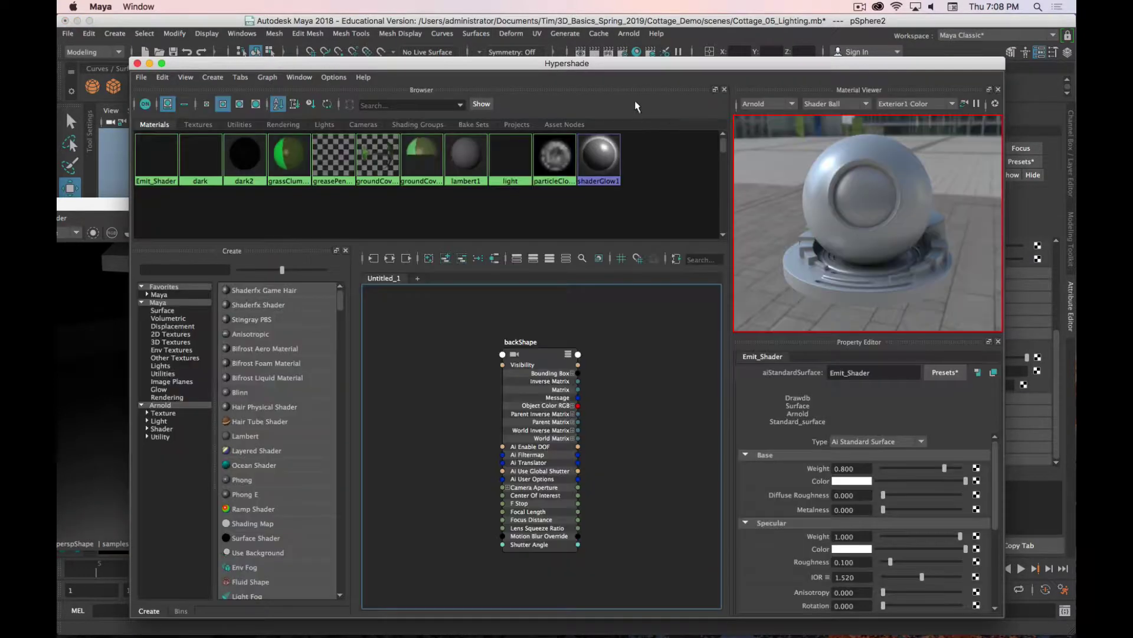
drag(576, 64, 759, 23)
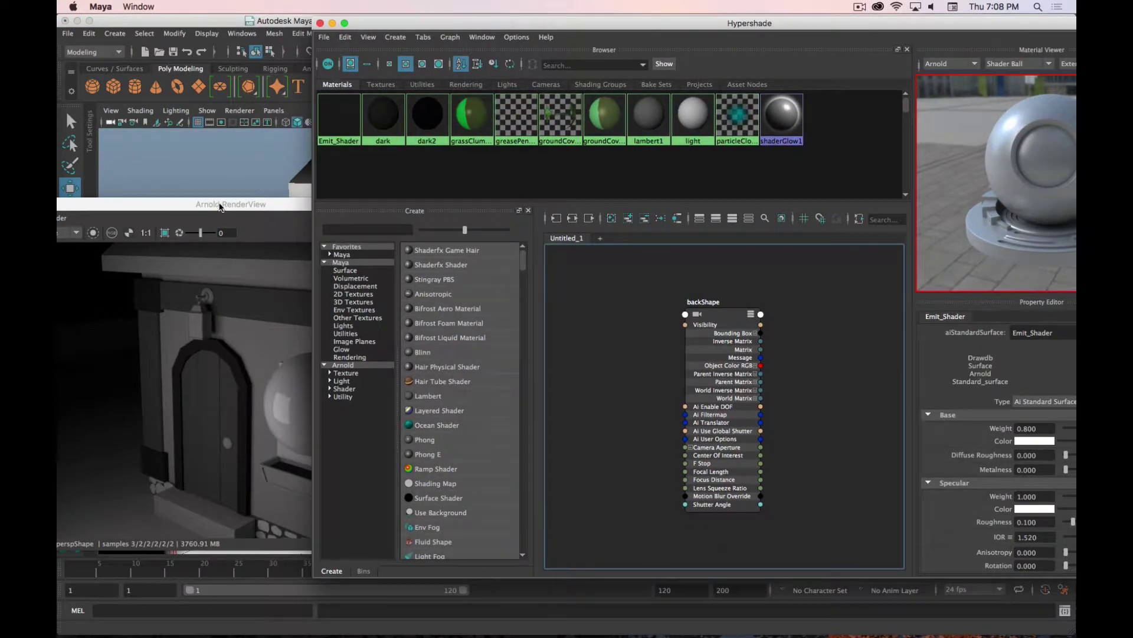
drag(220, 204, 127, 183)
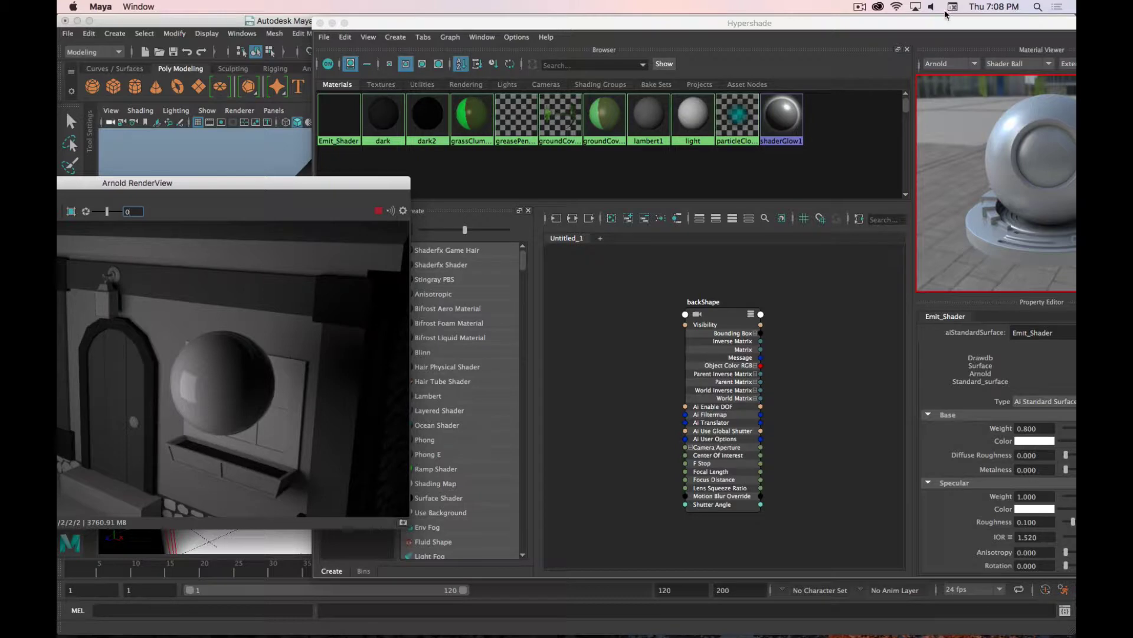
drag(945, 16, 826, 14)
scroll(848, 407, down, 5)
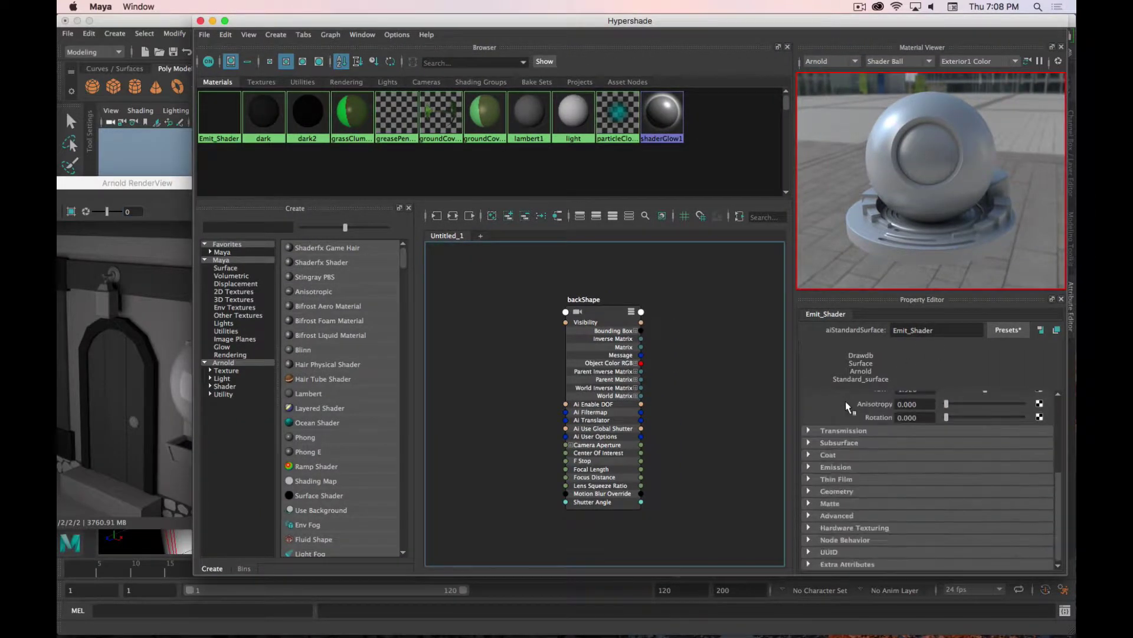
scroll(849, 407, down, 1)
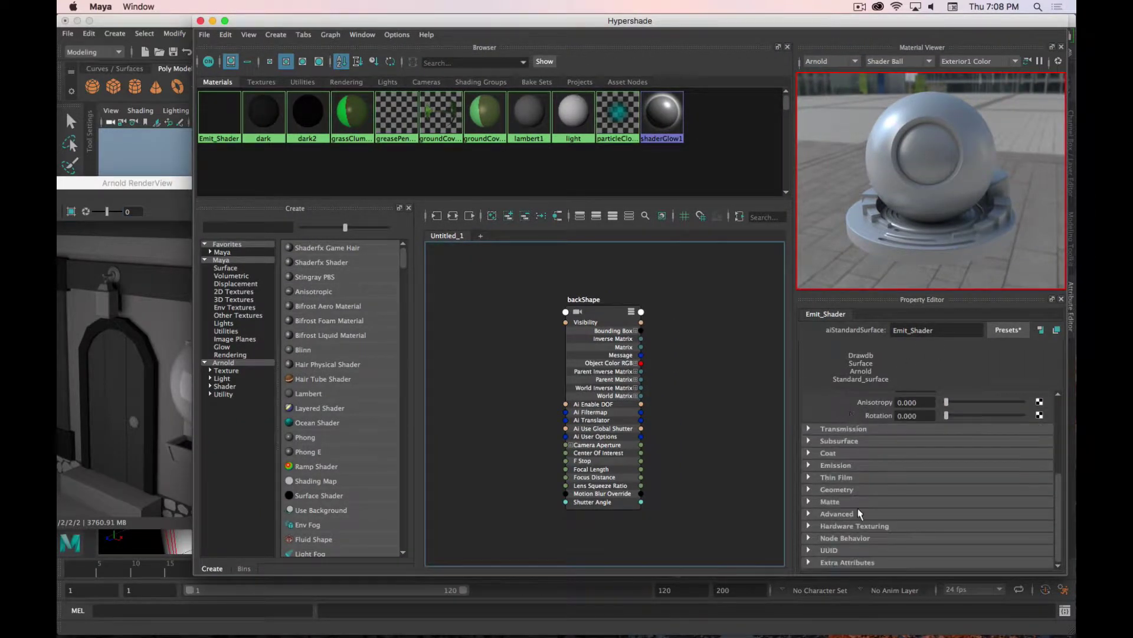
click(809, 465)
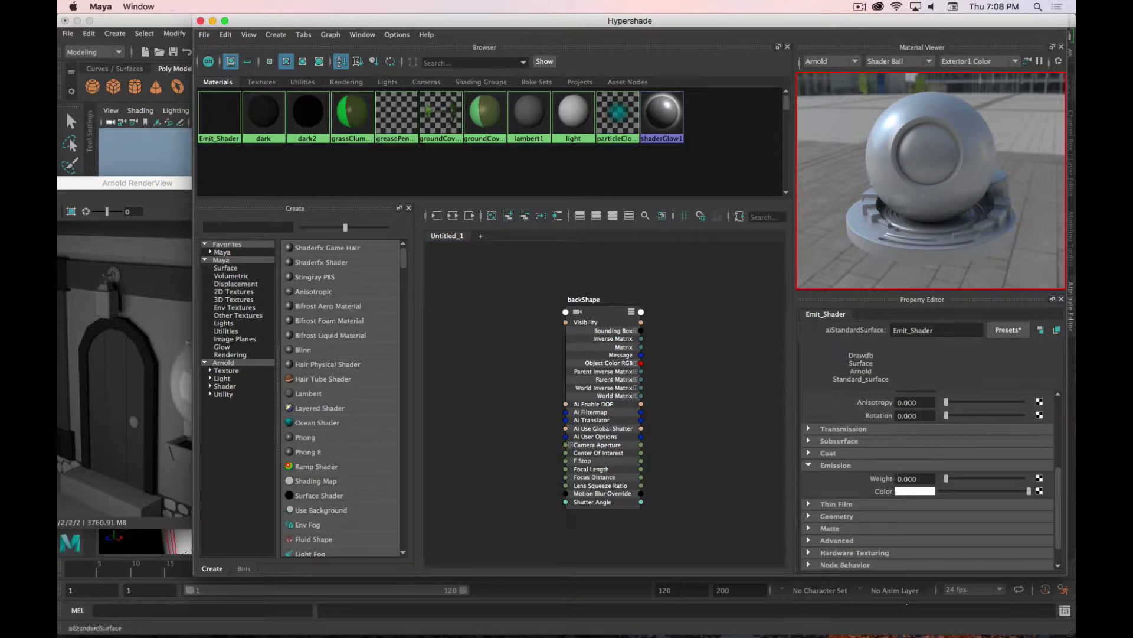
drag(945, 479, 1025, 479)
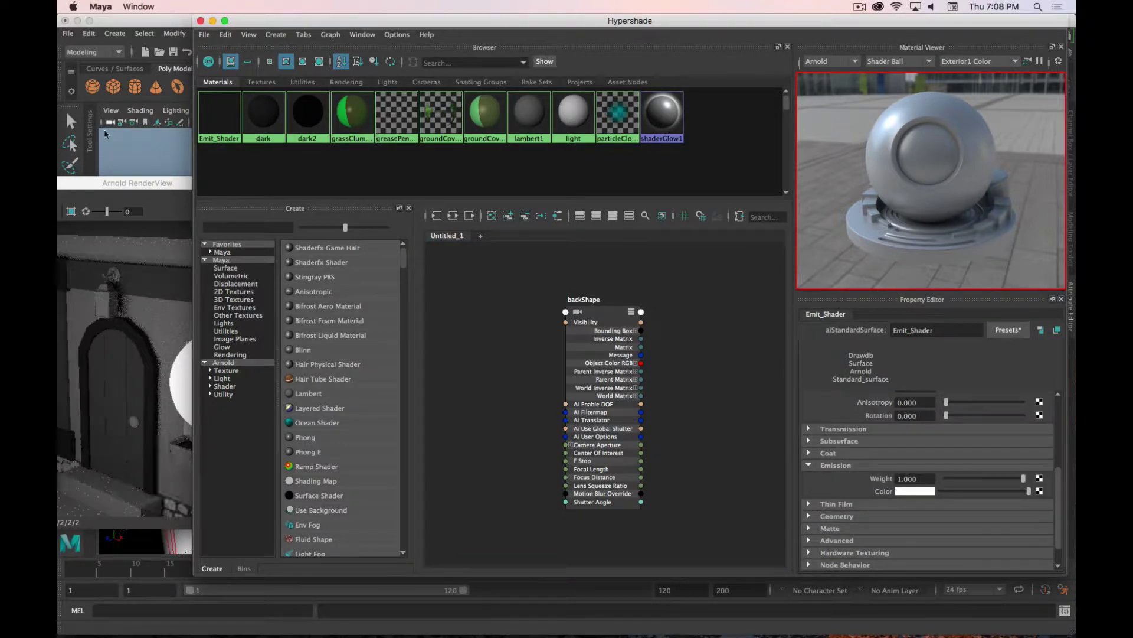
Step: Make room around the render view, move the area light farther from the cottage, and hide the light
drag(131, 182, 337, 161)
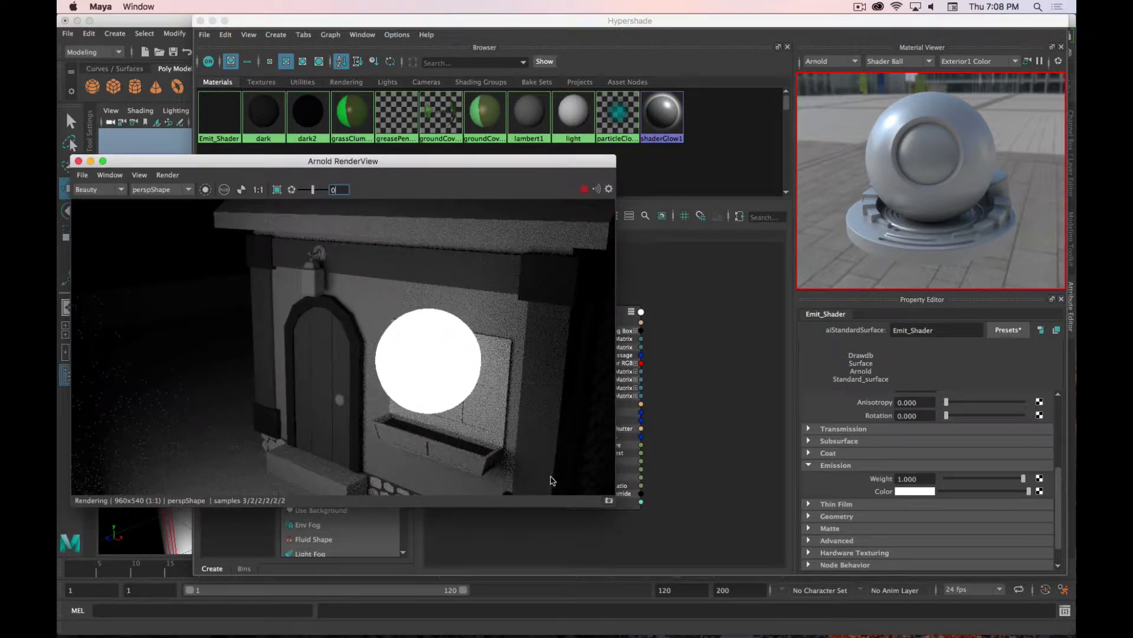
drag(247, 160, 518, 153)
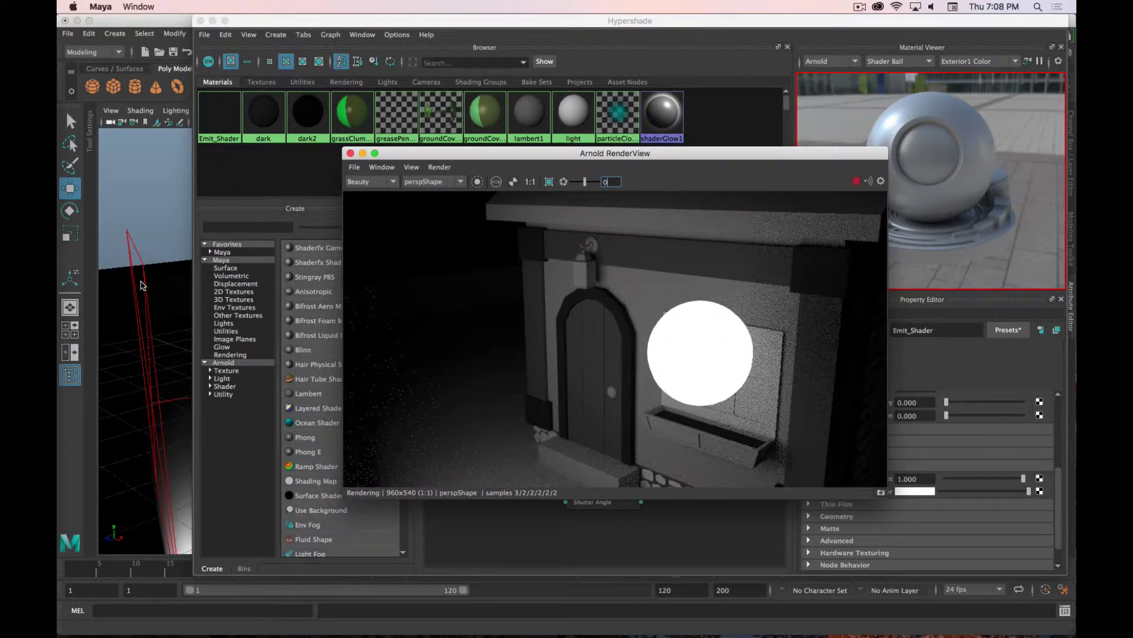
click(145, 272)
click(146, 272)
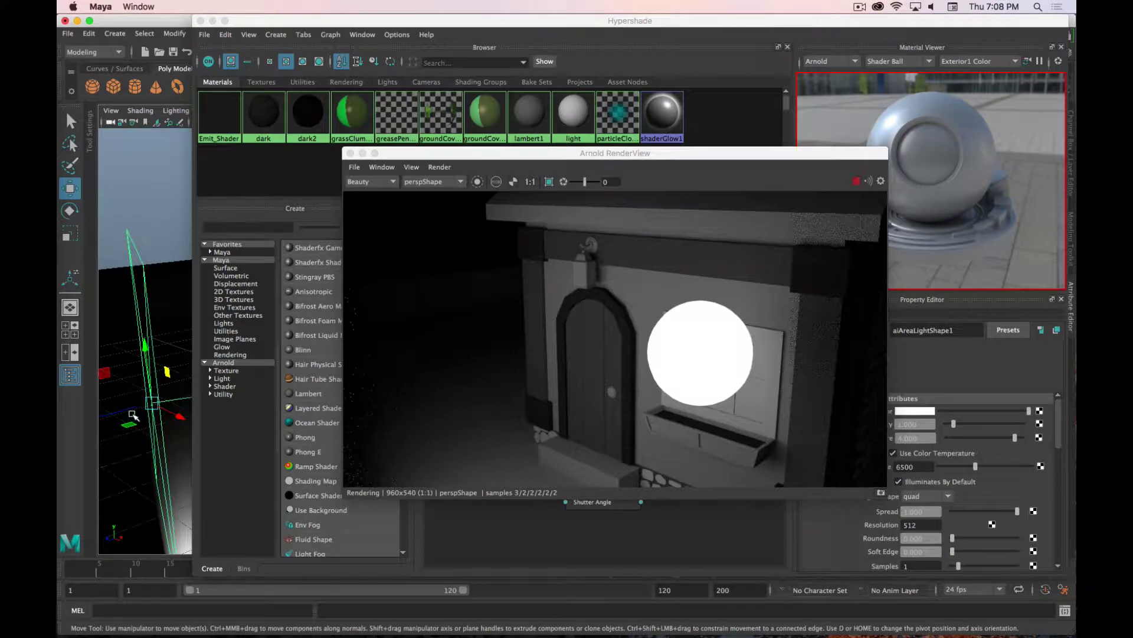
drag(132, 409, 78, 421)
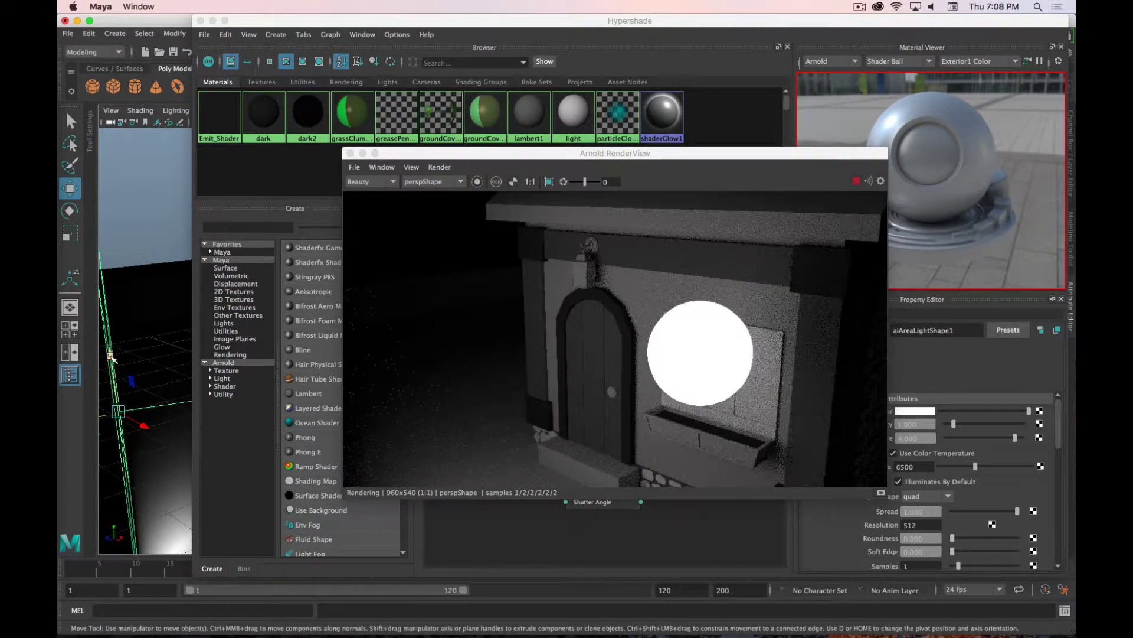
drag(111, 357, 171, 387)
key(r)
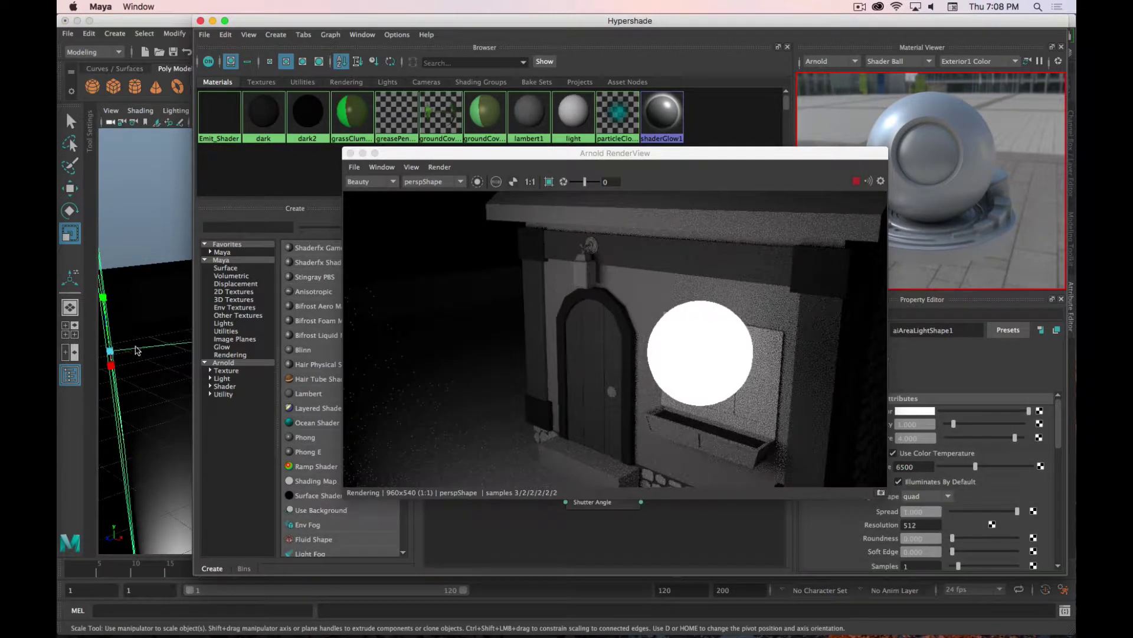
key(h)
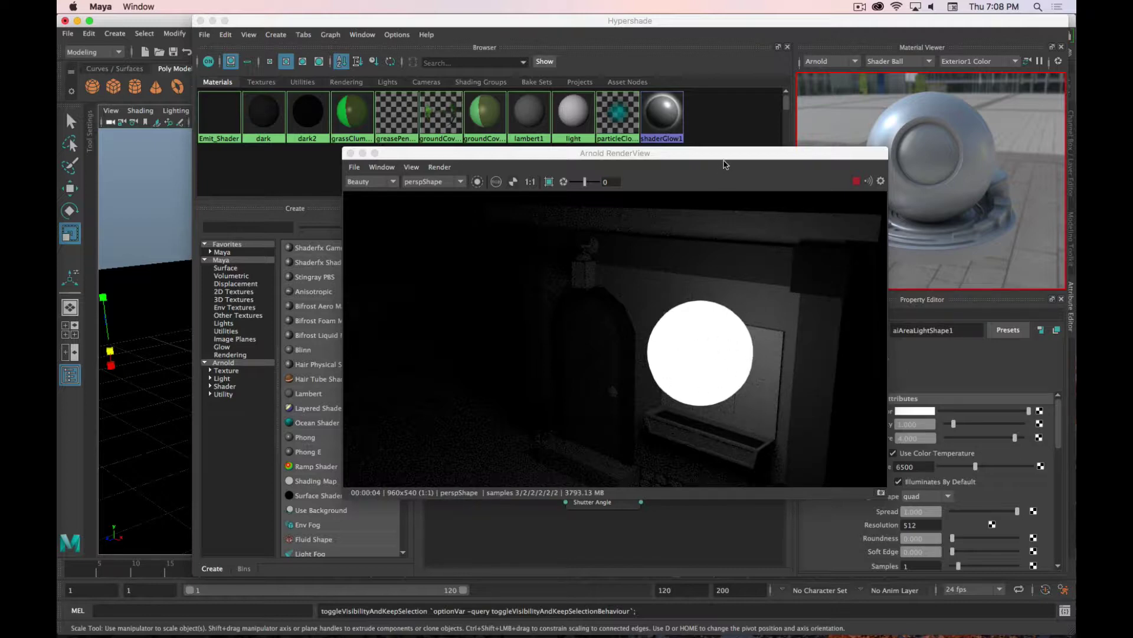
Step: Select the emissive sphere, set Emit_Shader's Emission color to the recently used light peach, and bring the render view forward
drag(726, 153, 470, 131)
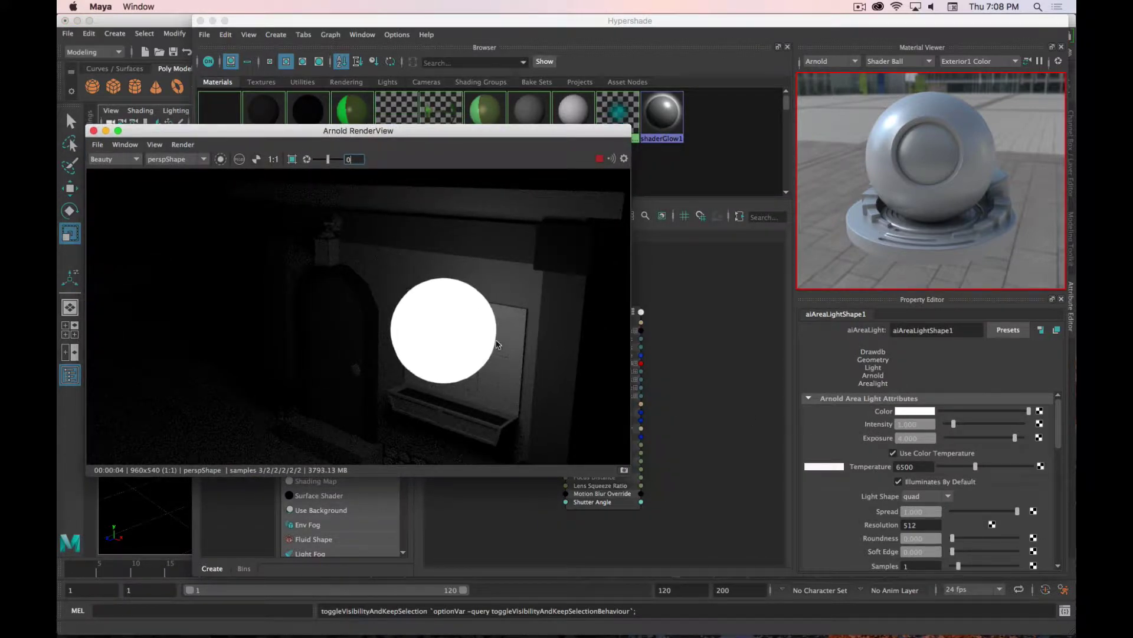
click(458, 341)
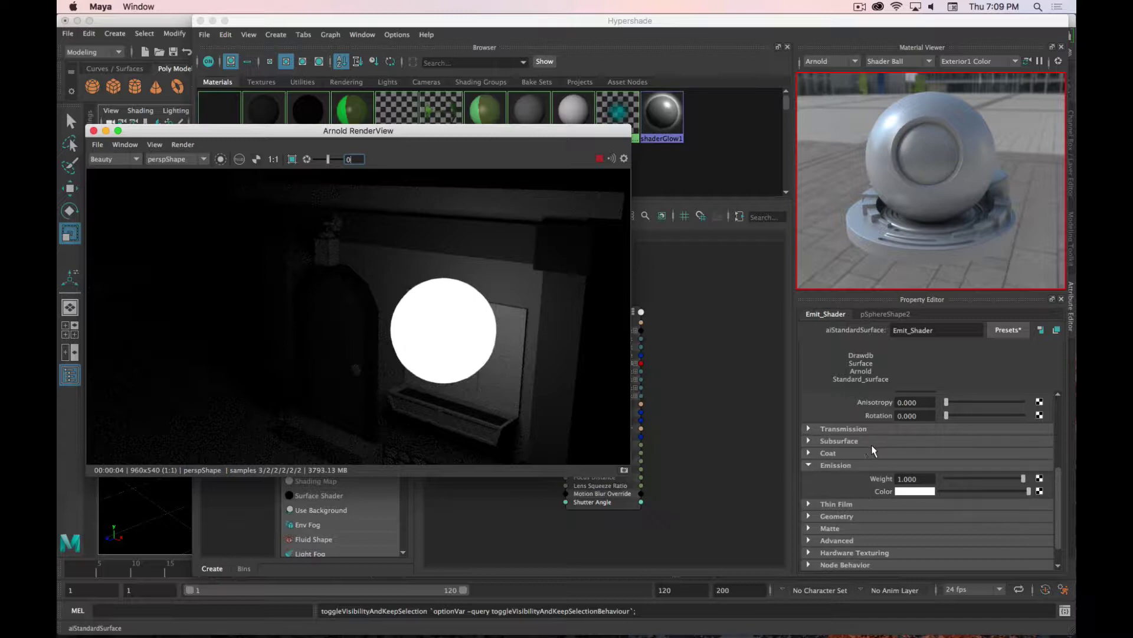
click(921, 494)
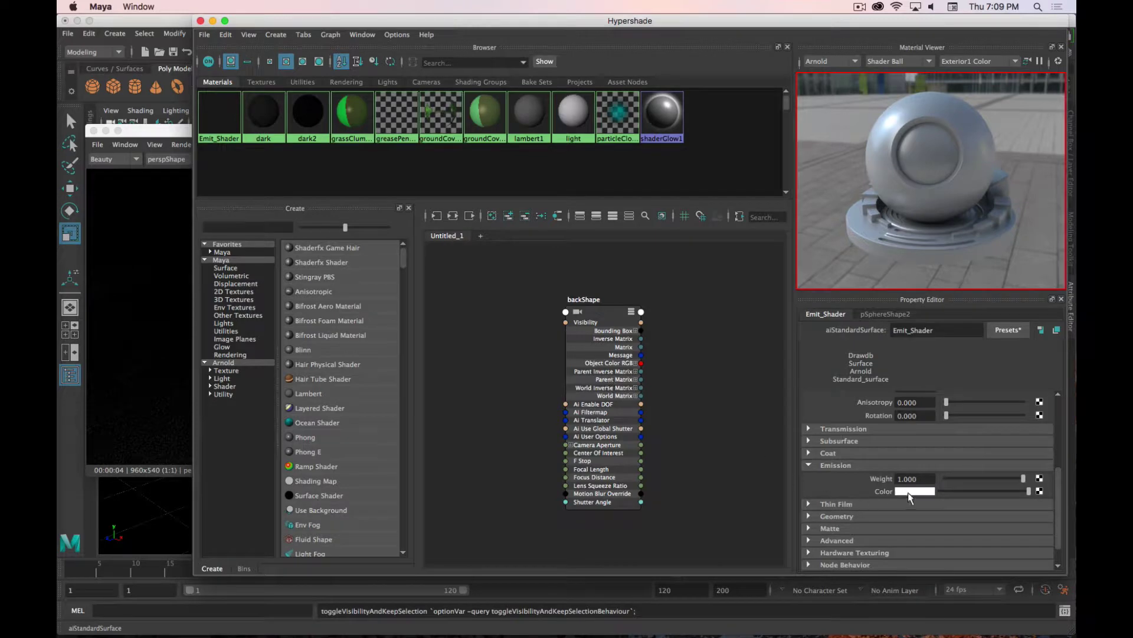
click(909, 493)
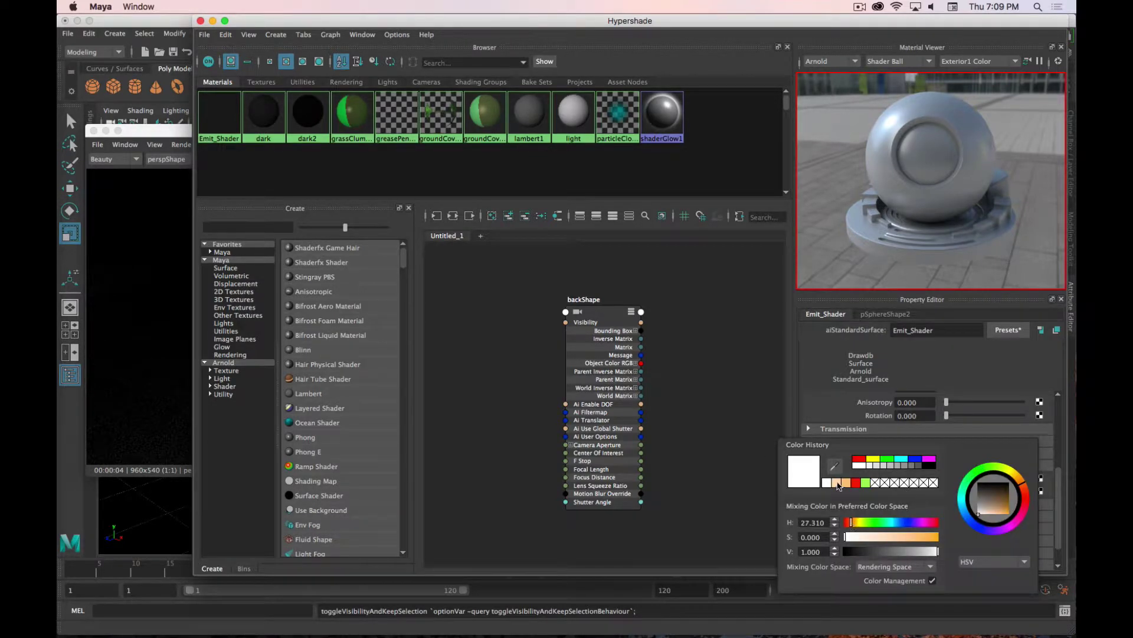
click(838, 483)
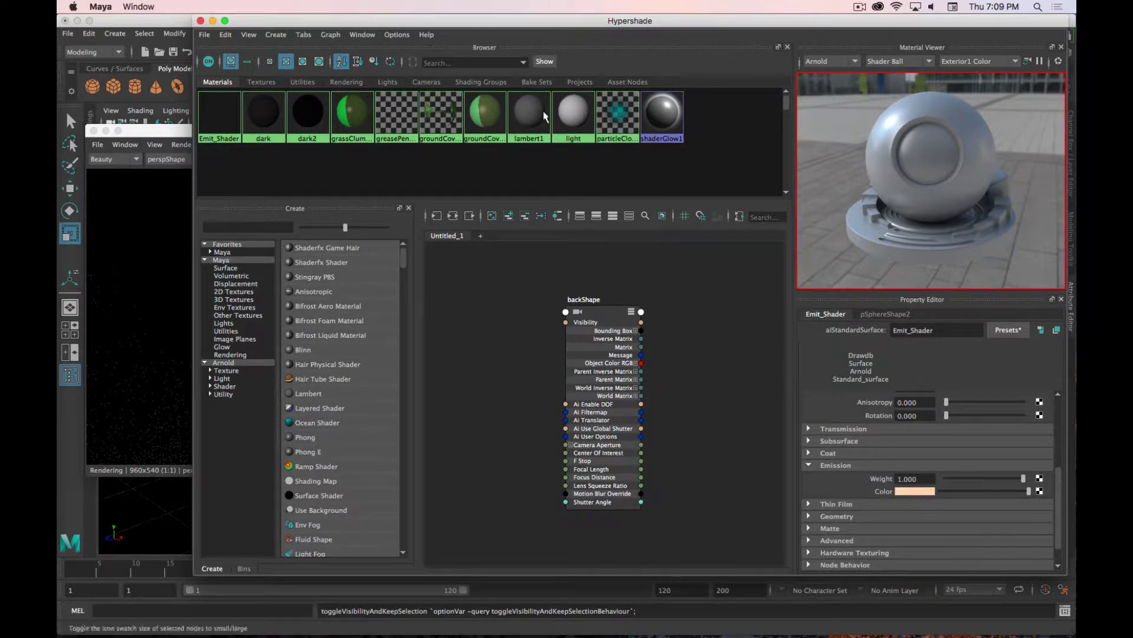
click(158, 133)
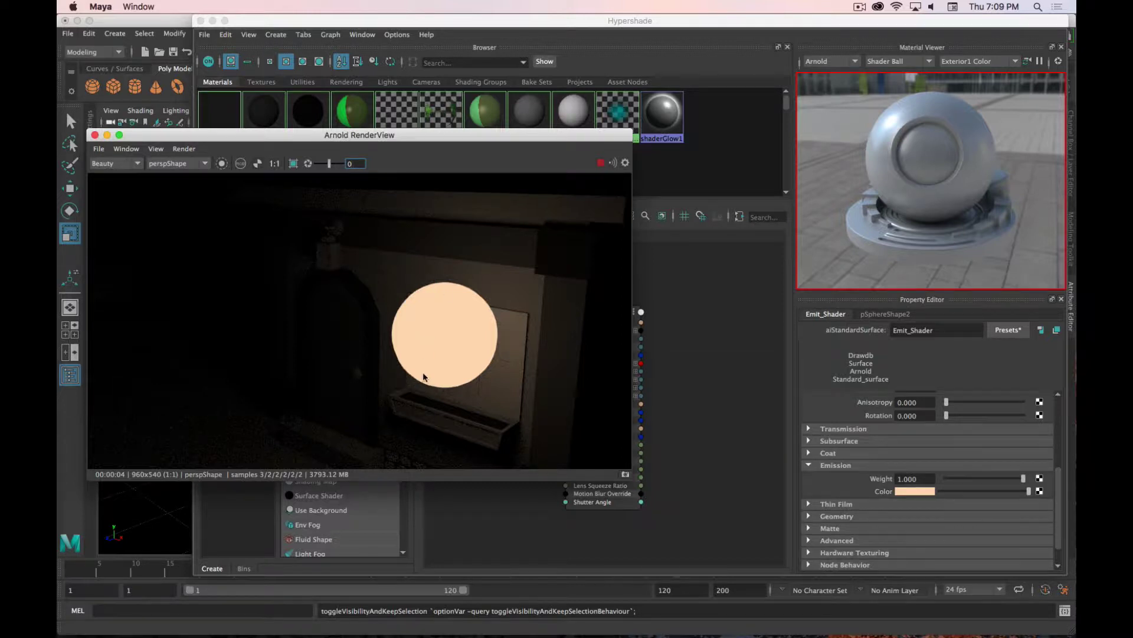
key(r)
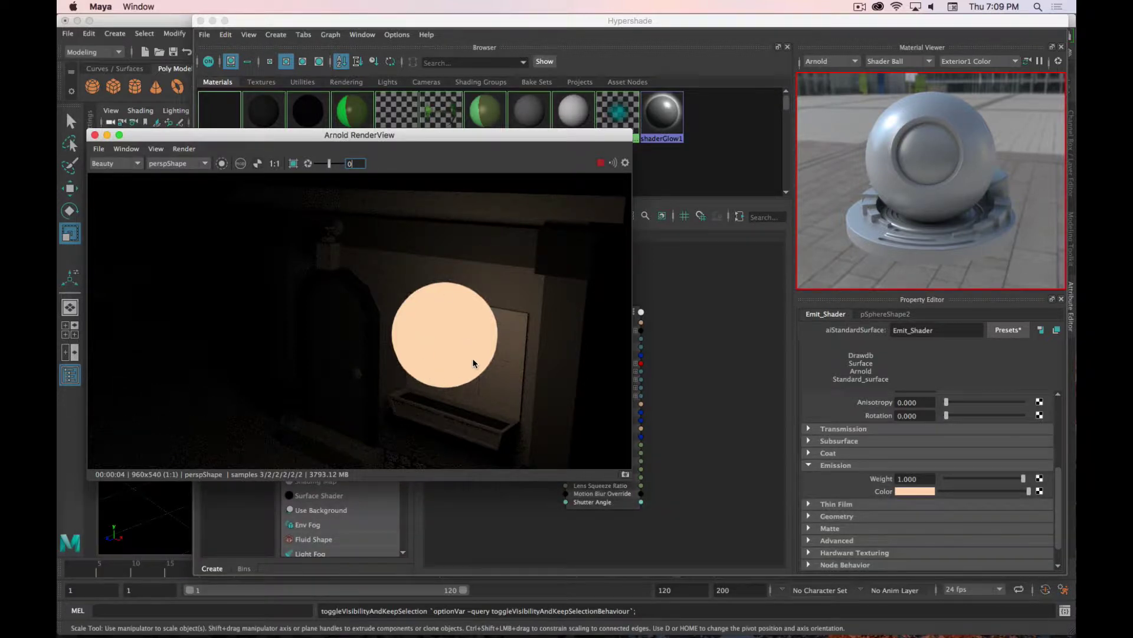
scroll(925, 441, down, 2)
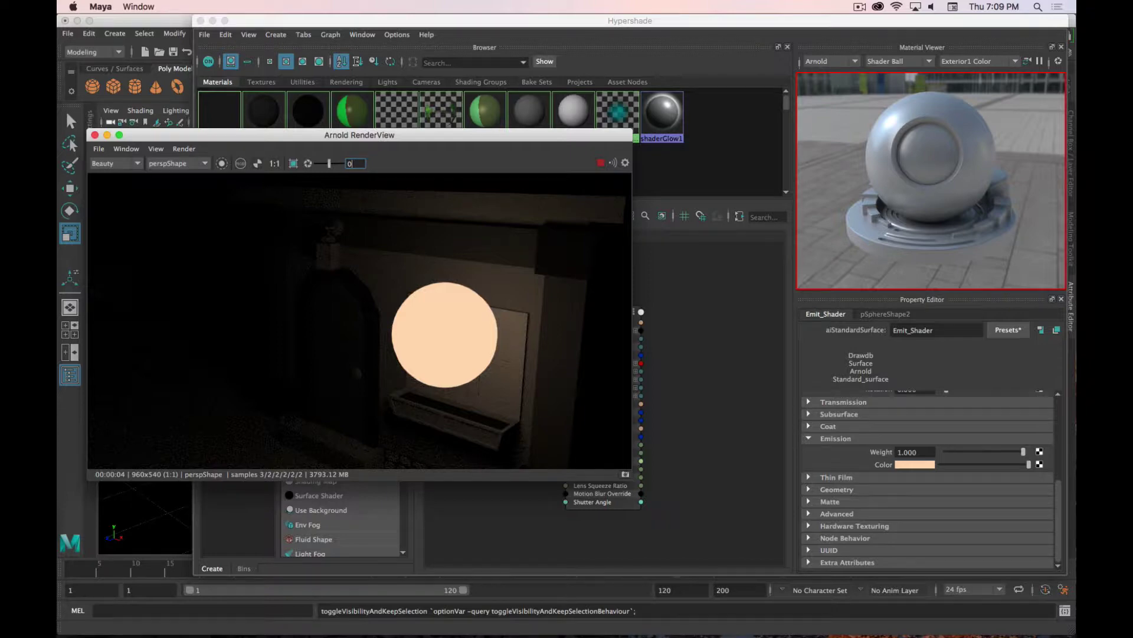
Step: Switch to Firefox and review the Arnold Mesh Light documentation, including the Mesh Light vs Emission comparison
key(super+Tab)
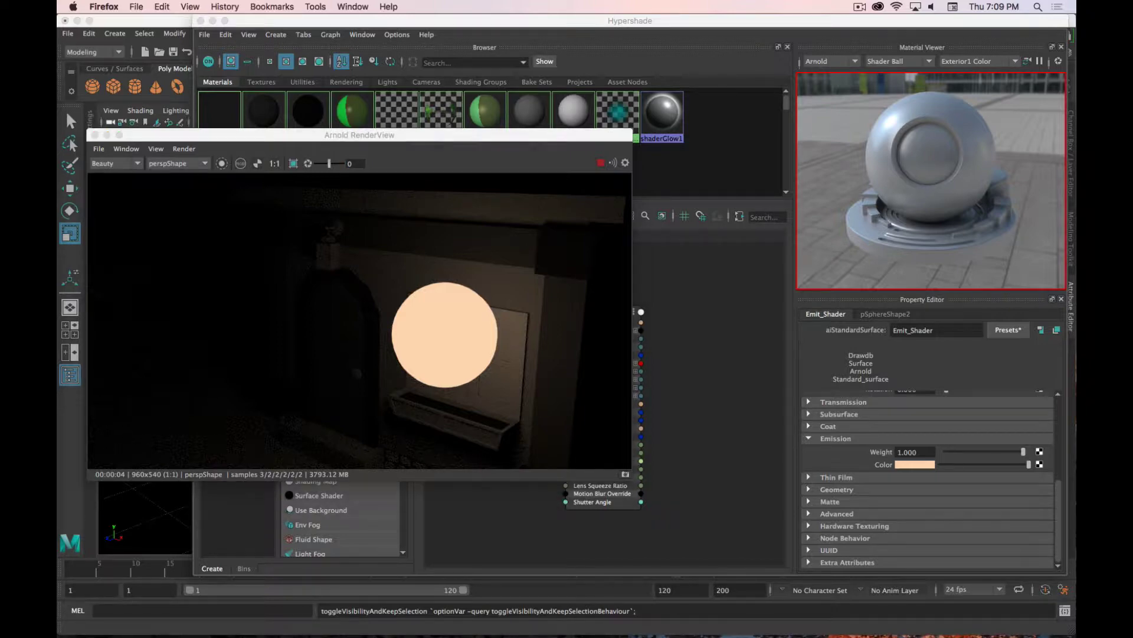
drag(57, 151, 889, 38)
scroll(344, 225, up, 15)
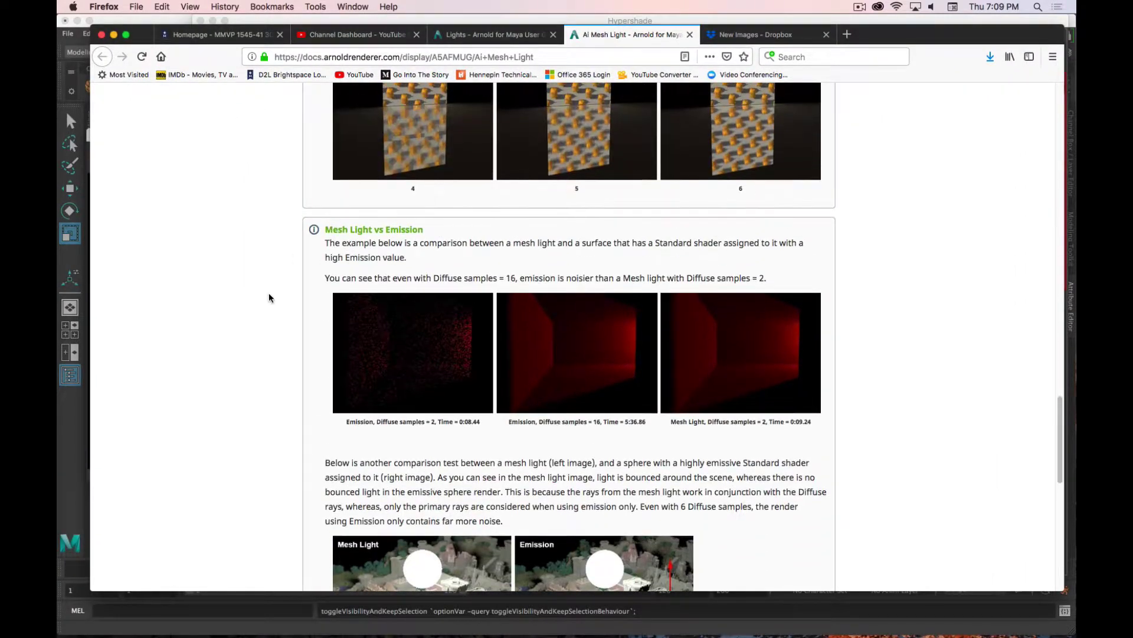
scroll(267, 282, up, 15)
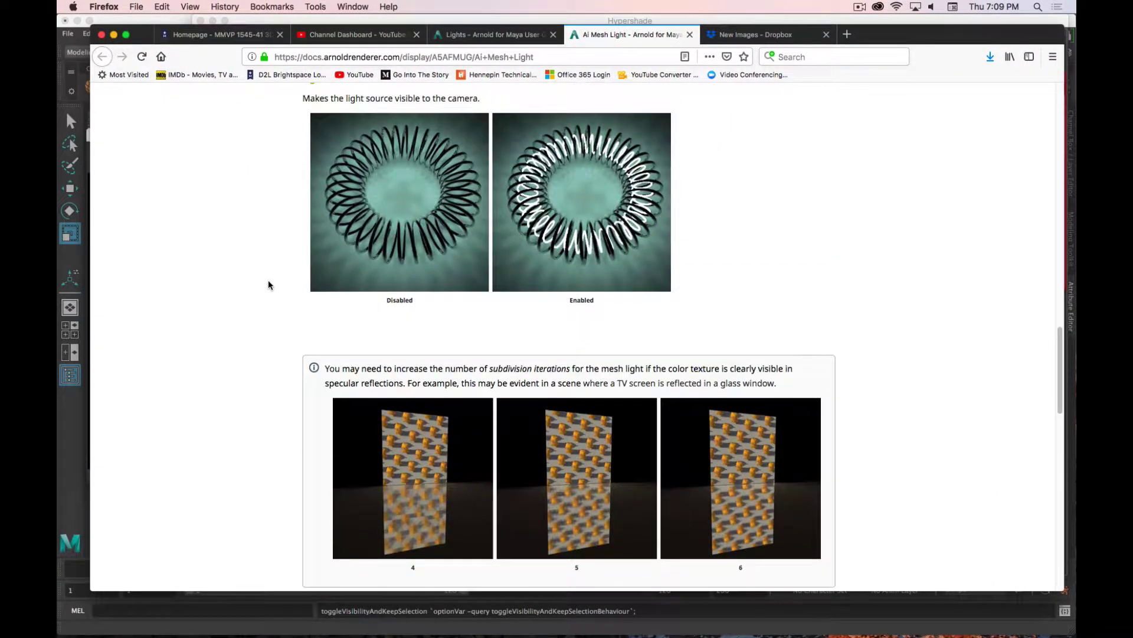
scroll(268, 283, up, 5)
scroll(269, 281, down, 10)
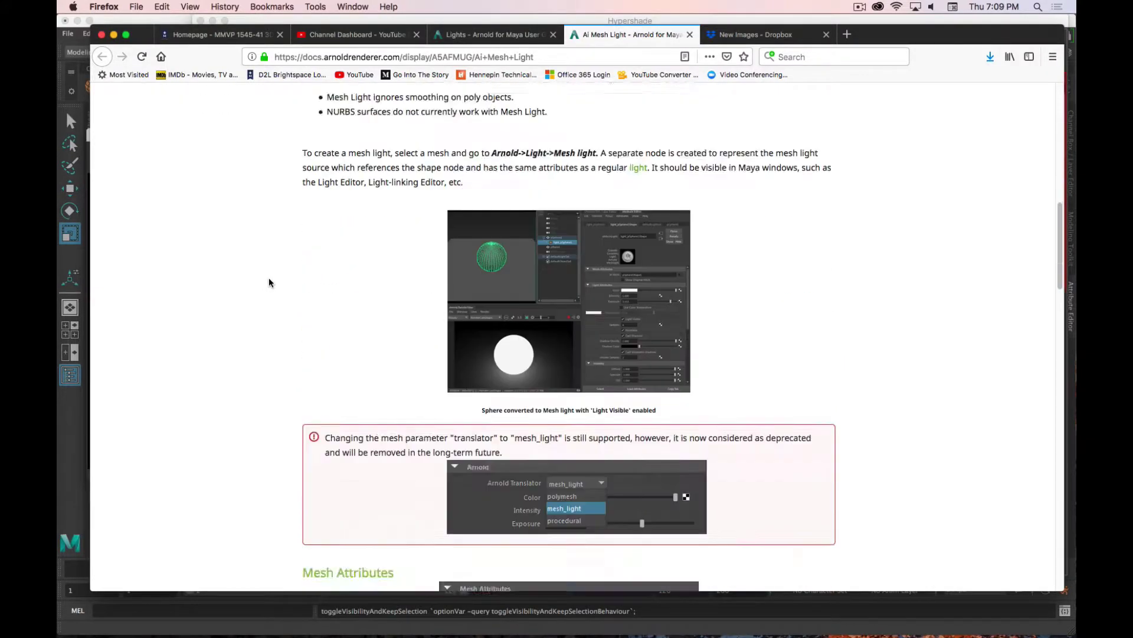
scroll(333, 359, down, 3)
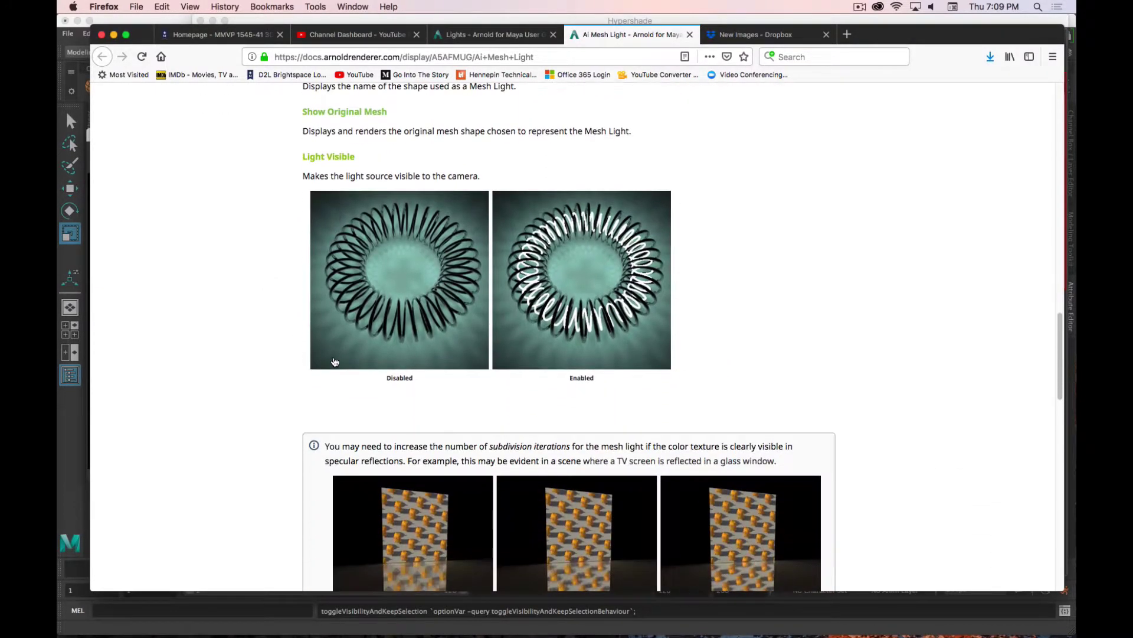
scroll(334, 362, down, 10)
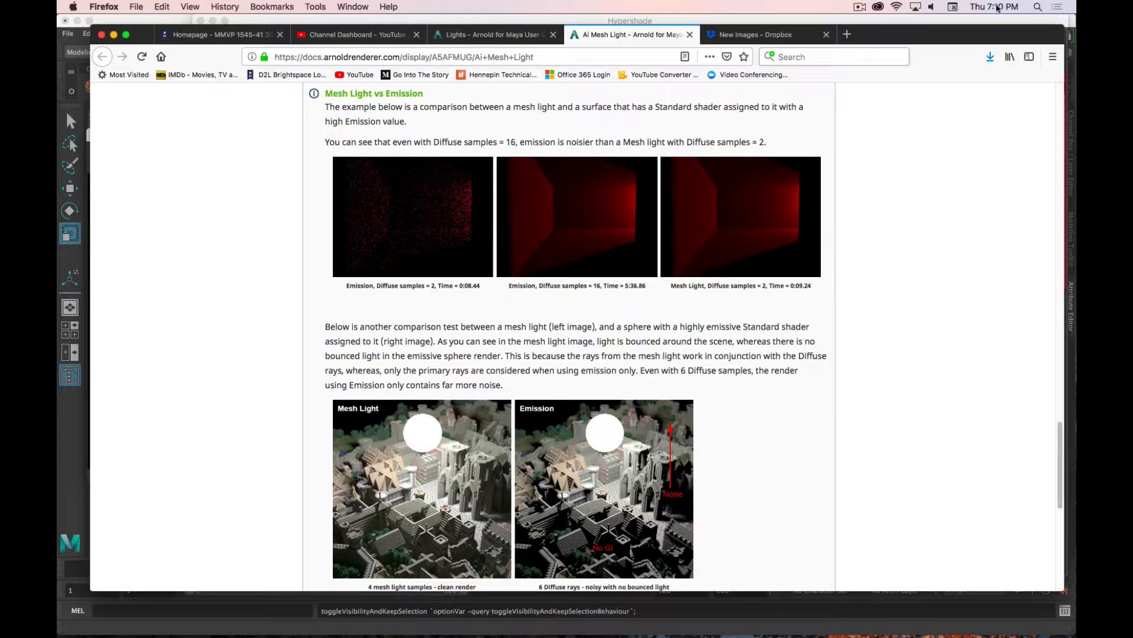
Step: Switch back to Maya and try to raise Emit_Shader's Emission weight above 1.000
drag(1034, 40, 60, 34)
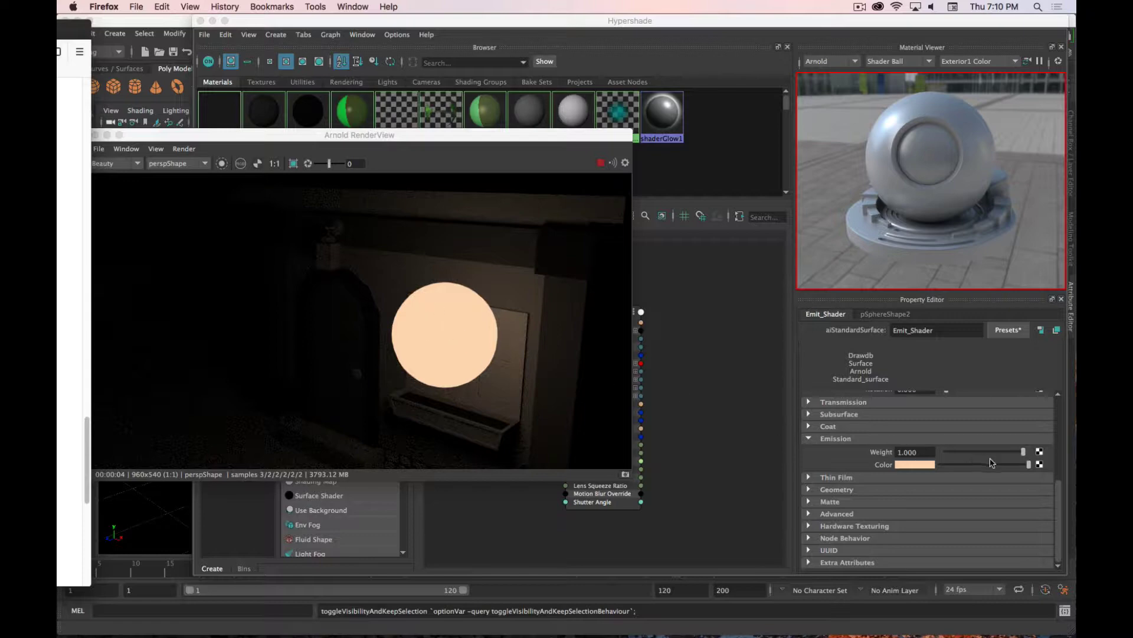
mouse_move(1023, 452)
mouse_down()
mouse_move(976, 452)
mouse_move(1039, 456)
mouse_up()
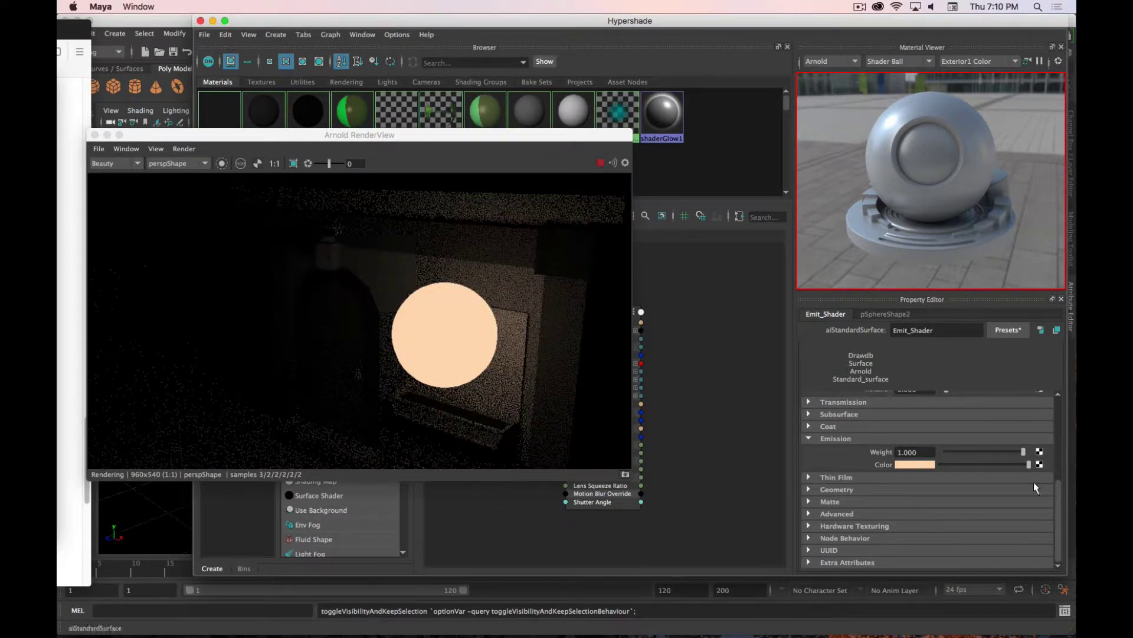
Step: Bring the Arnold render view forward, move it clear of the Hypershade's edge, and close the Hypershade
click(1025, 453)
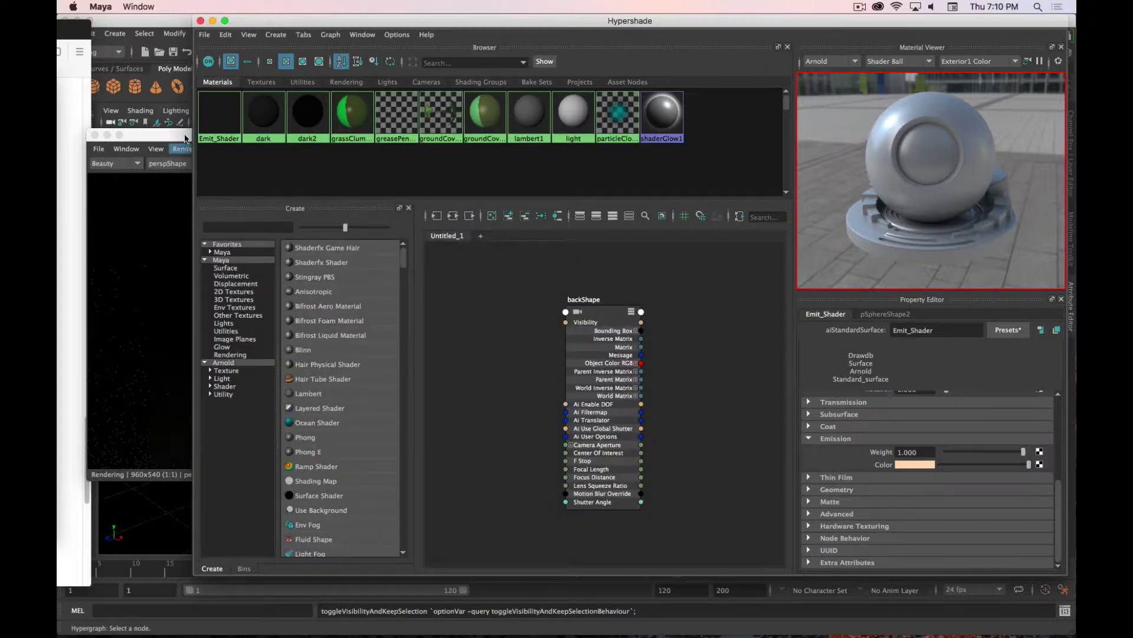
click(141, 135)
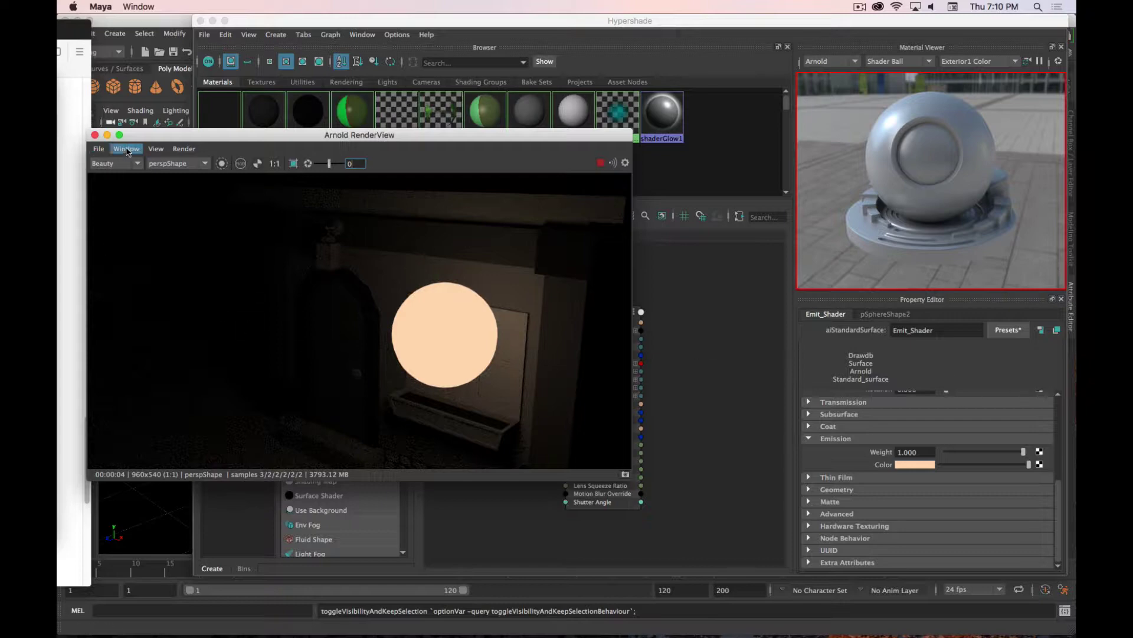
drag(188, 138, 338, 159)
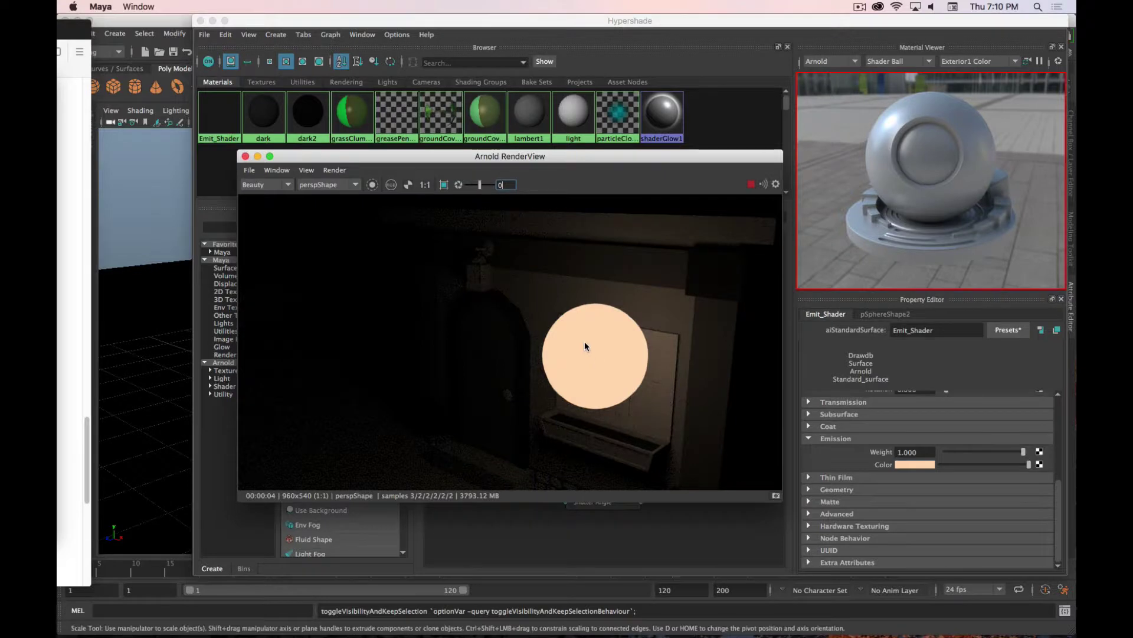
key(Delete)
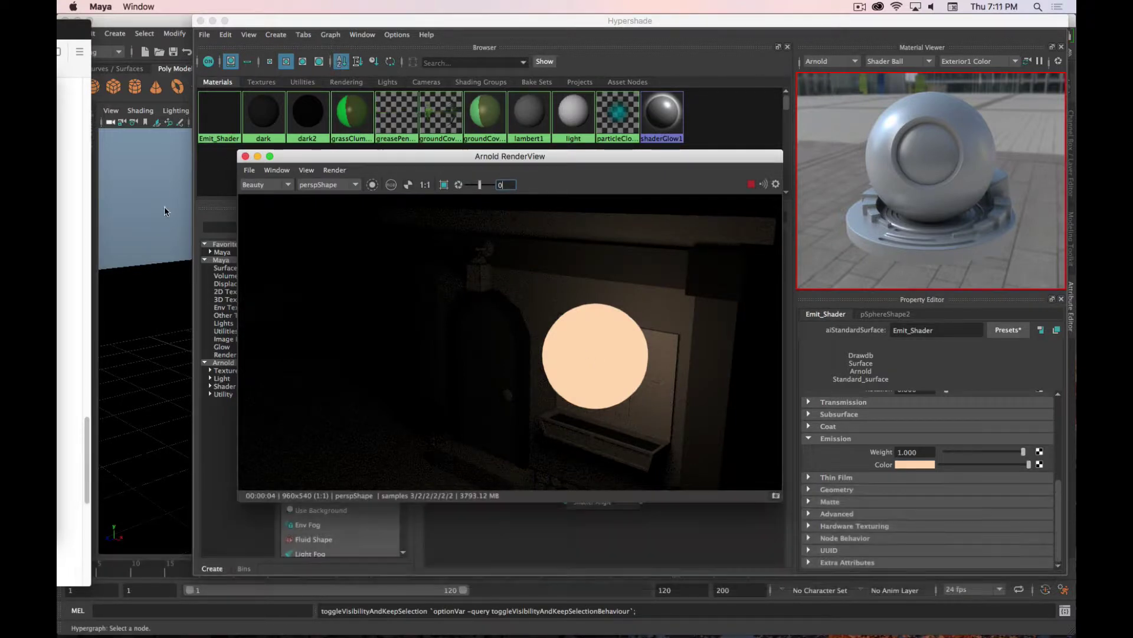
click(200, 21)
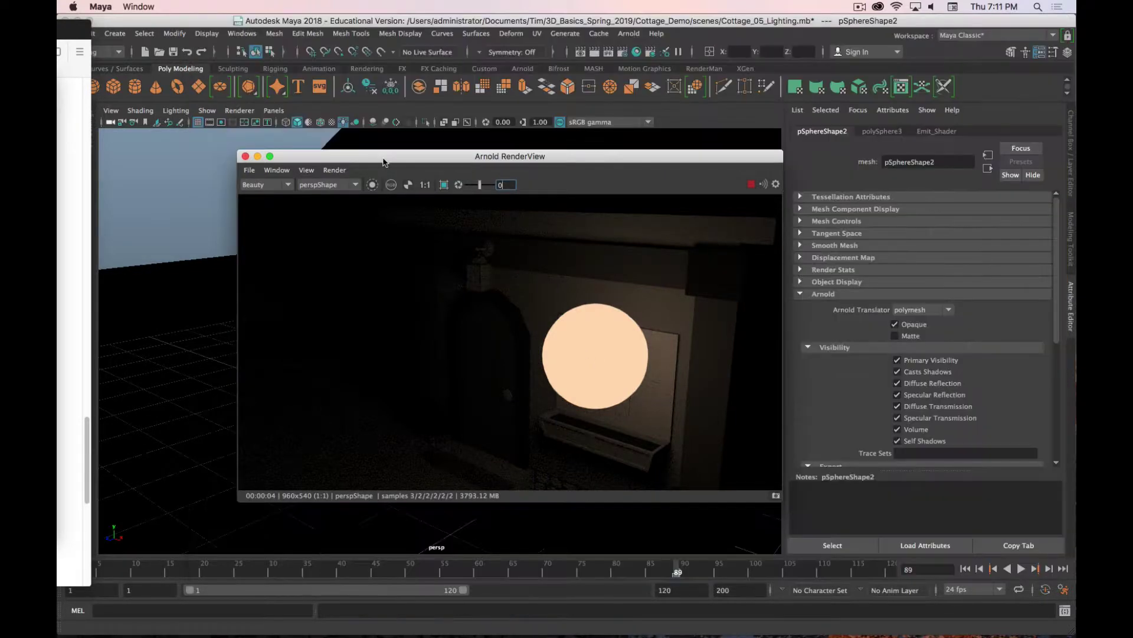
Step: Move the render view off the sphere, select the emissive sphere and delete it from the scene
drag(383, 159, 201, 432)
click(494, 348)
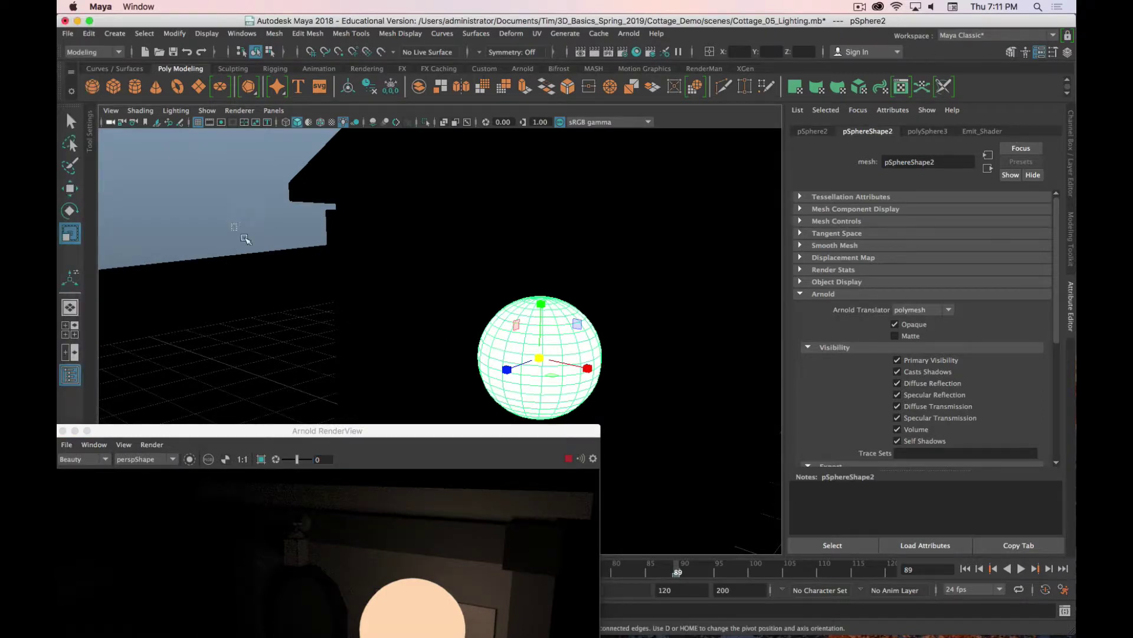
click(241, 236)
click(522, 339)
key(Delete)
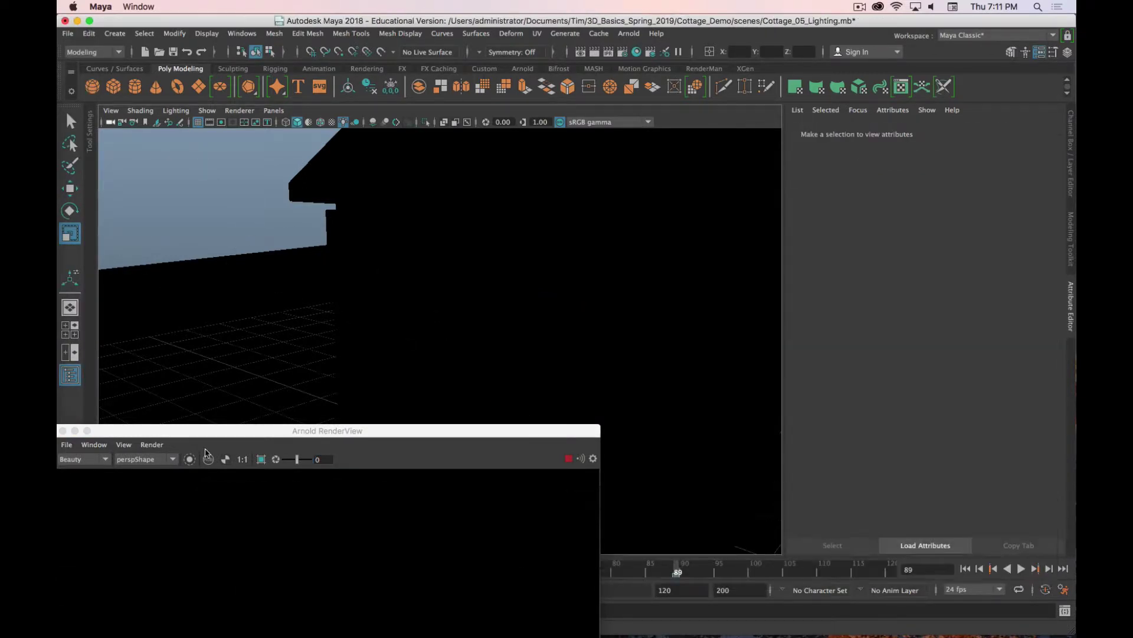
Step: Reposition the render view over the scene and create an ambient light from the standard Maya lights
drag(232, 430, 432, 214)
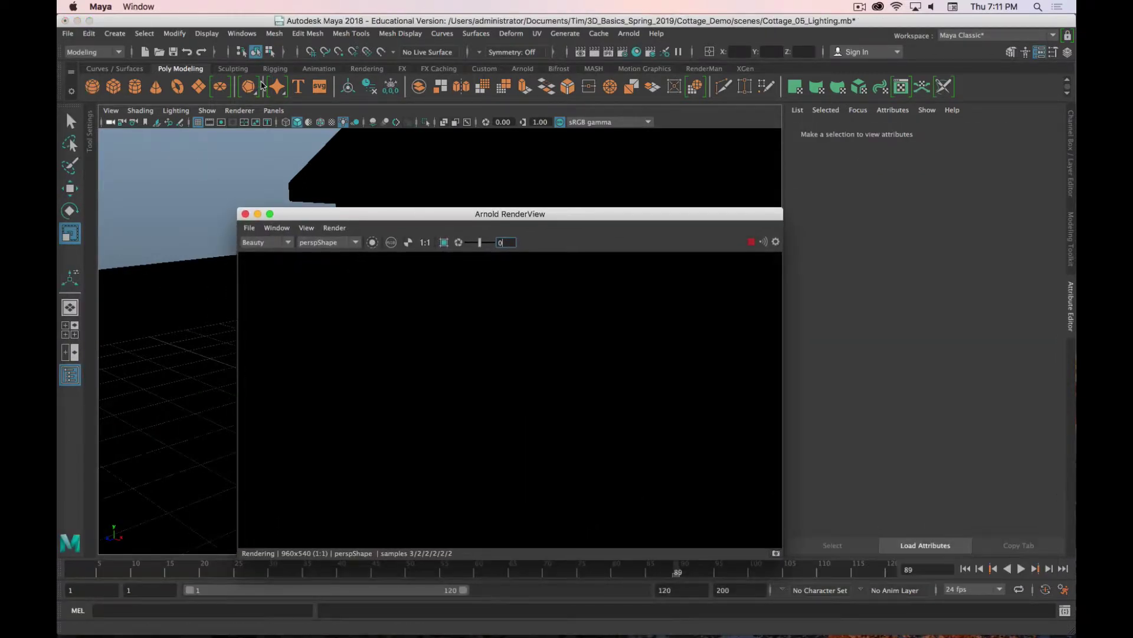
click(522, 69)
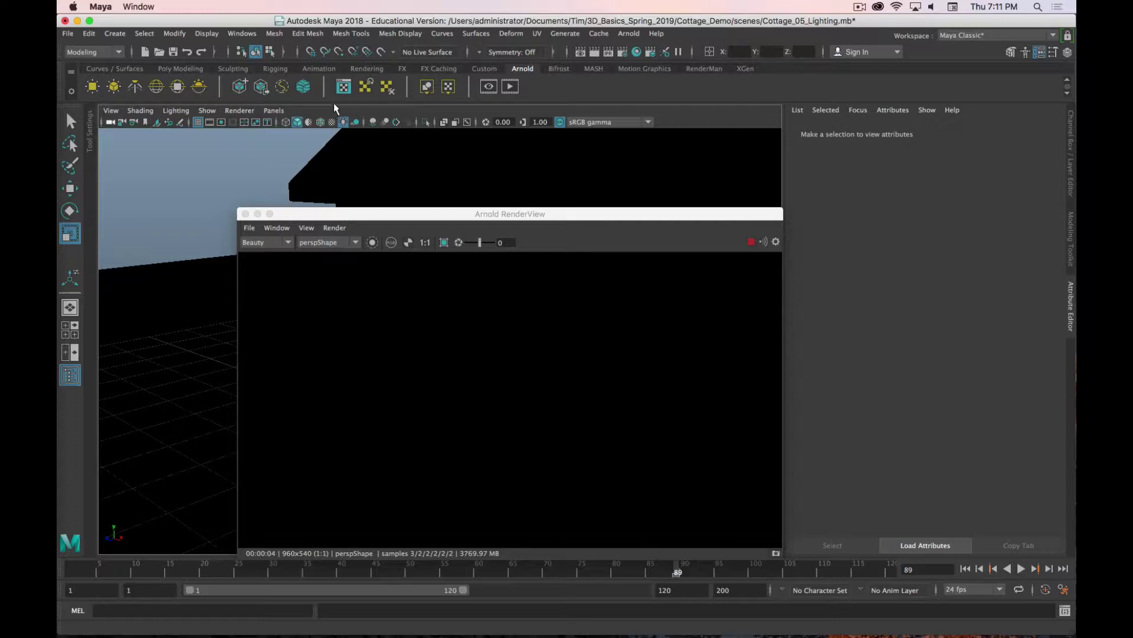
click(367, 69)
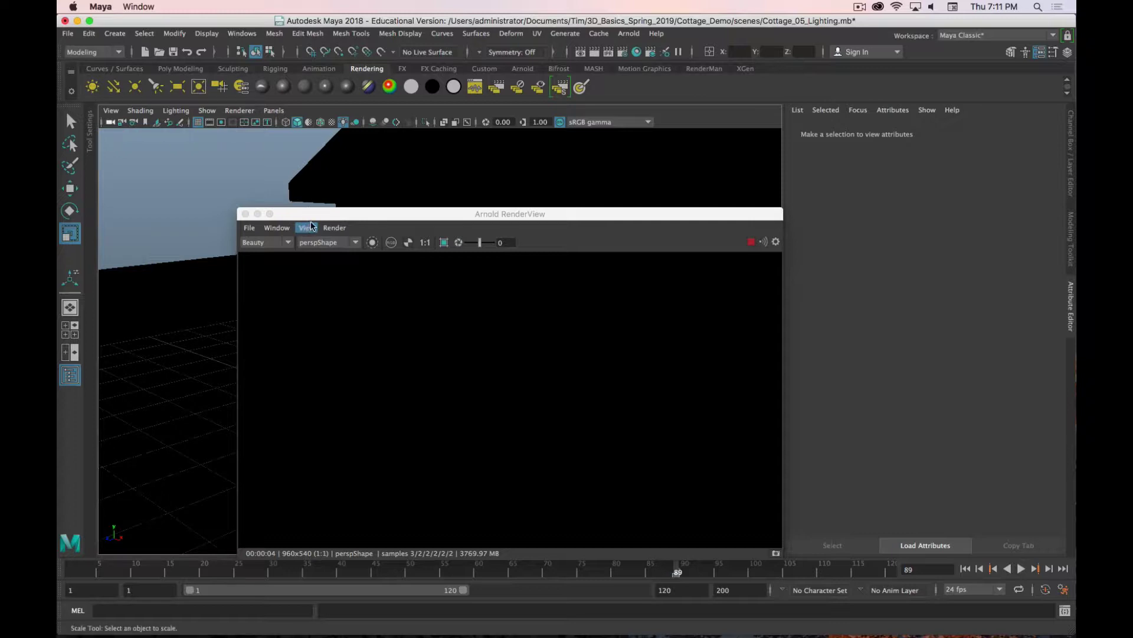
mouse_move(311, 214)
mouse_down()
mouse_move(271, 207)
mouse_move(270, 175)
mouse_move(317, 266)
mouse_move(365, 300)
mouse_move(365, 262)
mouse_move(301, 231)
mouse_move(215, 360)
mouse_move(306, 160)
mouse_move(307, 212)
mouse_move(301, 201)
mouse_up()
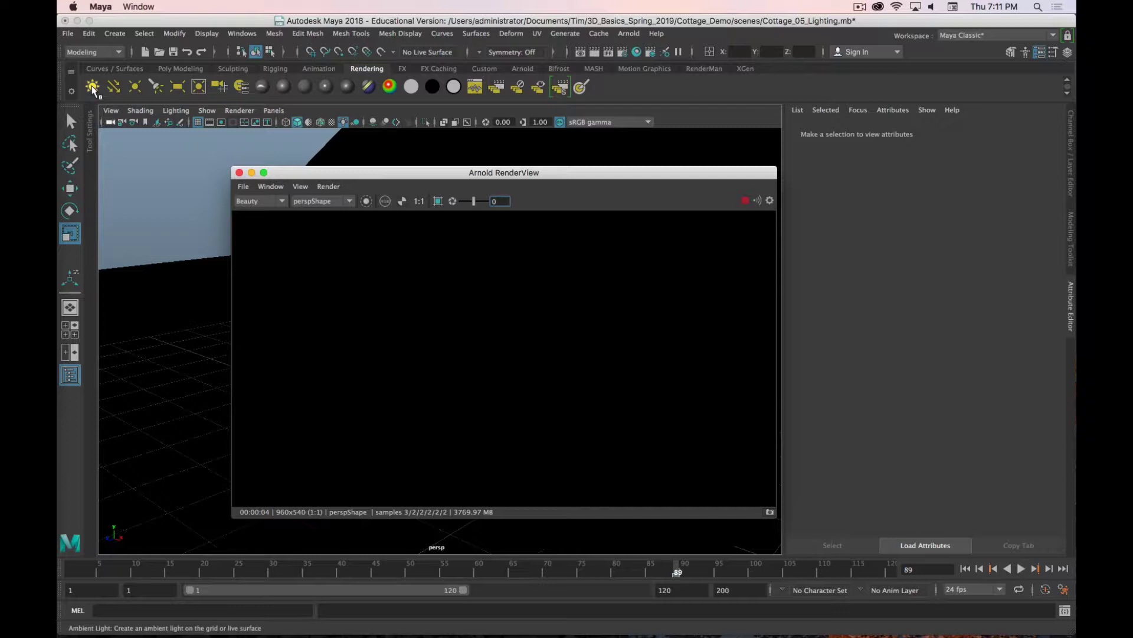
click(93, 88)
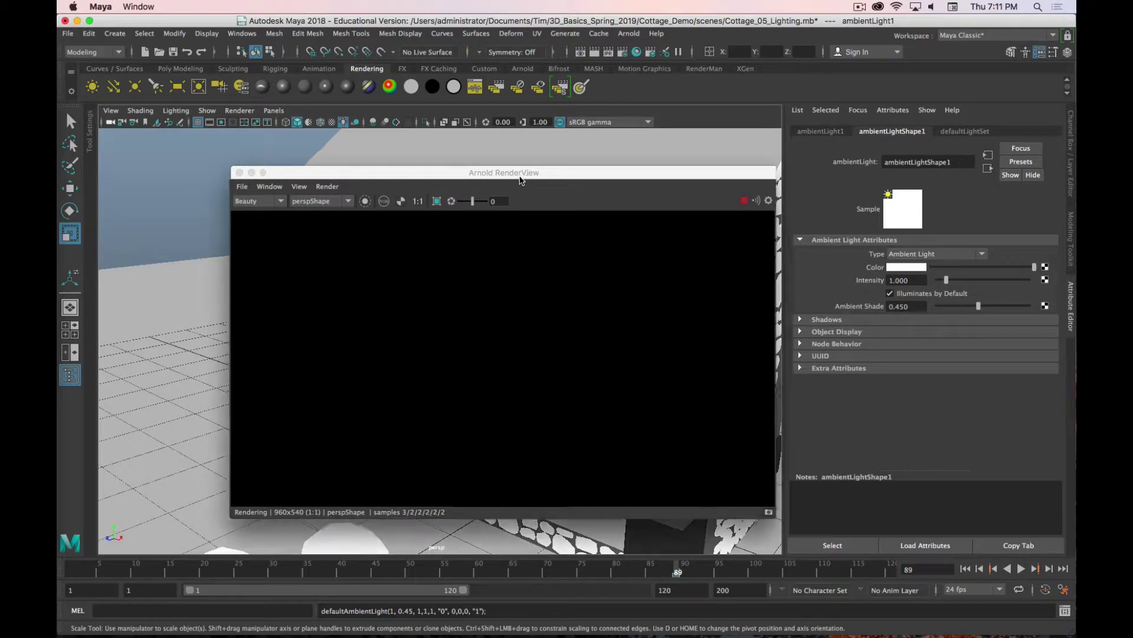
Step: Bring the render view back over the scene and raise the ambient light's Intensity to 4.189
drag(521, 180, 504, 180)
click(221, 173)
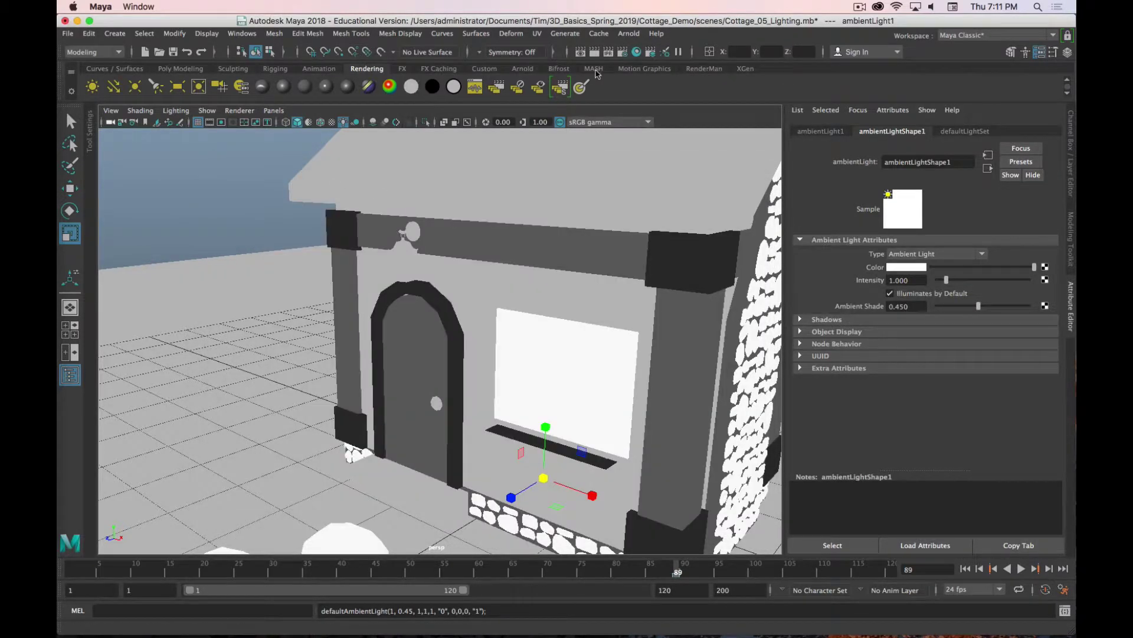
click(523, 69)
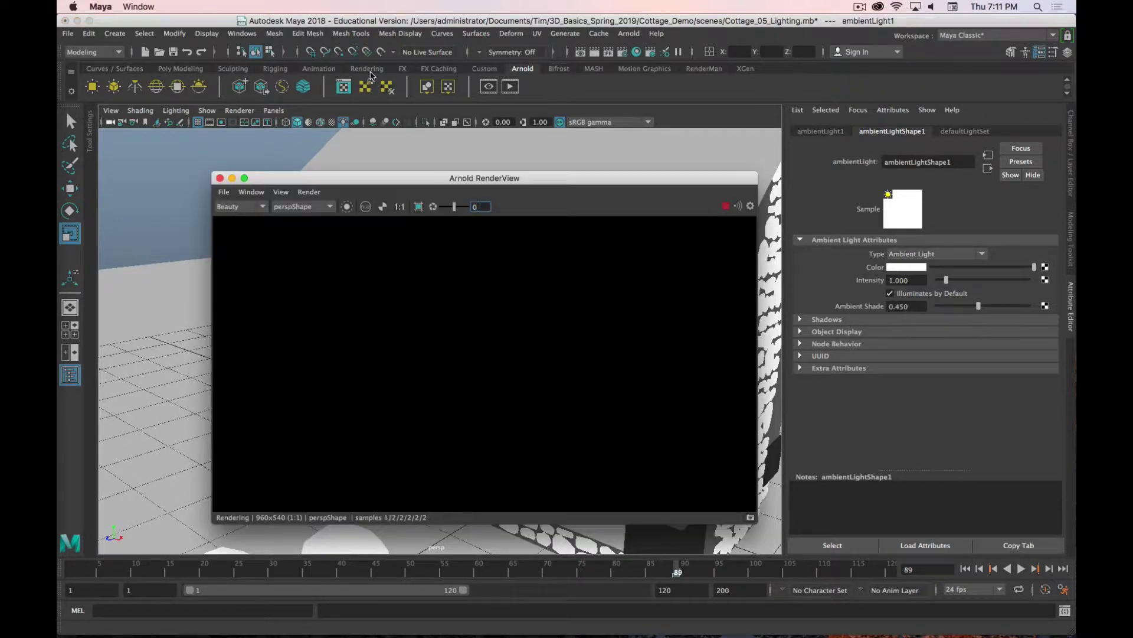
drag(380, 181, 403, 178)
drag(947, 279, 975, 283)
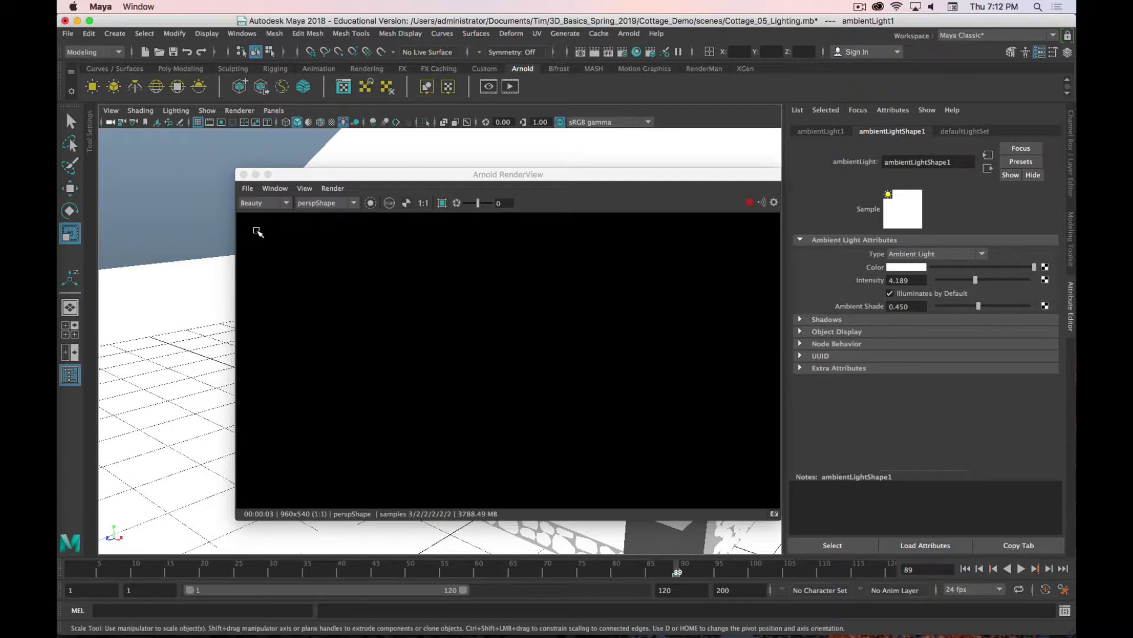
Step: Check the Firefox documentation page briefly, and back in Maya close the render view and delete the ambient light
key(super+Tab)
scroll(74, 324, up, 15)
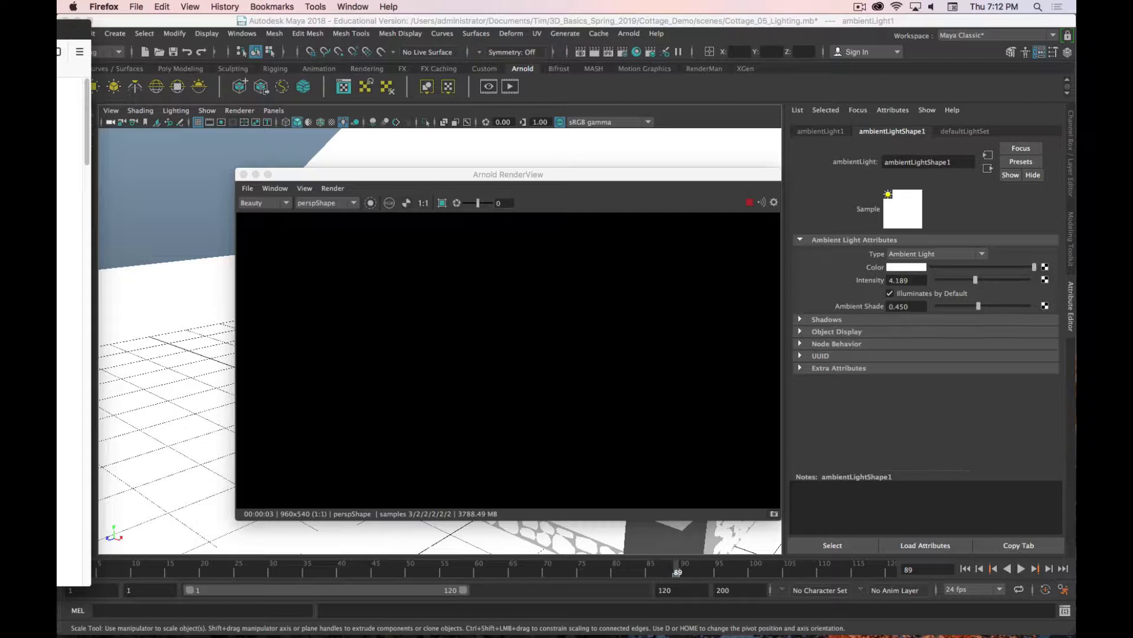
click(243, 175)
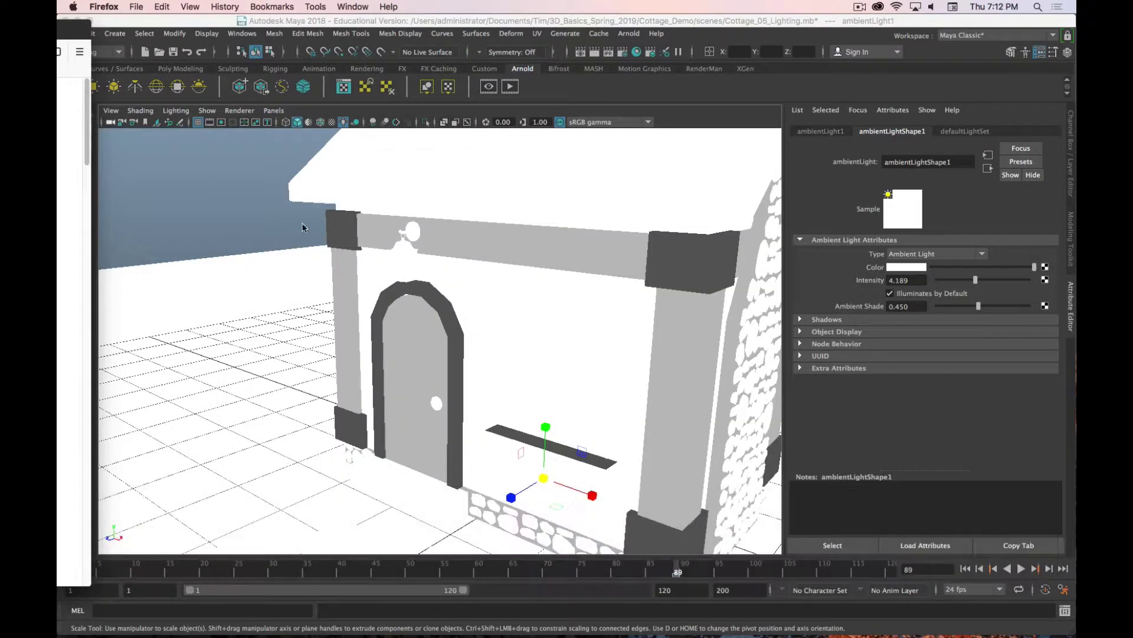
click(304, 227)
key(Delete)
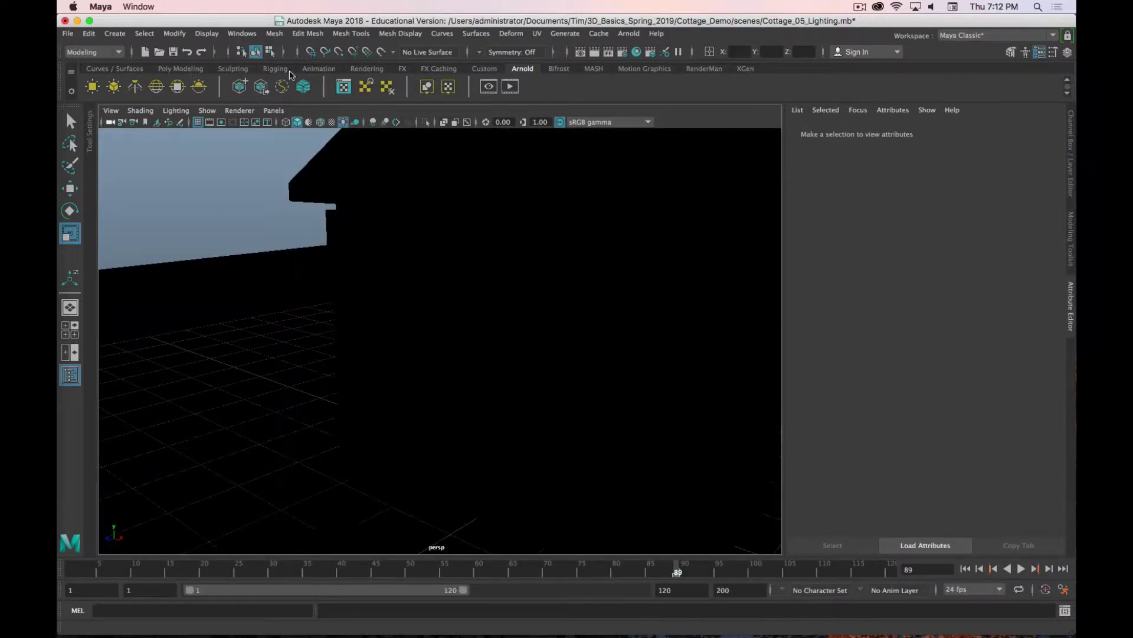
Step: Create a directional light and render the cottage with it in the Arnold render view
click(368, 69)
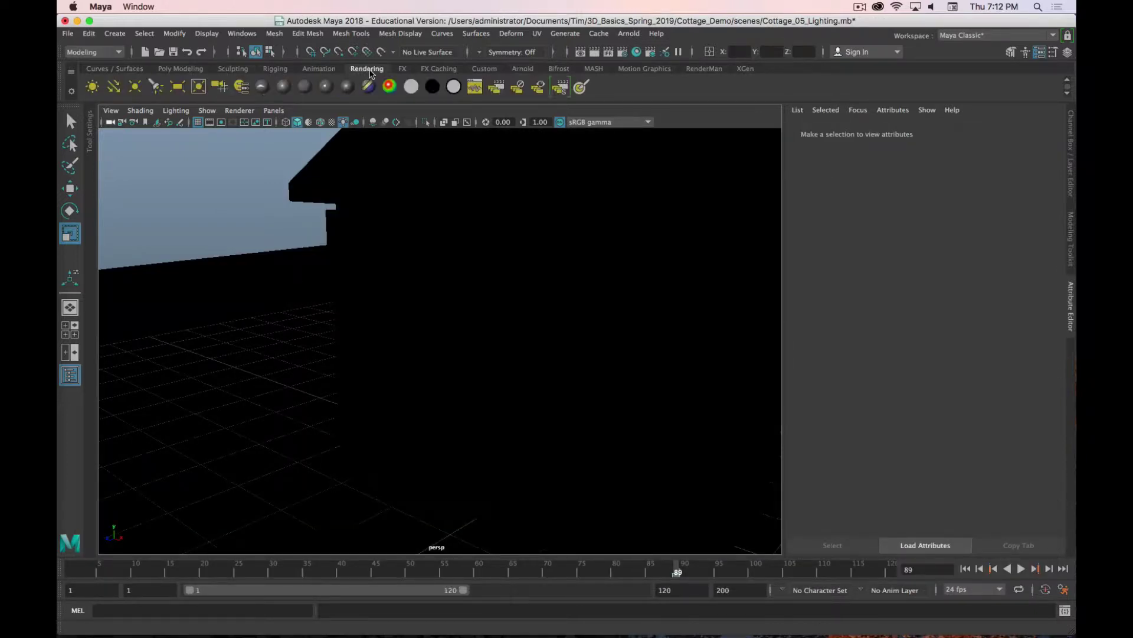
click(119, 87)
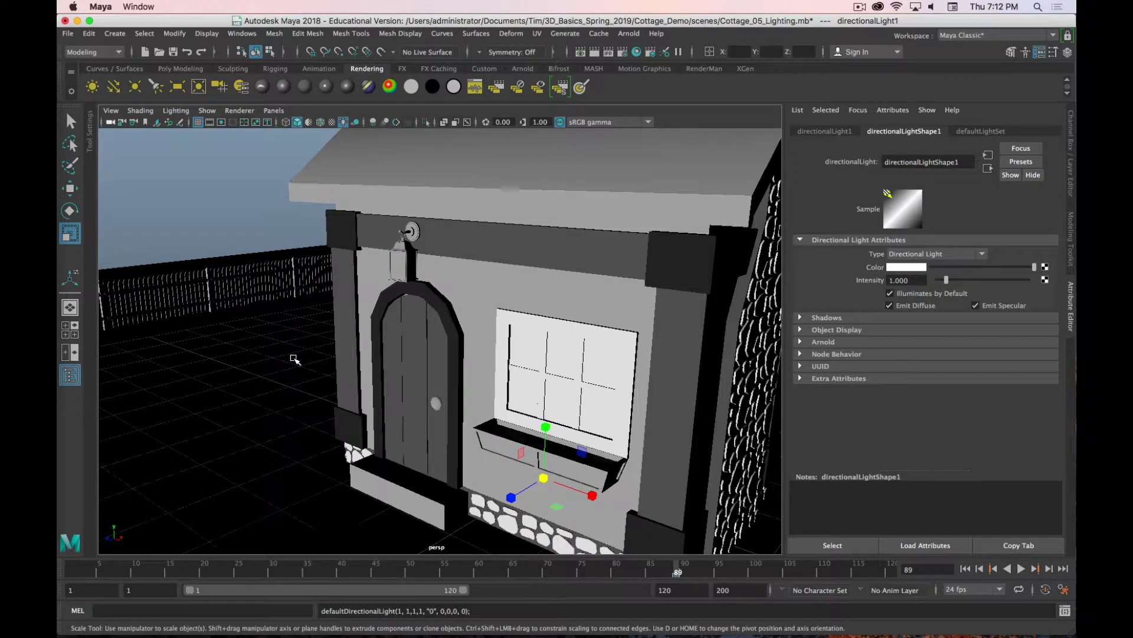
click(522, 68)
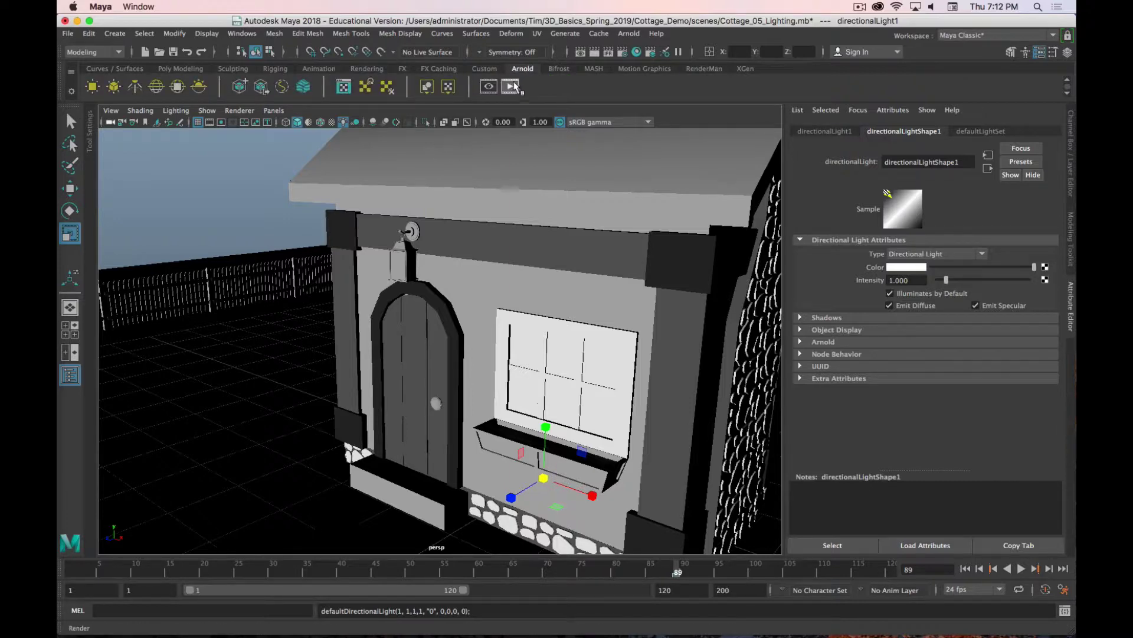
click(511, 86)
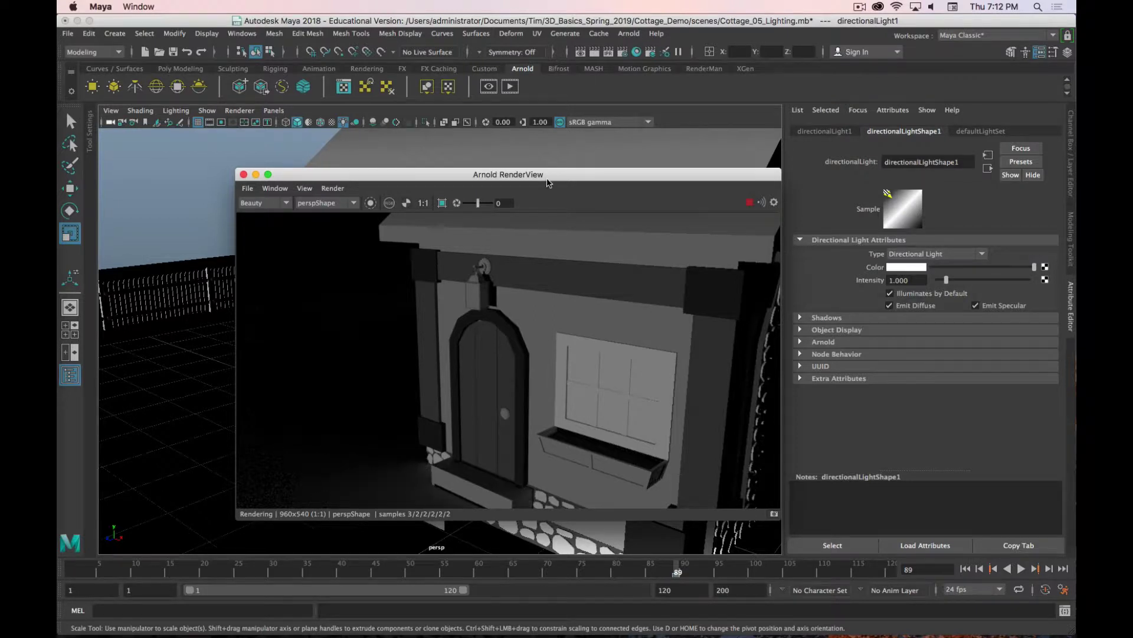
drag(548, 179, 537, 124)
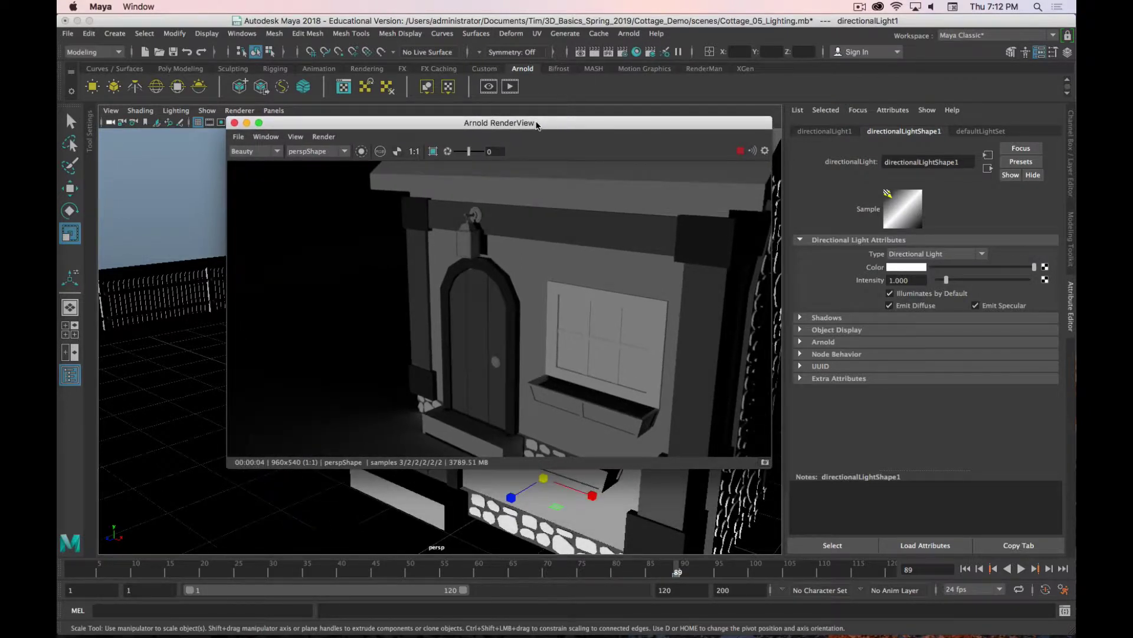
Step: Move the directional light up and out in front of the cottage, keeping the render view beside it for comparison
key(w)
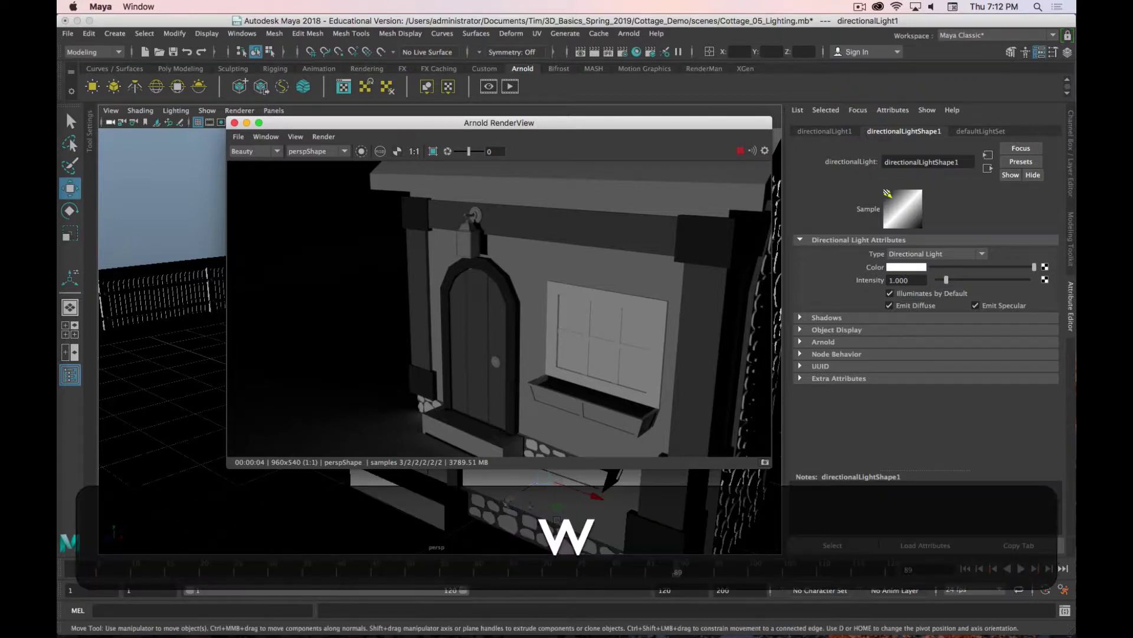
drag(508, 502, 281, 501)
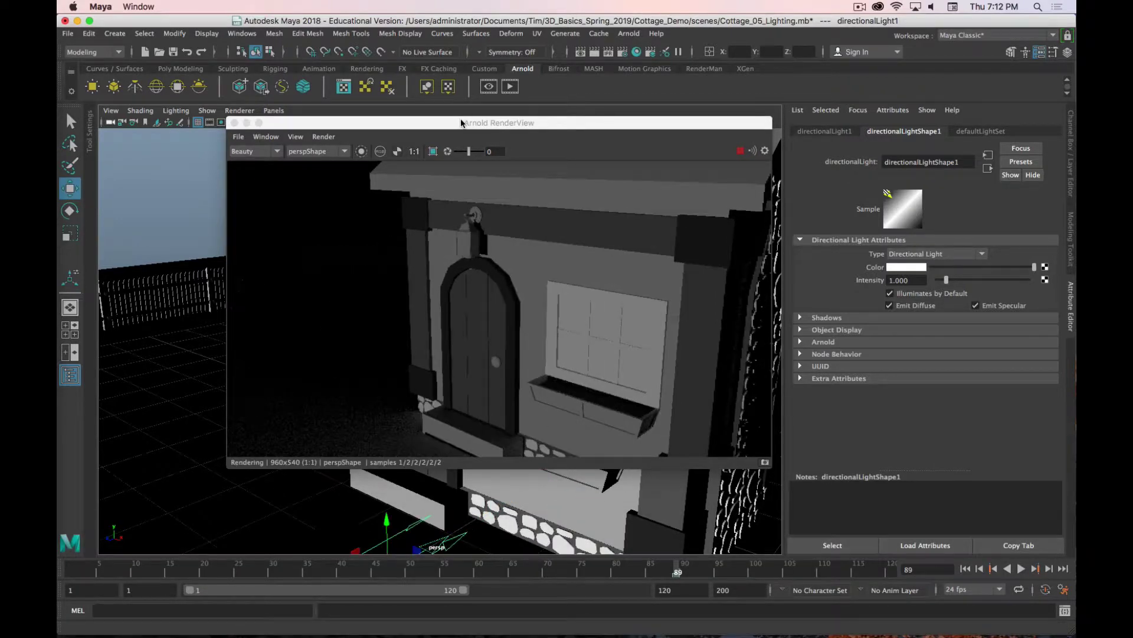
drag(461, 122, 559, 96)
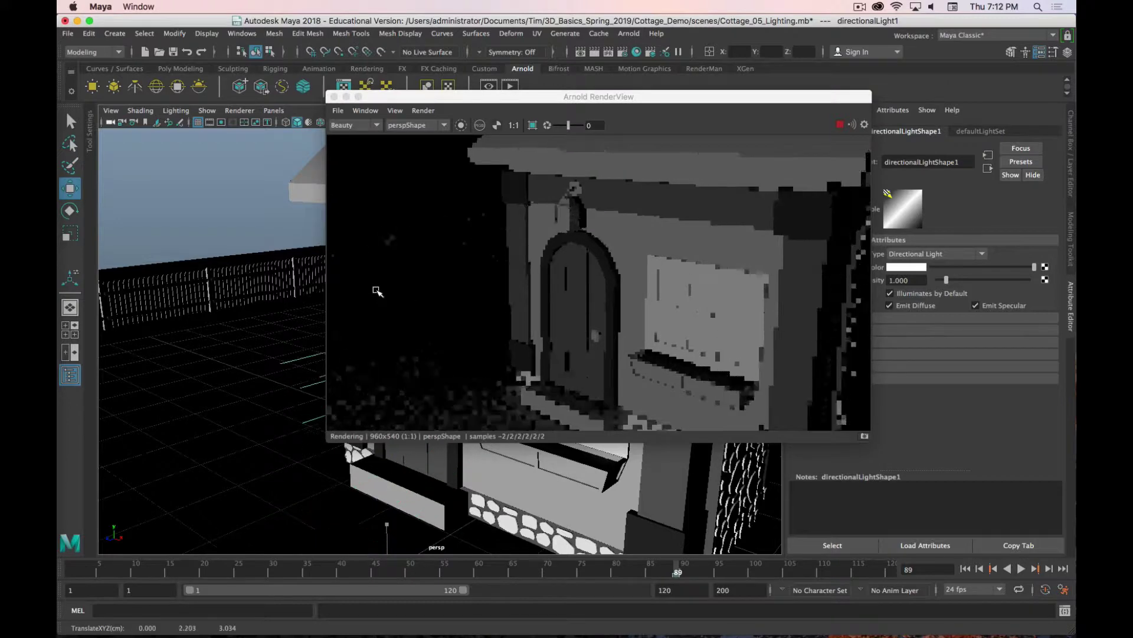
drag(458, 101, 622, 96)
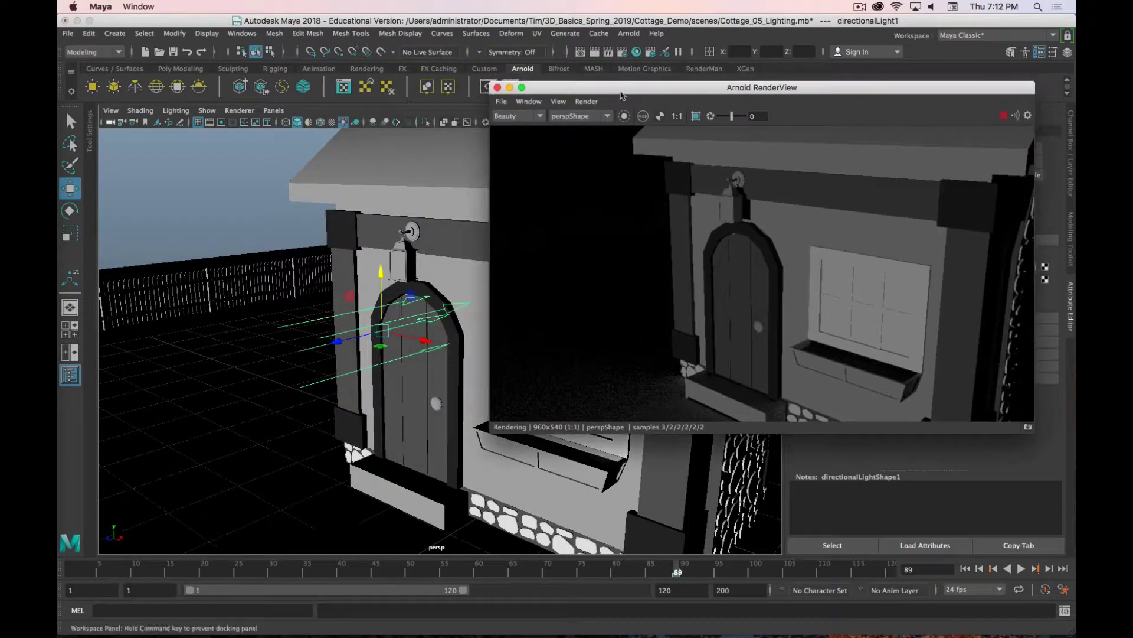
drag(338, 342, 208, 362)
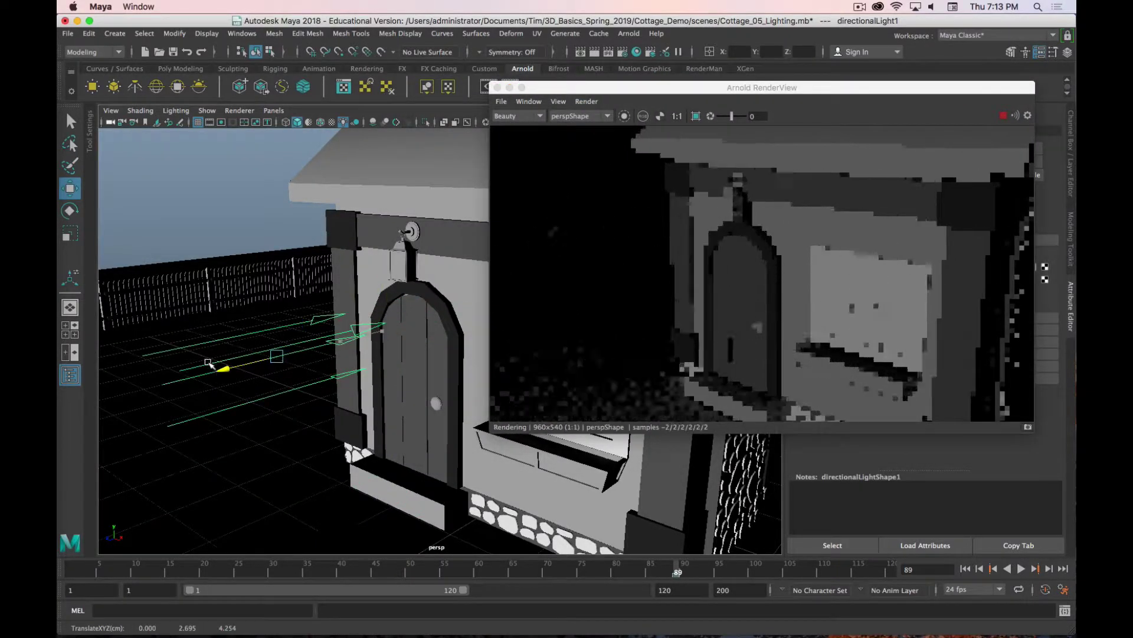
Step: Rotate the directional light about its vertical axis to about -47° and raise it to about Y 3.1 beside the cottage door
key(e)
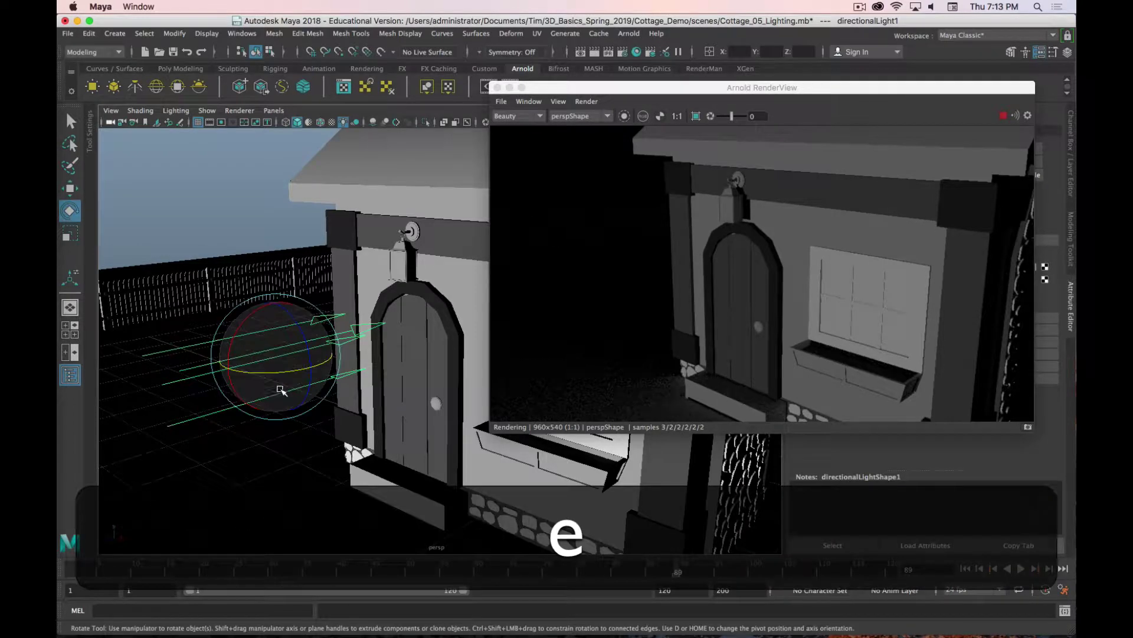
mouse_move(282, 372)
mouse_down()
mouse_move(240, 360)
mouse_move(276, 368)
mouse_move(297, 355)
mouse_move(266, 375)
mouse_up()
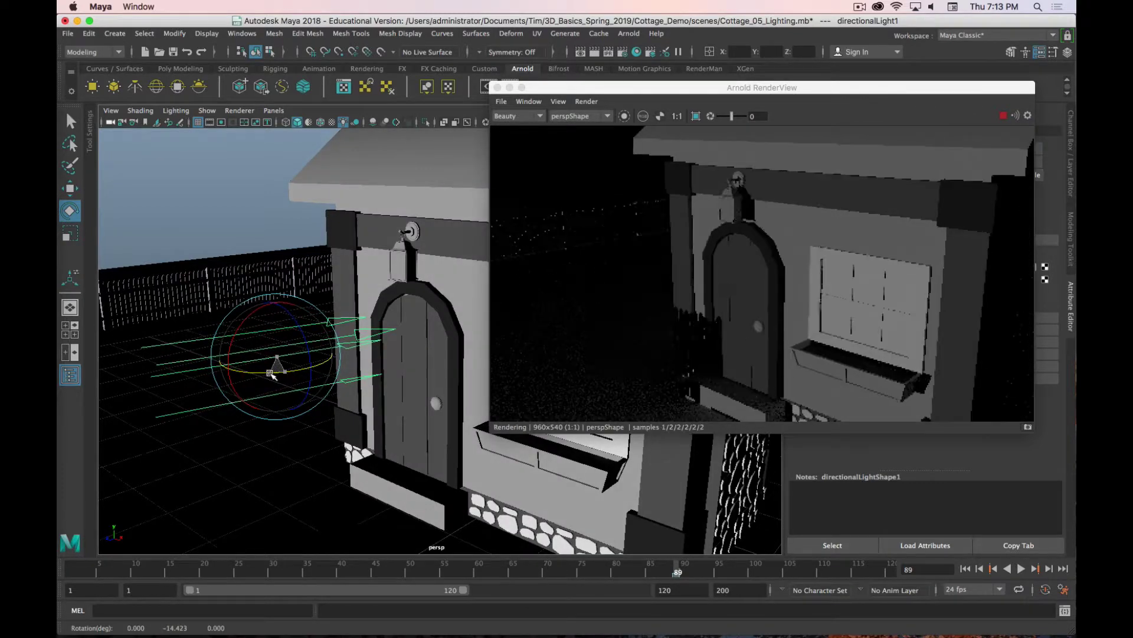
key(w)
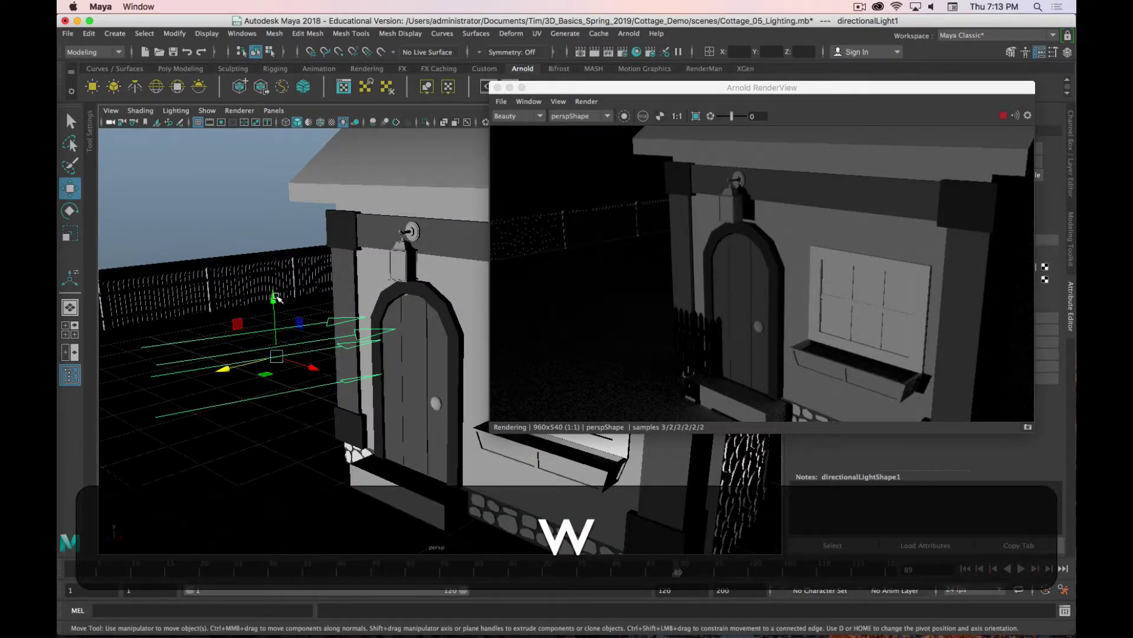
drag(277, 299, 378, 239)
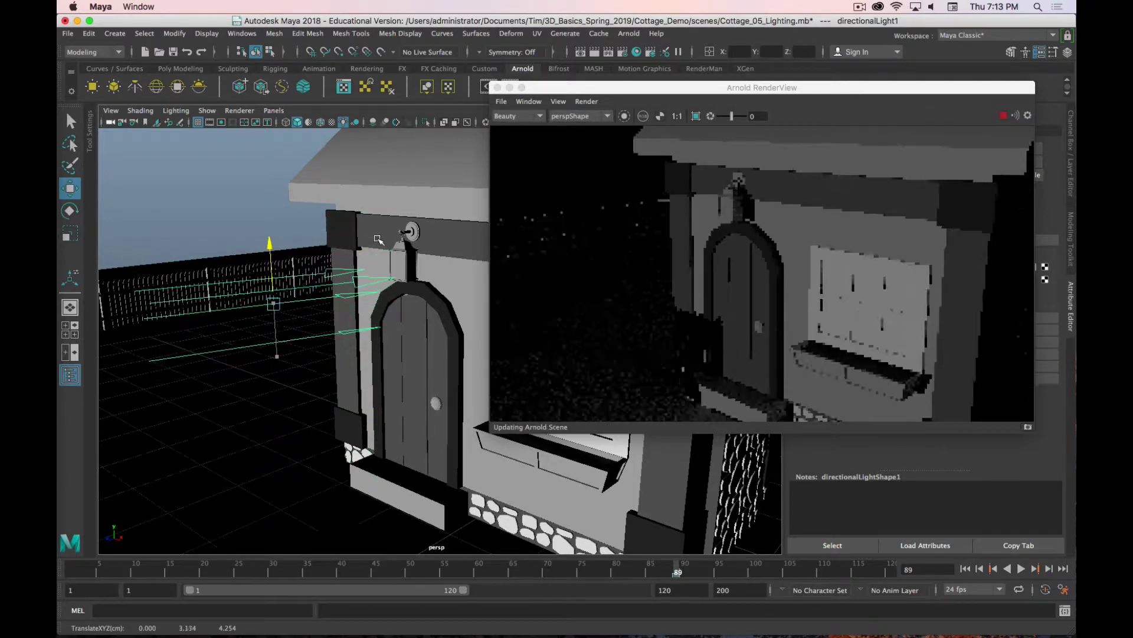
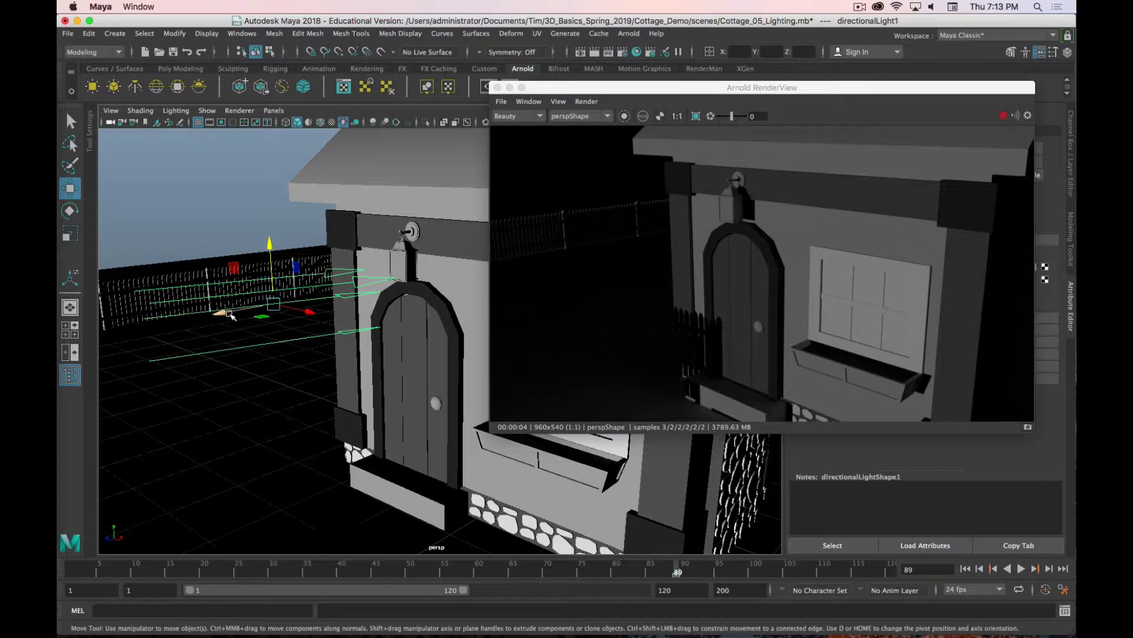
drag(229, 311, 272, 313)
key(e)
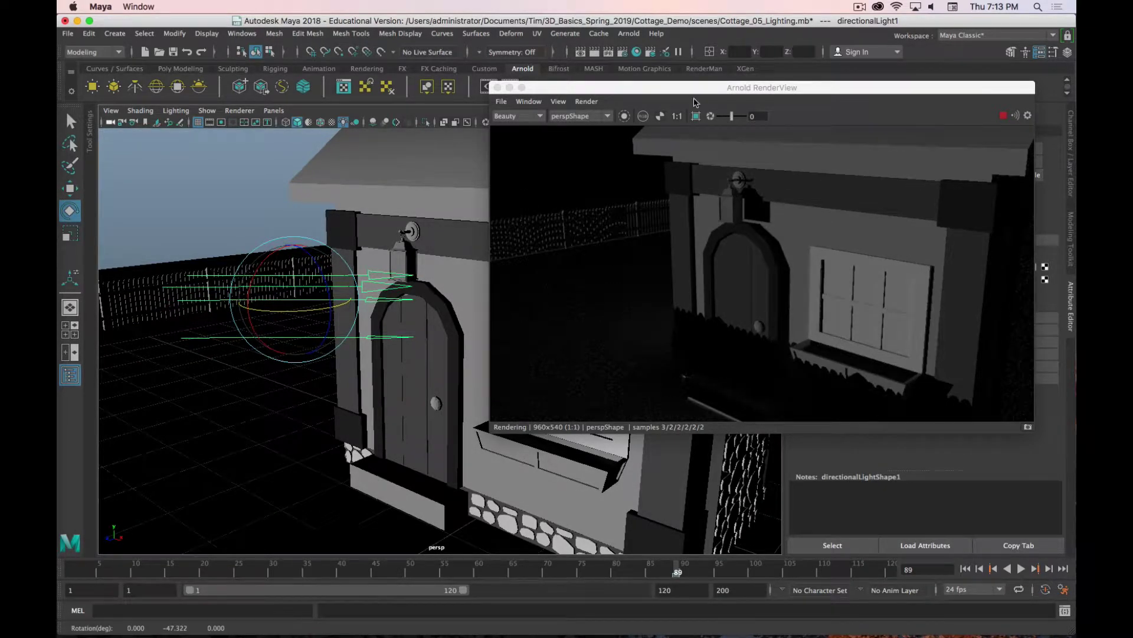
Step: Try an Arnold colour temperature of about 5843 on the directional light and switch Use Color Temperature off again
drag(686, 90, 422, 272)
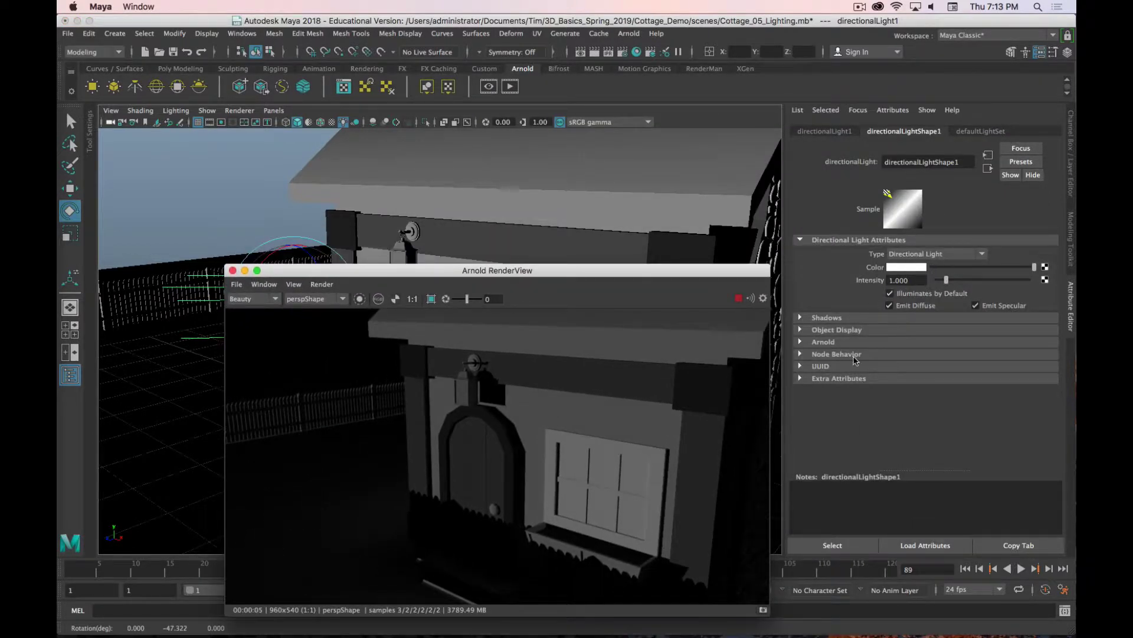
click(815, 342)
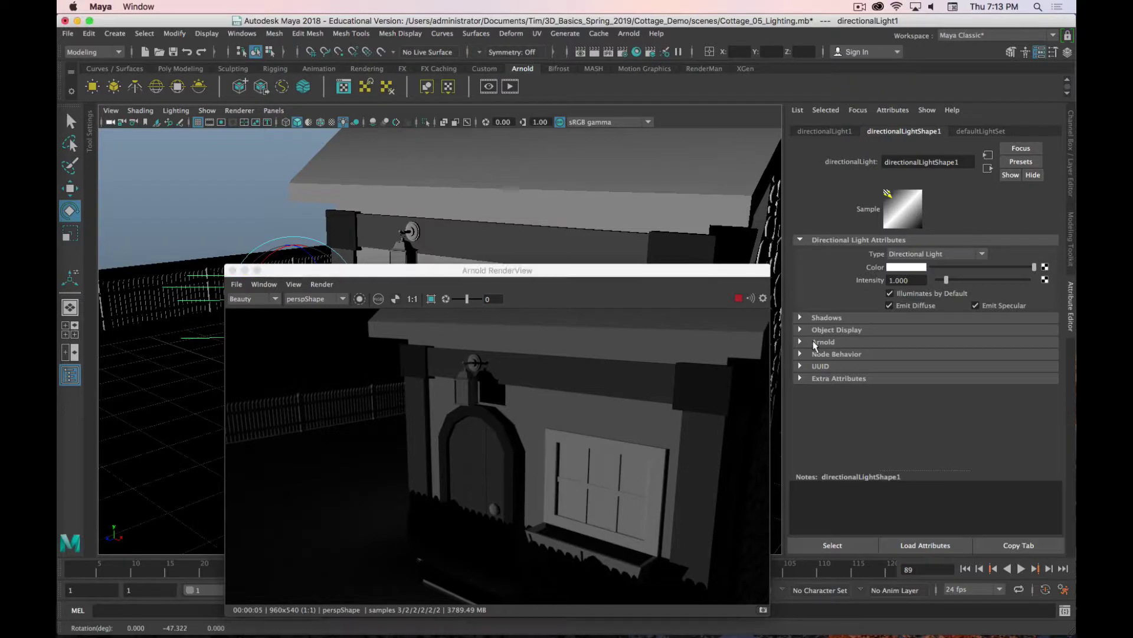
scroll(835, 376, down, 1)
scroll(835, 376, down, 3)
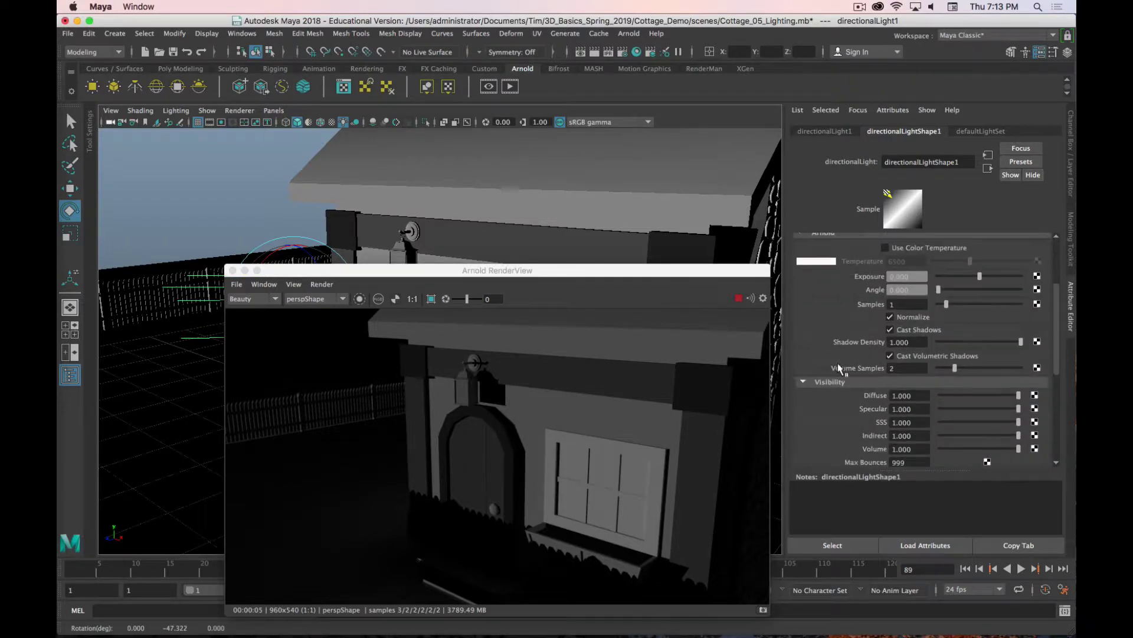
scroll(839, 366, up, 2)
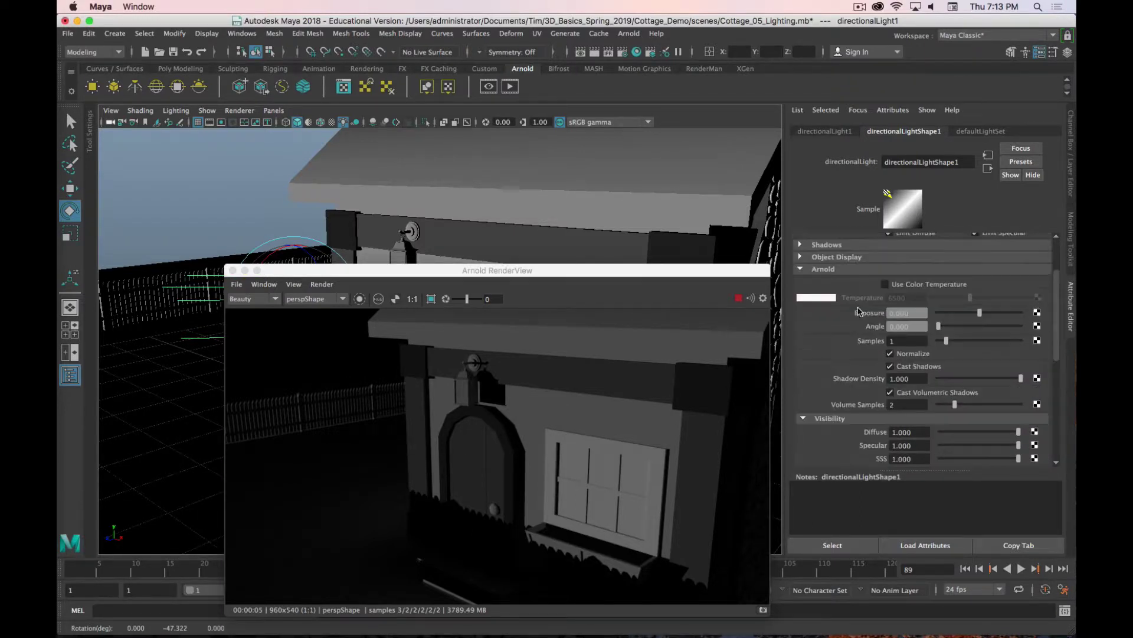
click(886, 285)
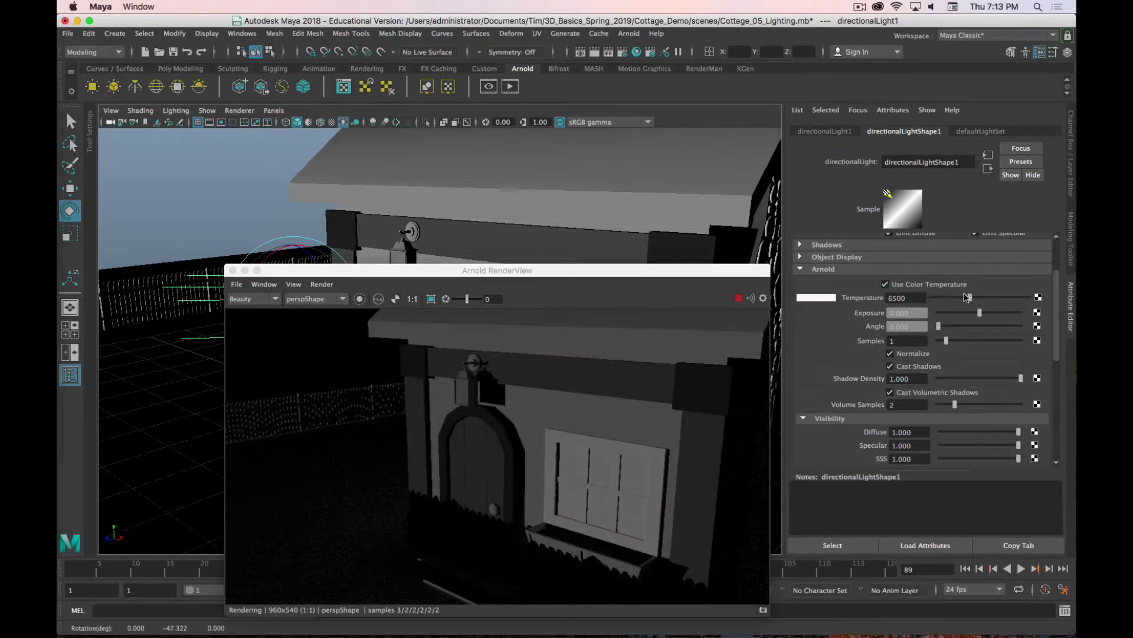
mouse_move(968, 297)
mouse_down()
mouse_move(979, 301)
mouse_move(948, 304)
mouse_move(1007, 307)
mouse_move(965, 307)
mouse_up()
click(886, 284)
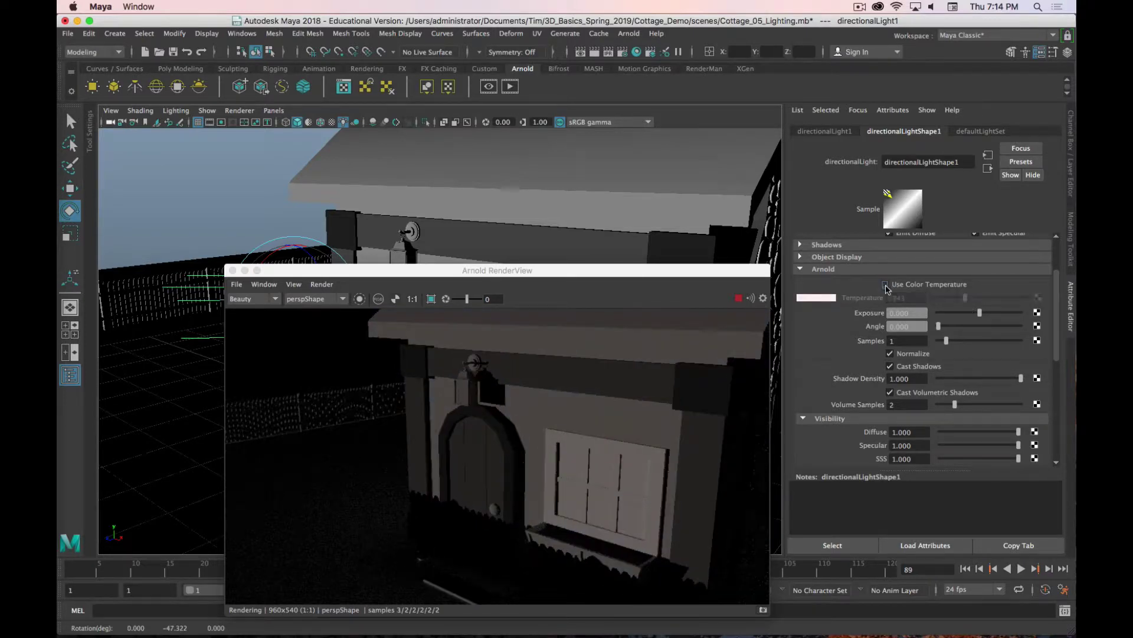
Step: Try Arnold angles of about 6 and 5 on the directional light and return the angle to 0
drag(945, 329, 985, 332)
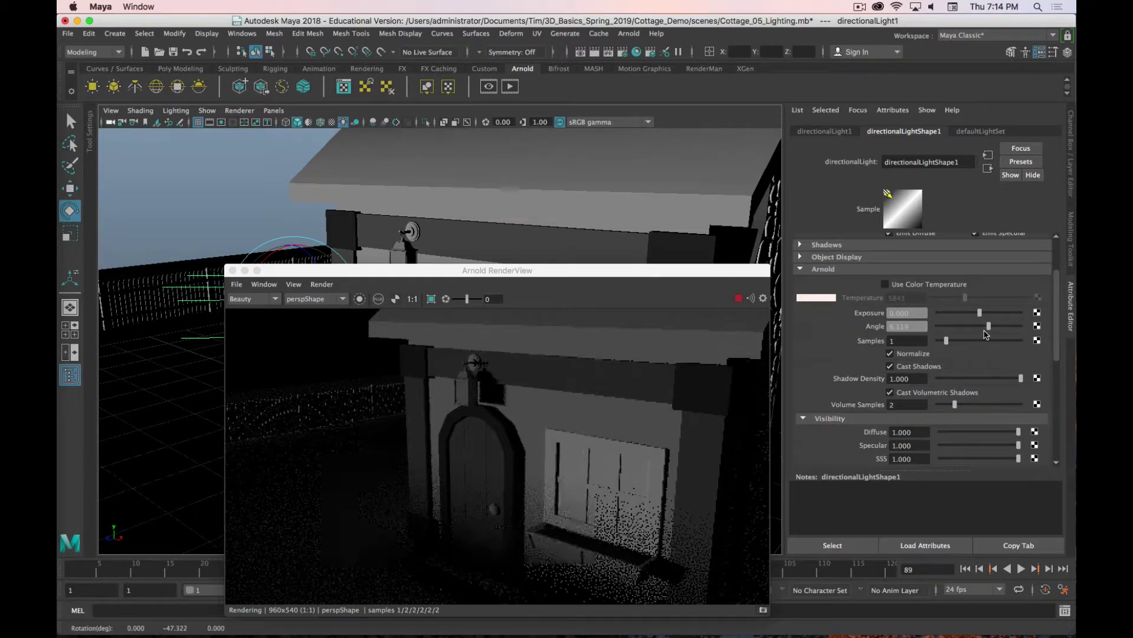
drag(548, 271, 560, 144)
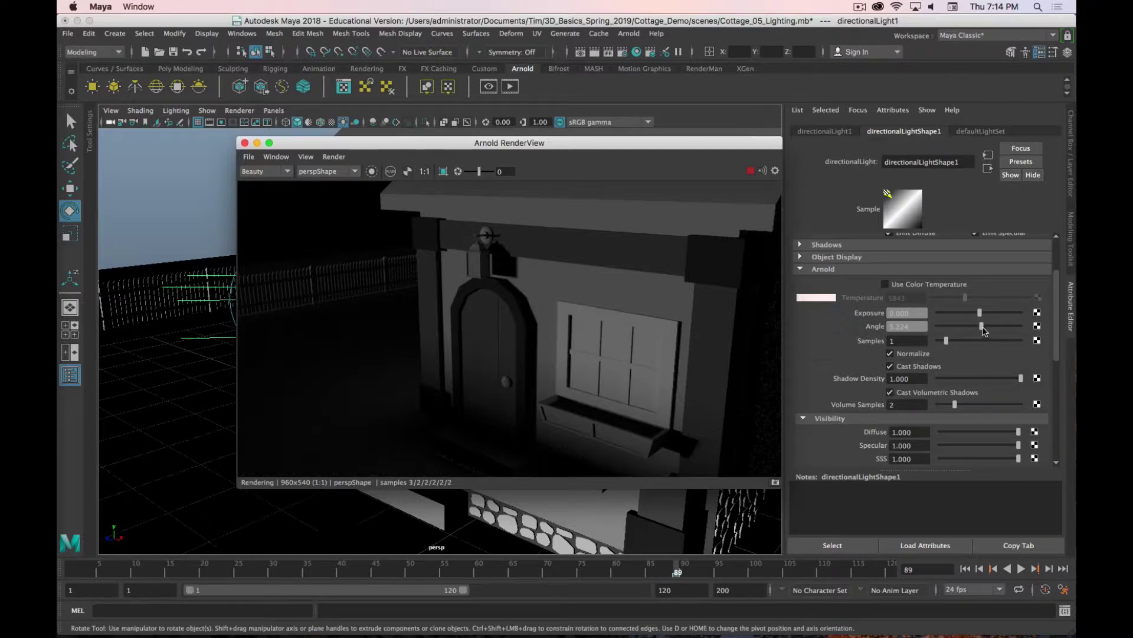
drag(983, 327, 928, 343)
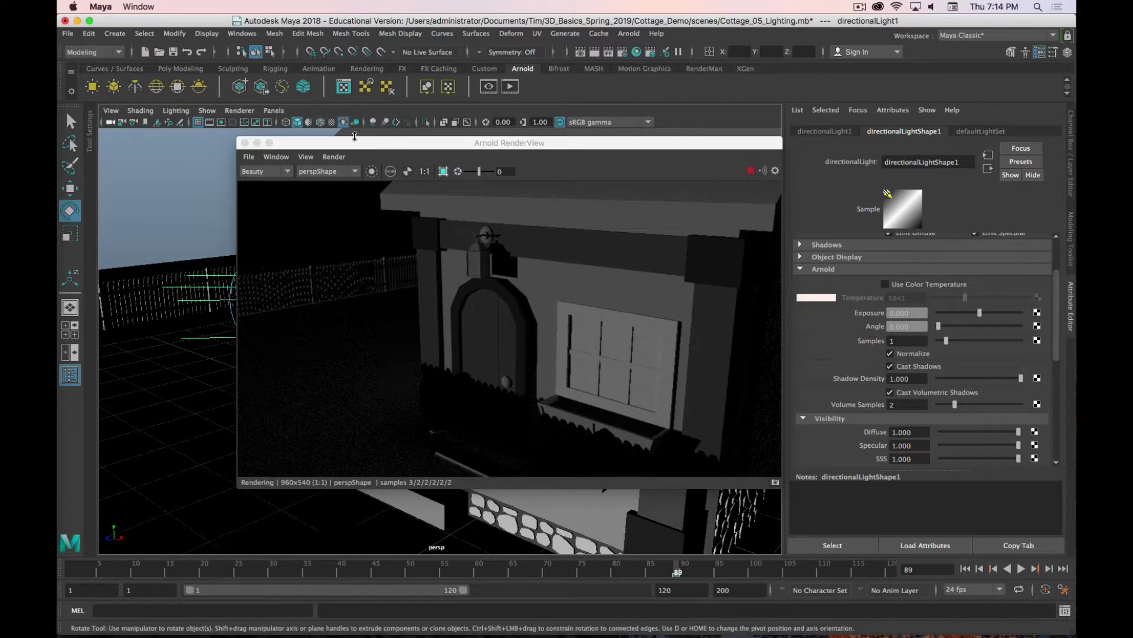
Step: Tilt the directional light downward so the whole cottage casts a shadow across the ground in the render
drag(356, 142, 0, 172)
scroll(245, 315, down, 10)
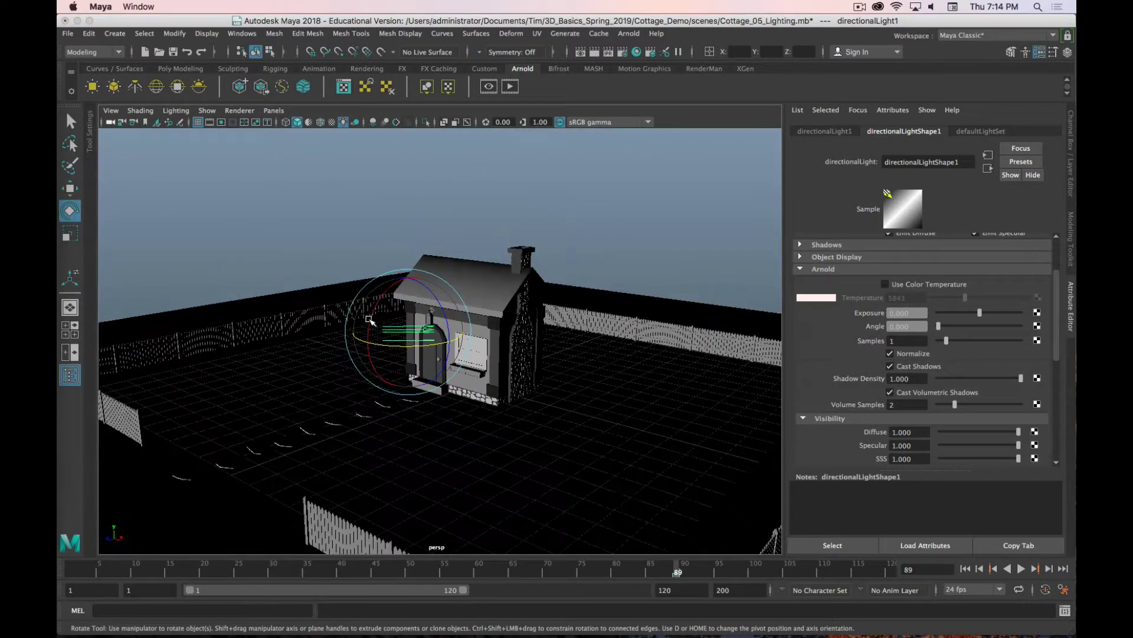
drag(374, 310, 450, 273)
drag(56, 149, 527, 140)
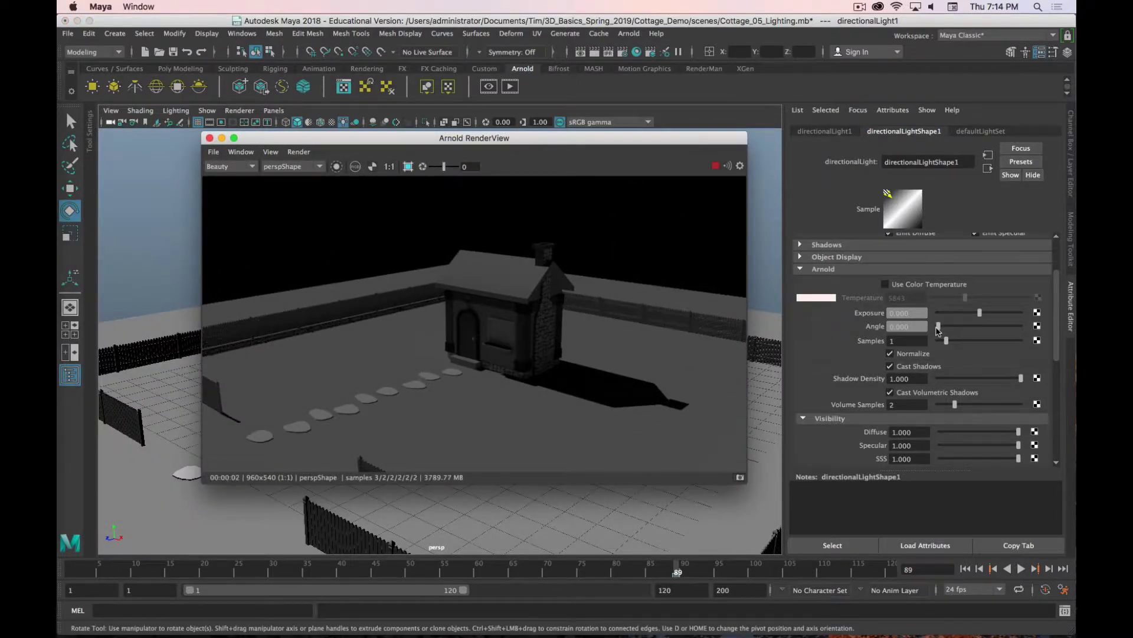
Step: Compare shadow softness with directional light angles of about 1.1 and 10, and set the angle back to 0
mouse_move(939, 325)
mouse_down()
mouse_move(1050, 334)
mouse_move(948, 327)
mouse_up()
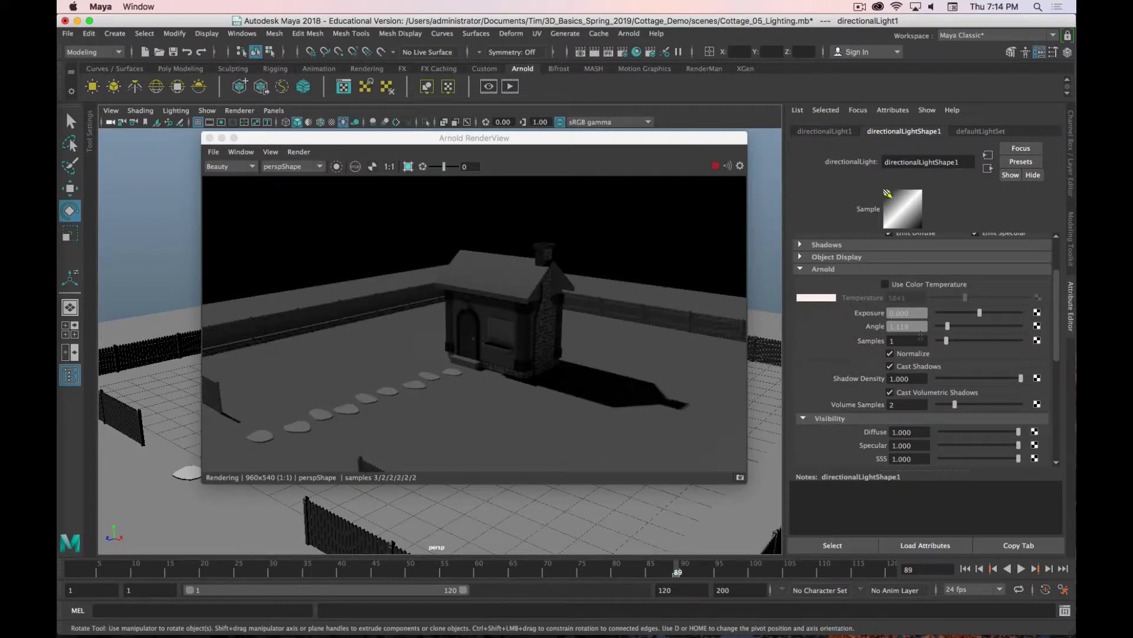
drag(947, 327, 1026, 328)
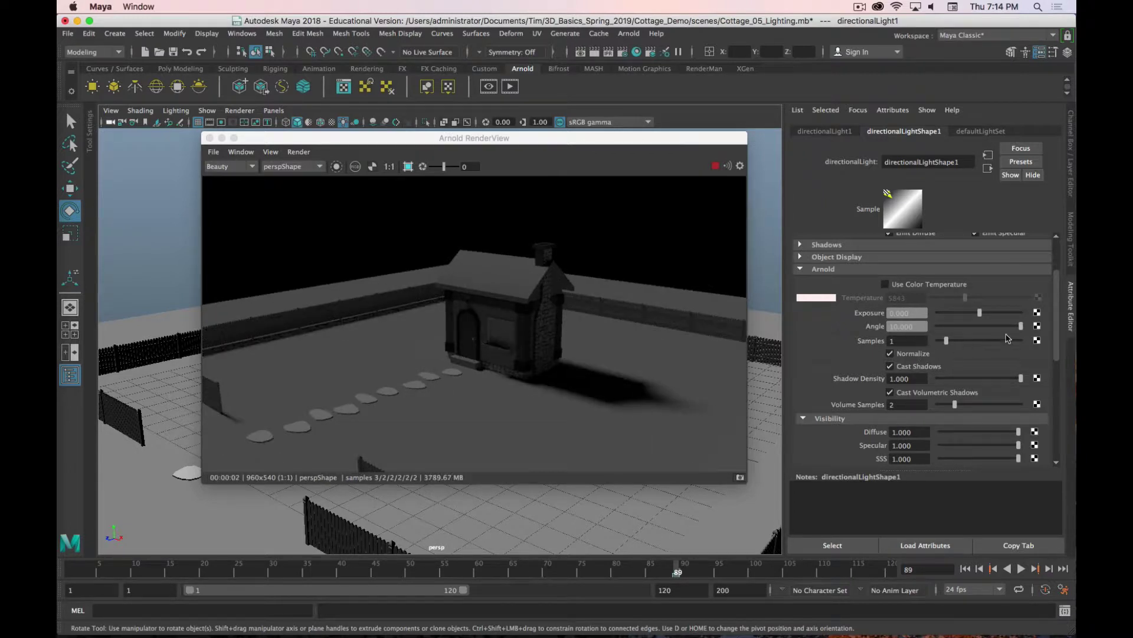
drag(1020, 327, 939, 327)
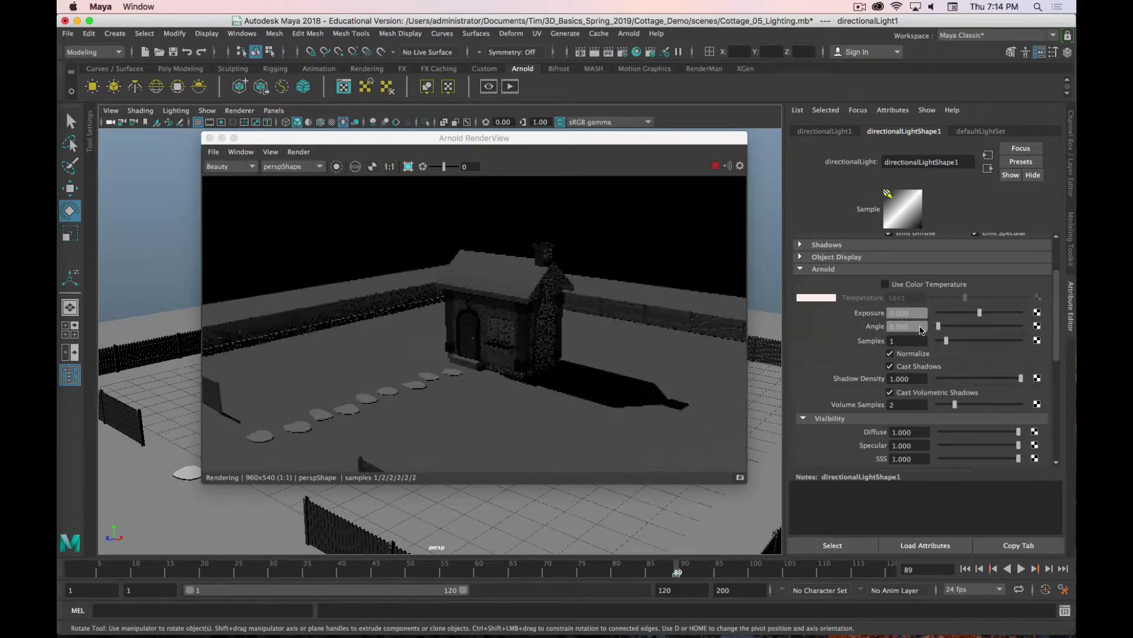
scroll(845, 429, down, 3)
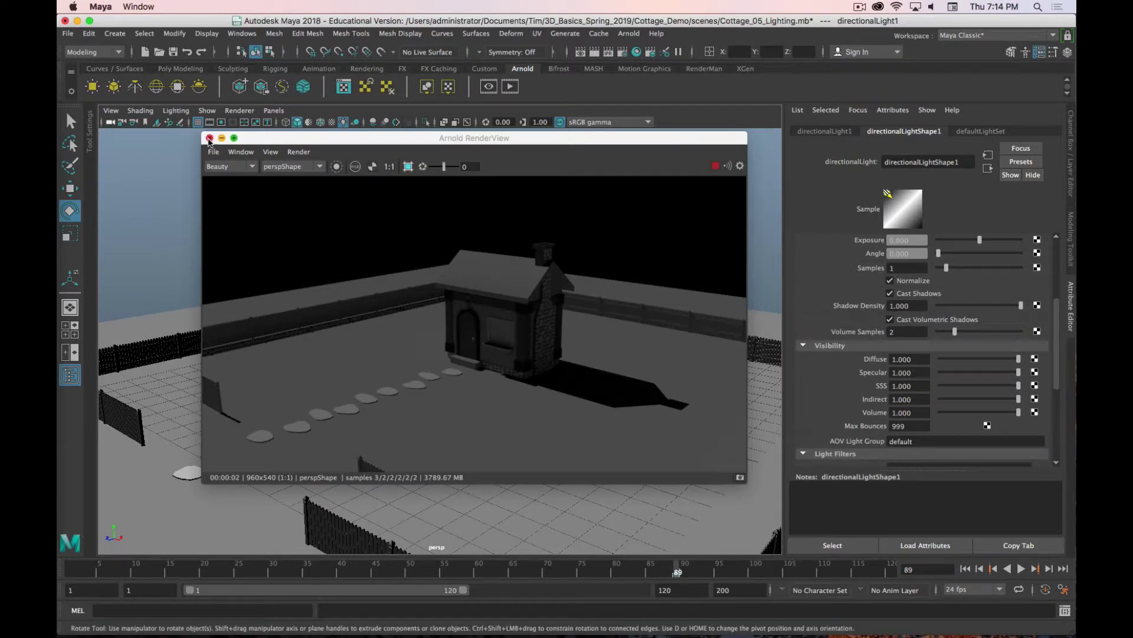
Step: Delete the directional light from the scene
drag(266, 138, 330, 433)
key(BackSpace)
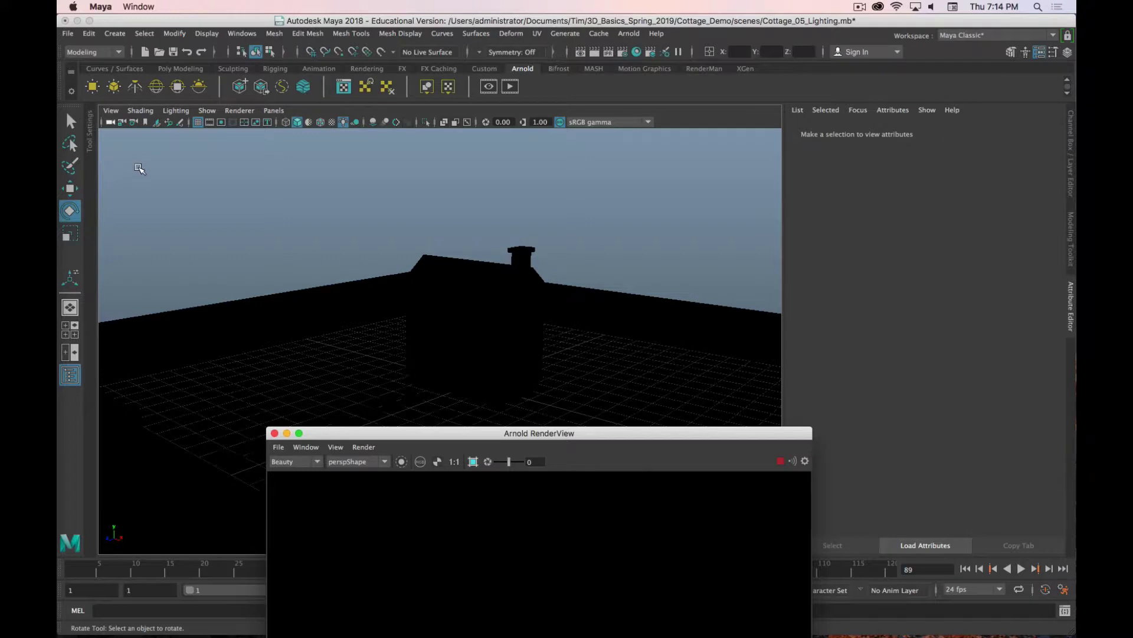
key(super+period)
Step: Create a standard Maya point light in the cottage scene
drag(416, 433, 568, 223)
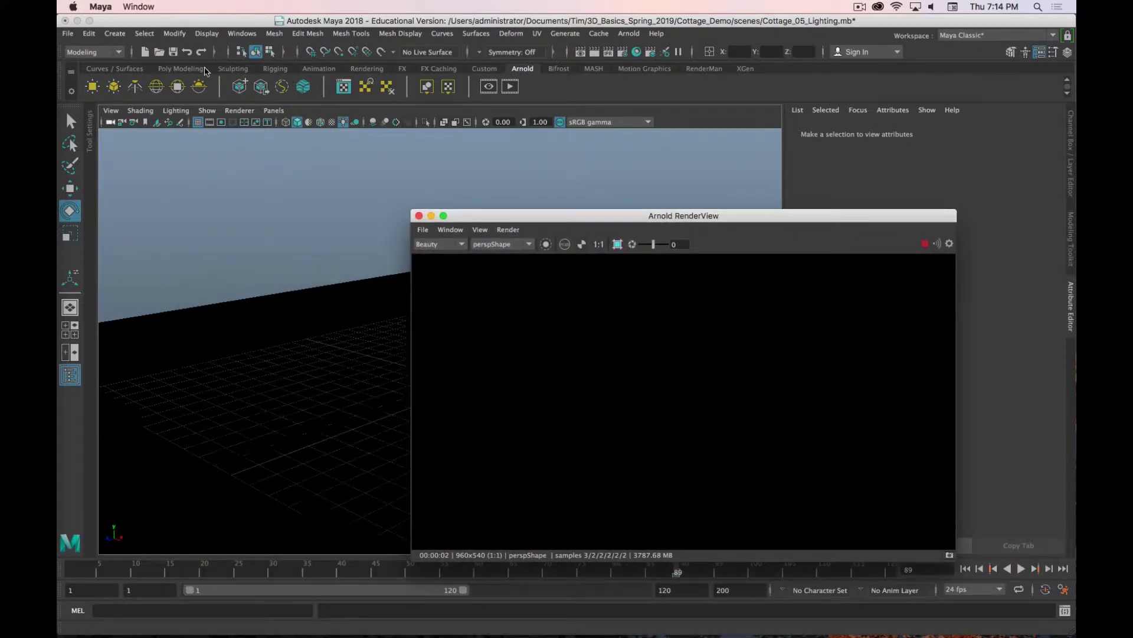
click(186, 71)
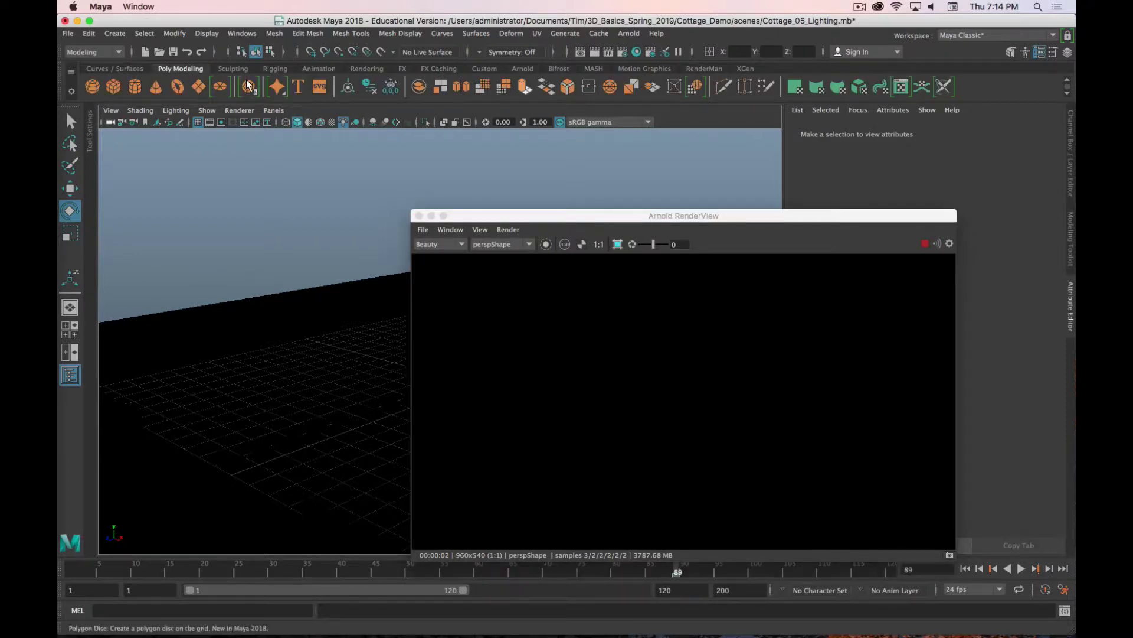
click(367, 69)
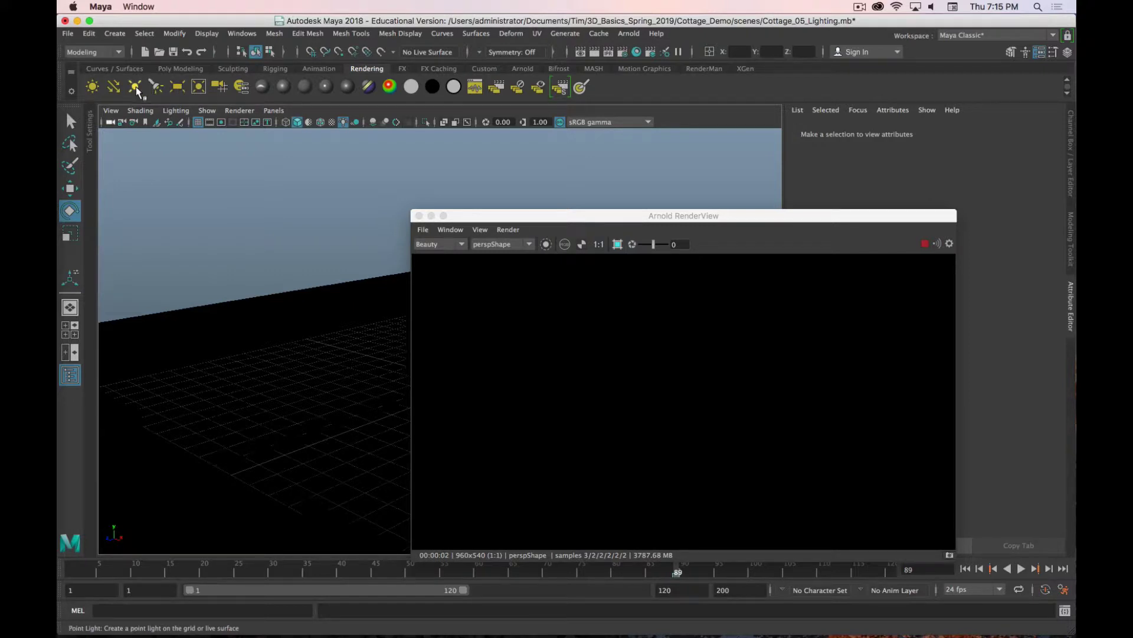
click(135, 89)
Step: Move the point light just in front of the cottage's front wall, at about X 0, Y 1.4, Z 2.2
drag(544, 214, 555, 328)
key(w)
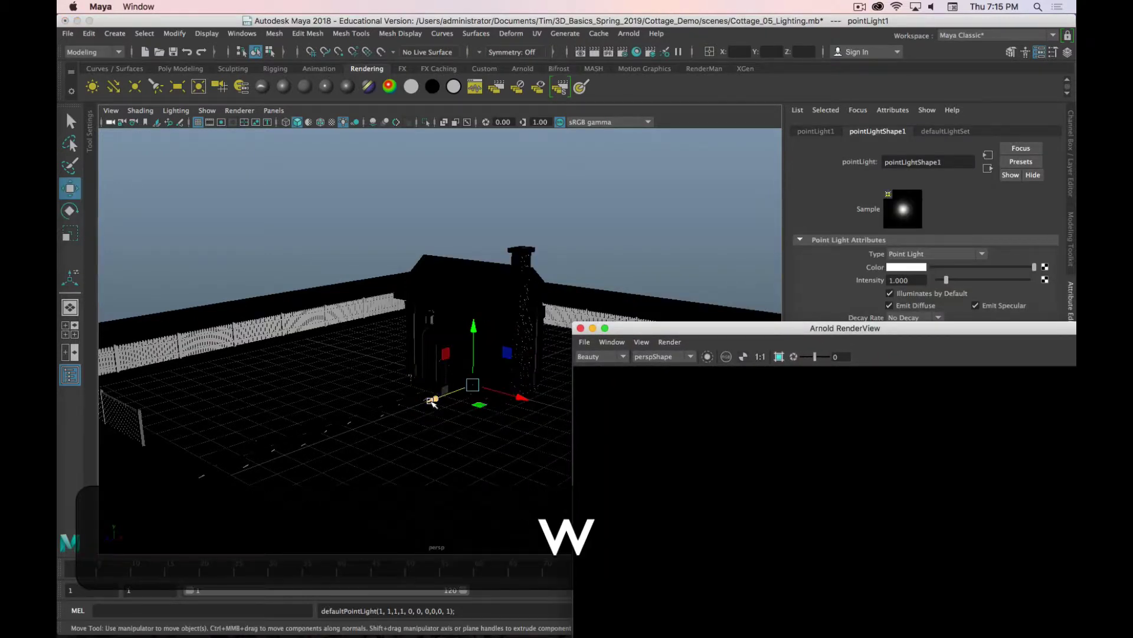
drag(440, 388, 364, 439)
drag(404, 346, 406, 319)
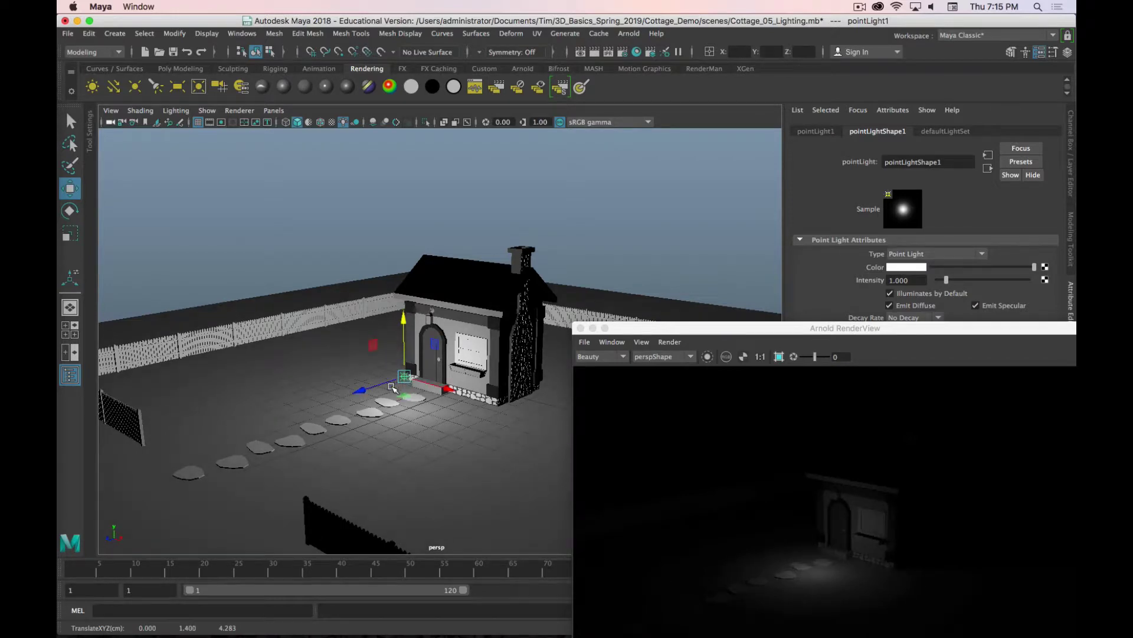
drag(372, 389, 408, 377)
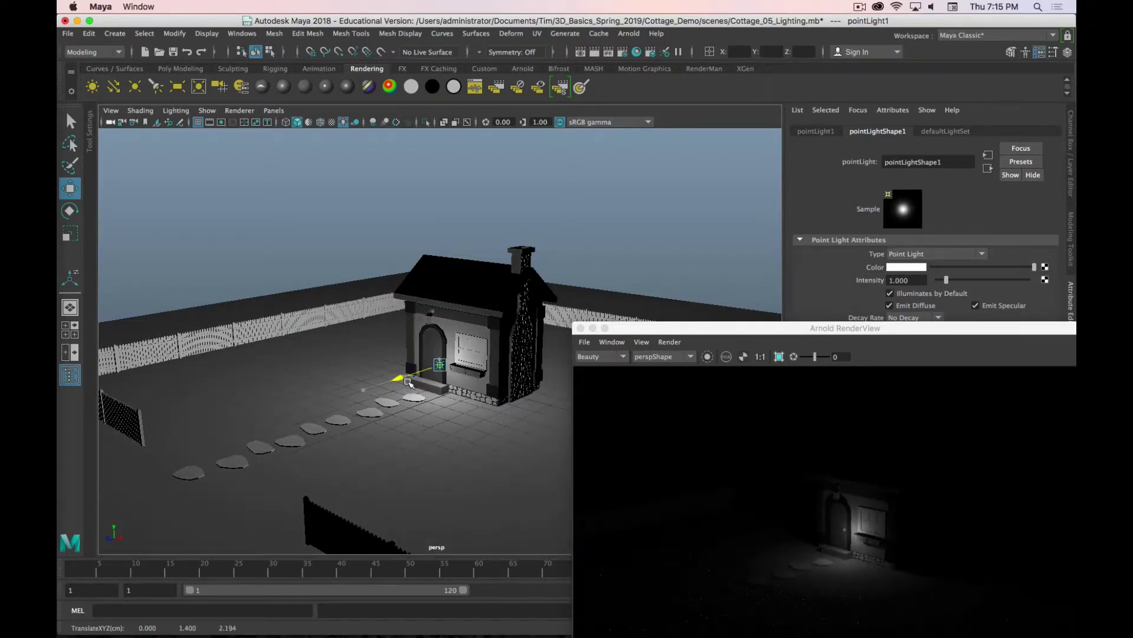
Step: Set the point light's Arnold radius to about 0.75 to soften its shadows on the window box and wall
scroll(458, 435, up, 10)
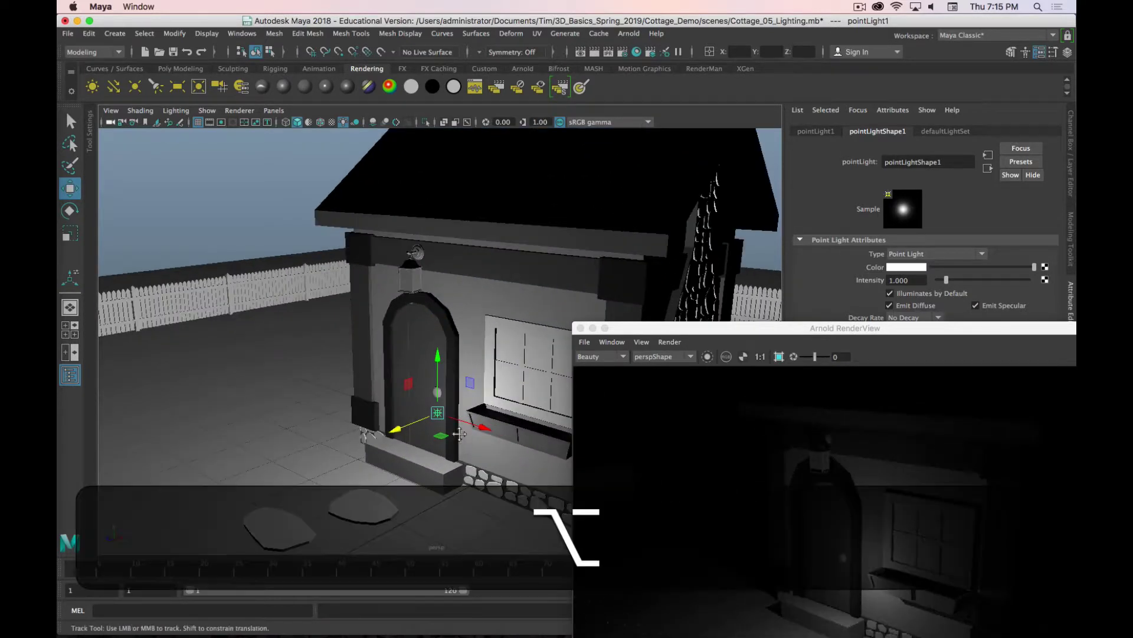
alt+middle_drag(458, 439, 434, 335)
alt+scroll(434, 335, up, 5)
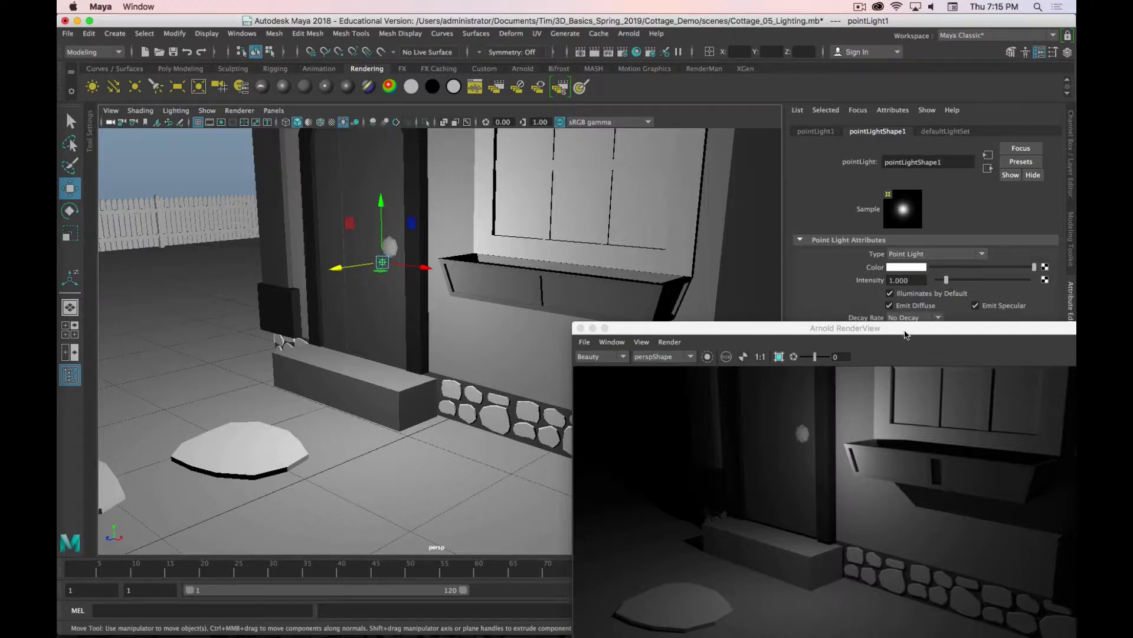
drag(906, 335, 498, 380)
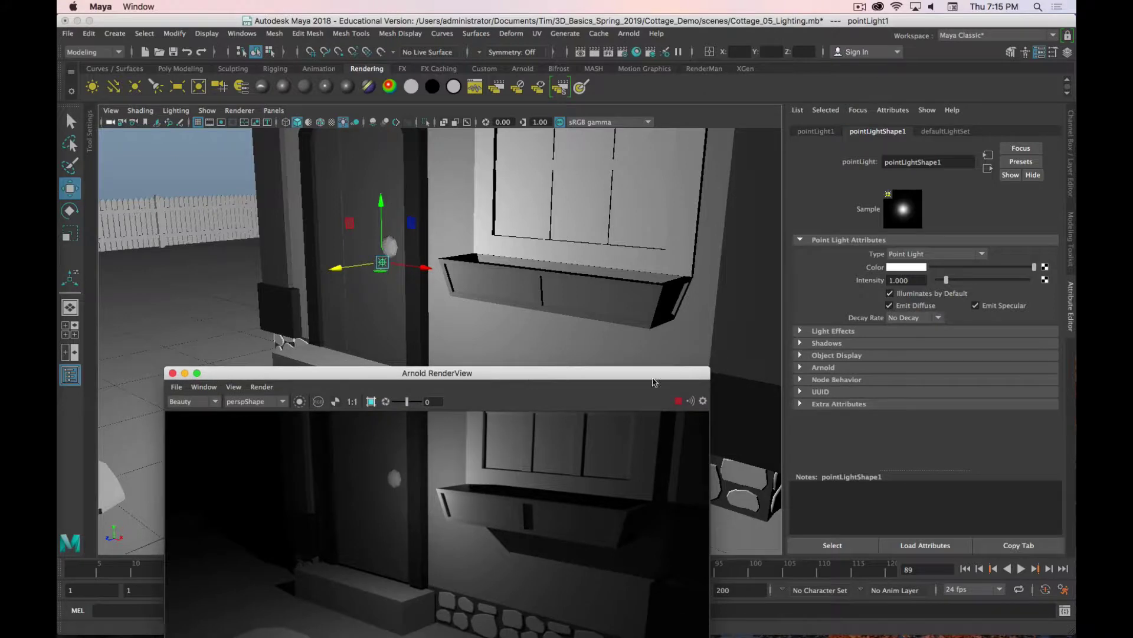
click(800, 368)
scroll(850, 410, down, 2)
drag(938, 402, 944, 402)
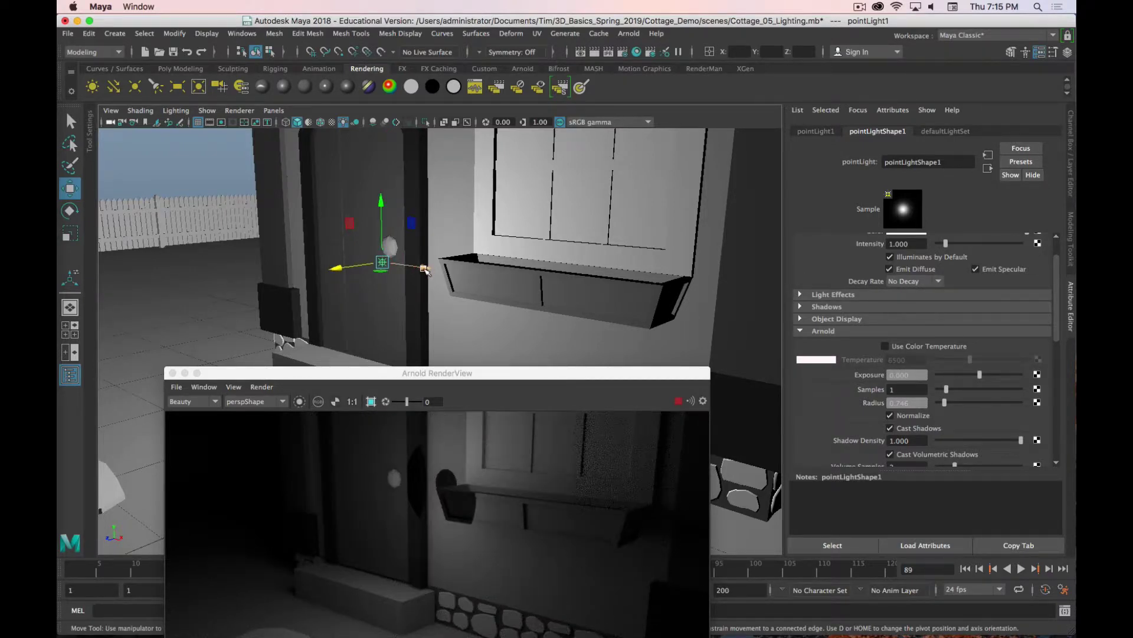
Step: Move the point light down and across to below the window box, and reset its radius to 0
drag(382, 218, 388, 247)
drag(399, 306, 453, 312)
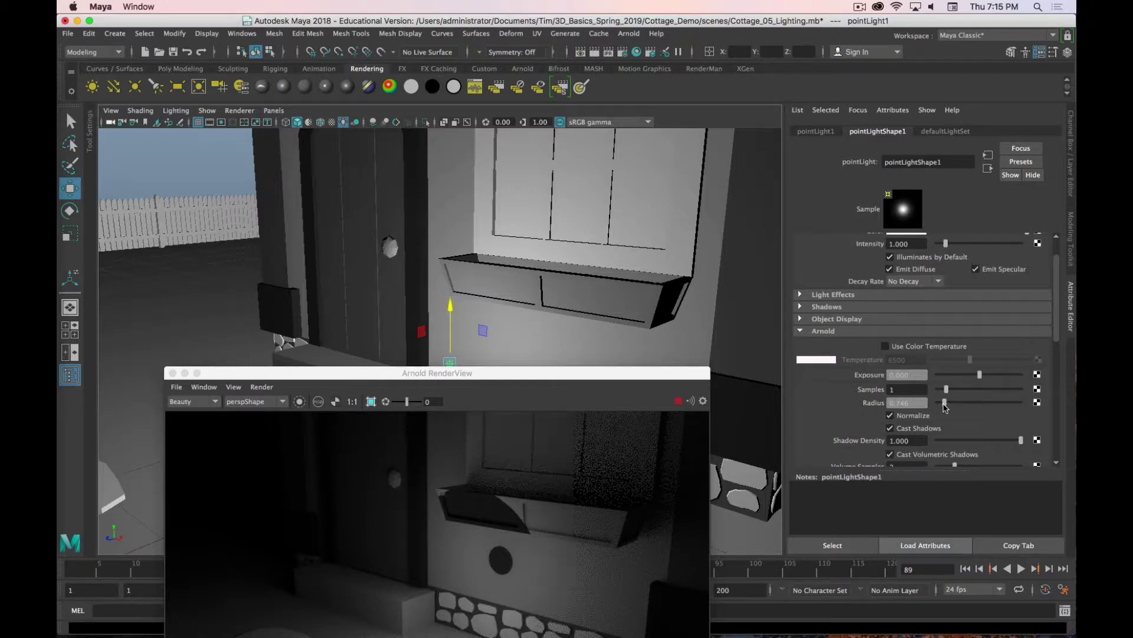
mouse_move(945, 402)
mouse_down()
mouse_move(956, 405)
mouse_move(939, 409)
mouse_up()
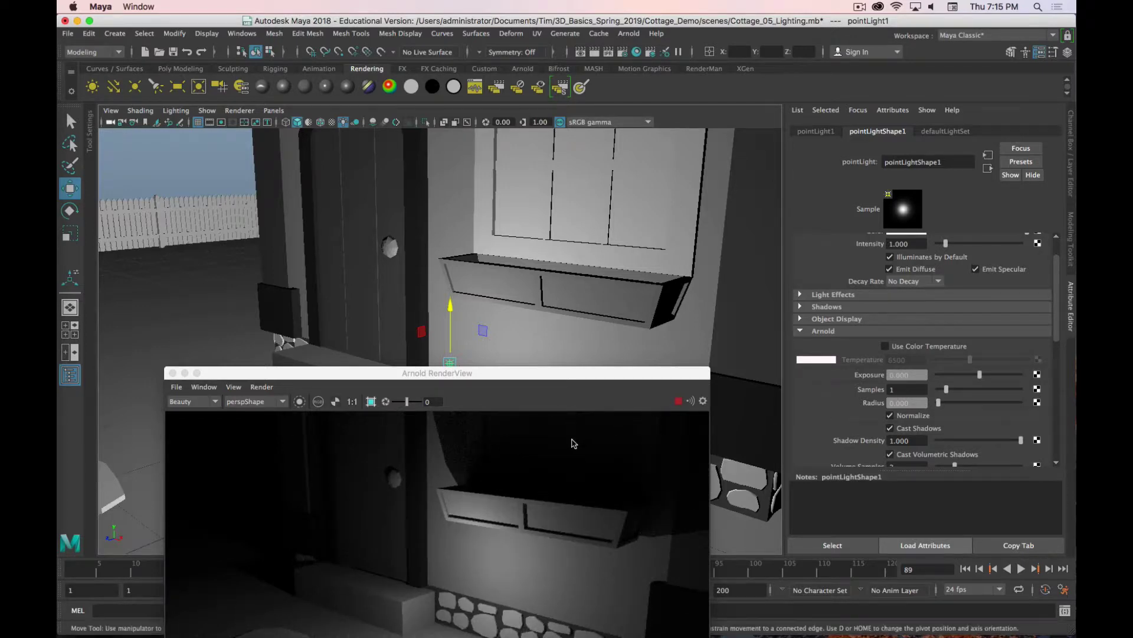
Step: Delete the point light from the scene
key(super+period)
key(BackSpace)
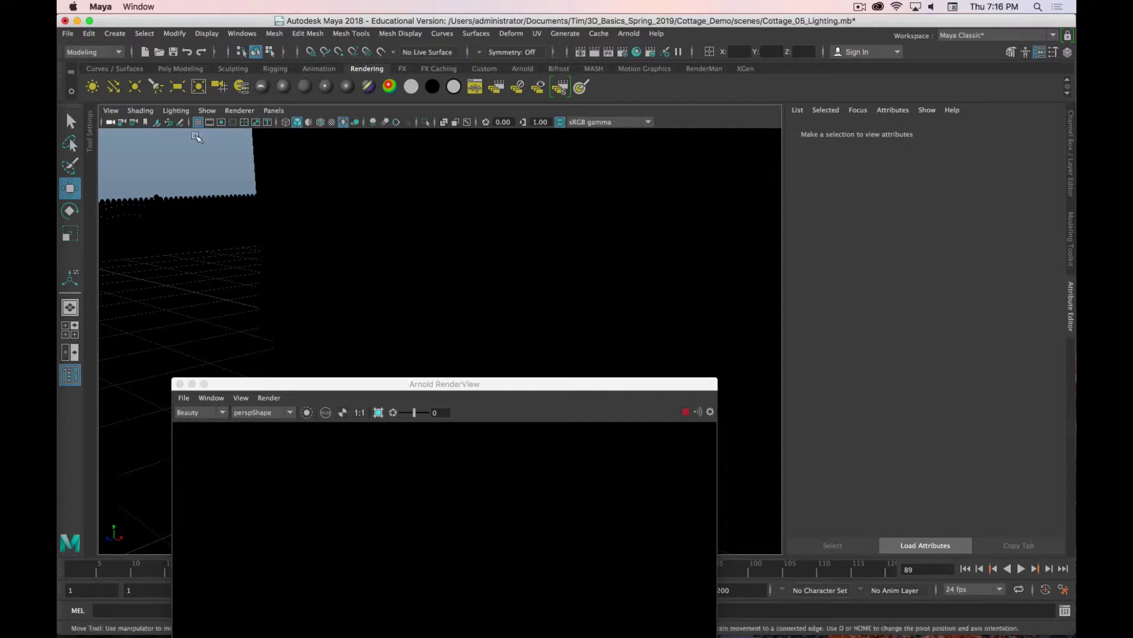
Step: Create a spot light and move it out in front of the cottage's door and front window, facing the wall
click(156, 87)
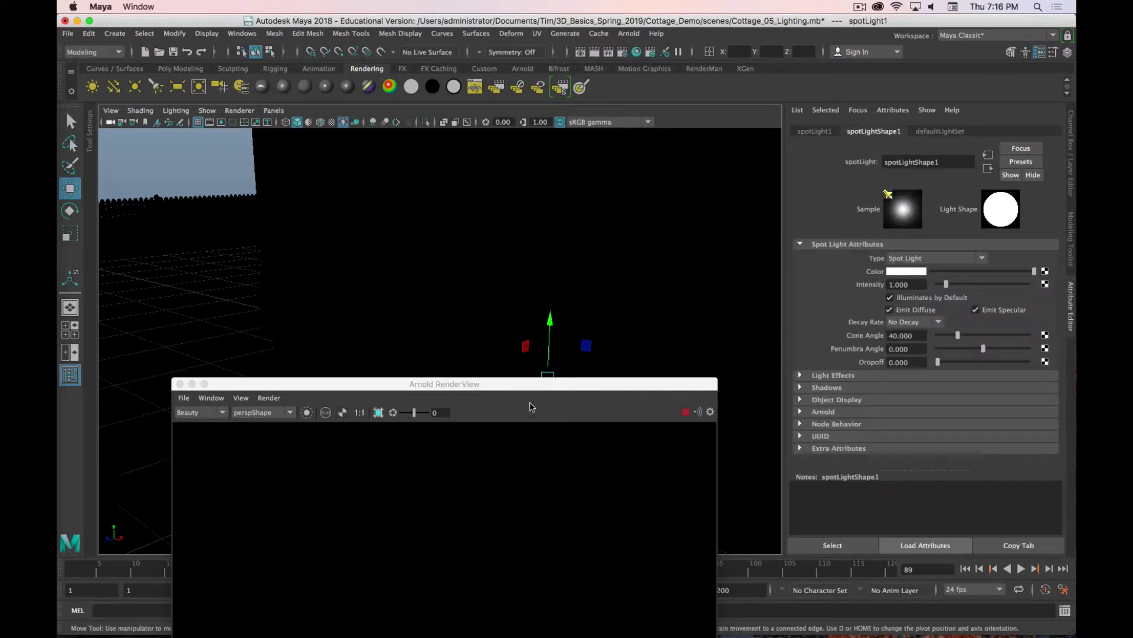
drag(525, 347, 136, 270)
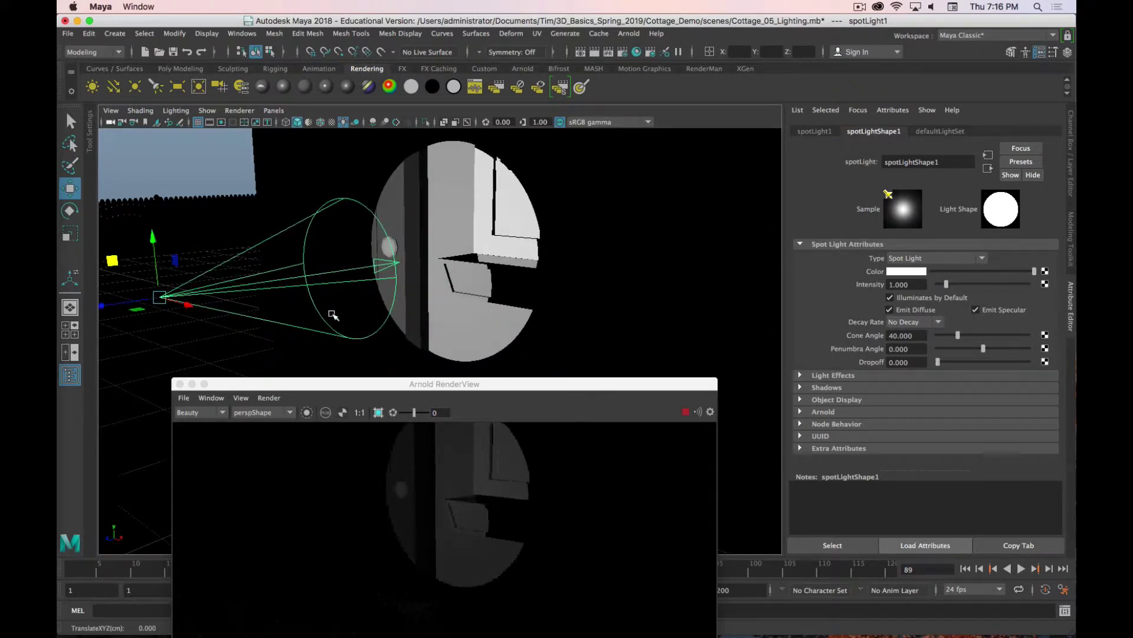
scroll(329, 346, down, 3)
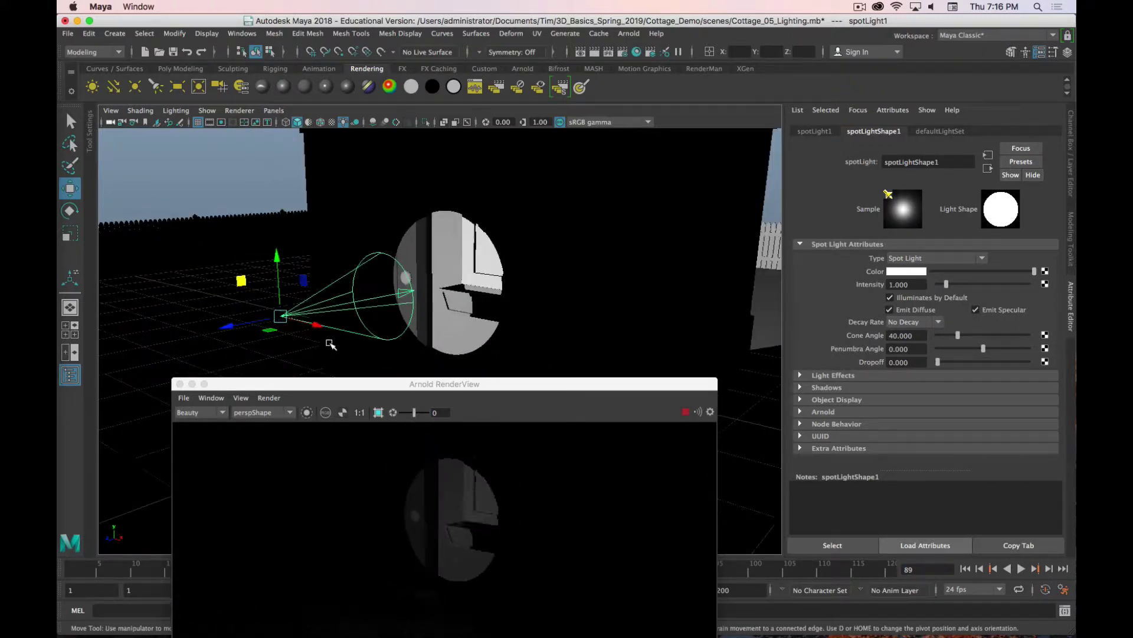
scroll(331, 346, down, 3)
drag(477, 392, 479, 383)
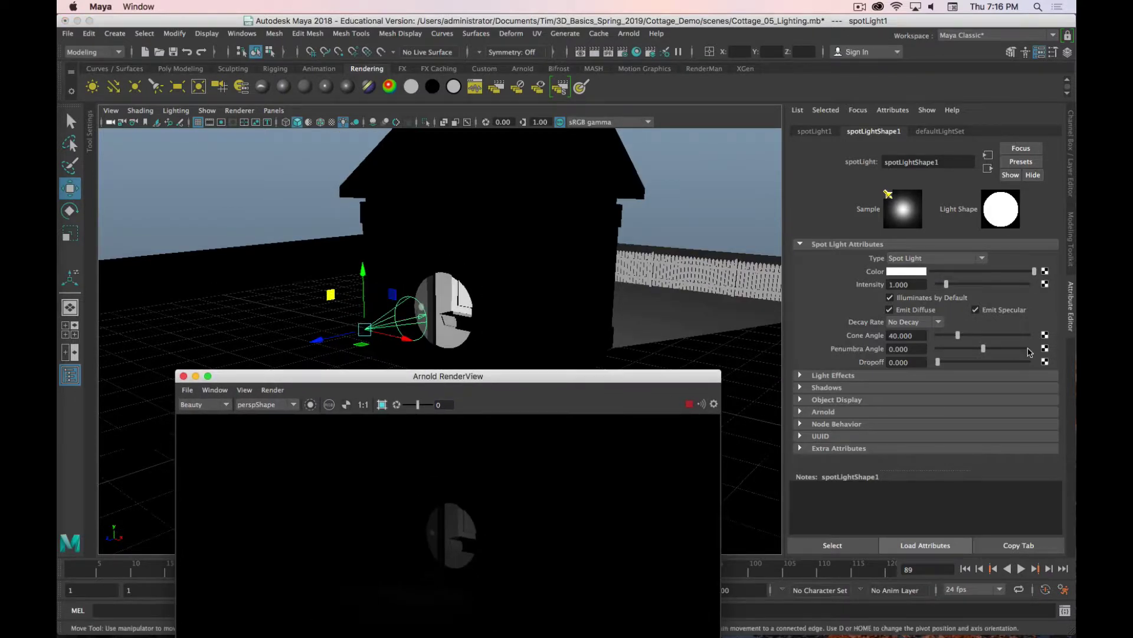
Step: Try varying the spot light's Arnold lens radius and radius, returning both to 0
click(801, 412)
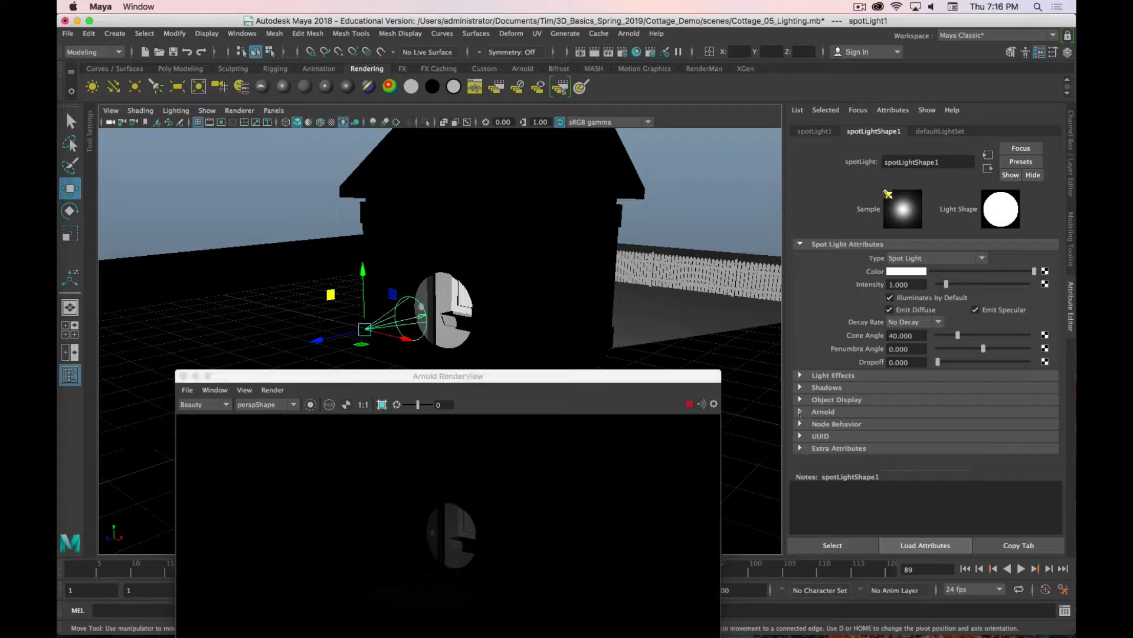
scroll(856, 430, down, 5)
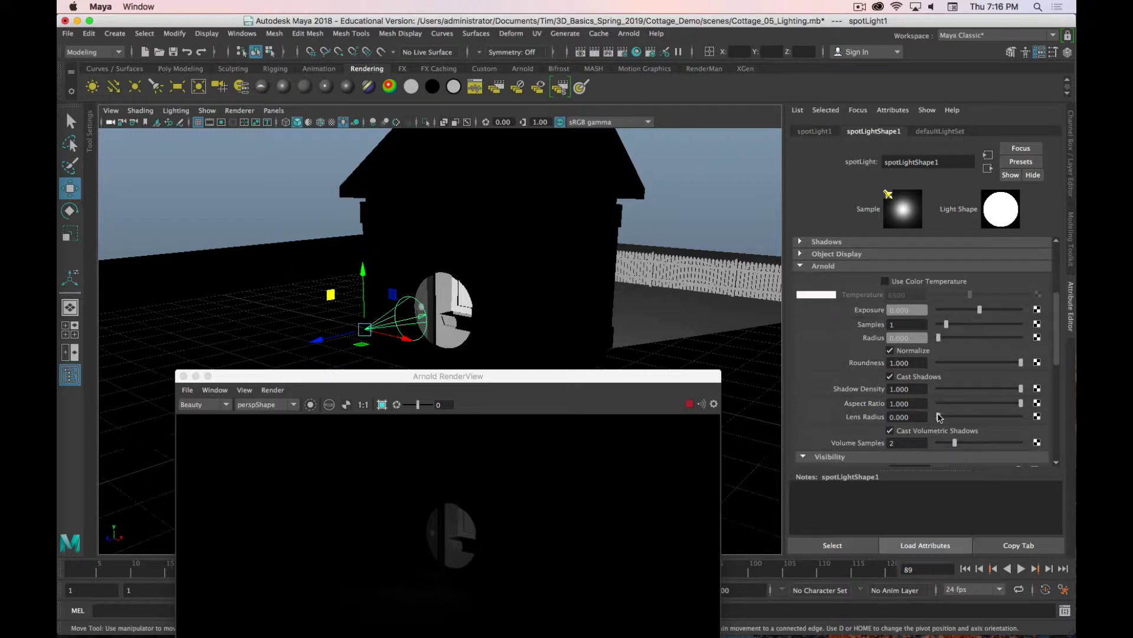
mouse_move(939, 417)
mouse_down()
mouse_move(984, 418)
mouse_move(919, 420)
mouse_up()
scroll(906, 422, down, 1)
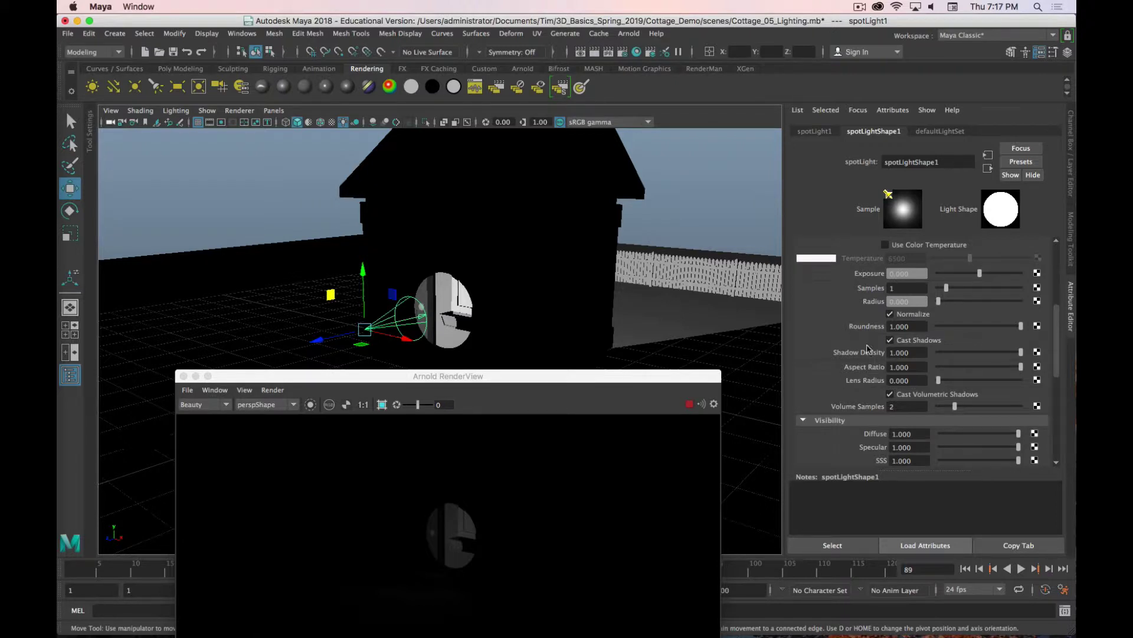
drag(940, 303, 869, 314)
scroll(844, 324, up, 5)
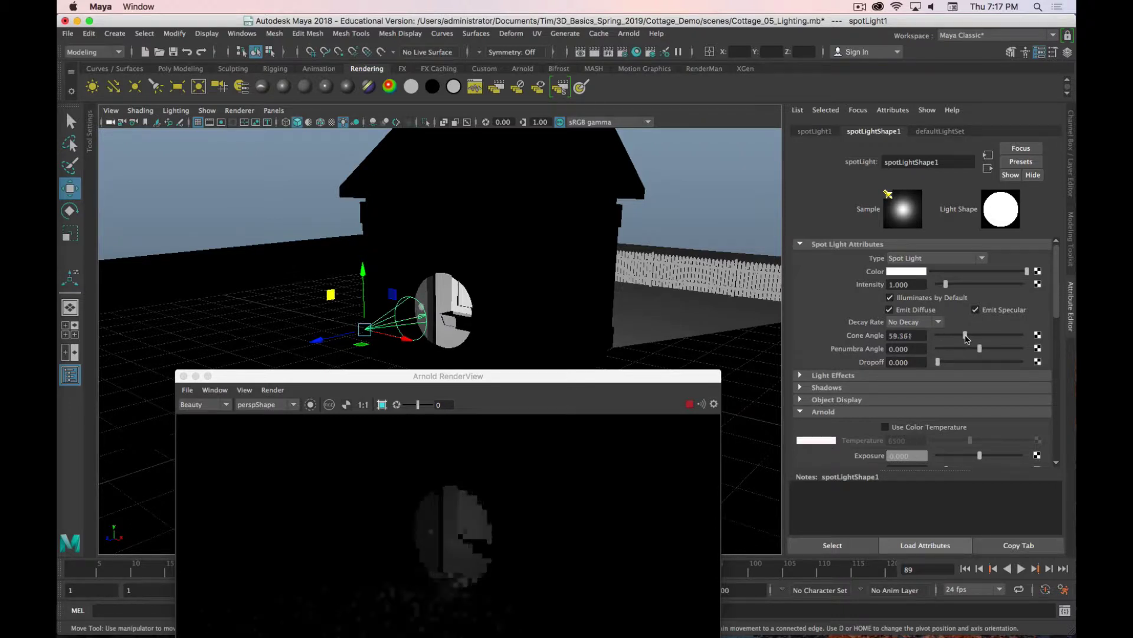
Step: Widen the spot light's cone angle to about 78 so it covers the door and window
drag(956, 336, 974, 337)
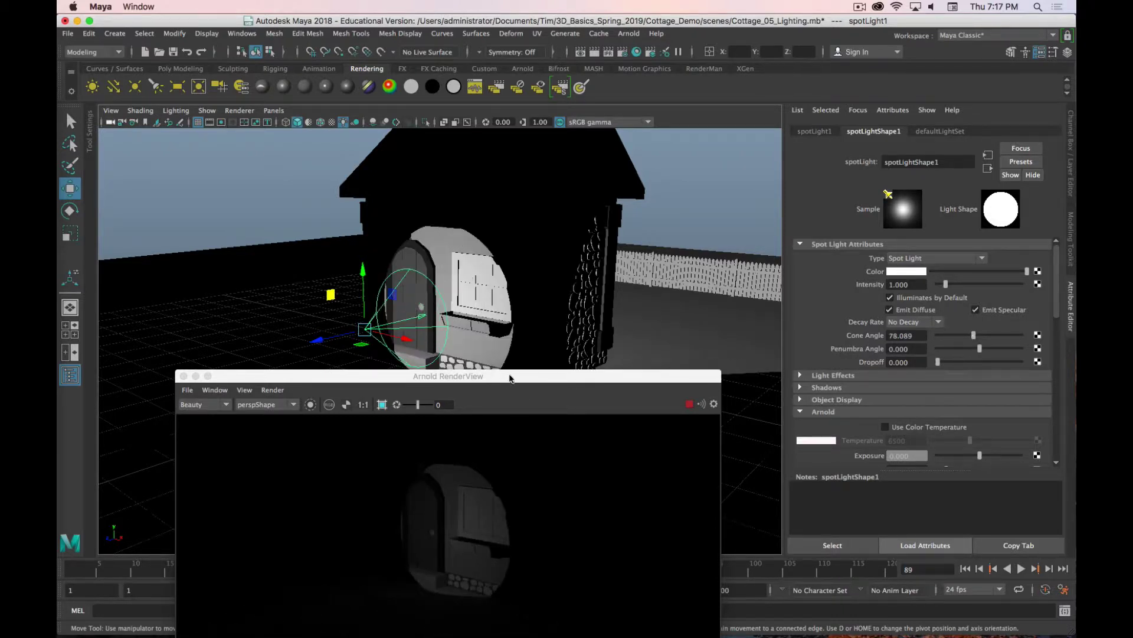
drag(510, 379, 536, 198)
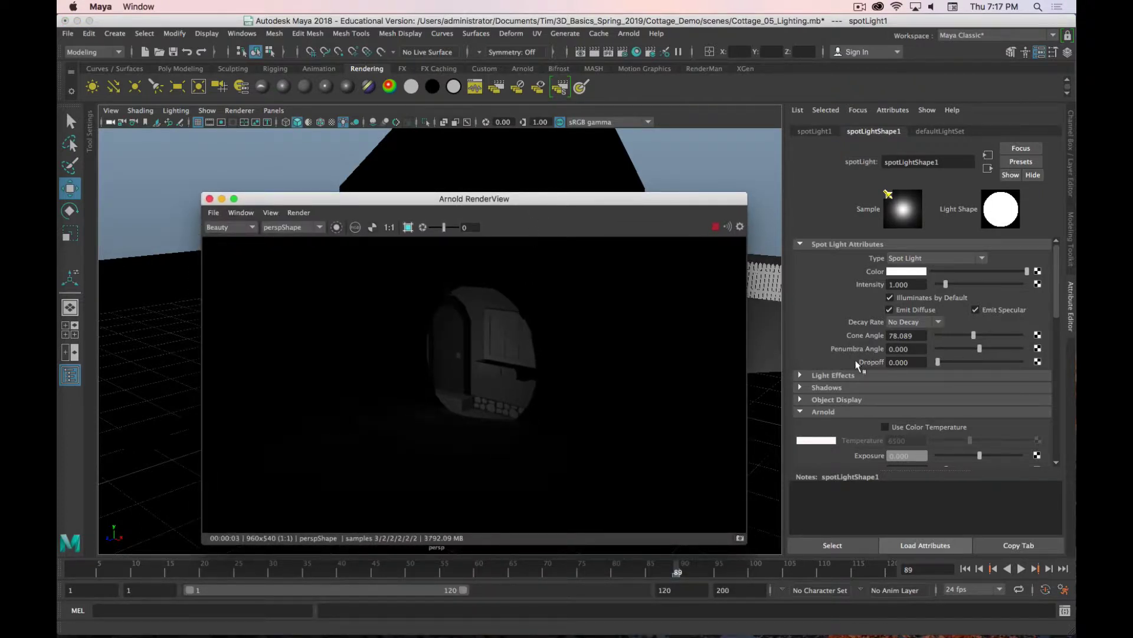
scroll(544, 371, down, 2)
scroll(546, 370, up, 3)
scroll(546, 370, down, 1)
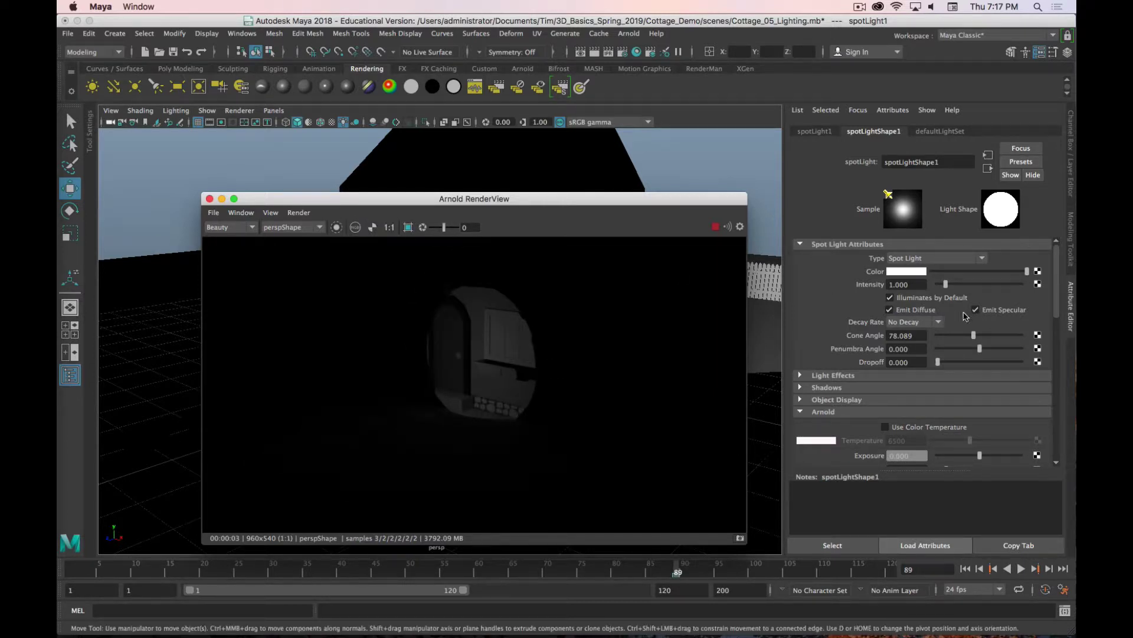
Step: Test the spot light's penumbra angle at -5 and 10 to compare the edge softness, and reset it to 0
mouse_move(979, 349)
mouse_down()
mouse_move(919, 353)
mouse_move(959, 349)
mouse_up()
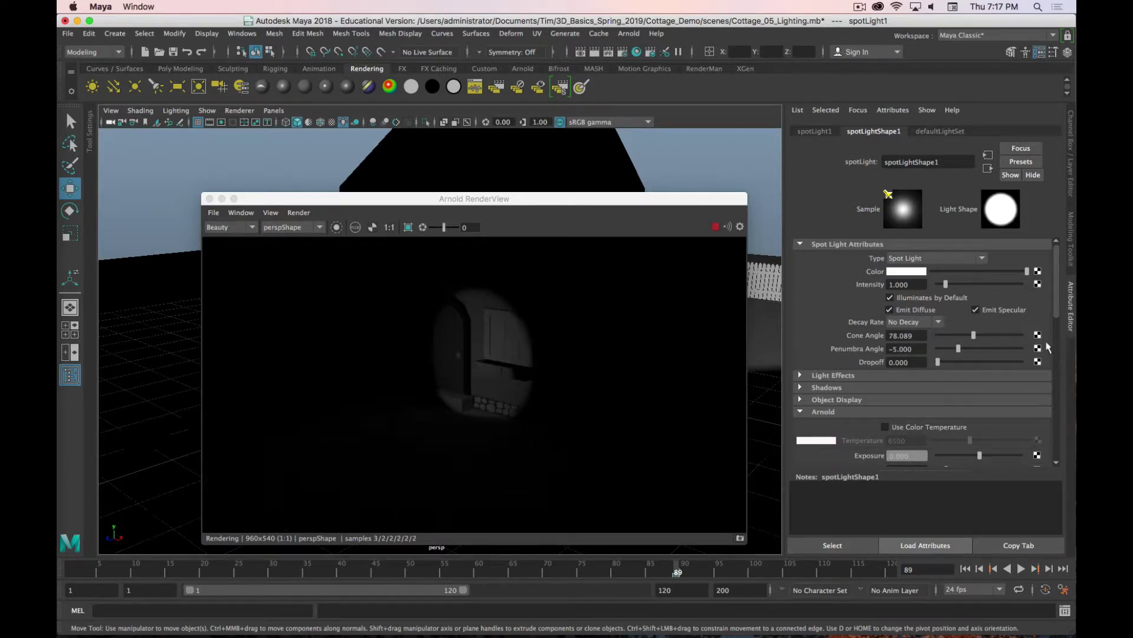
drag(958, 349, 1053, 352)
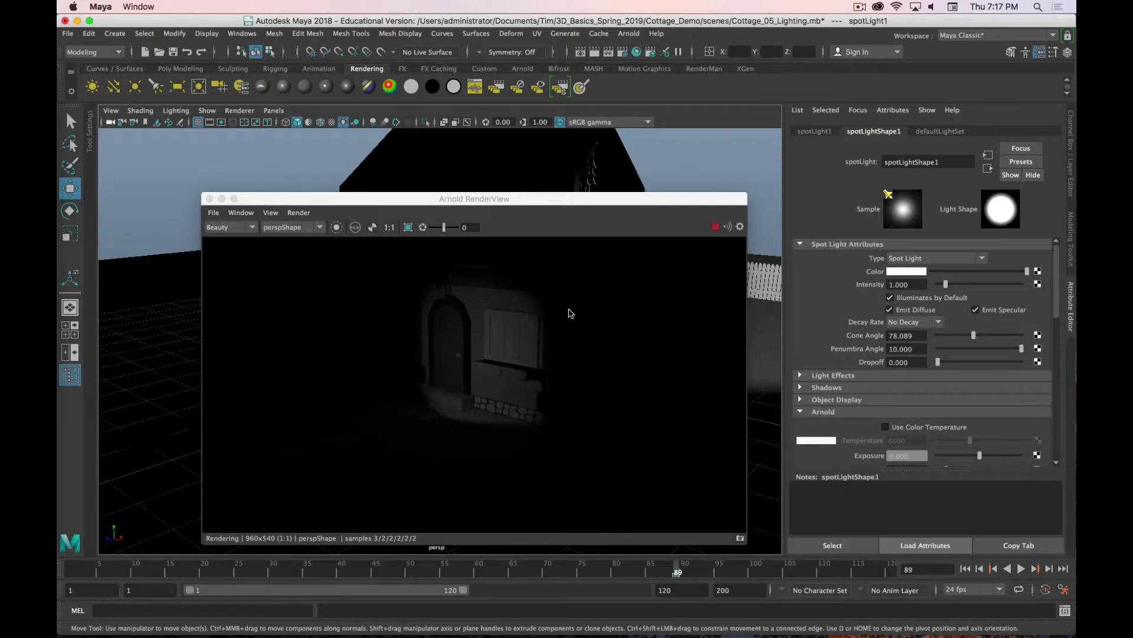
scroll(515, 169, up, 5)
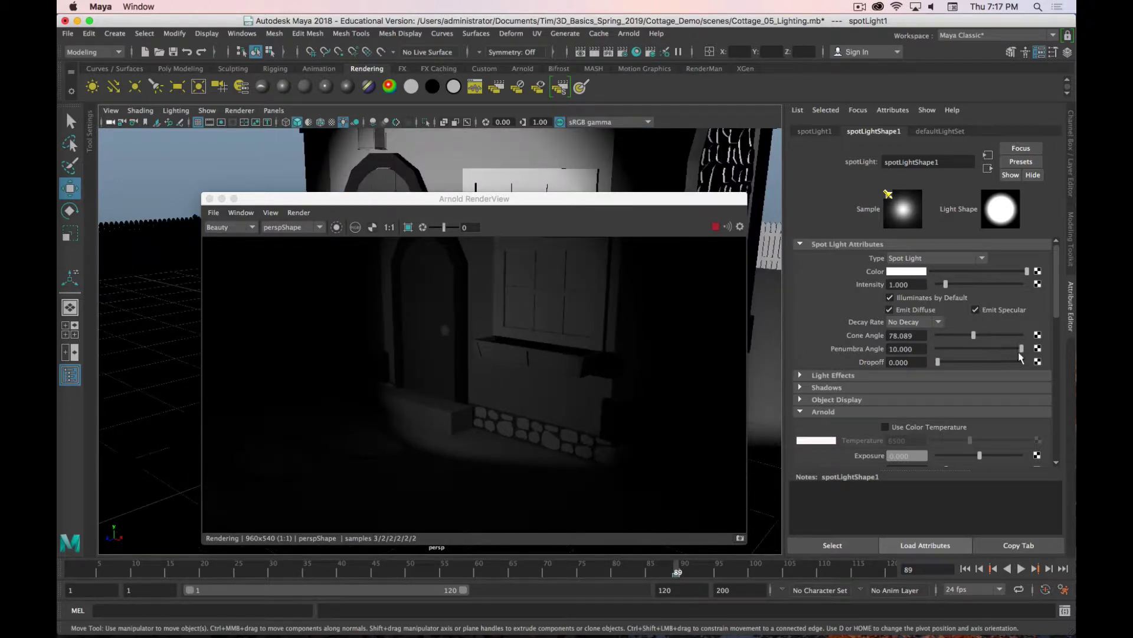
drag(1021, 349, 989, 349)
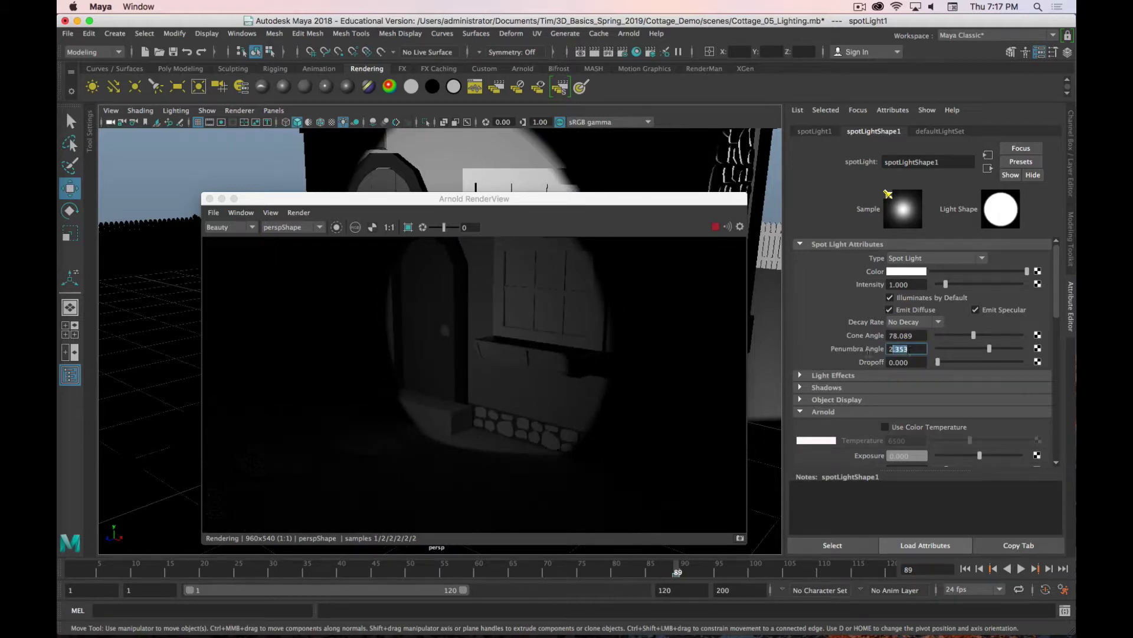
text(0)
key(Return)
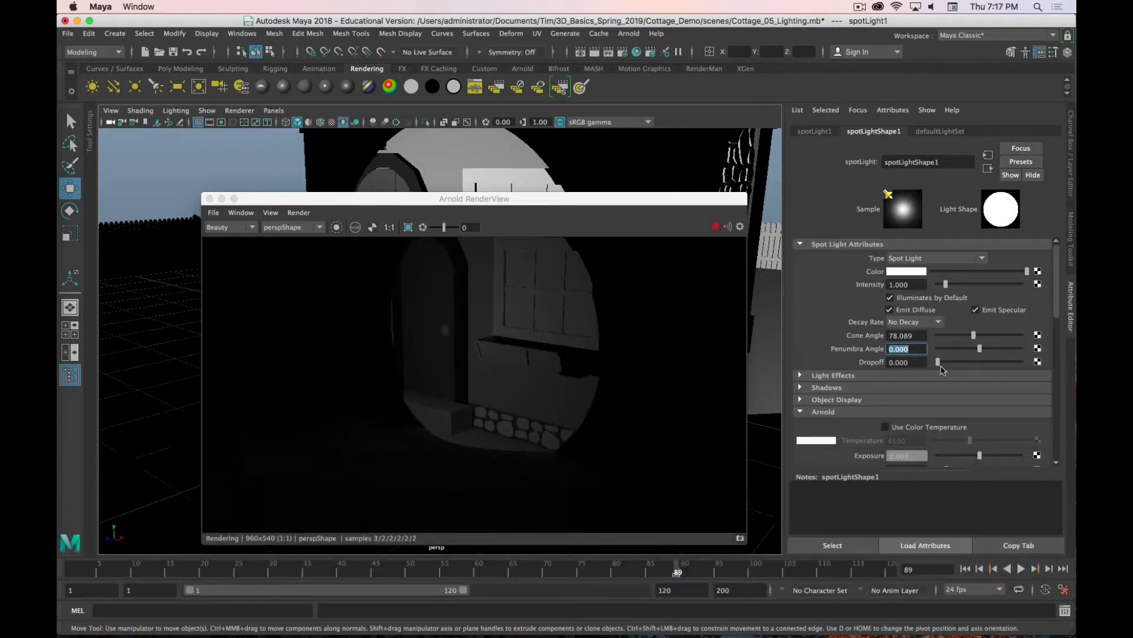
Step: Test a dropoff of 3.75 on the spot light and reset it to 0
drag(936, 365, 938, 365)
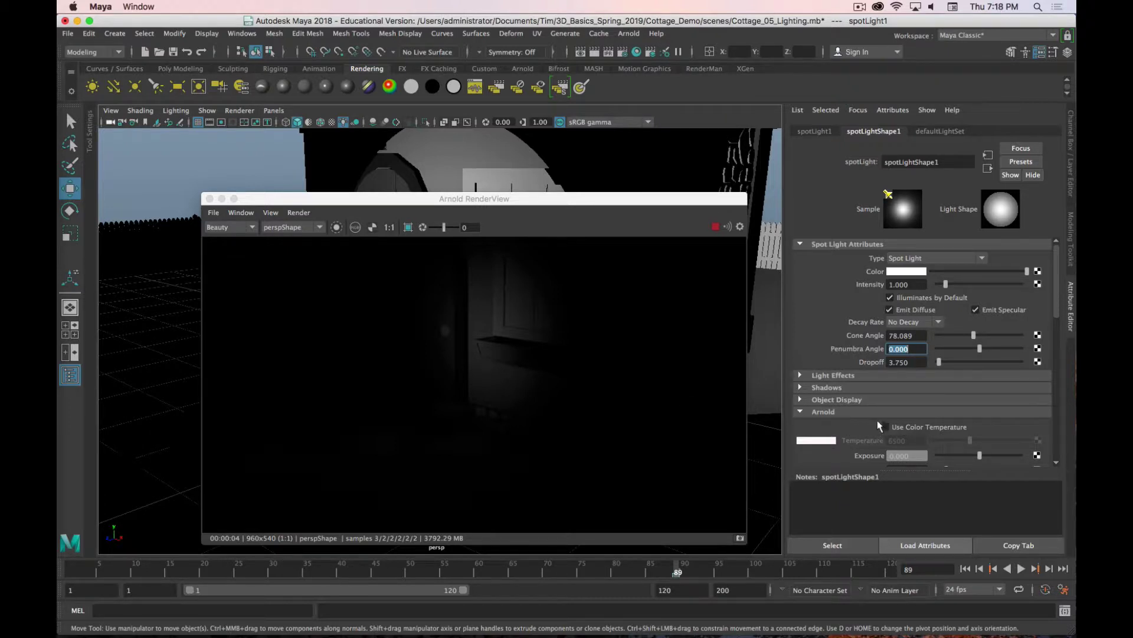
scroll(845, 404, down, 3)
scroll(845, 402, down, 3)
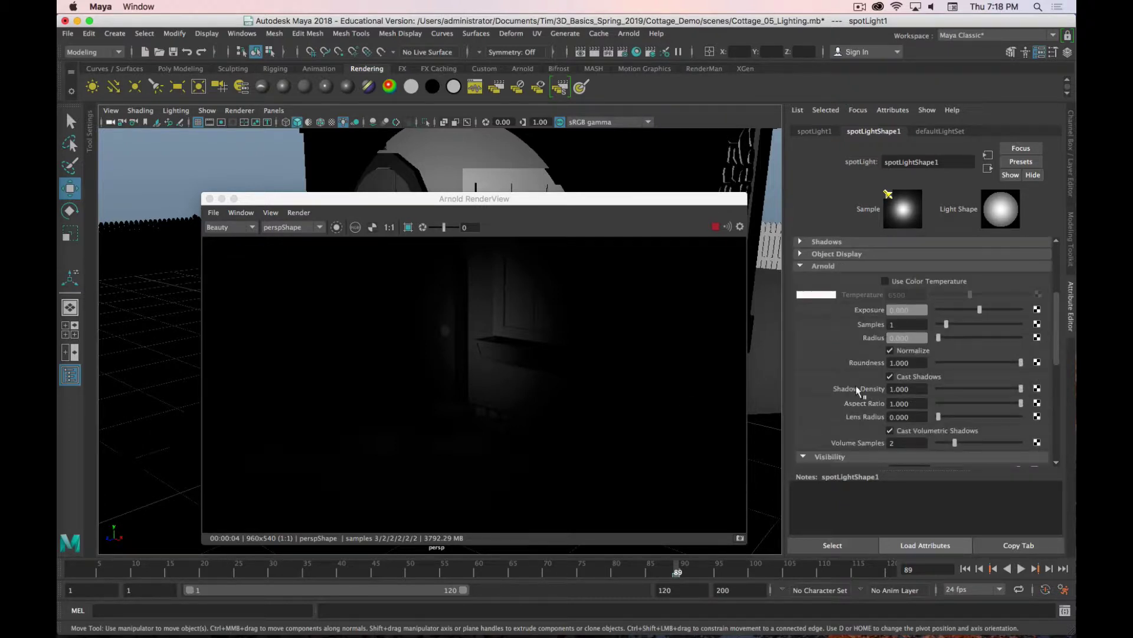
scroll(850, 396, up, 5)
click(913, 324)
key(BackSpace)
key(BackSpace)
key(BackSpace)
key(BackSpace)
key(BackSpace)
text(0)
key(Return)
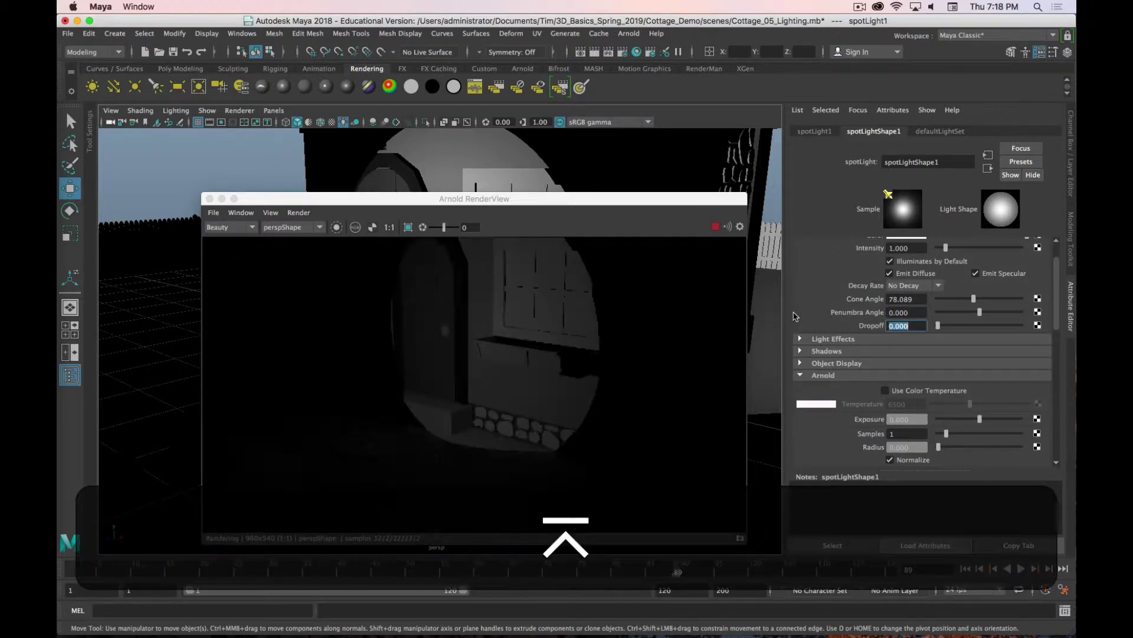
Step: Test an Arnold radius of about 5.1 on the spot light to soften its shadows, and return it to 0
scroll(799, 448, down, 3)
scroll(799, 447, down, 3)
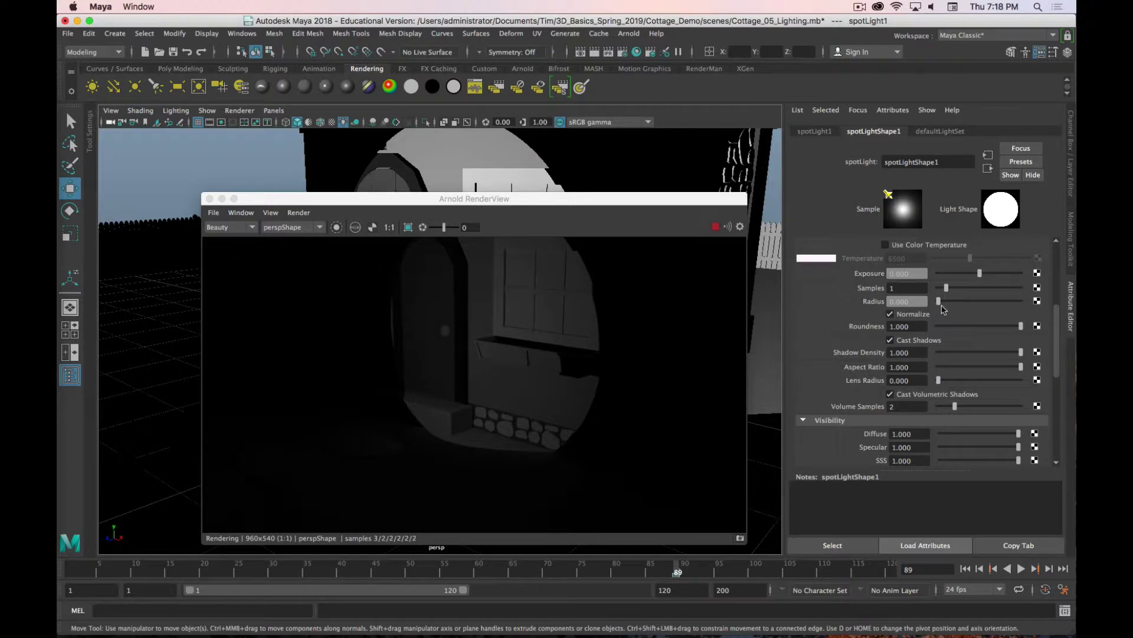
drag(939, 302, 982, 306)
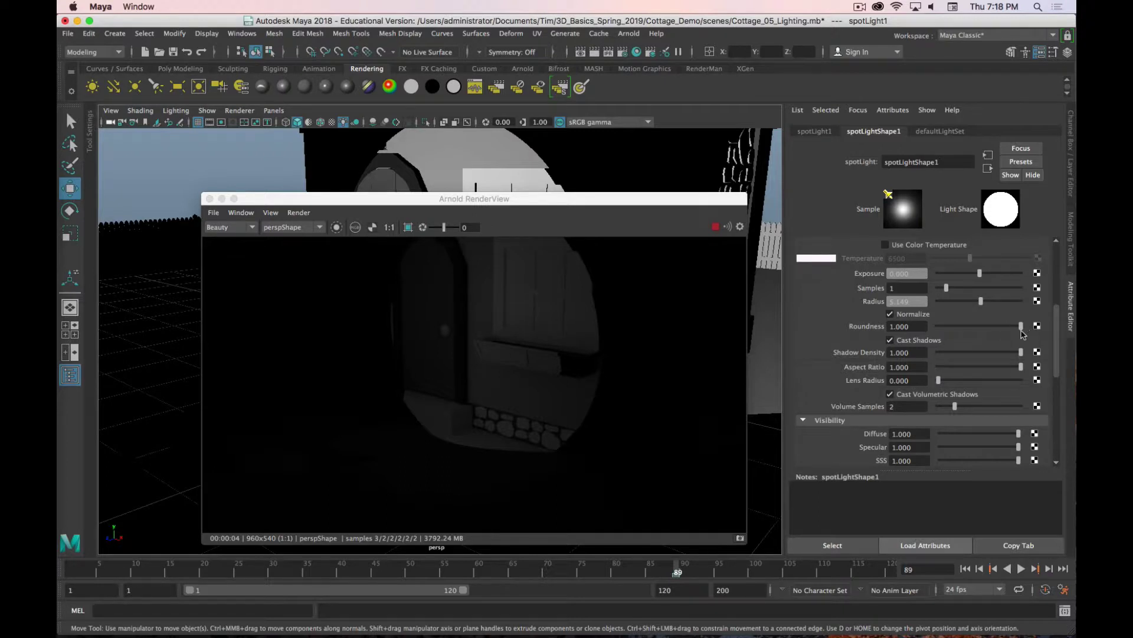
drag(988, 306, 938, 302)
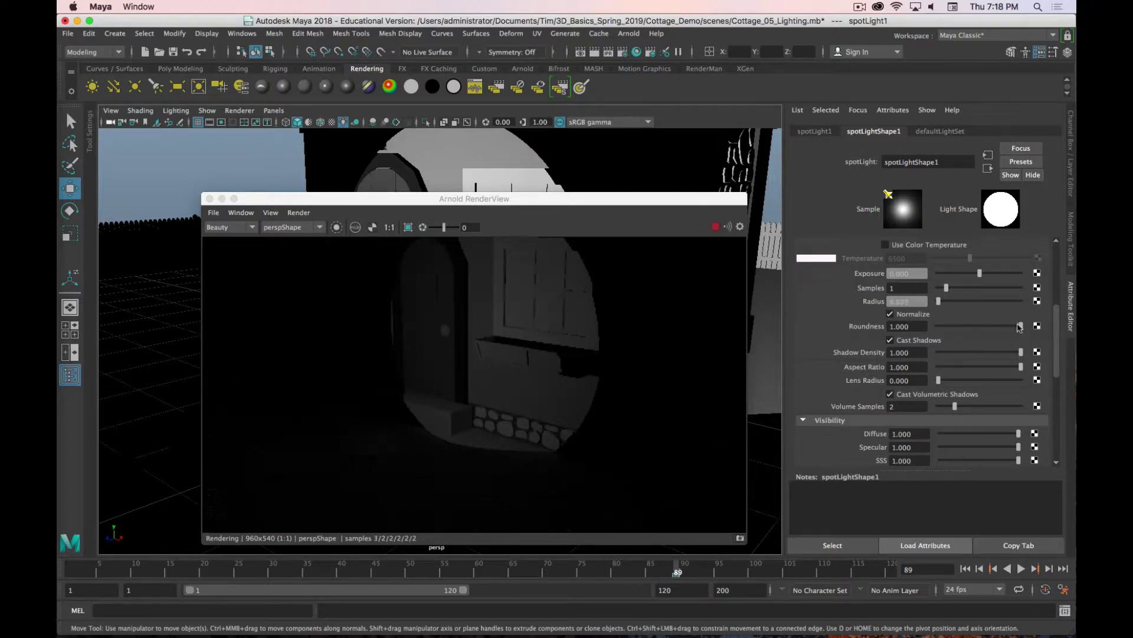
Step: Try adjusting the spot light's Arnold roundness, aspect ratio and lens radius, returning them to 1, 1 and 0
drag(1020, 326, 1074, 341)
mouse_move(1021, 366)
mouse_down()
mouse_move(949, 370)
mouse_move(1023, 378)
mouse_up()
drag(938, 381, 848, 387)
Step: Delete the spot light from the scene
scroll(840, 418, up, 3)
scroll(832, 336, up, 4)
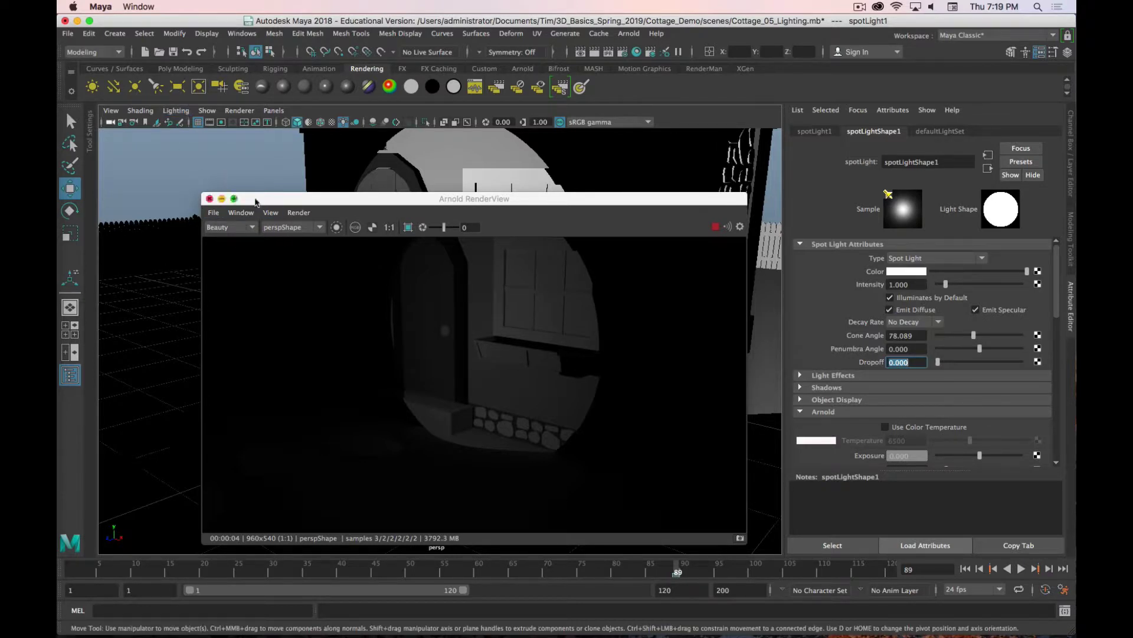
drag(233, 198, 275, 437)
key(BackSpace)
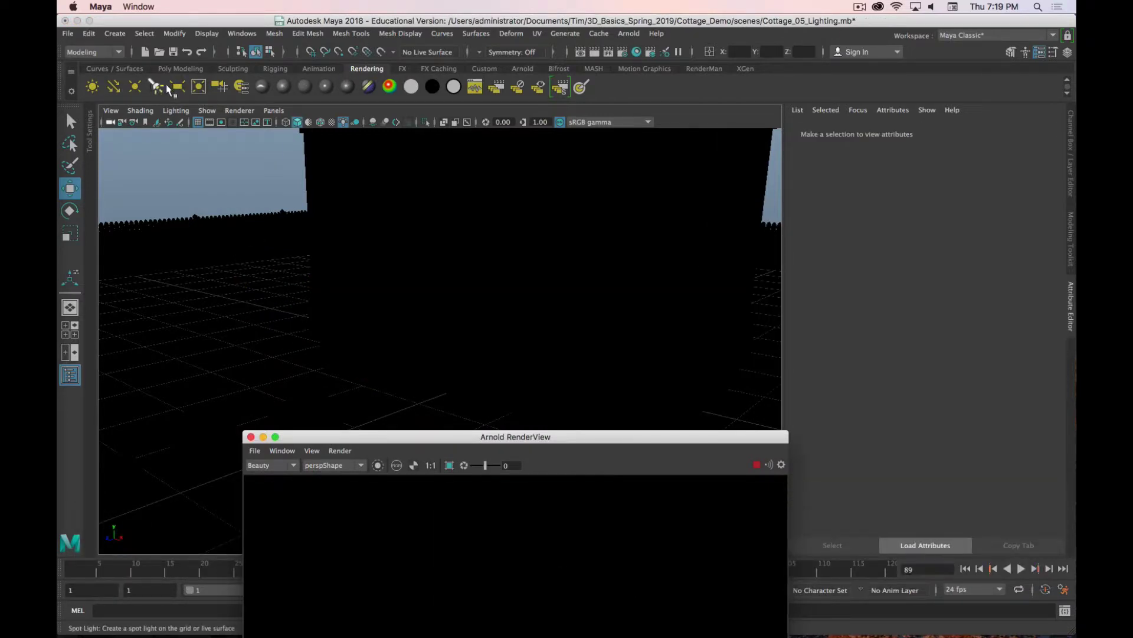
Step: Add an Arnold physical sky to light the scene and show the whole cottage and yard in the render
click(523, 69)
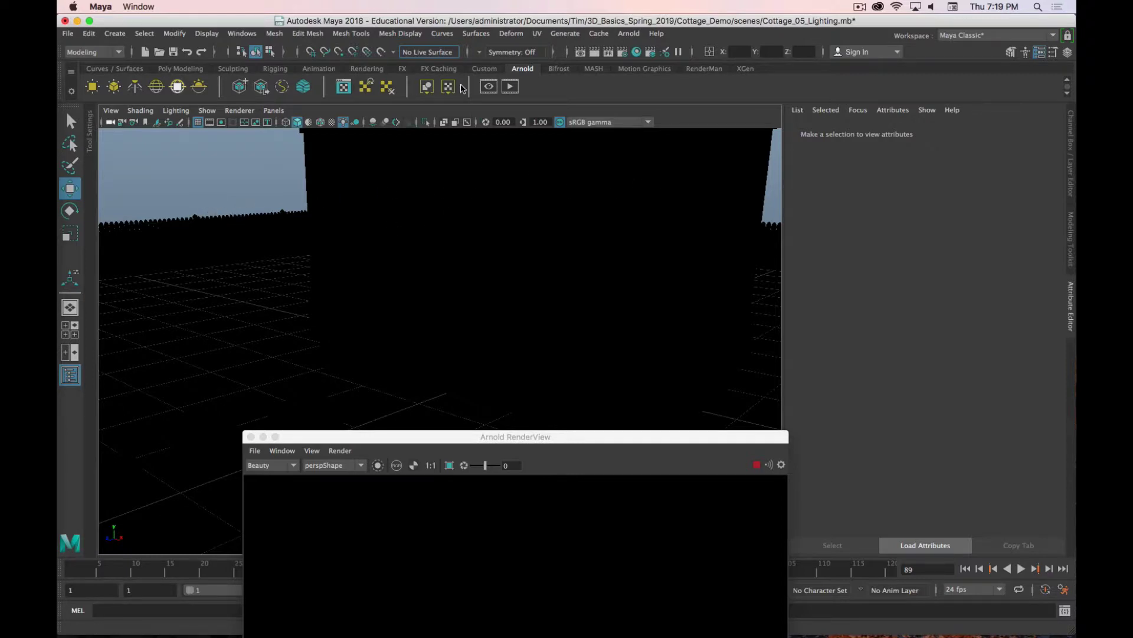
drag(561, 437, 526, 200)
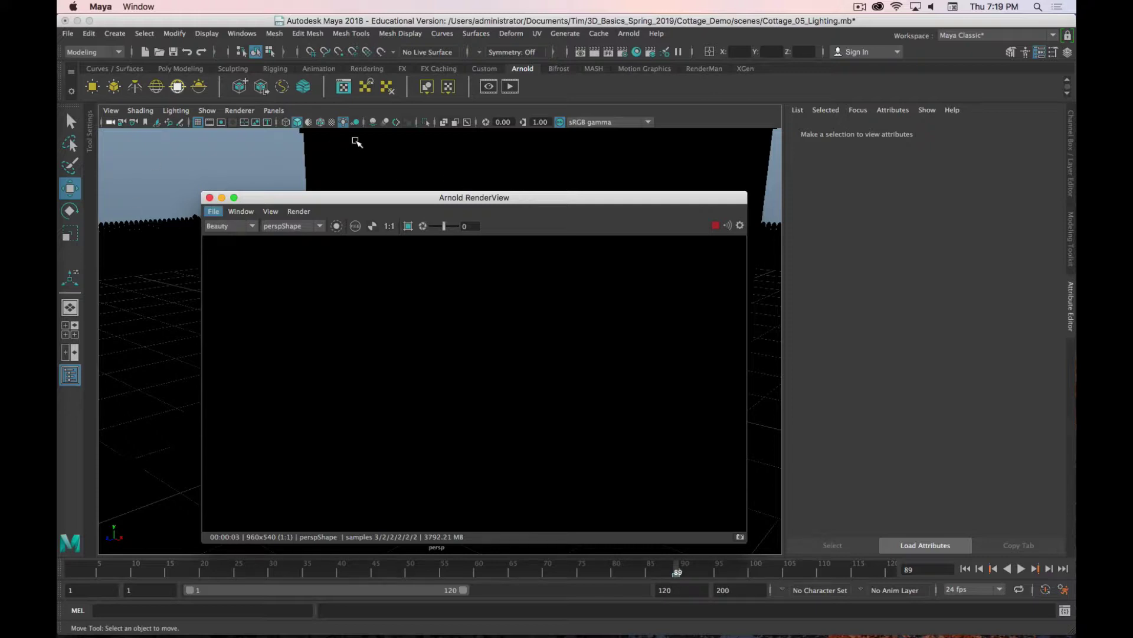
click(203, 83)
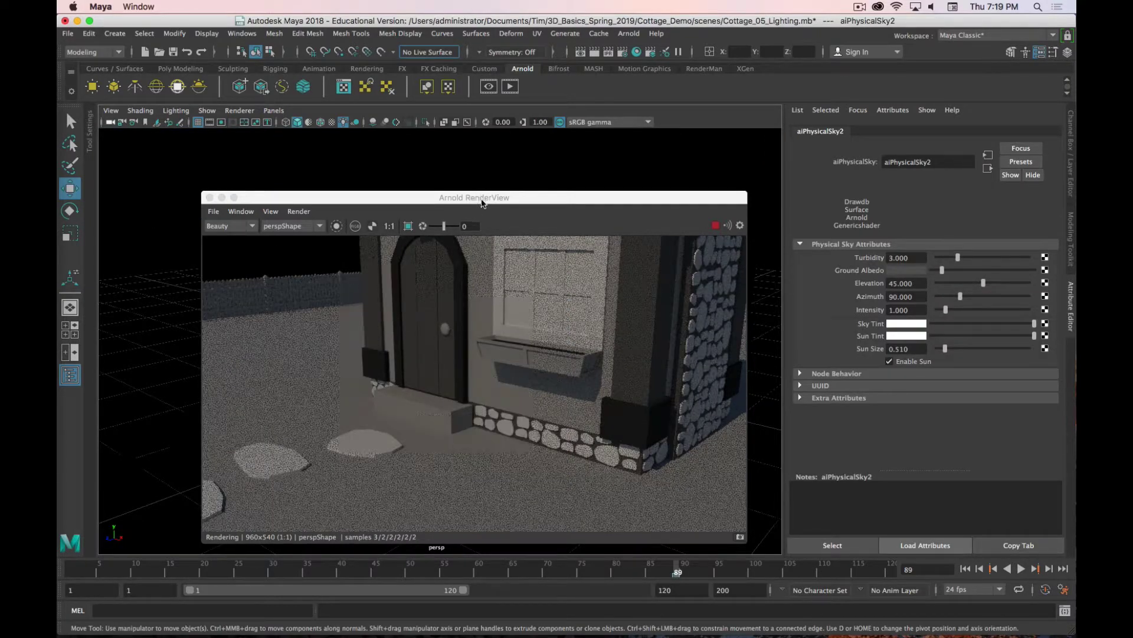
drag(482, 203, 543, 328)
scroll(224, 264, down, 3)
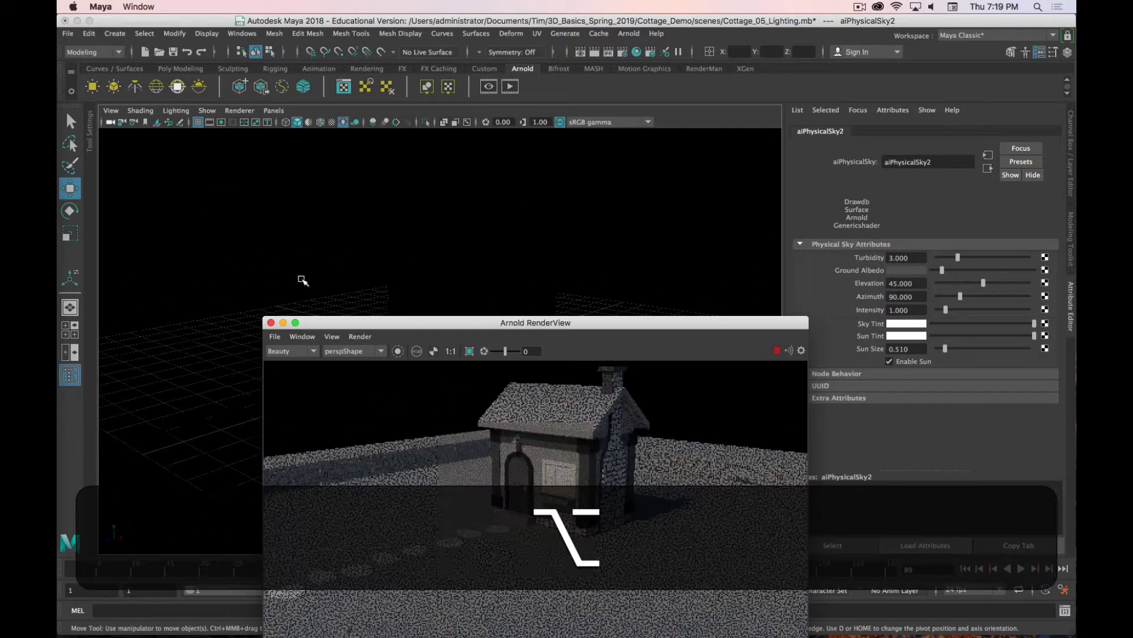
alt+drag(300, 269, 218, 207)
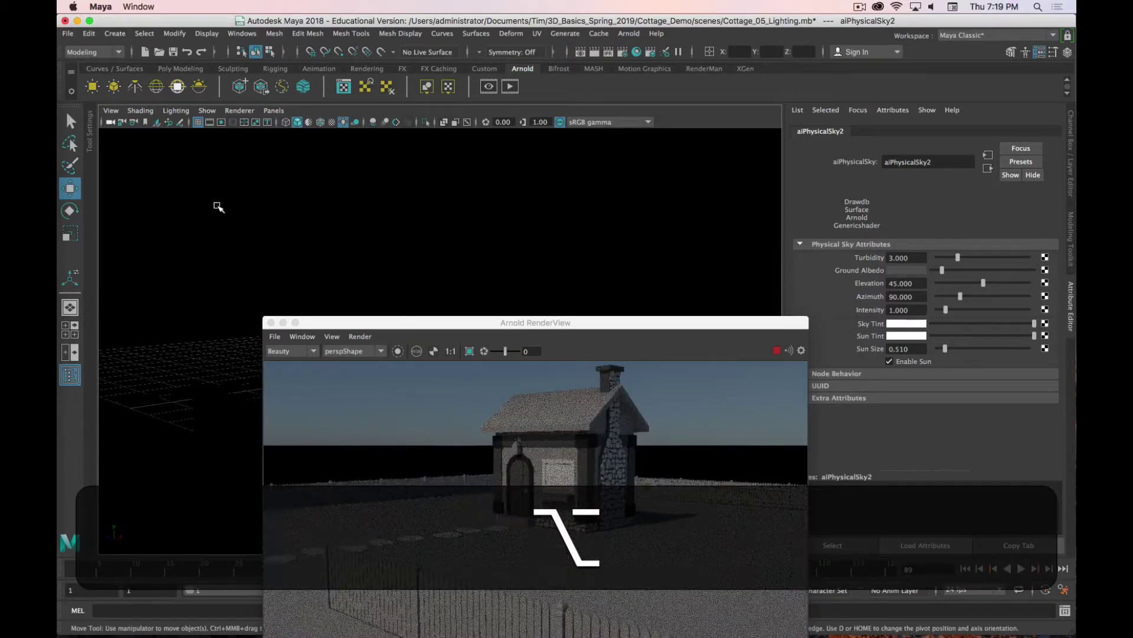
Step: Select the sky dome light and examine the sky-lit cottage render from closer and lower viewpoints
click(208, 210)
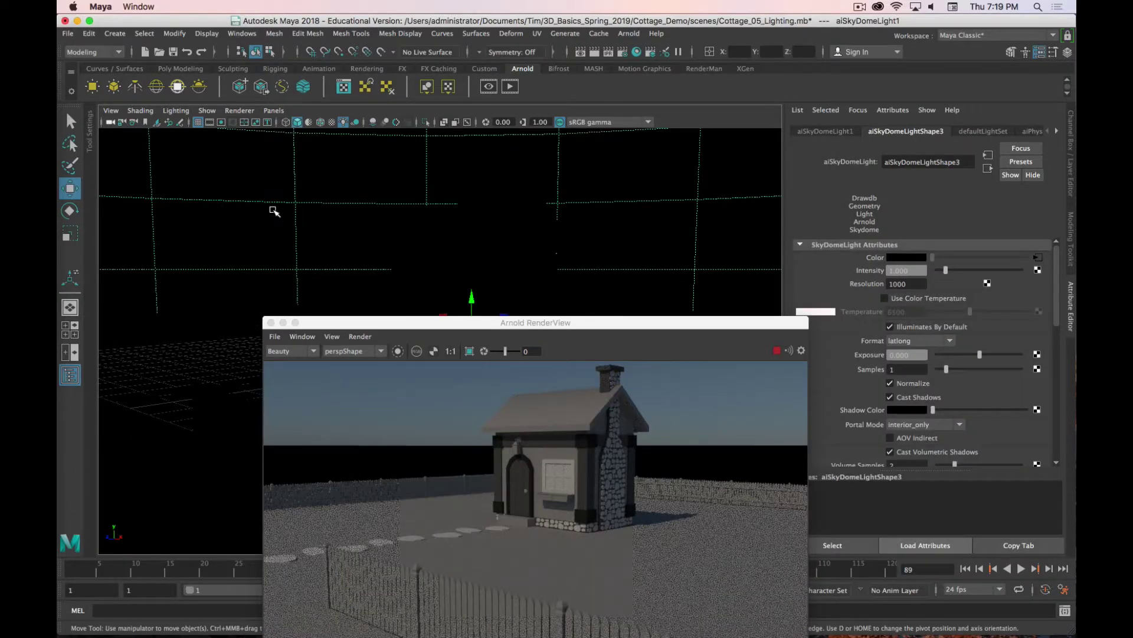
scroll(284, 203, up, 2)
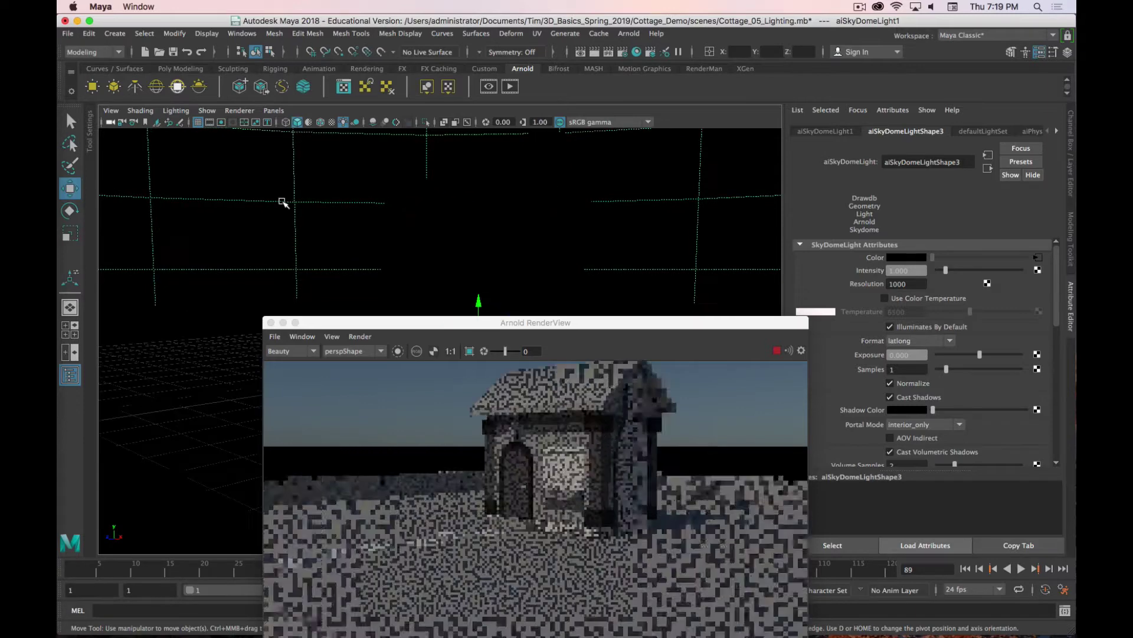
scroll(283, 202, up, 2)
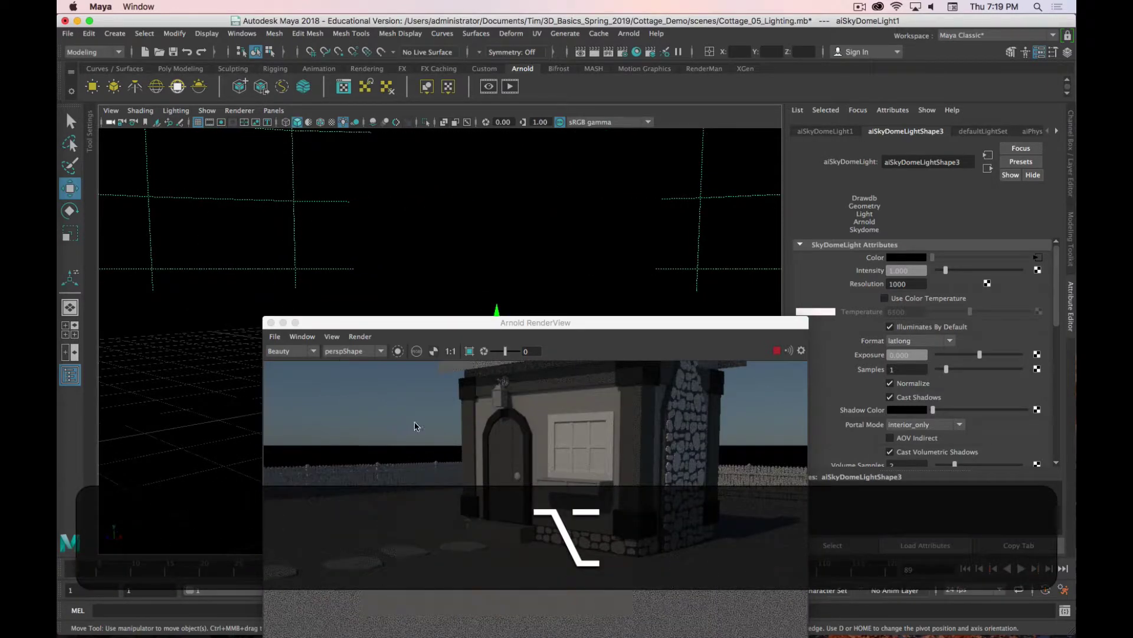
drag(528, 324, 520, 254)
alt+drag(155, 325, 154, 320)
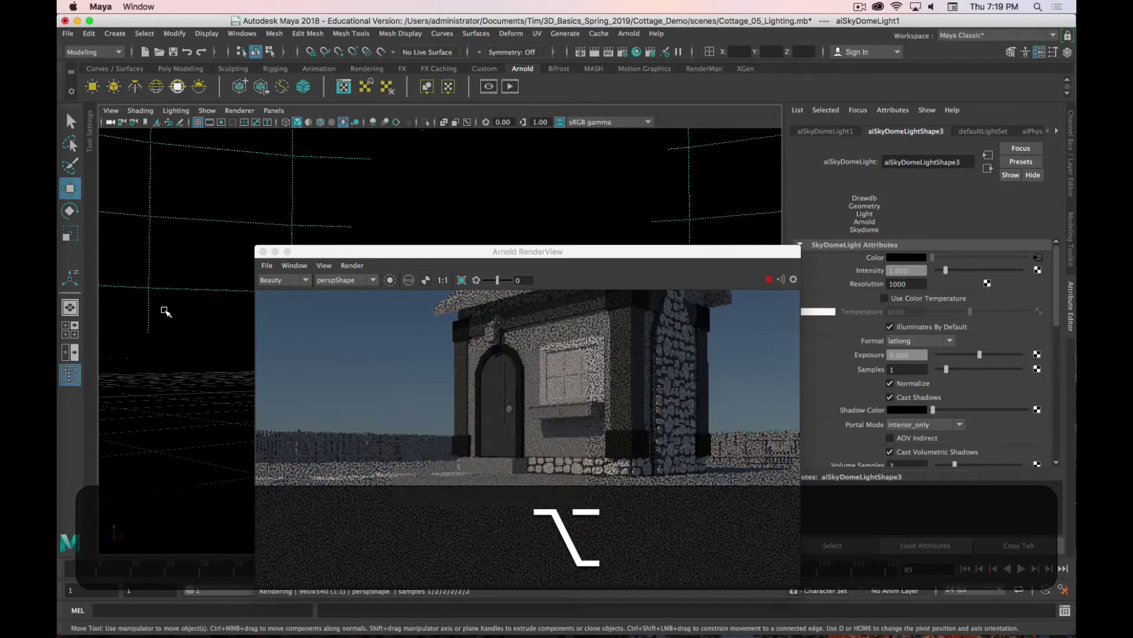
alt+middle_drag(180, 297, 179, 314)
alt+drag(179, 313, 183, 309)
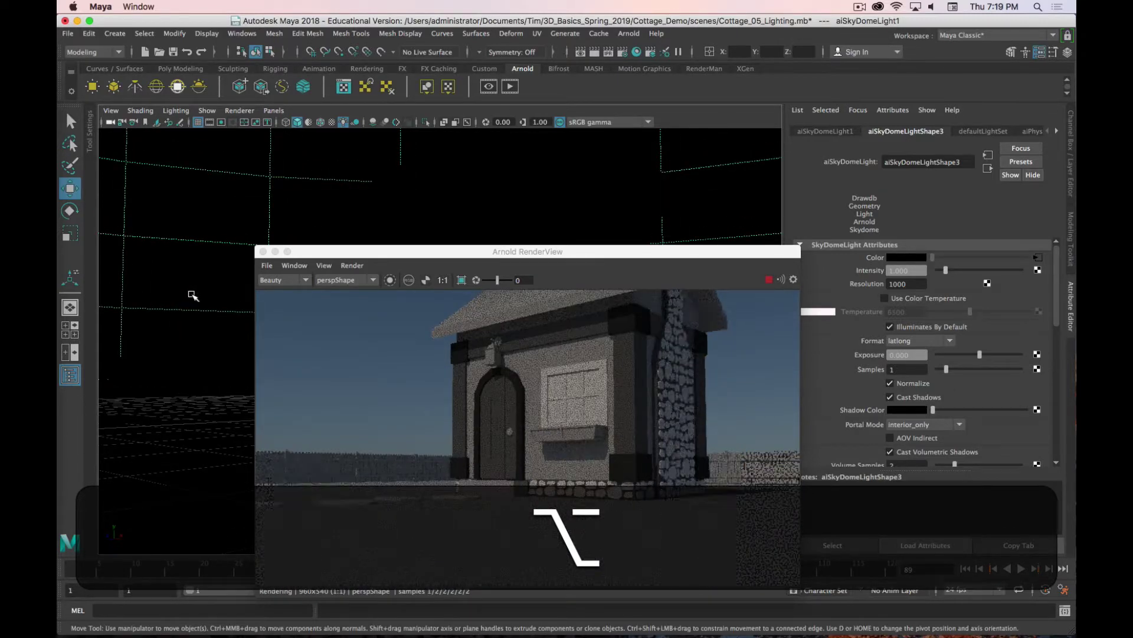
alt+middle_drag(190, 295, 194, 320)
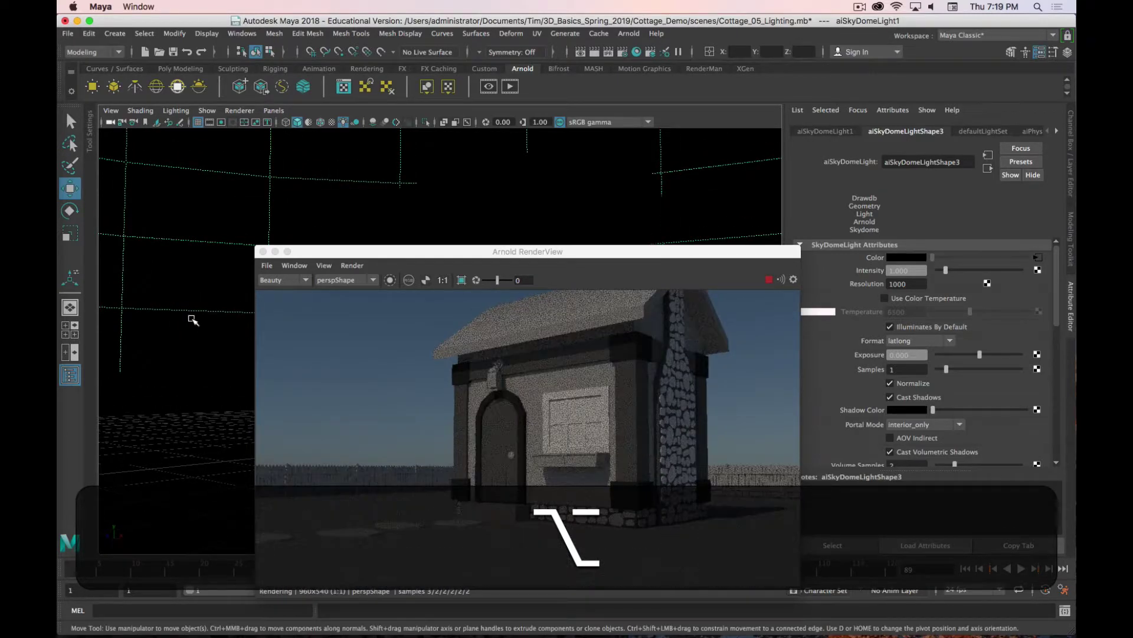
Step: Open the physical sky's attributes, try its turbidity at 10, and return it to 3
drag(618, 255, 541, 163)
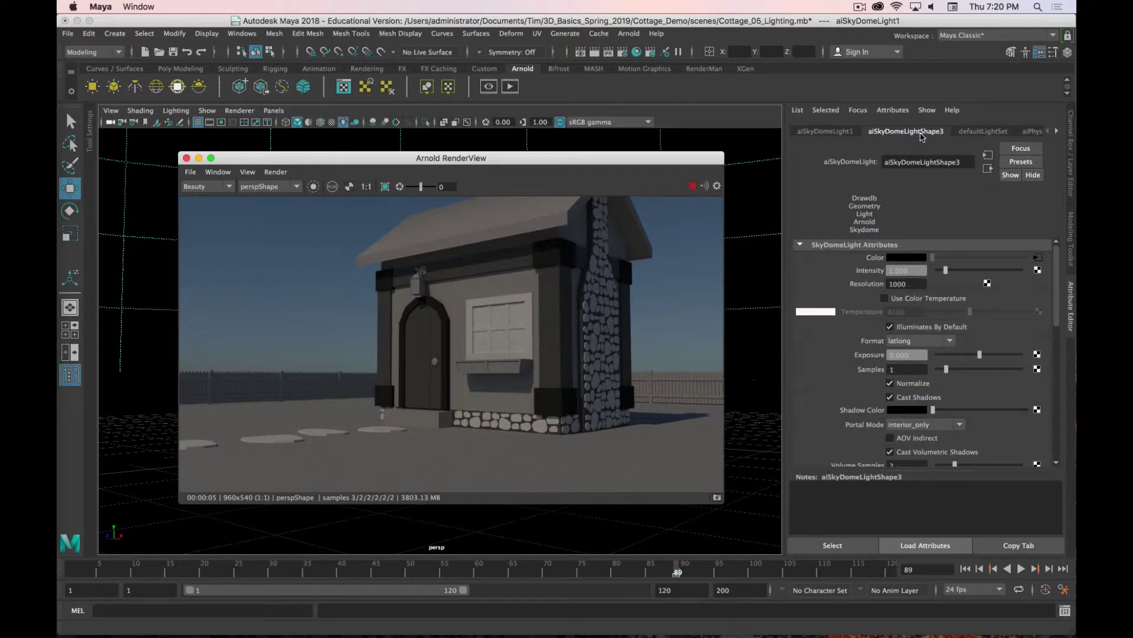
click(1035, 132)
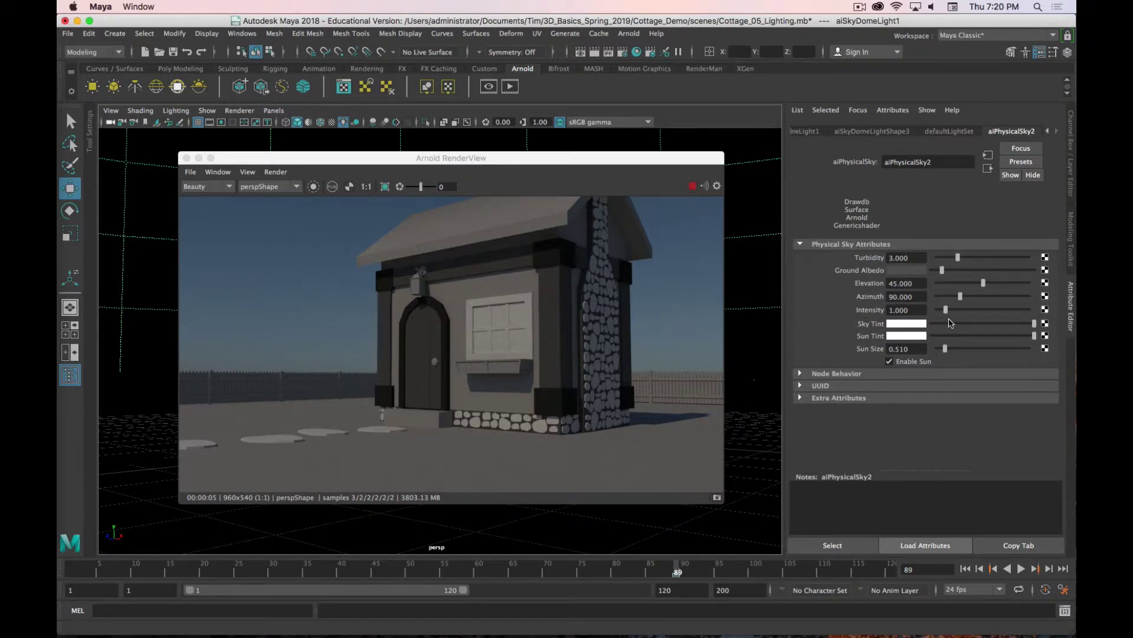
drag(959, 262, 1029, 263)
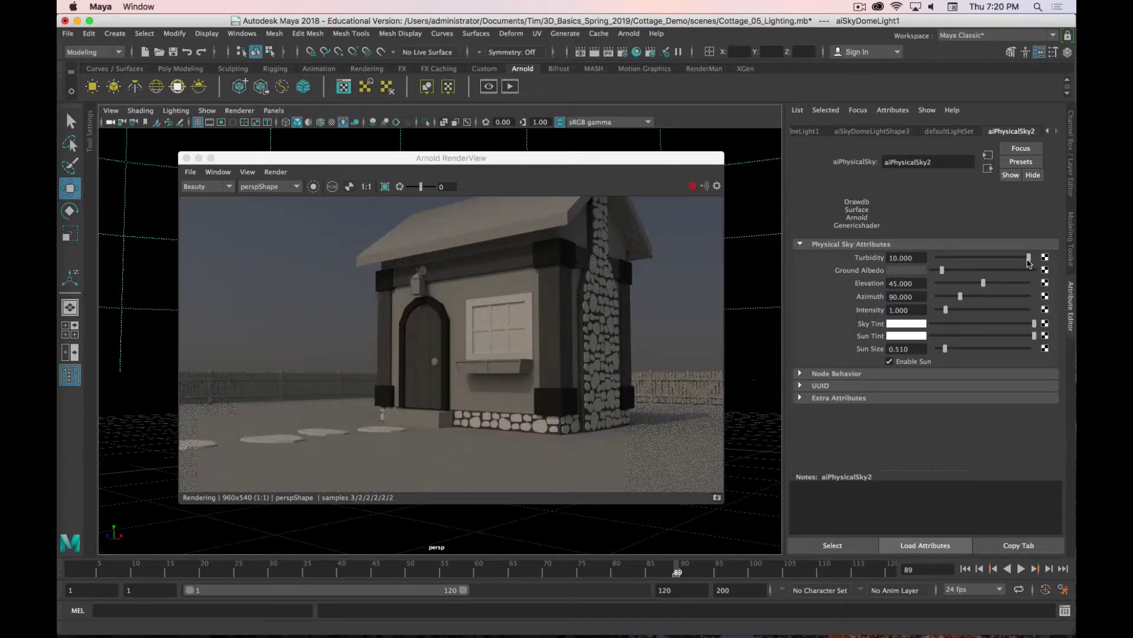
drag(1028, 261, 961, 263)
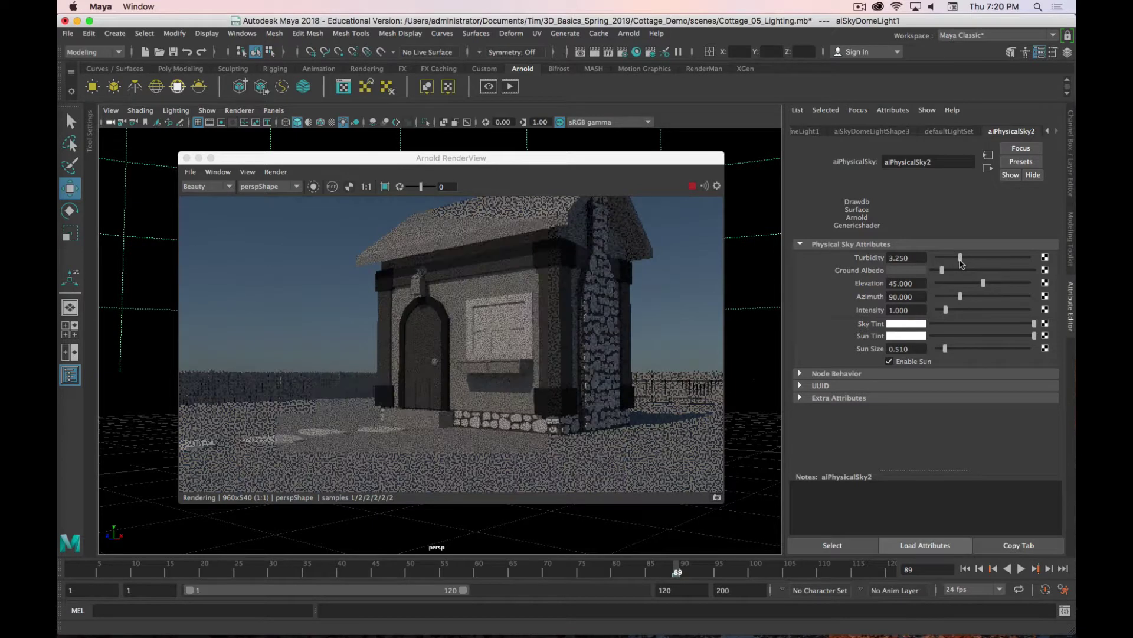
double_click(920, 258)
text(3)
key(Return)
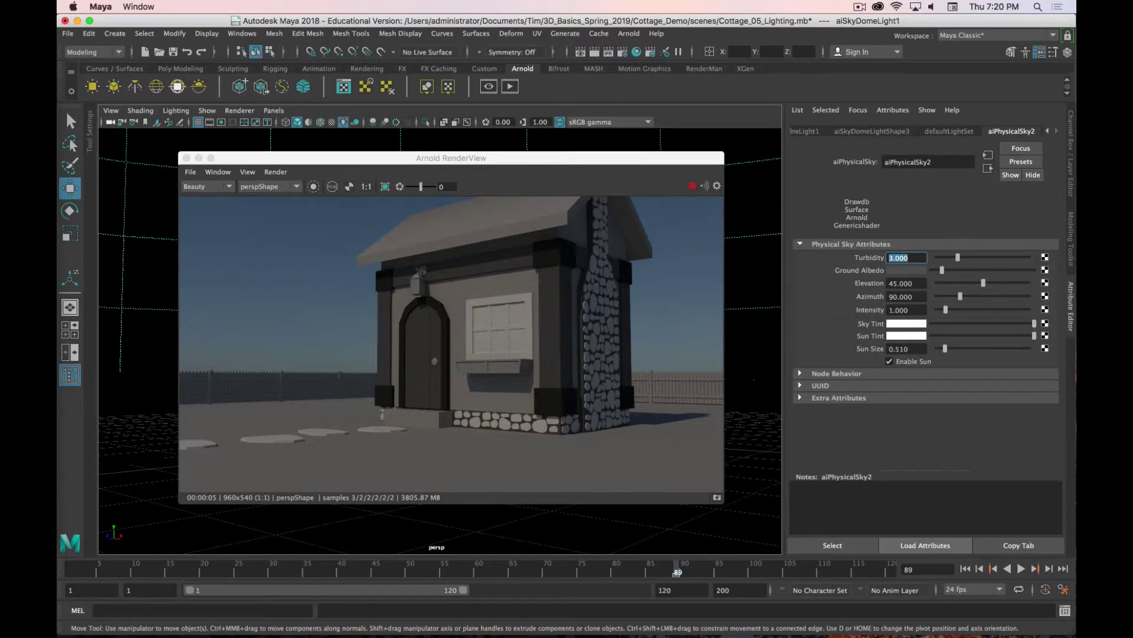
key(super+Tab)
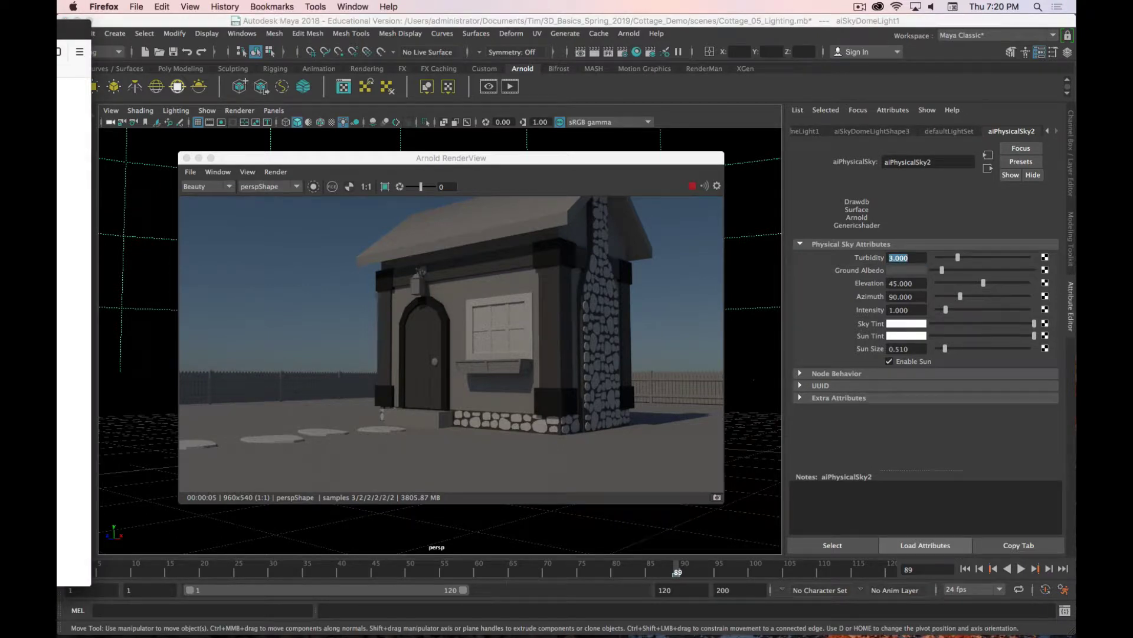
scroll(71, 330, down, 10)
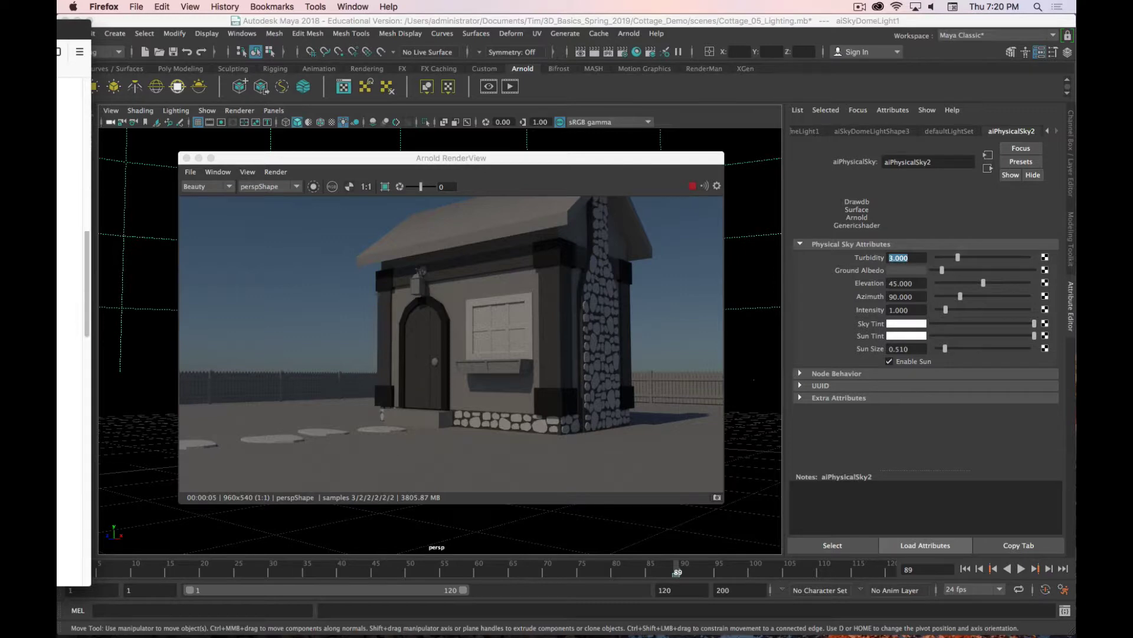
key(super+period)
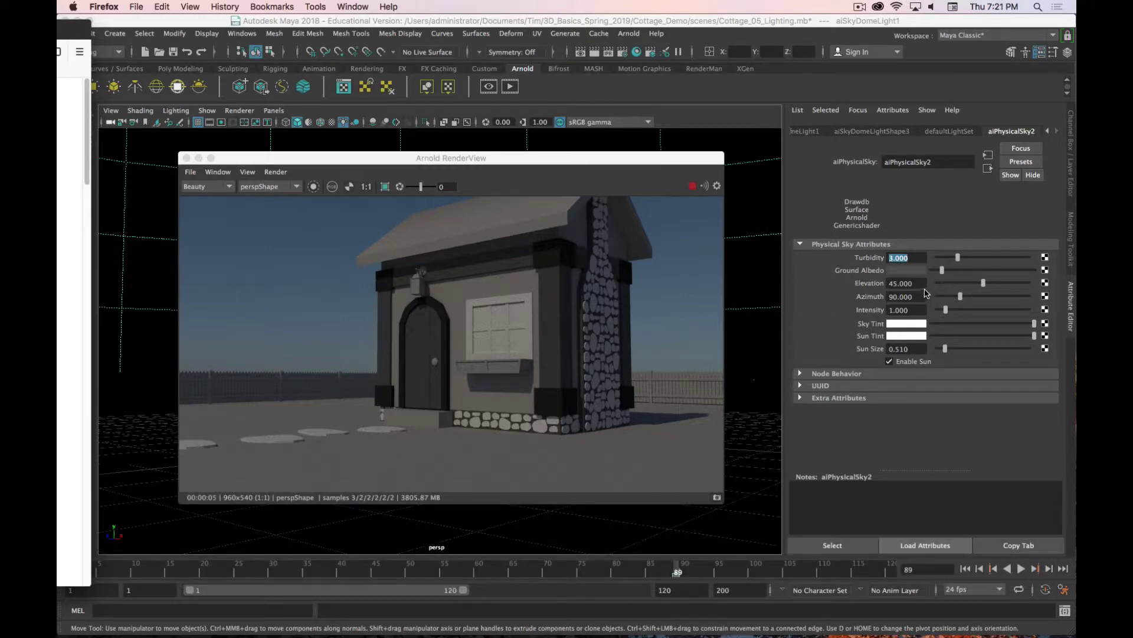
Step: Try the physical sky's elevation at 90, 0 and -10, and set it to 36.486
drag(983, 283, 1051, 289)
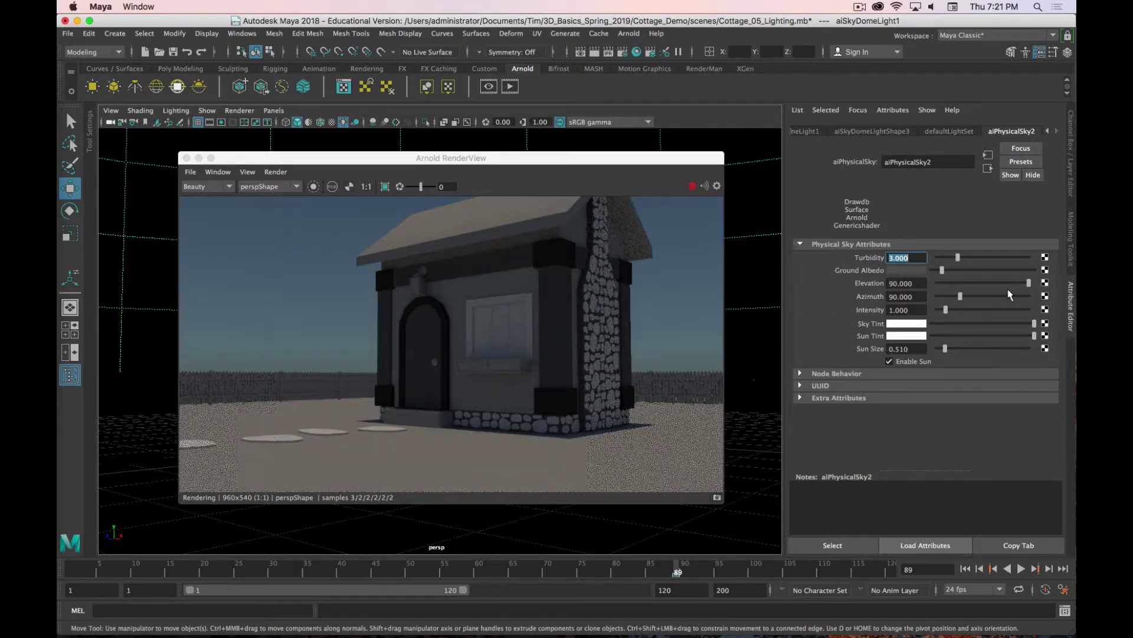
drag(1028, 285, 937, 288)
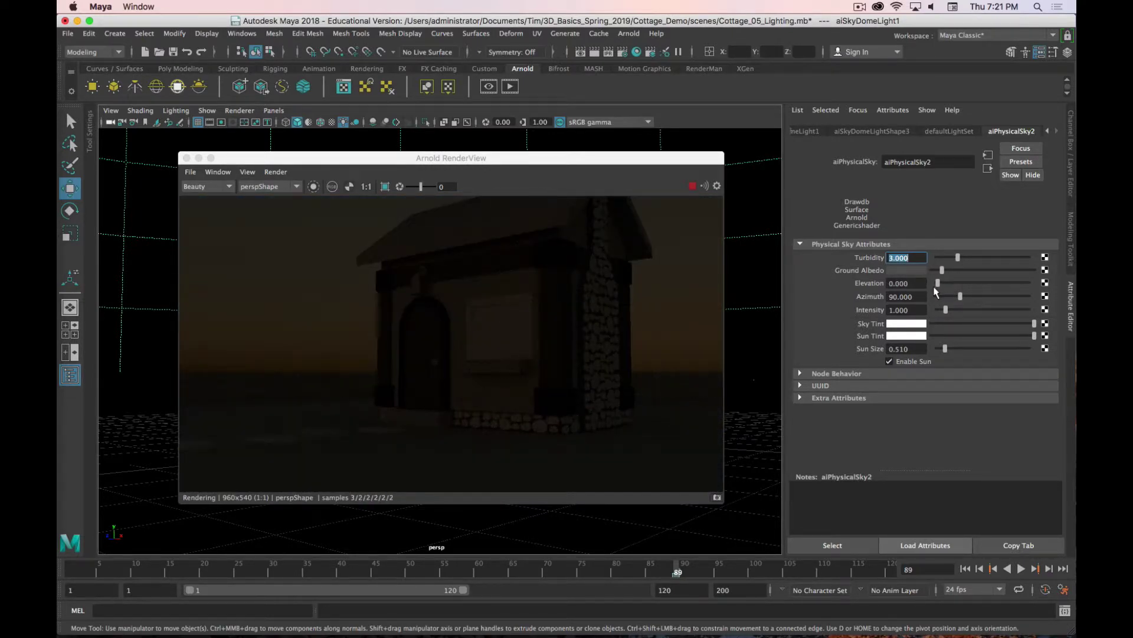
click(918, 285)
text(-10)
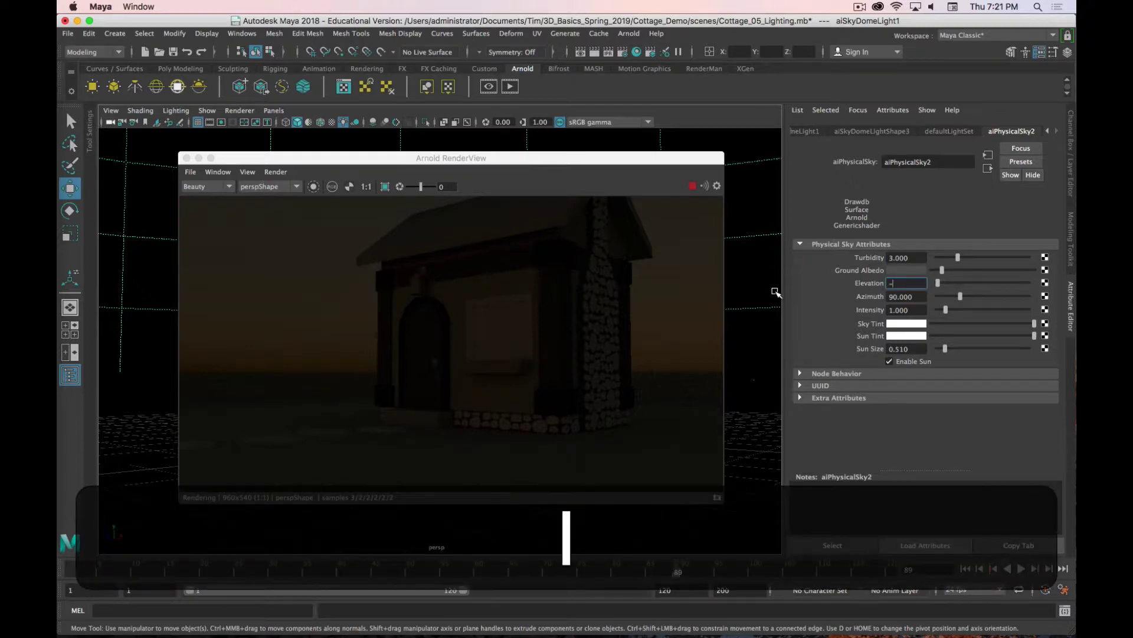
key(Return)
text(0)
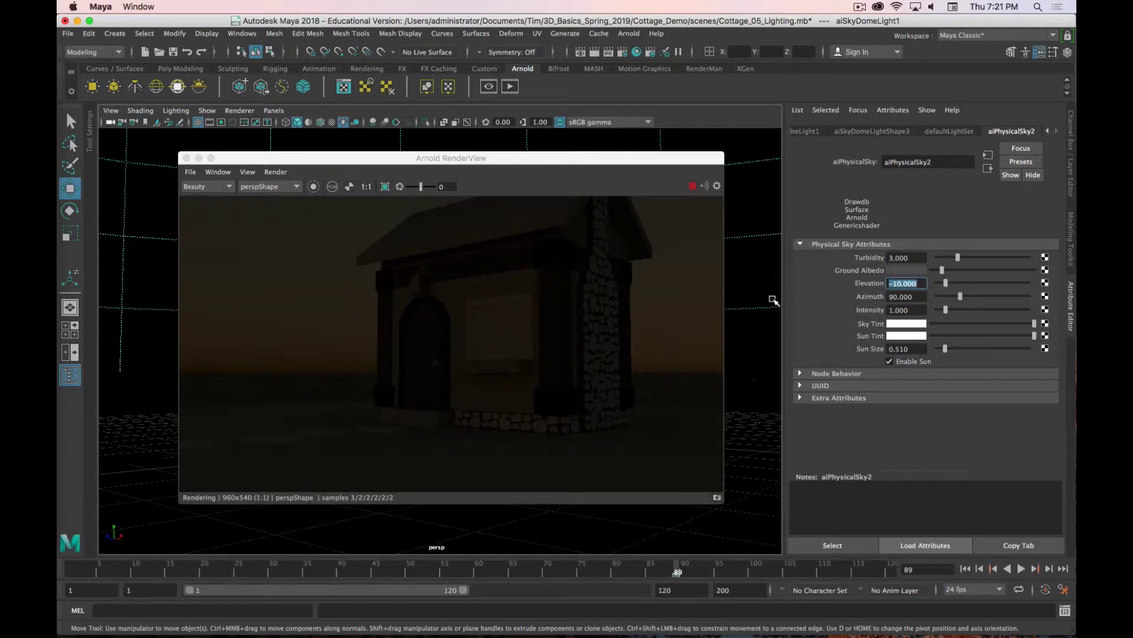
key(Return)
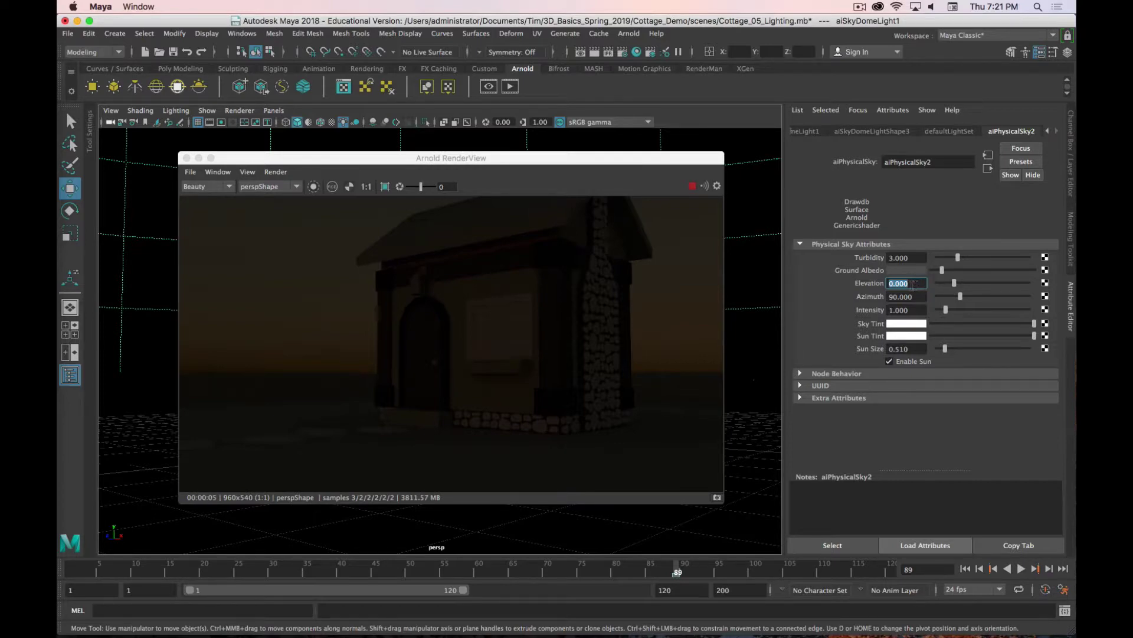
drag(949, 286, 985, 288)
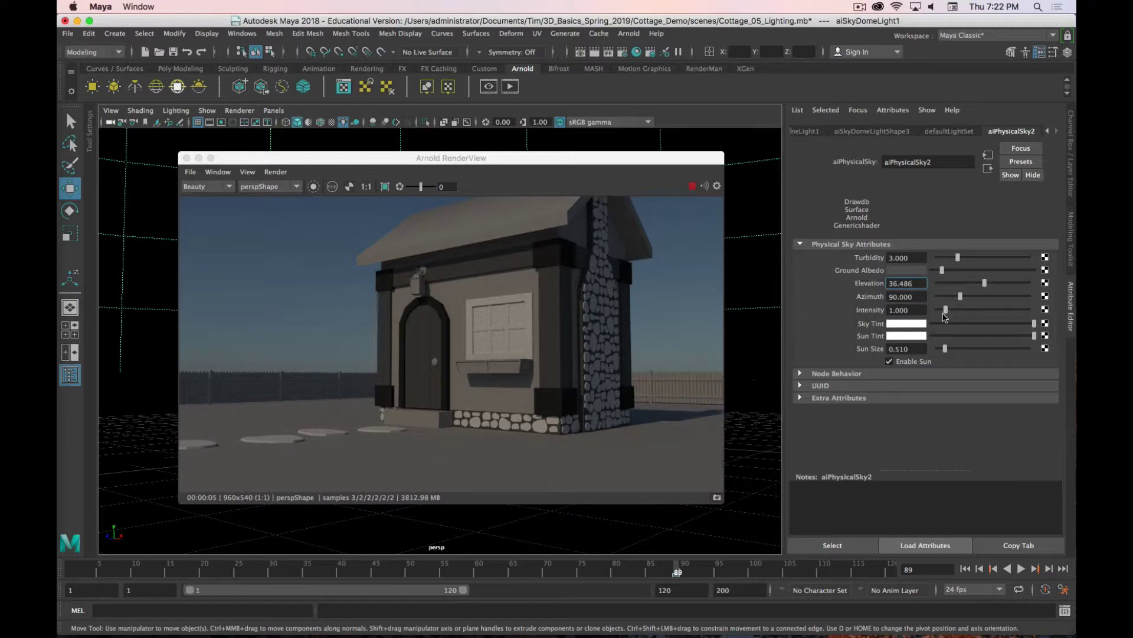
Step: Set the physical sky's azimuth to 138.649 while viewing the cottage's shadow from above
key(alt)
alt+drag(754, 364, 751, 401)
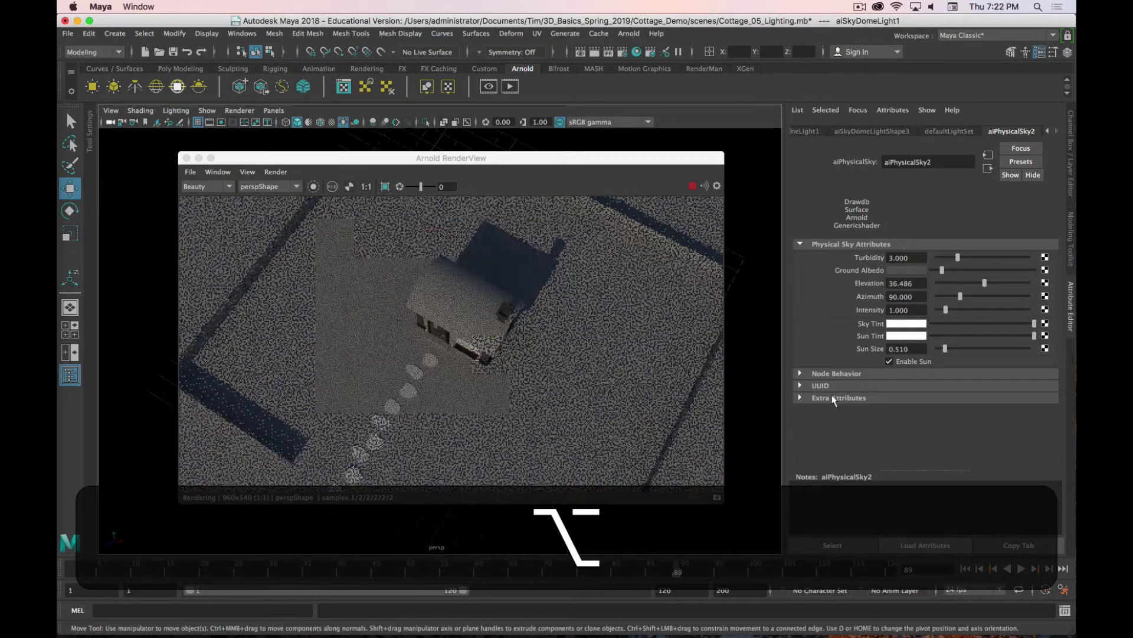
mouse_move(960, 299)
mouse_down()
mouse_move(979, 298)
mouse_move(991, 322)
mouse_move(977, 345)
mouse_move(956, 342)
mouse_move(978, 312)
mouse_move(1050, 302)
mouse_move(935, 301)
mouse_move(980, 300)
mouse_up()
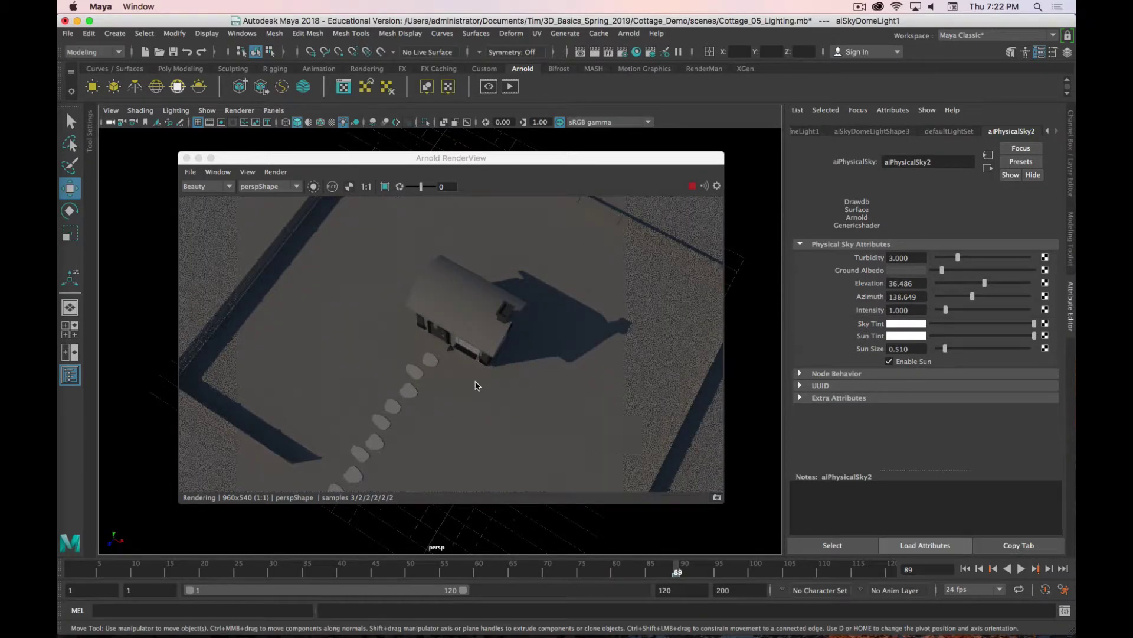
key(super+period)
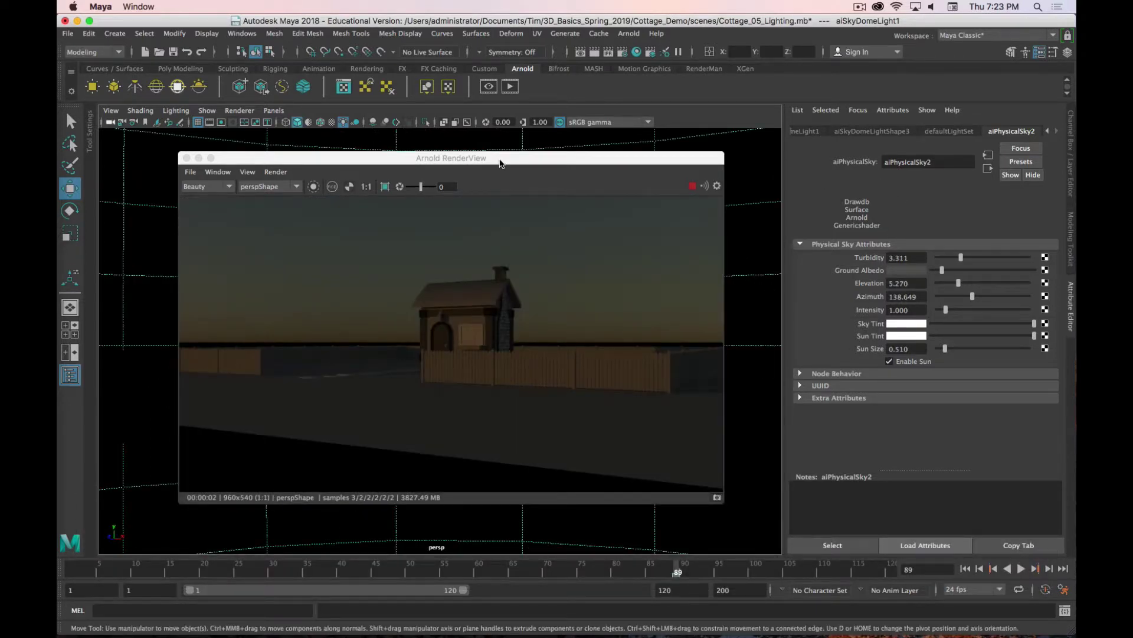
Step: Try the sky dome light's camera visibility at 0, view the cottage render up close, and return it to 1
mouse_move(500, 164)
mouse_down()
mouse_move(519, 188)
mouse_move(499, 160)
mouse_up()
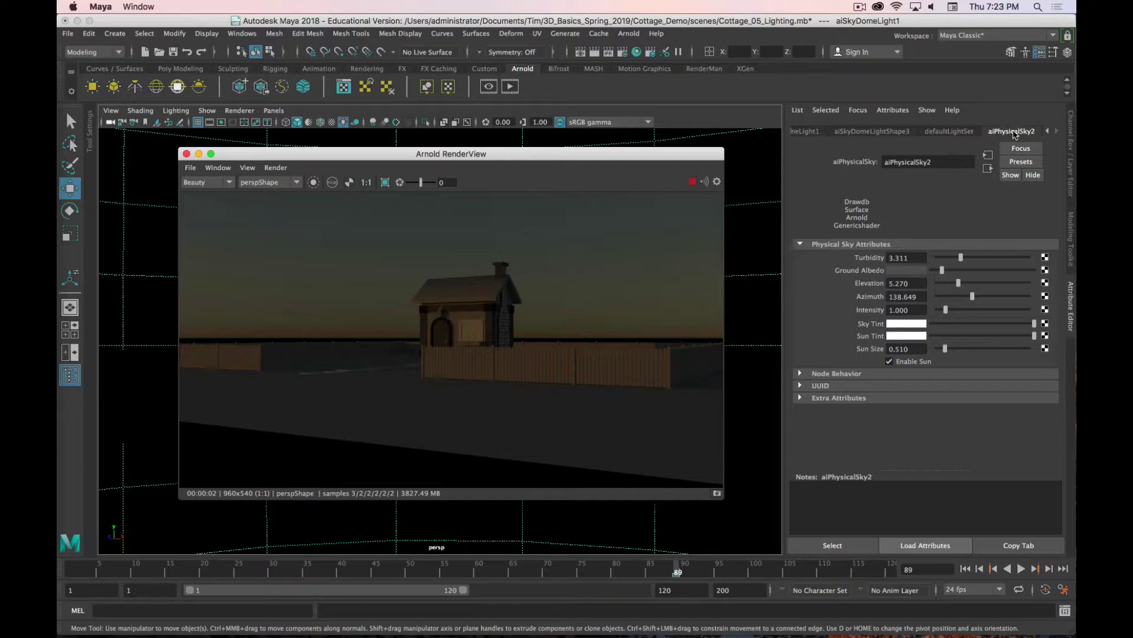
click(899, 132)
scroll(819, 412, down, 10)
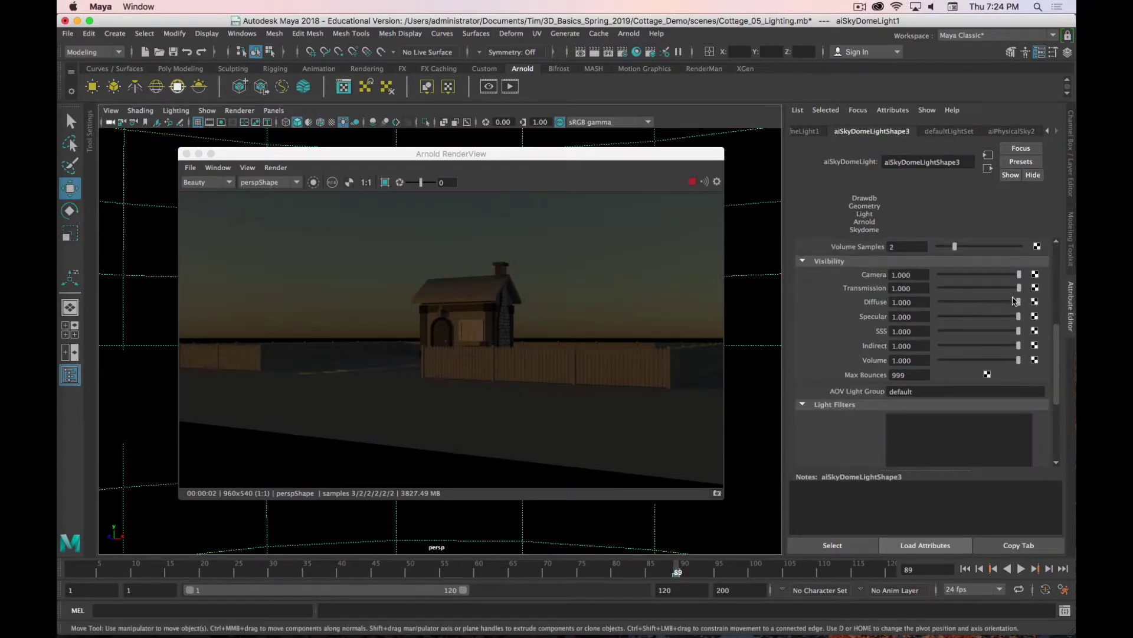
drag(1021, 274, 834, 275)
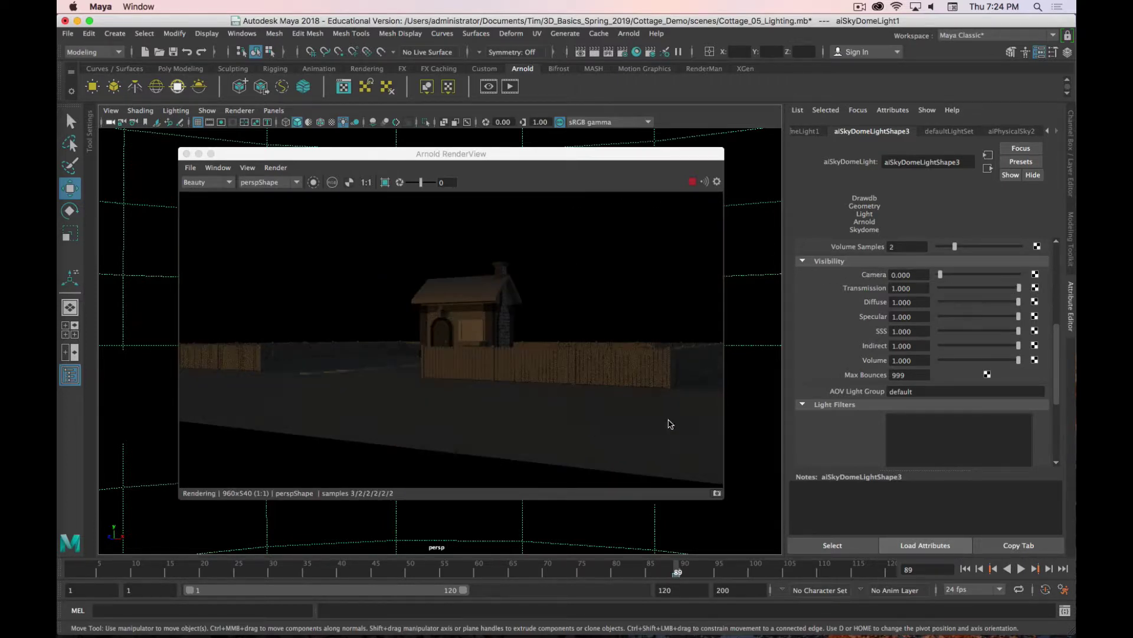
alt+drag(754, 319, 494, 426)
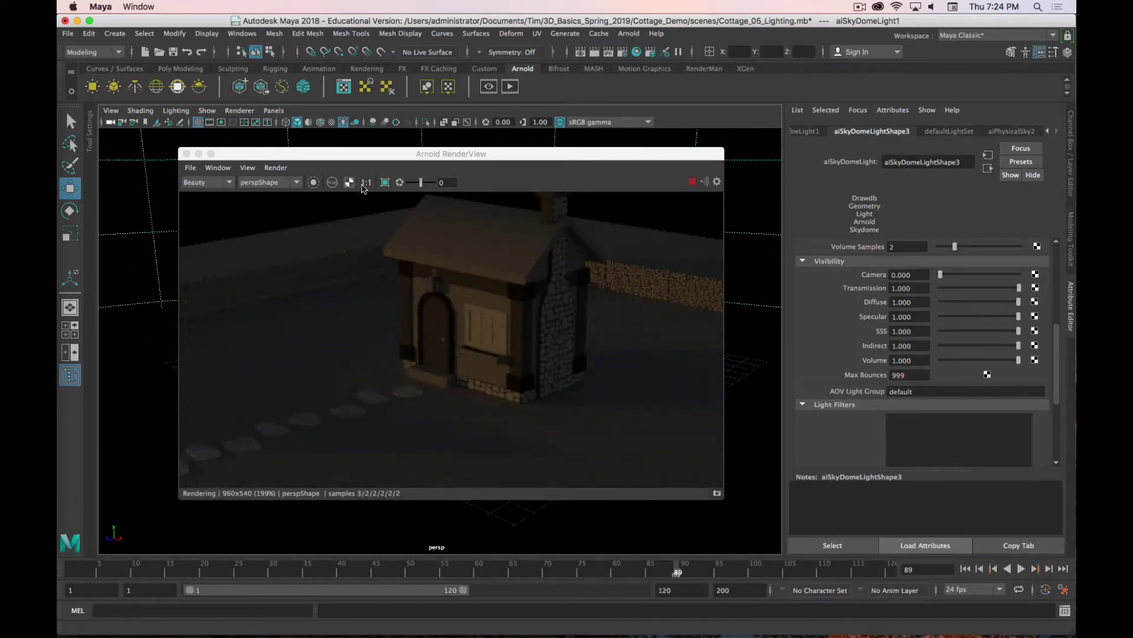
click(365, 183)
scroll(754, 286, up, 5)
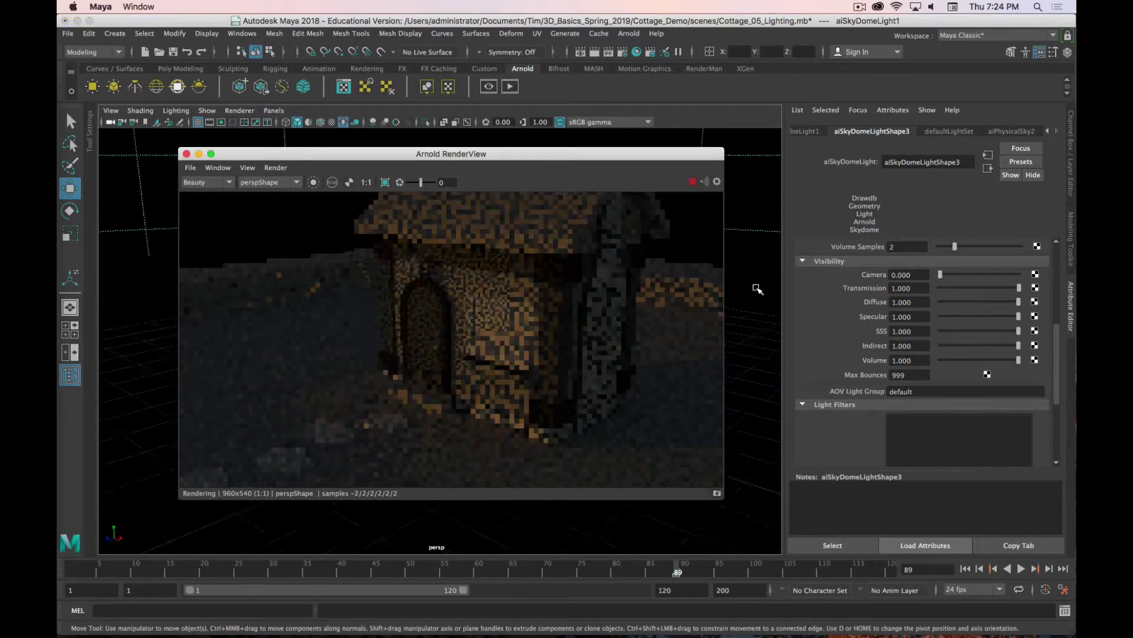
scroll(758, 289, down, 3)
alt+drag(753, 319, 754, 309)
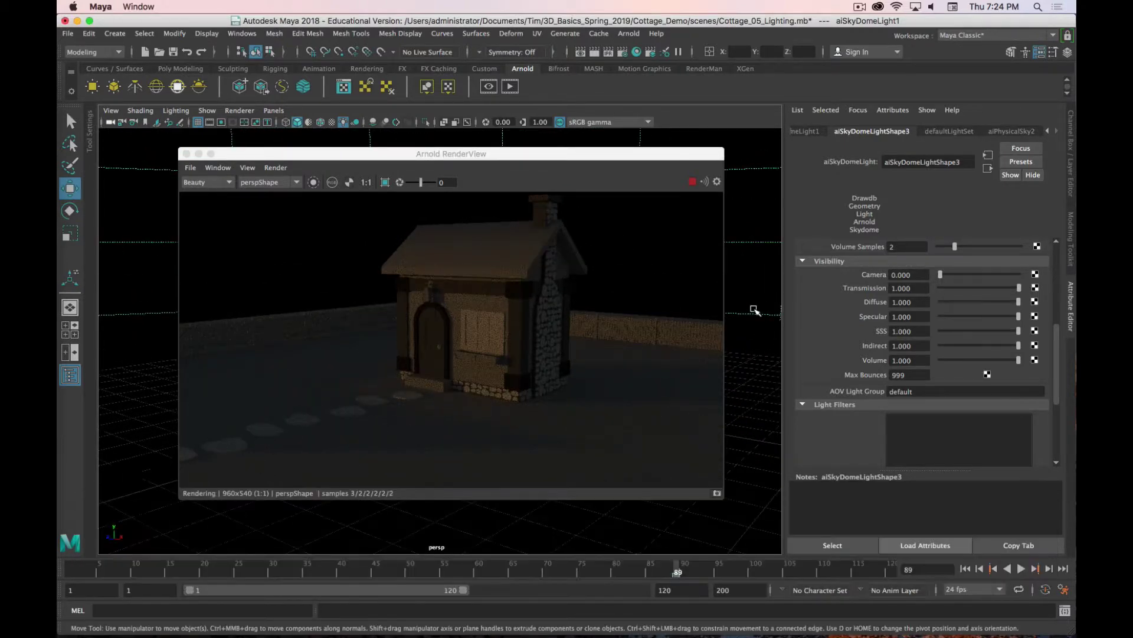
mouse_move(940, 275)
mouse_down()
mouse_move(957, 274)
mouse_move(936, 274)
mouse_up()
drag(941, 275, 1020, 275)
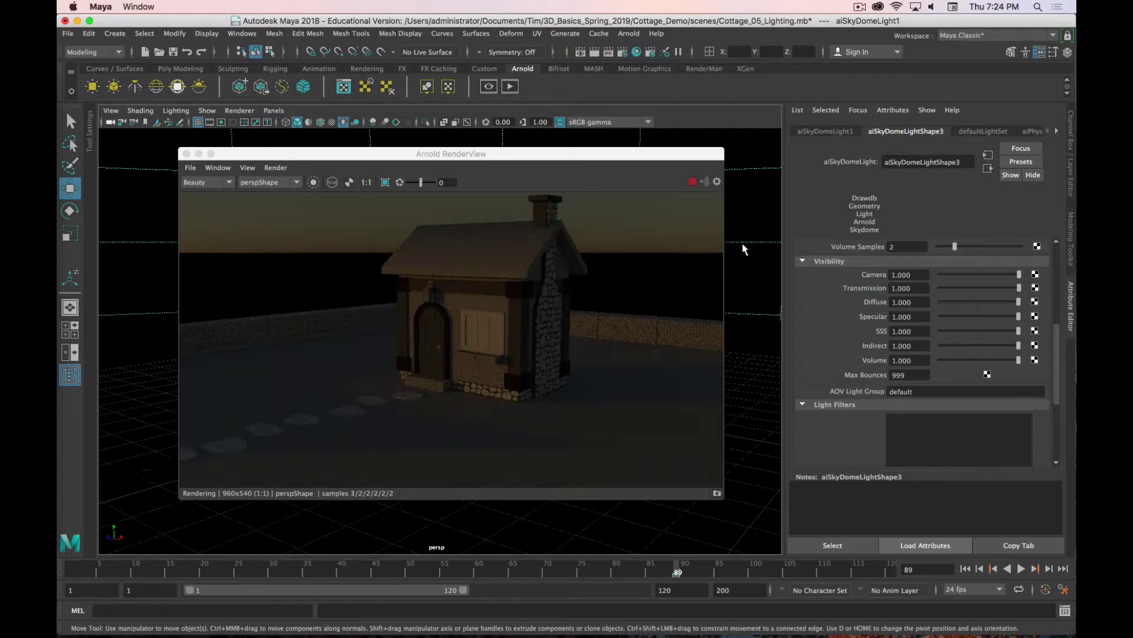
Step: Delete the physical sky's dome light and add a plain Arnold sky dome light to the scene
key(BackSpace)
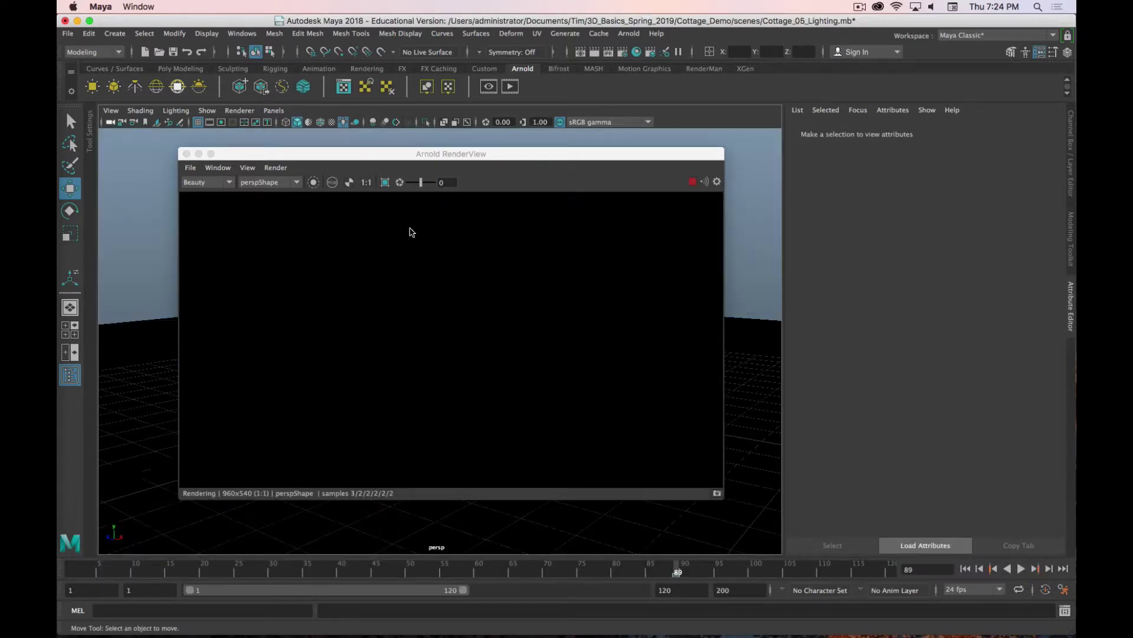
drag(299, 159, 380, 197)
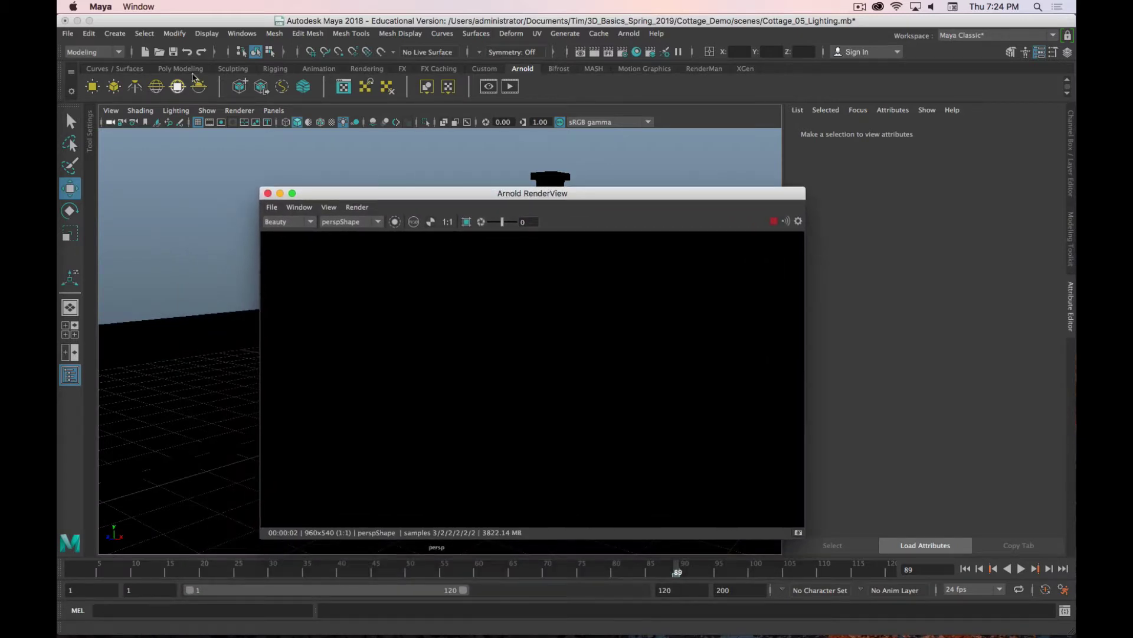
click(156, 88)
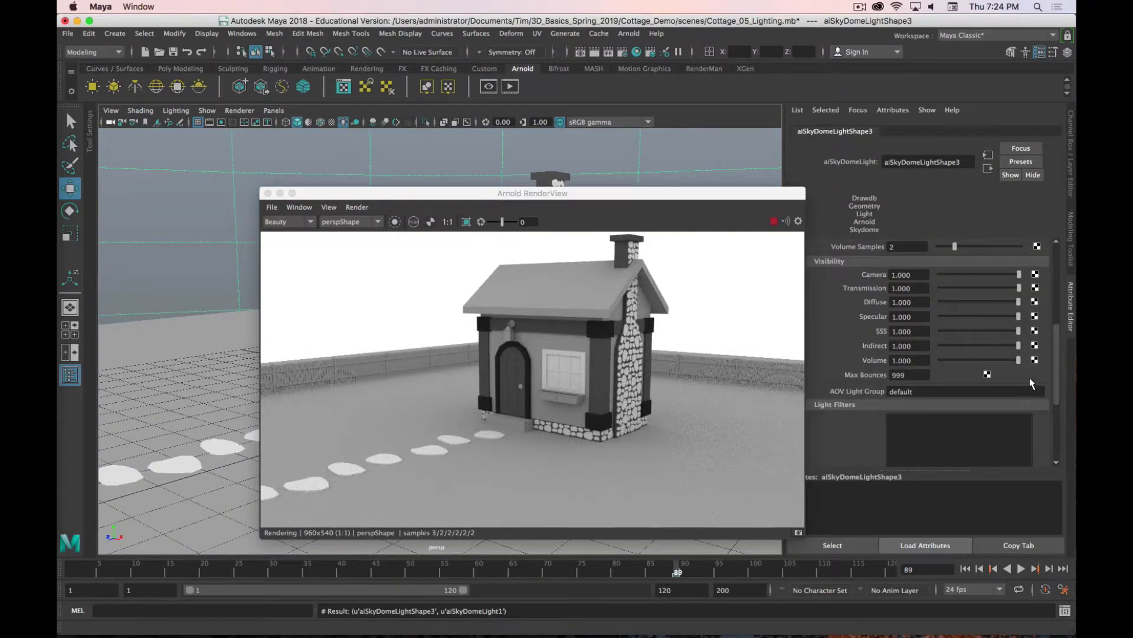
scroll(954, 380, down, 3)
scroll(954, 378, up, 10)
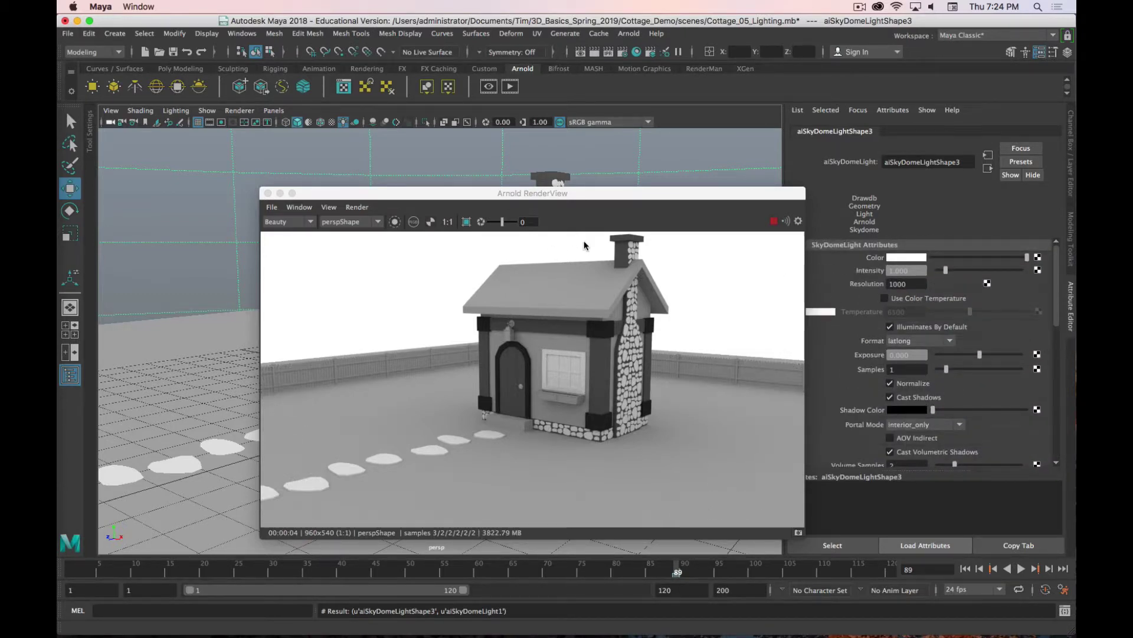
Step: Move the render view aside and examine the sky dome sphere that encloses the cottage scene
scroll(190, 303, up, 5)
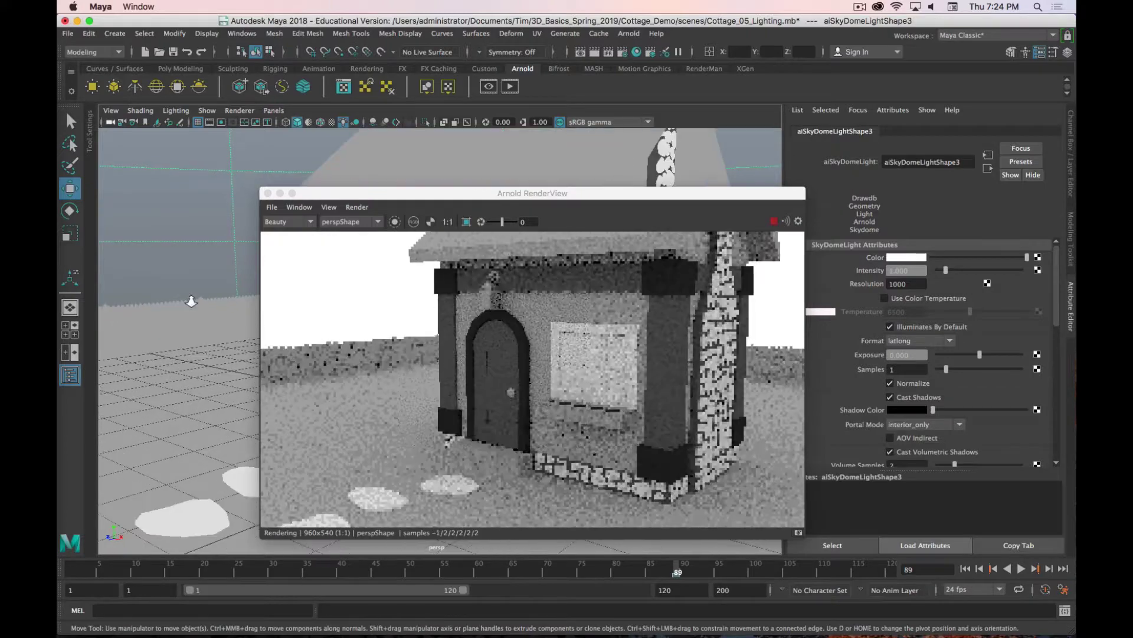
scroll(190, 301, down, 15)
click(267, 193)
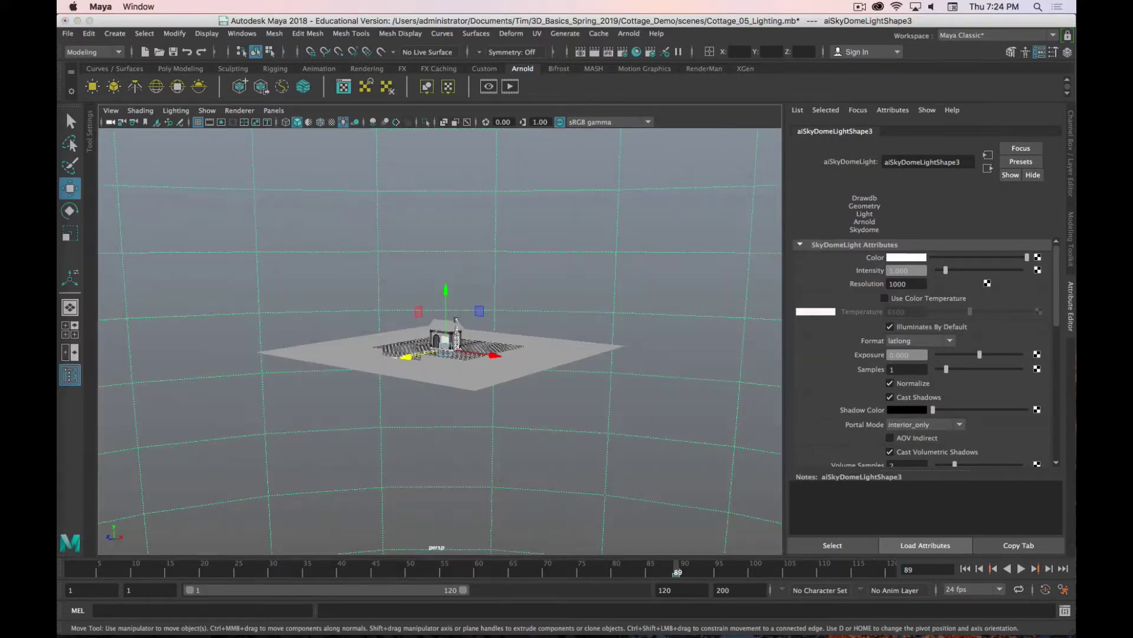
scroll(496, 400, down, 10)
scroll(503, 409, up, 10)
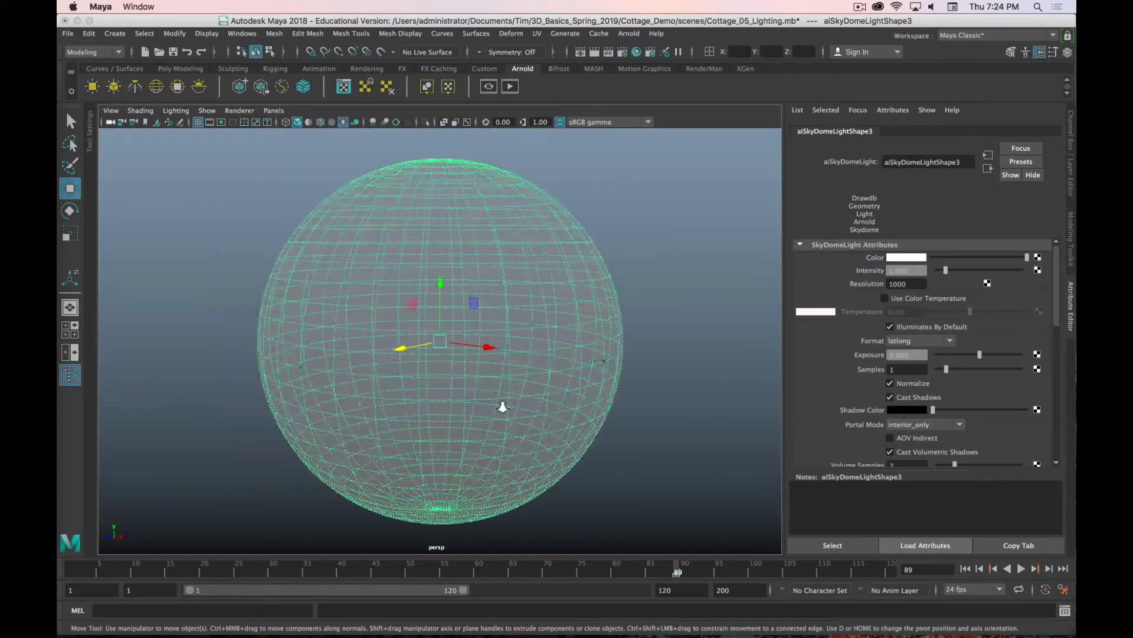
scroll(504, 408, up, 3)
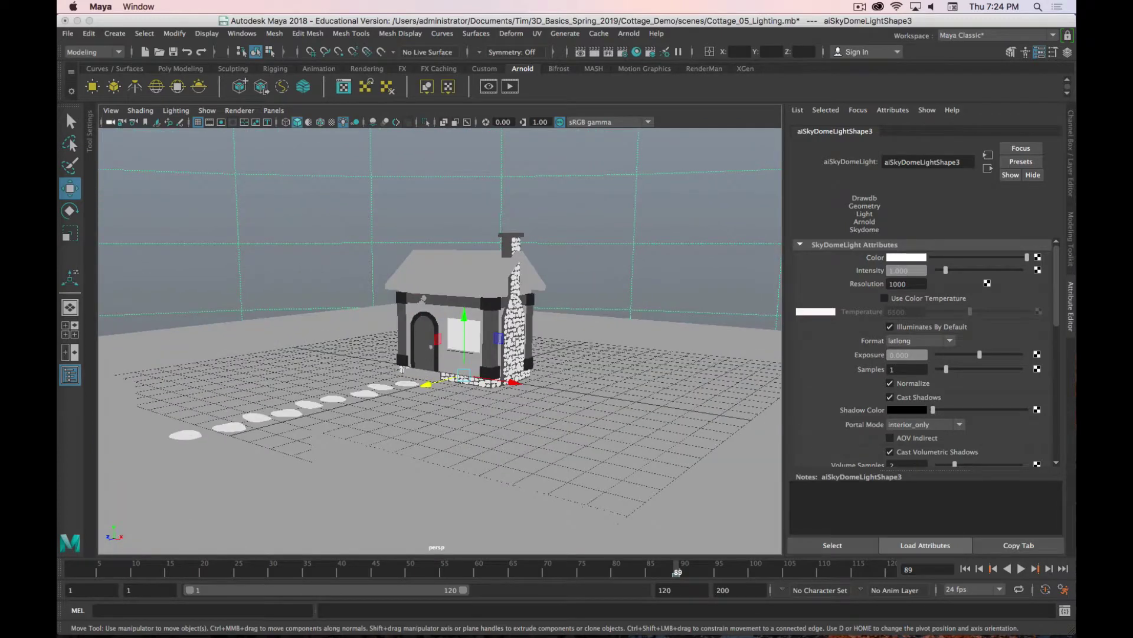
Step: Bring the Arnold render view back and view the dome-lit cottage up close and at 1:1 scale
drag(56, 194, 499, 124)
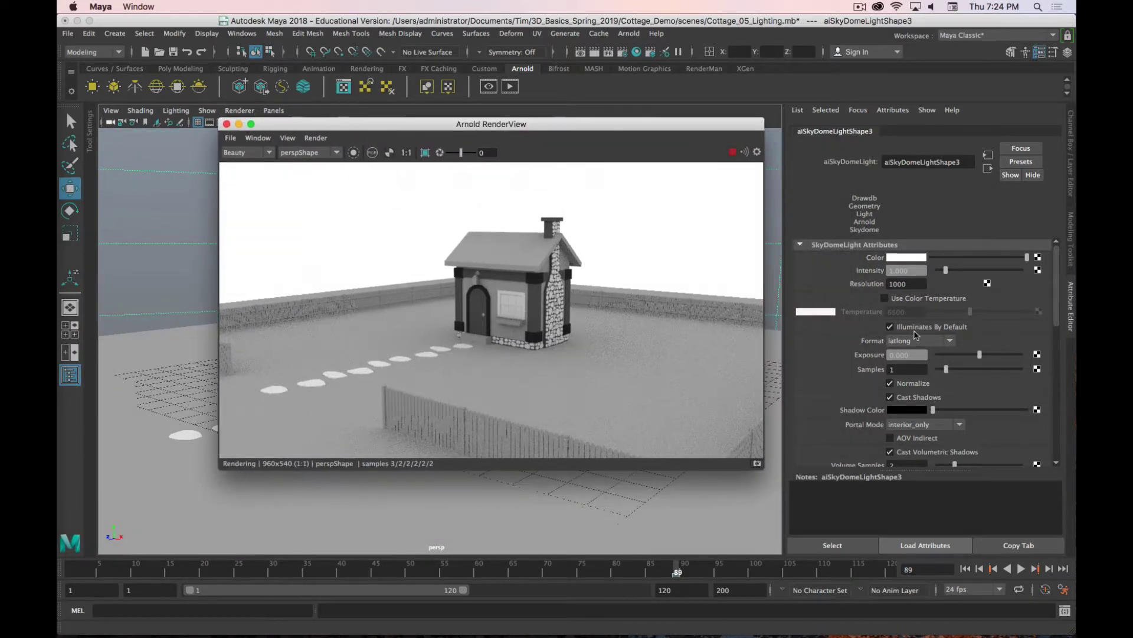
scroll(601, 357, up, 2)
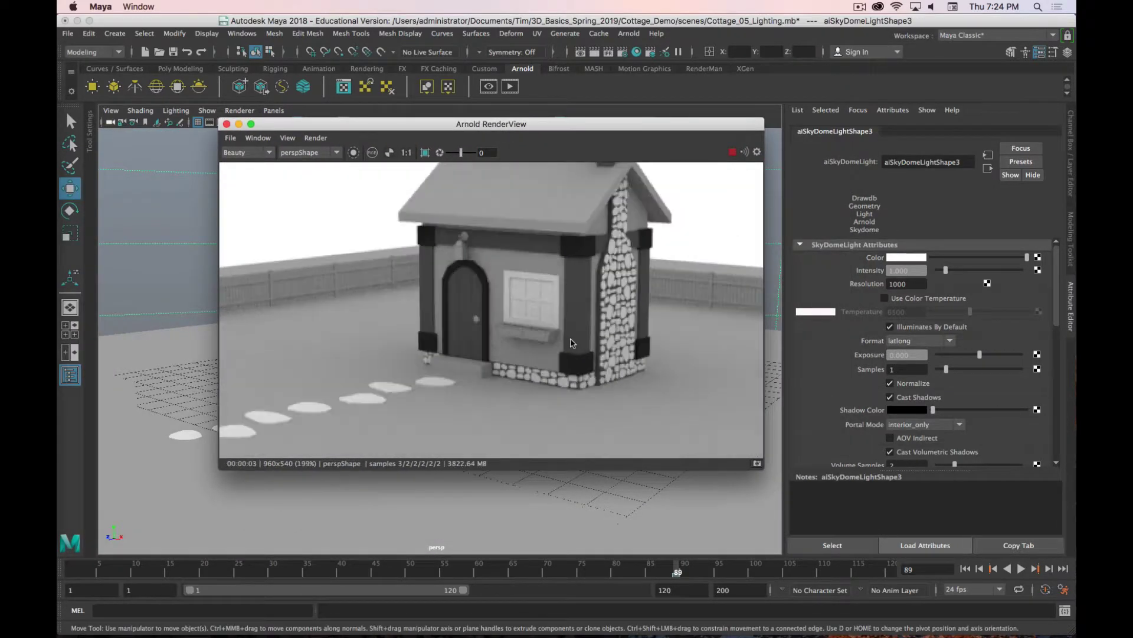
scroll(601, 357, down, 1)
click(406, 152)
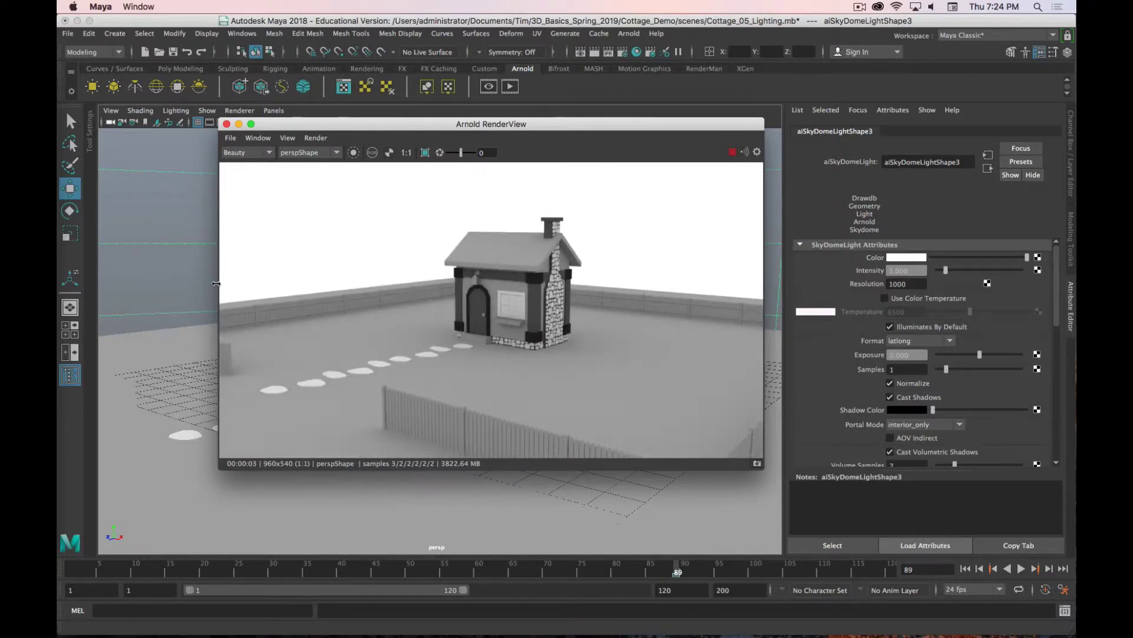
Step: Try color temperatures of 2565, 65000 and 5600 on the sky dome light with a closer cottage view, and turn color temperature off again
scroll(188, 294, up, 2)
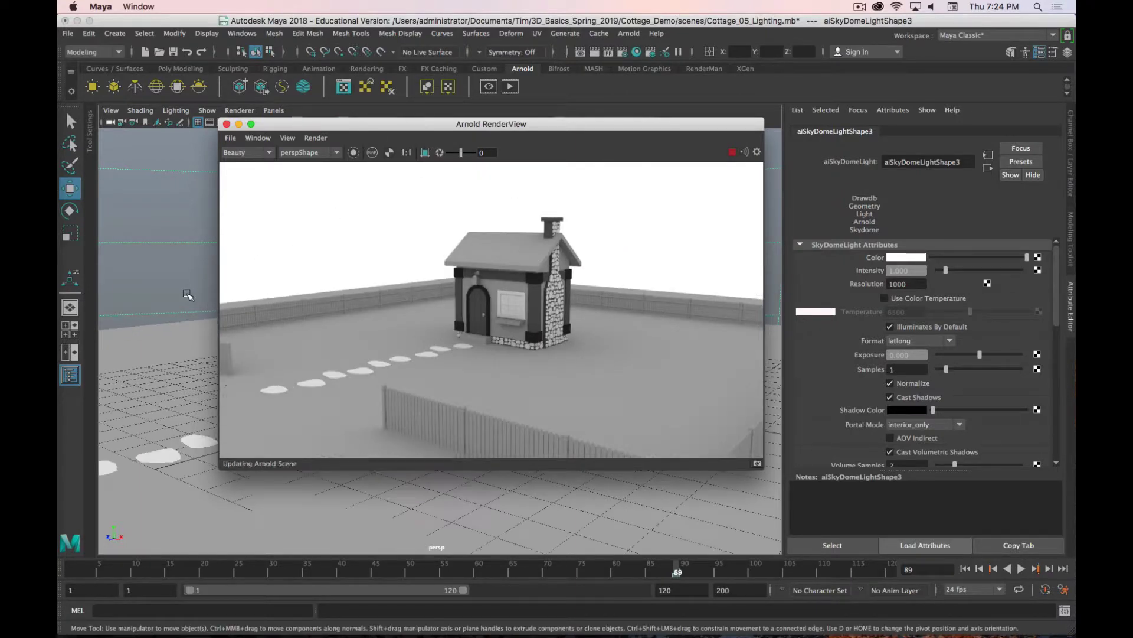
click(884, 298)
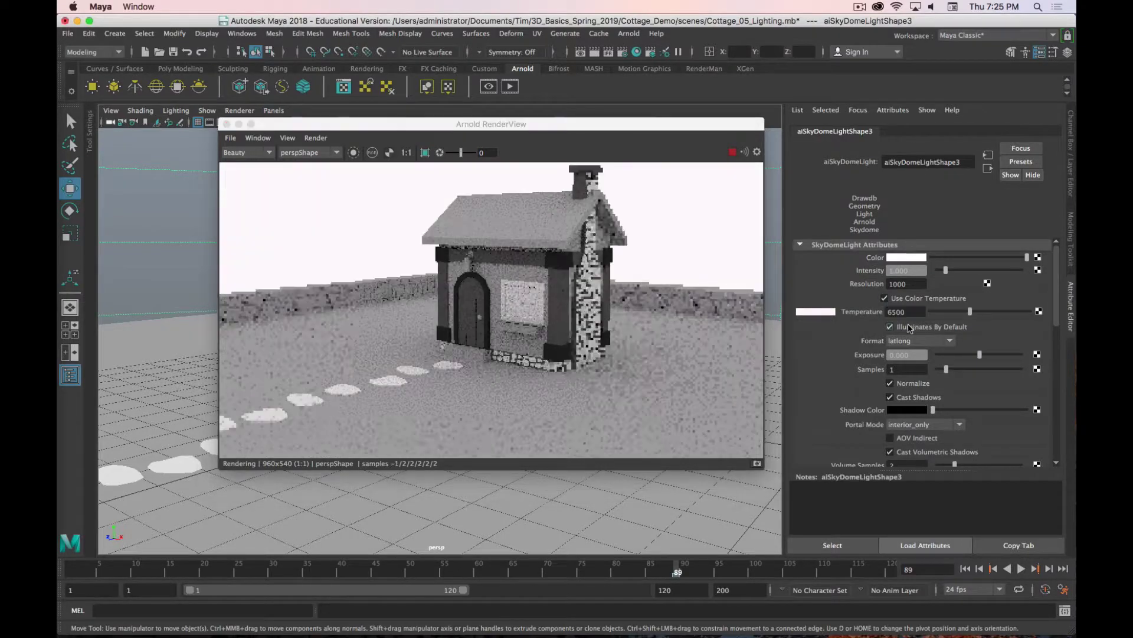
drag(969, 316, 942, 318)
double_click(906, 312)
text(65)
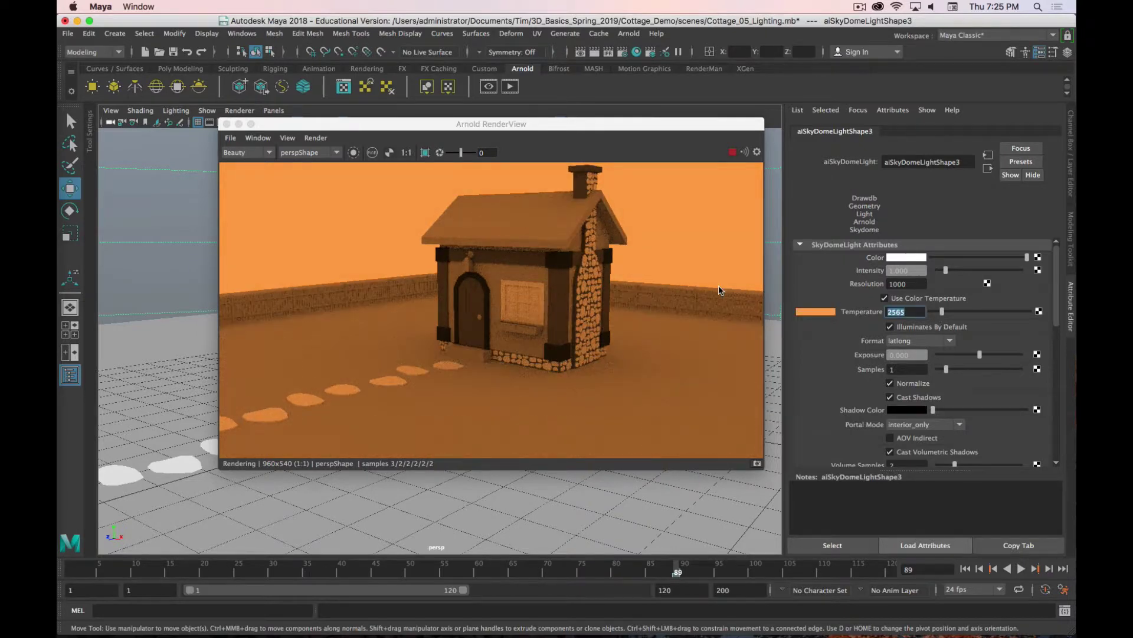
text(000)
key(Return)
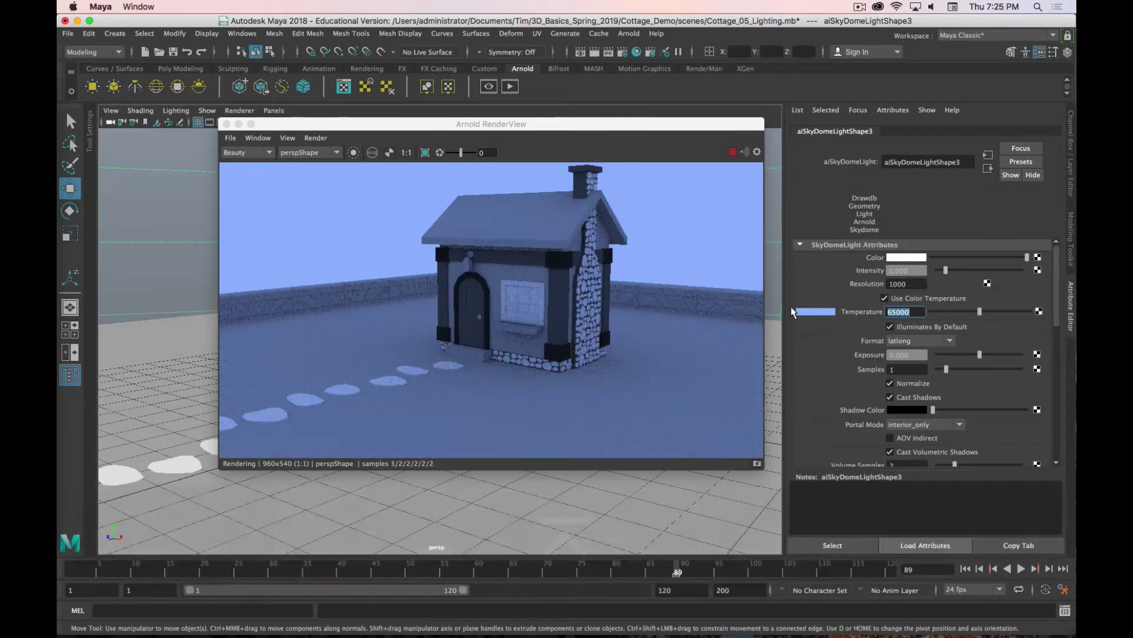
text(5600)
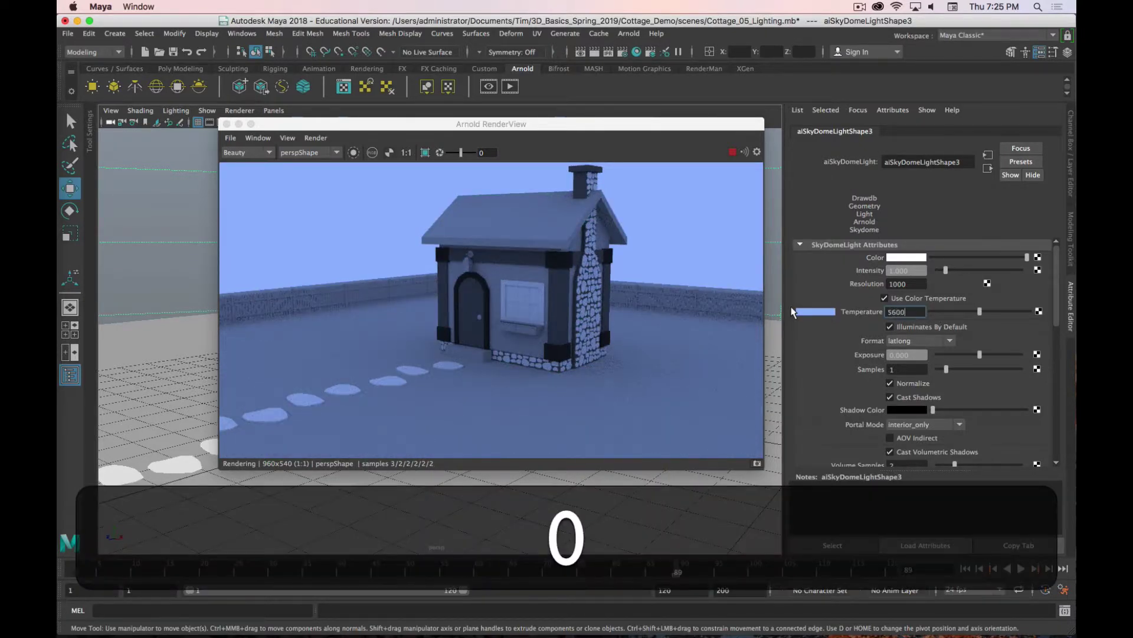
key(Return)
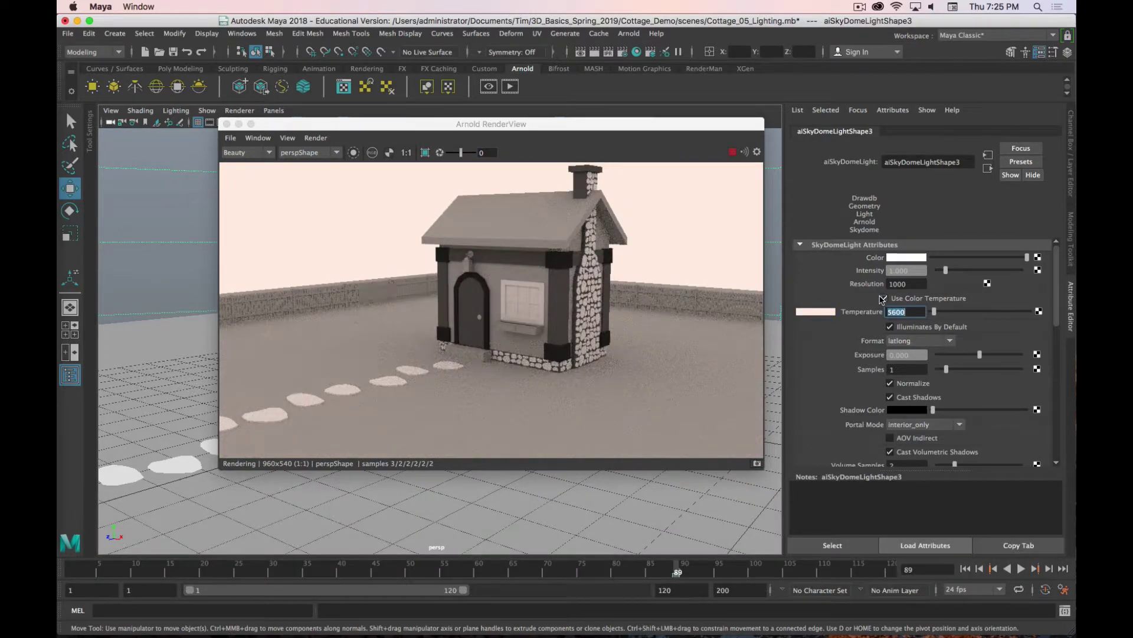
click(884, 299)
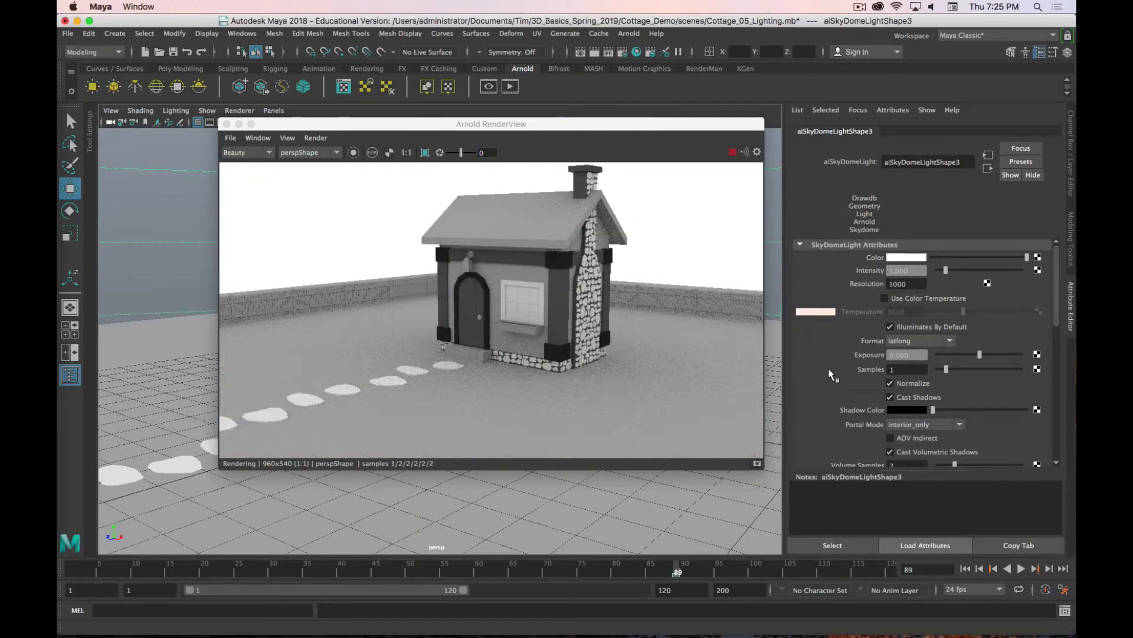
Step: Review the sky dome light's format and visibility settings, trying an exposure of about -0.37 and undoing it
click(952, 342)
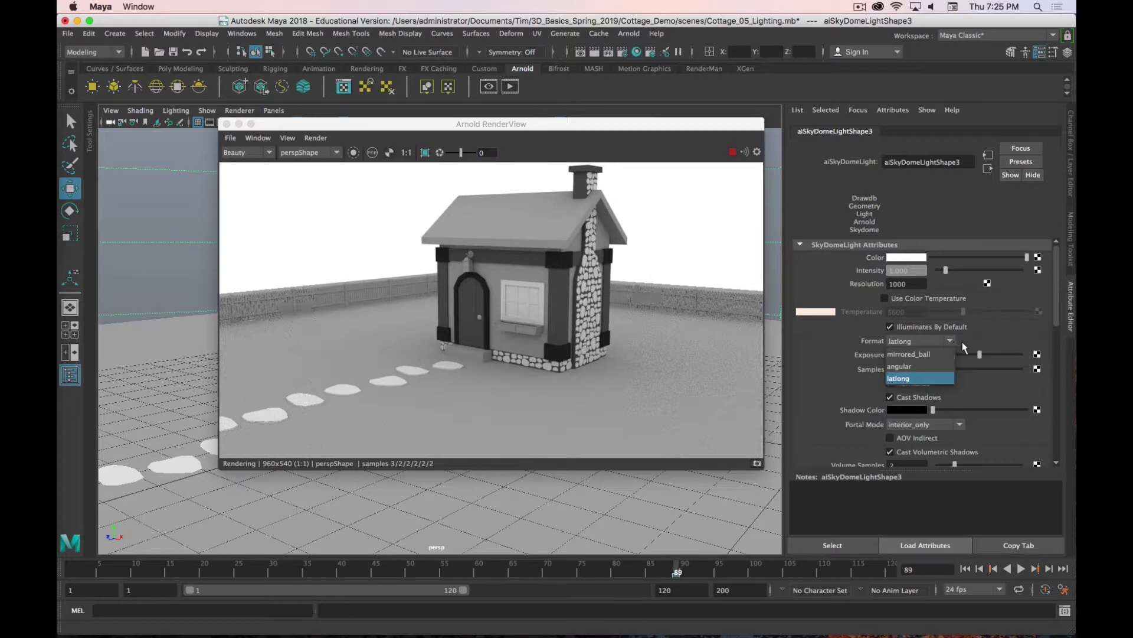
click(1000, 341)
mouse_move(980, 354)
mouse_down()
mouse_move(995, 355)
mouse_move(976, 355)
mouse_up()
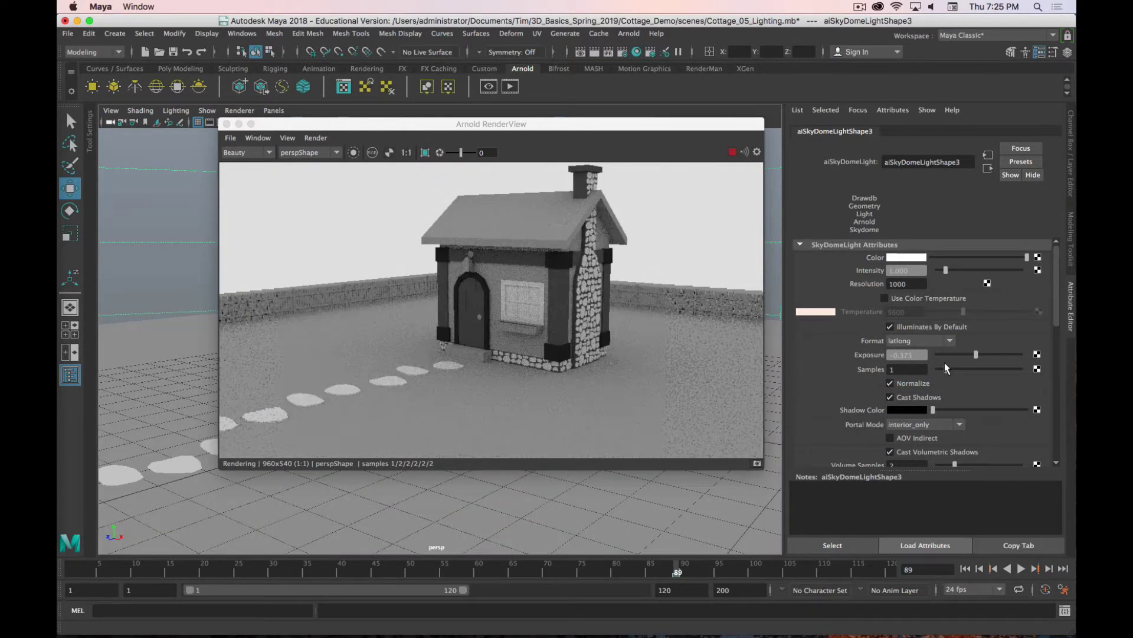
key(ctrl+z)
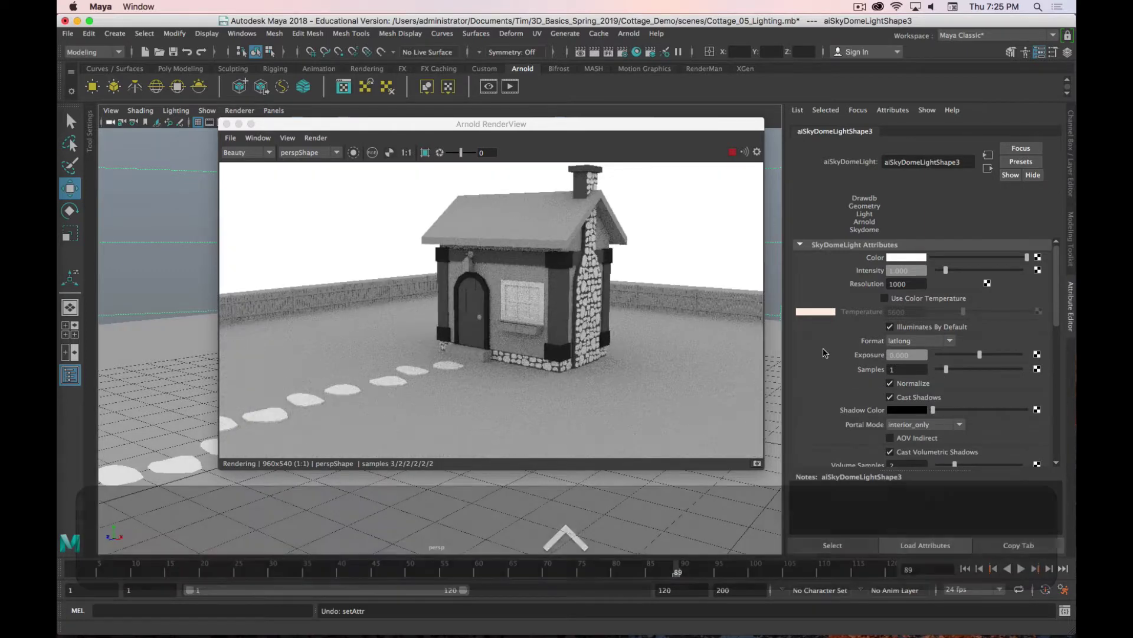
scroll(825, 352, down, 2)
scroll(825, 353, down, 3)
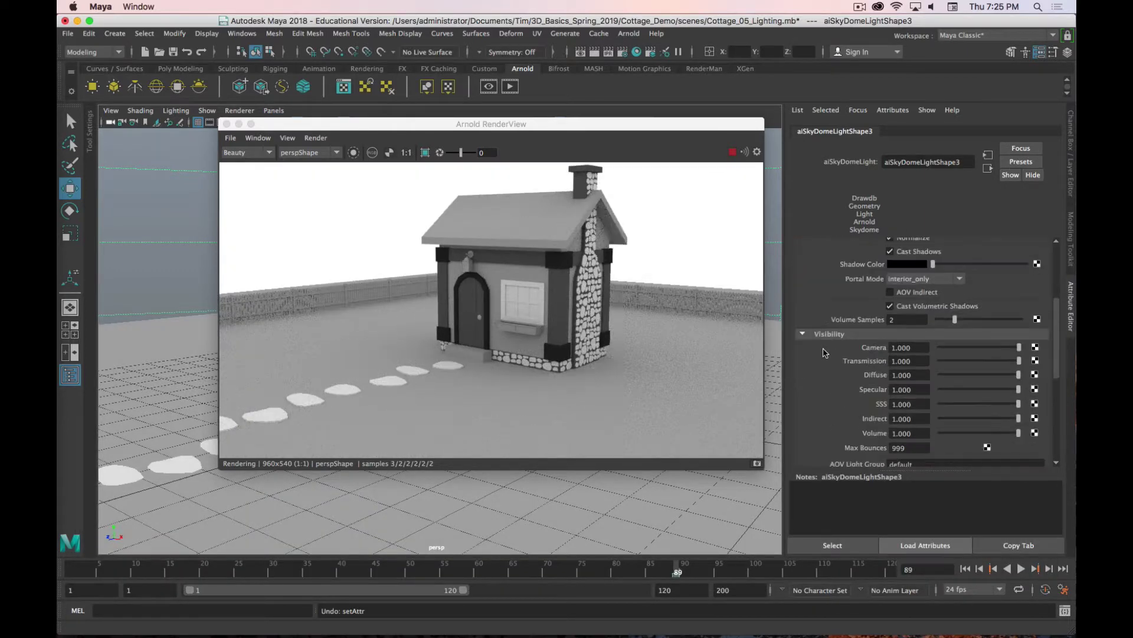
scroll(824, 353, up, 4)
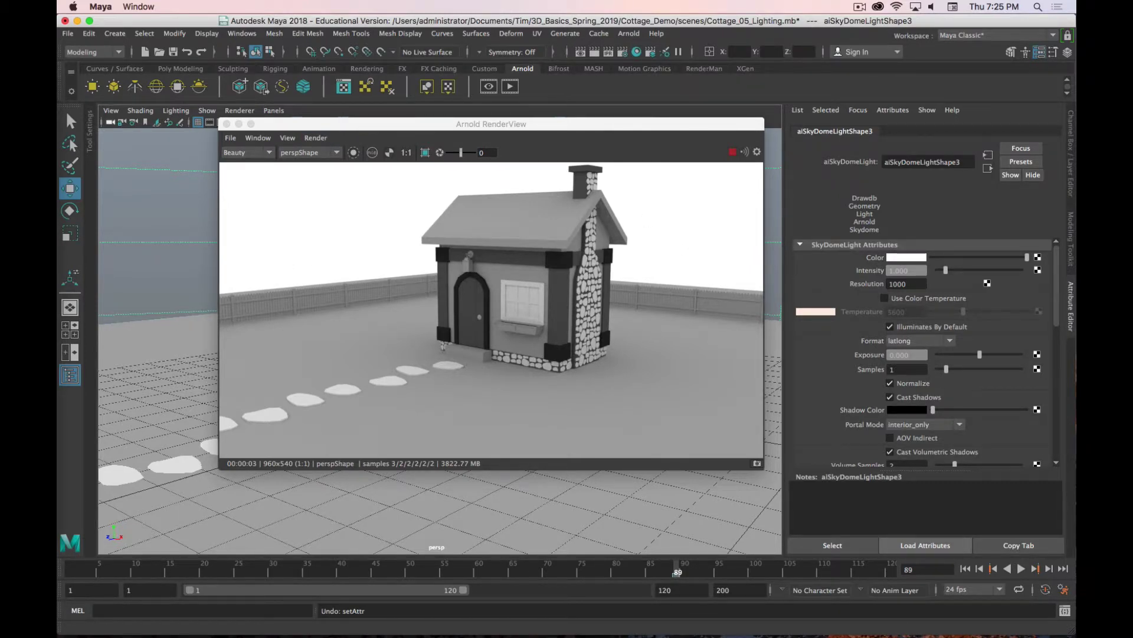
Step: Switch to Firefox and open the HDRI Haven website in a new tab
key(super+Tab)
click(825, 30)
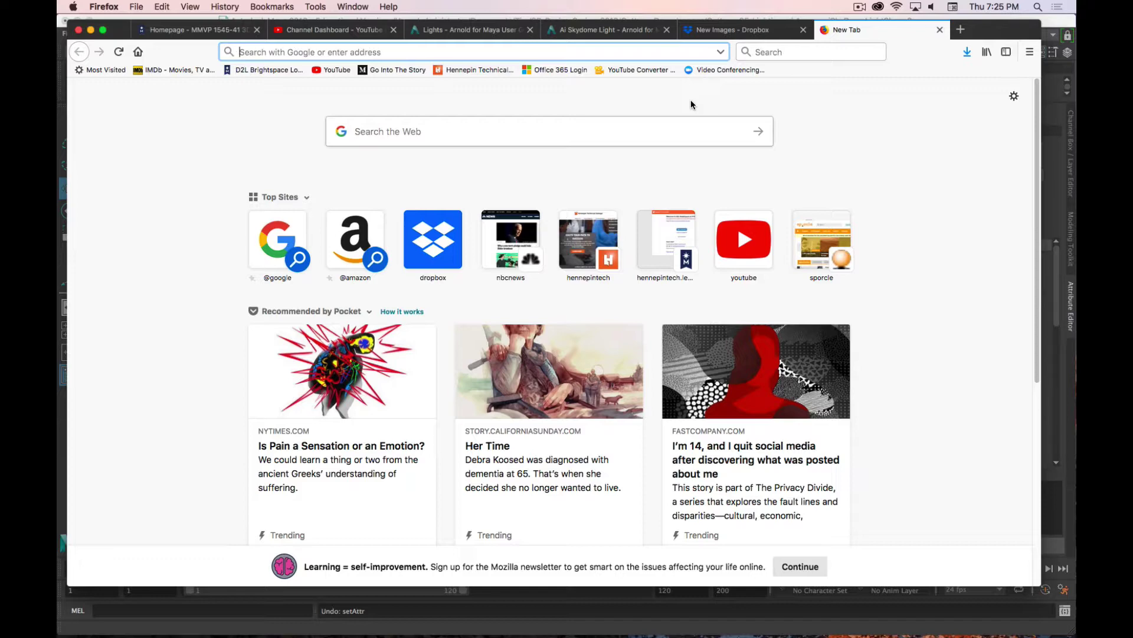
text(hdri)
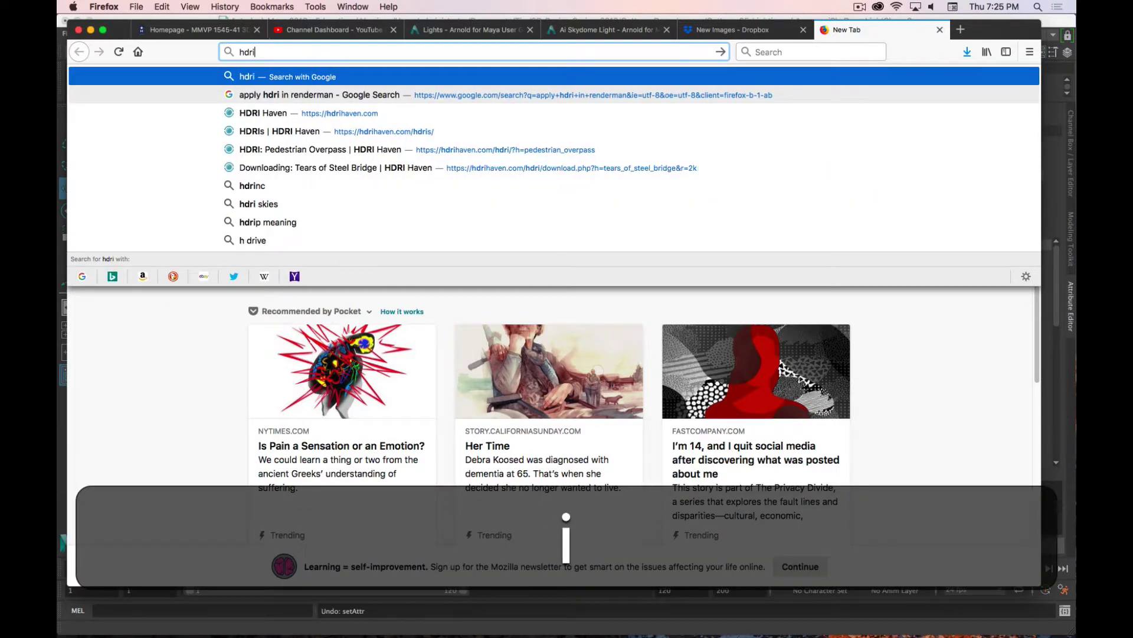
key(Down)
key(Down)
key(Return)
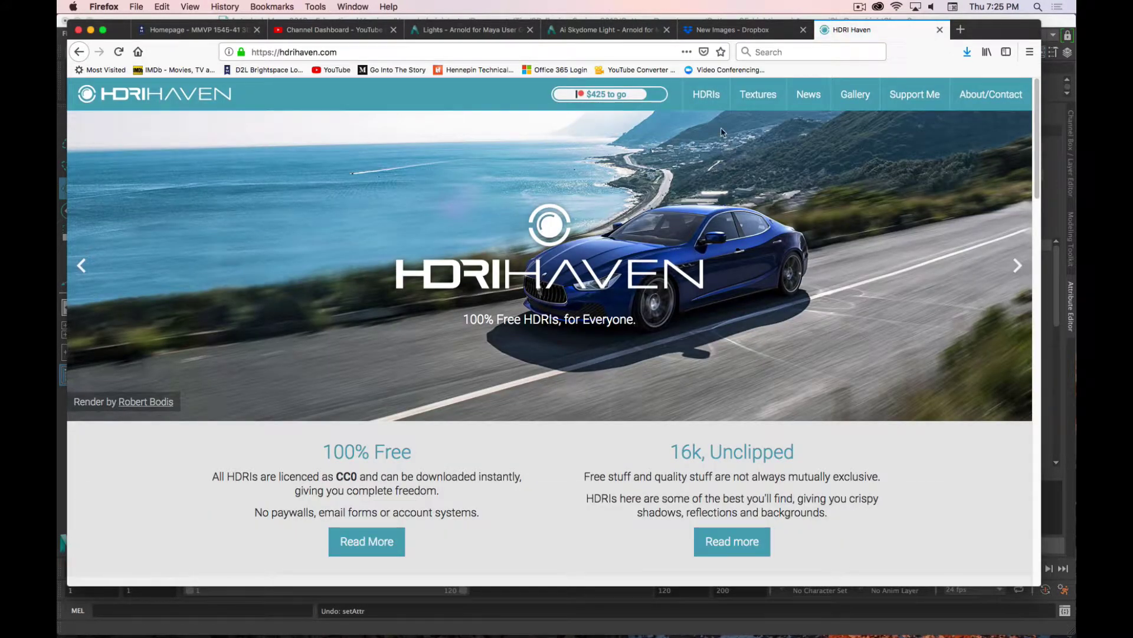
Step: Browse the site's latest HDRIs and open the Skies category
click(707, 95)
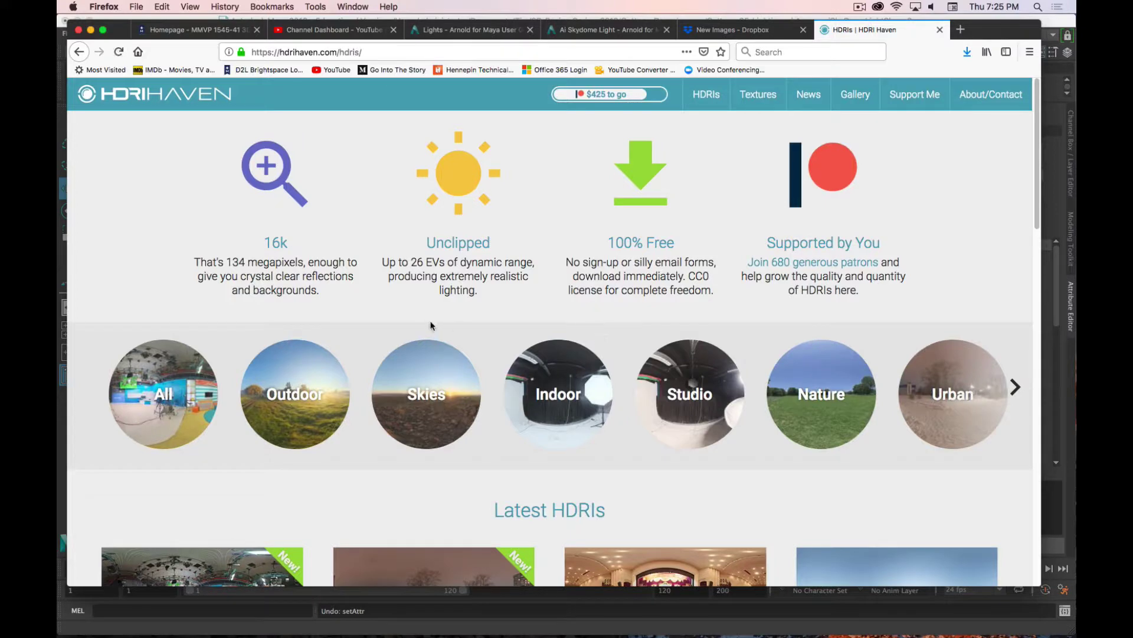
scroll(430, 325, down, 5)
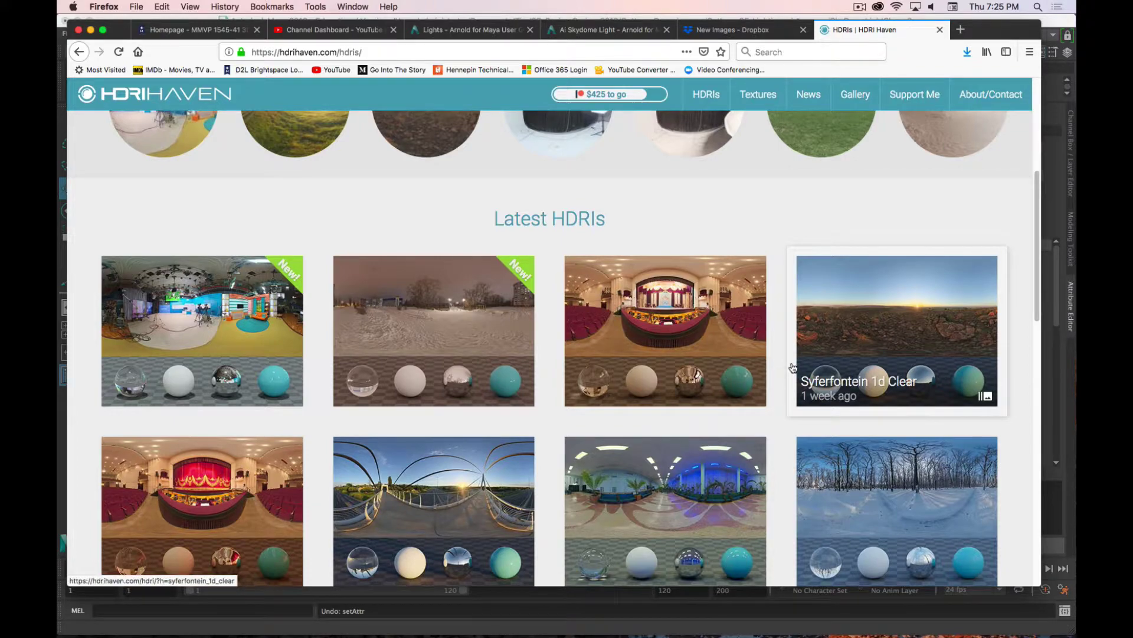
scroll(650, 177, down, 4)
scroll(327, 287, up, 6)
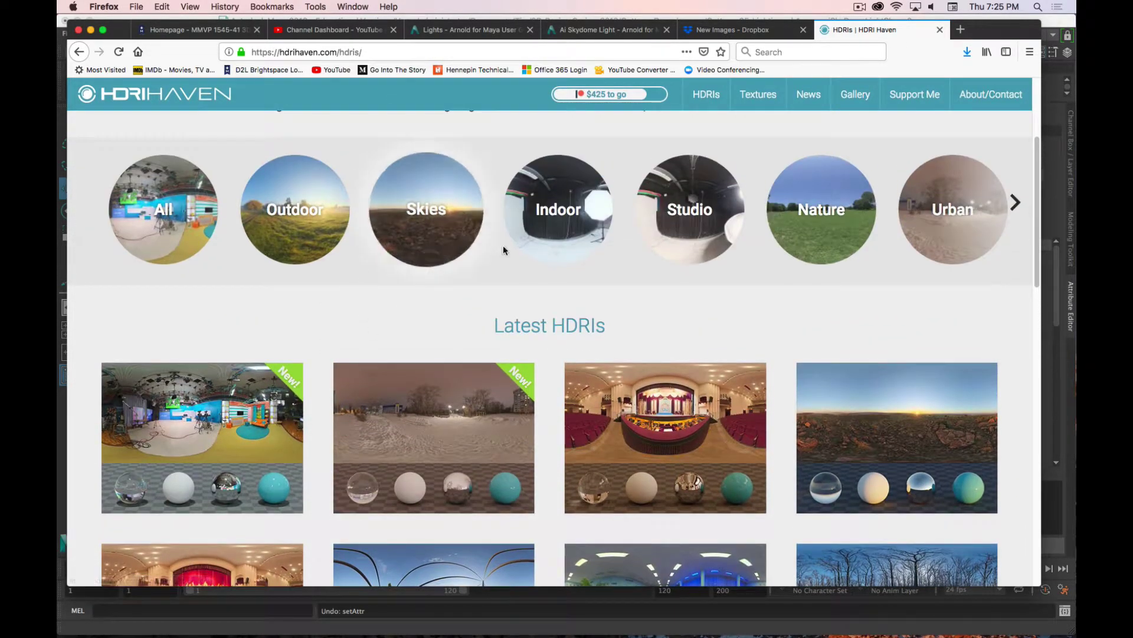
click(430, 228)
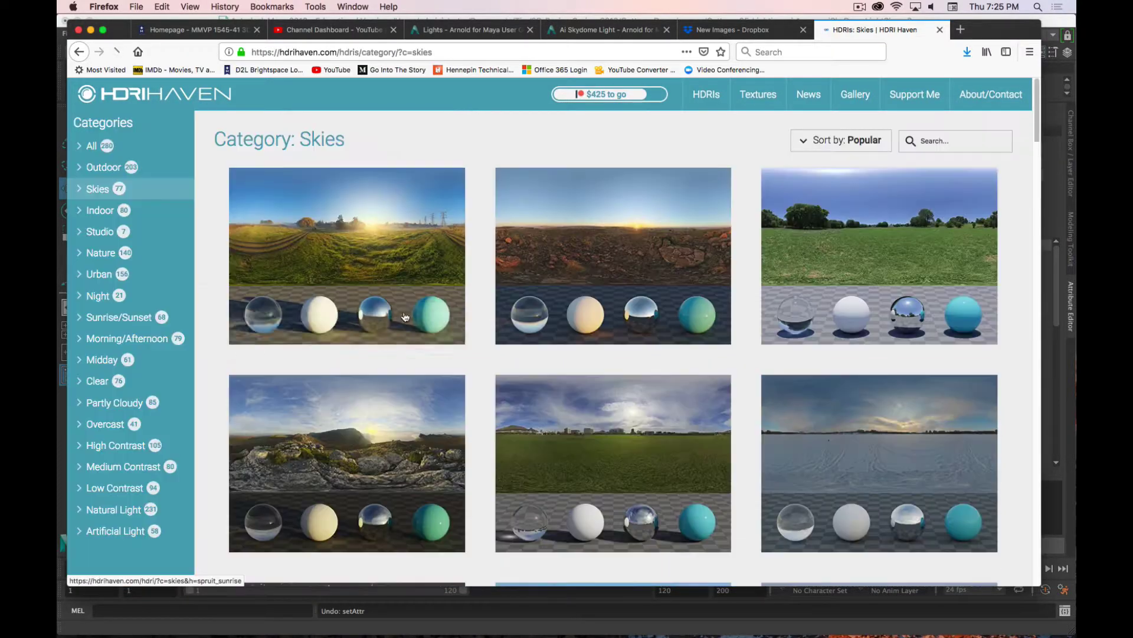
Step: Look through the Skies category for an HDRI suitable for lighting the cottage scene
scroll(507, 386, down, 8)
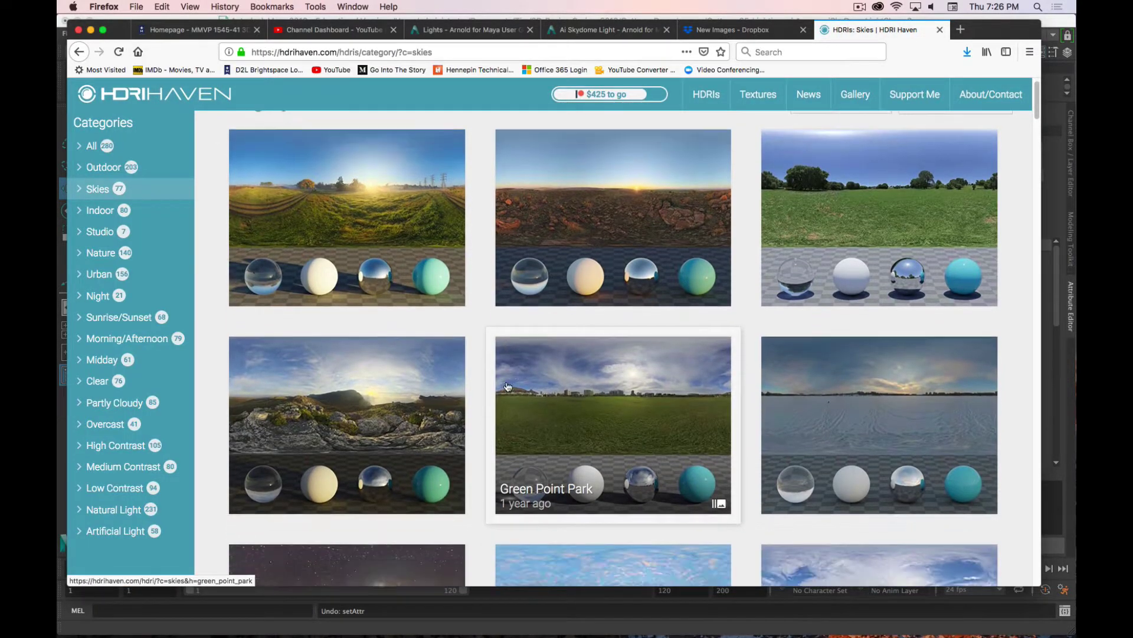
scroll(601, 379, down, 5)
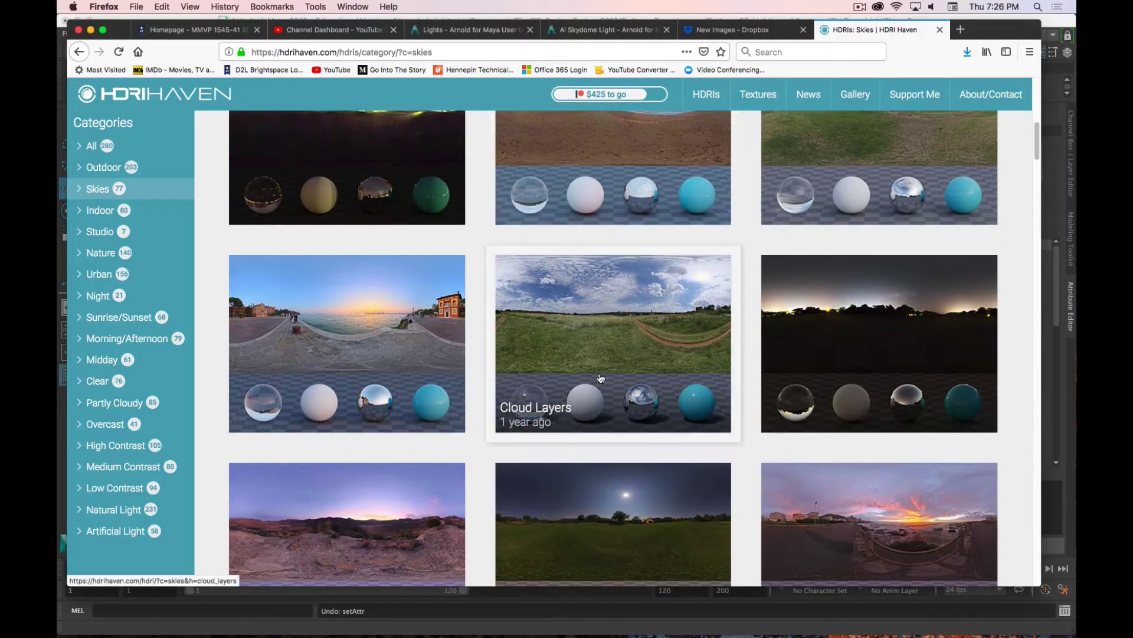
scroll(601, 378, down, 3)
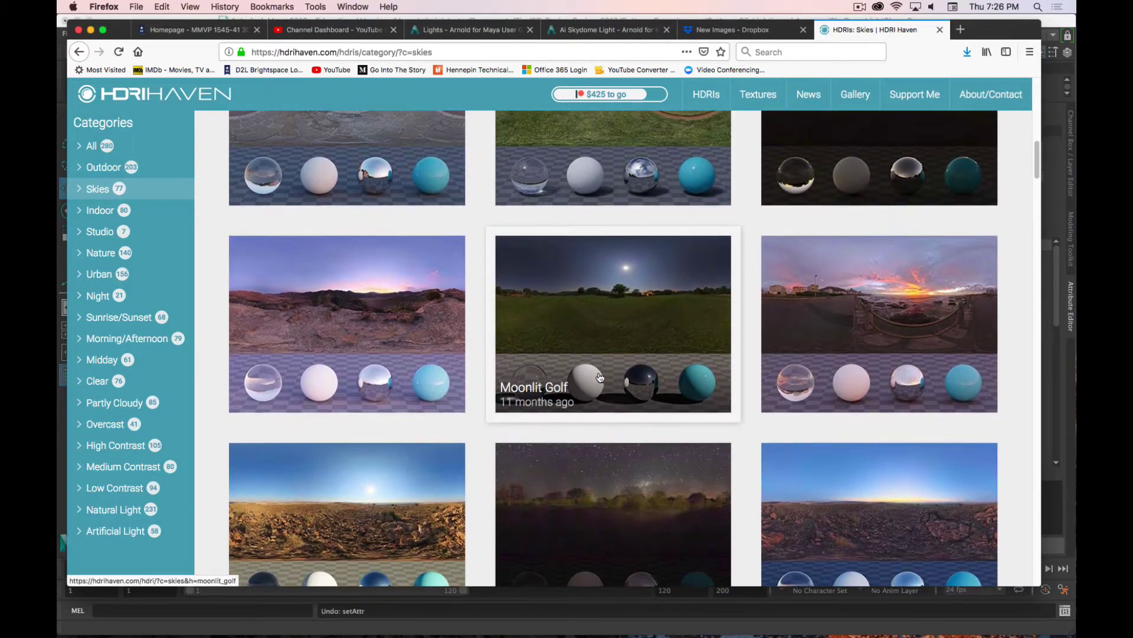
scroll(791, 165, down, 5)
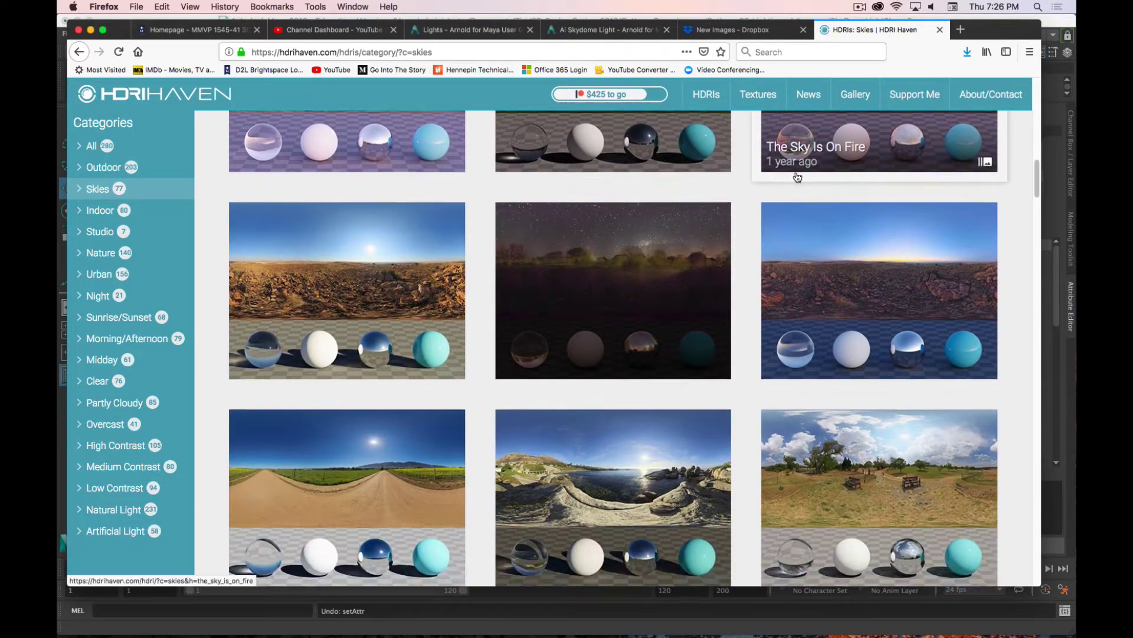
scroll(797, 177, down, 3)
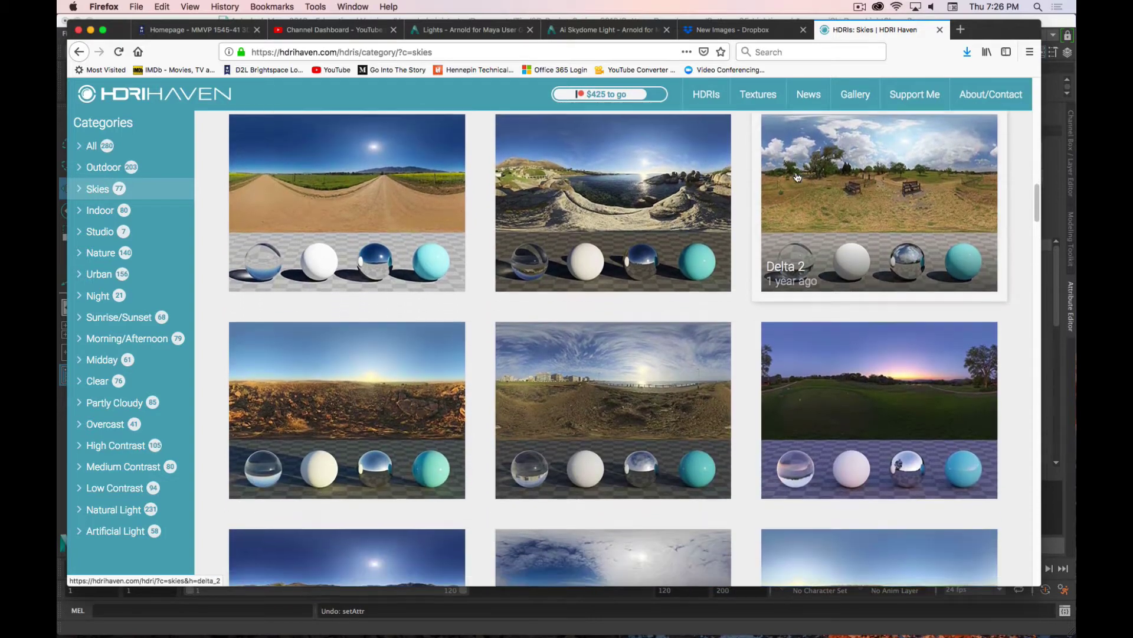
scroll(797, 177, down, 2)
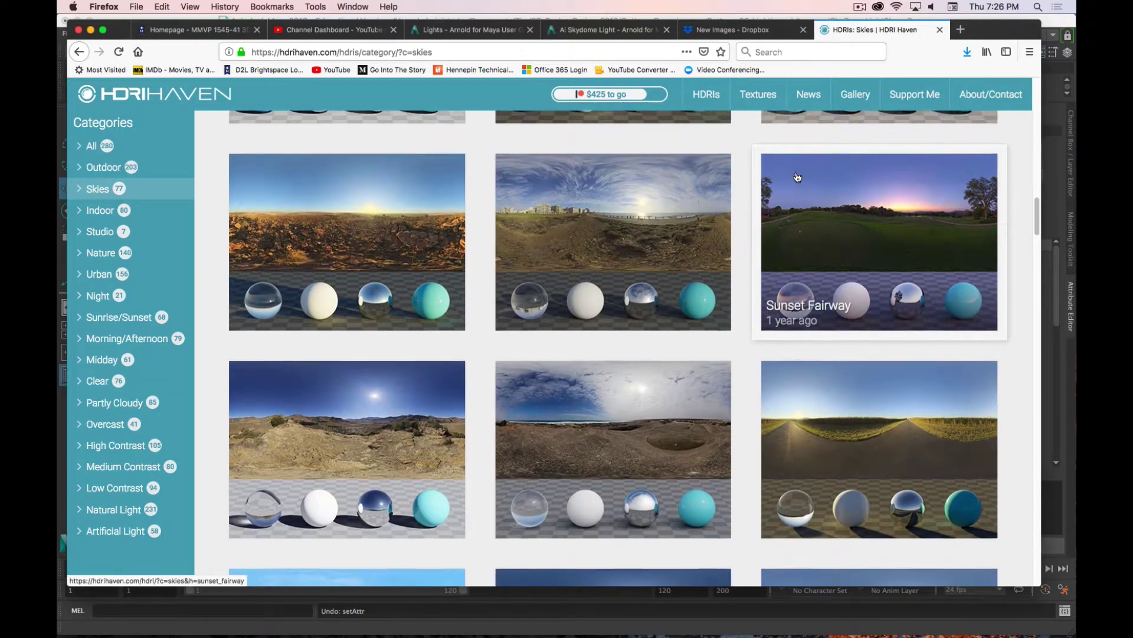
scroll(909, 203, down, 8)
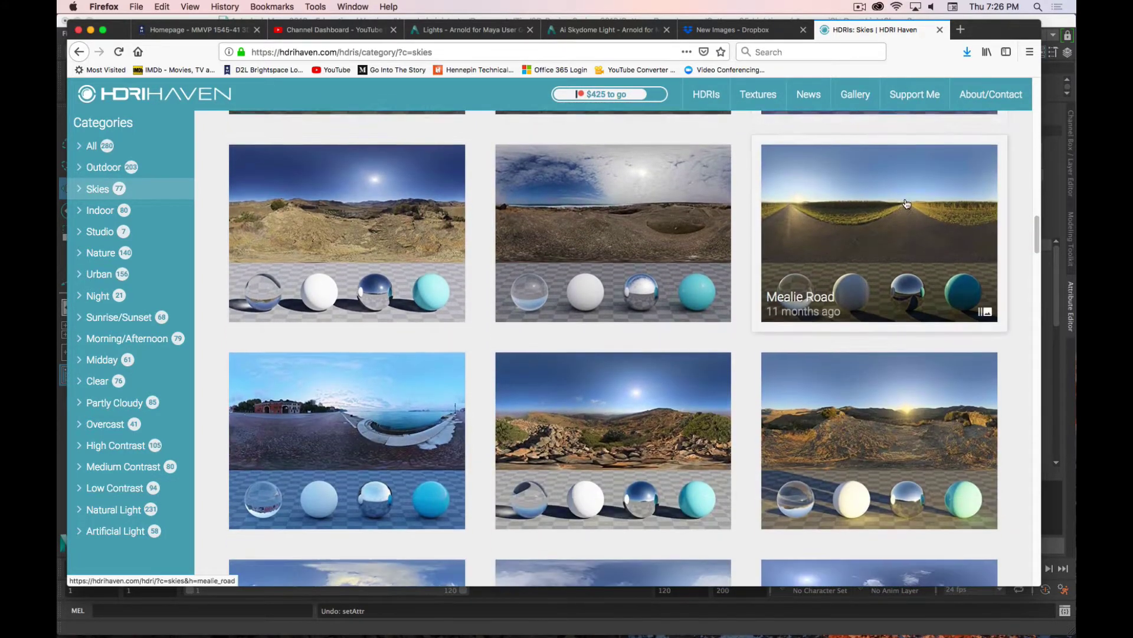
scroll(907, 203, down, 8)
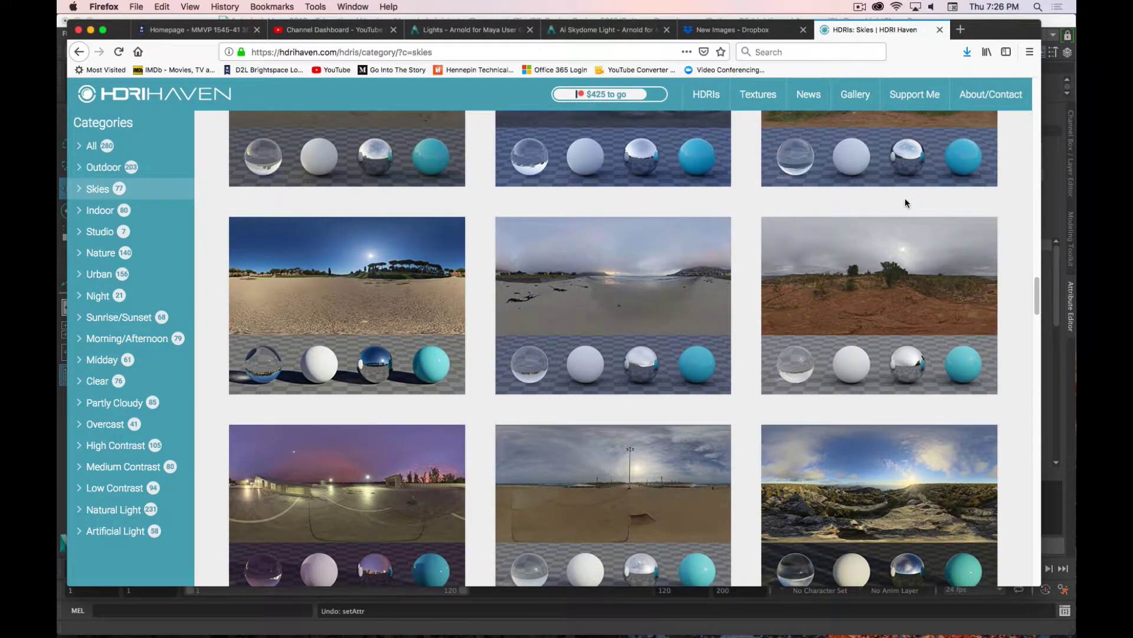
scroll(906, 203, down, 8)
scroll(907, 204, down, 8)
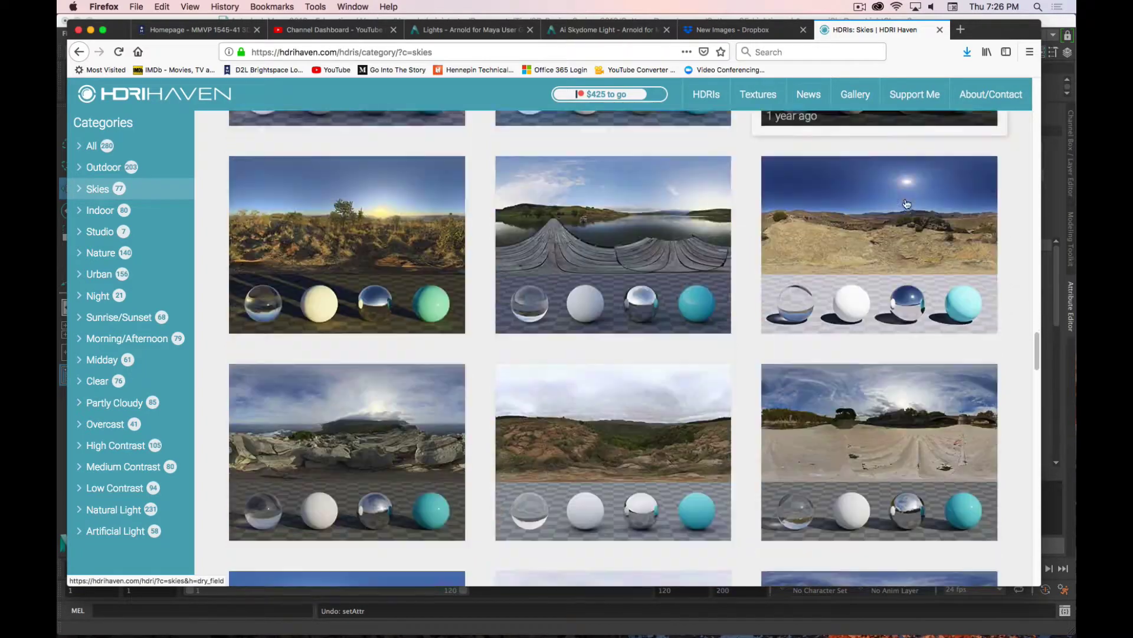
scroll(907, 204, down, 3)
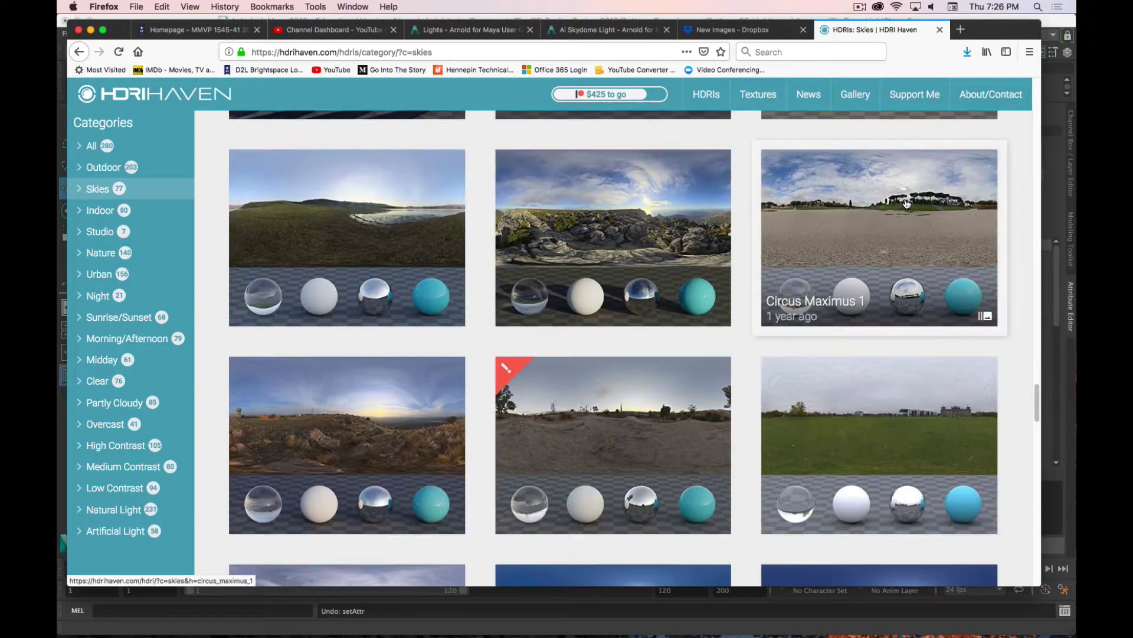
scroll(907, 204, down, 8)
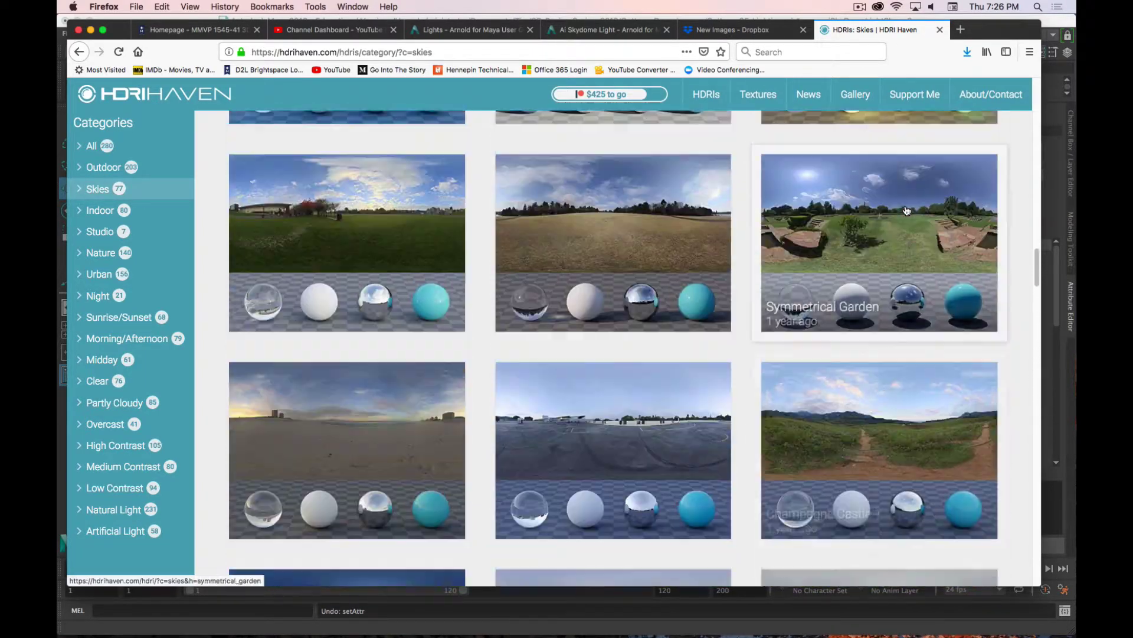
scroll(907, 210, up, 10)
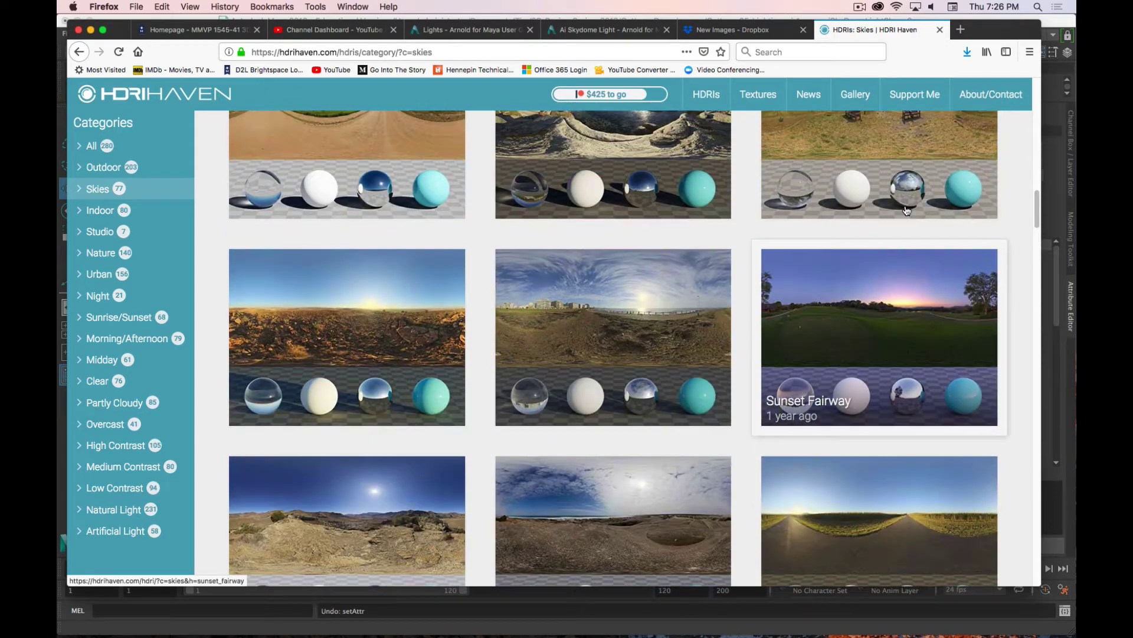
Step: Open the Sunset Fairway HDRI and download its 4k HDR version, saving the file sunset_fairway_4k.hdr
click(888, 347)
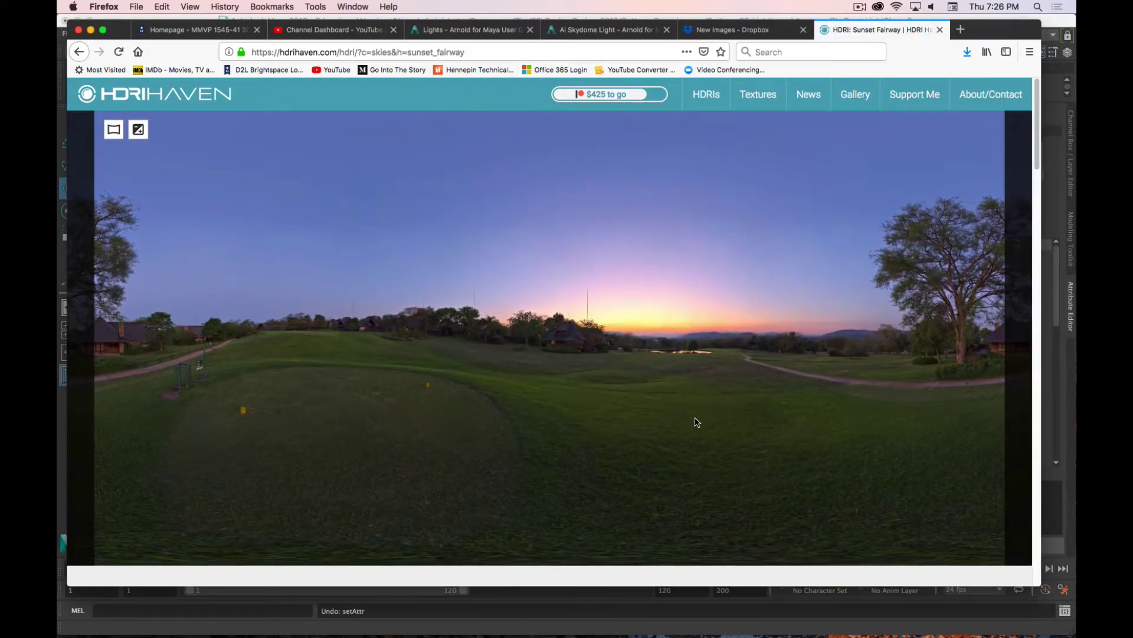
scroll(695, 420, down, 8)
scroll(852, 430, down, 2)
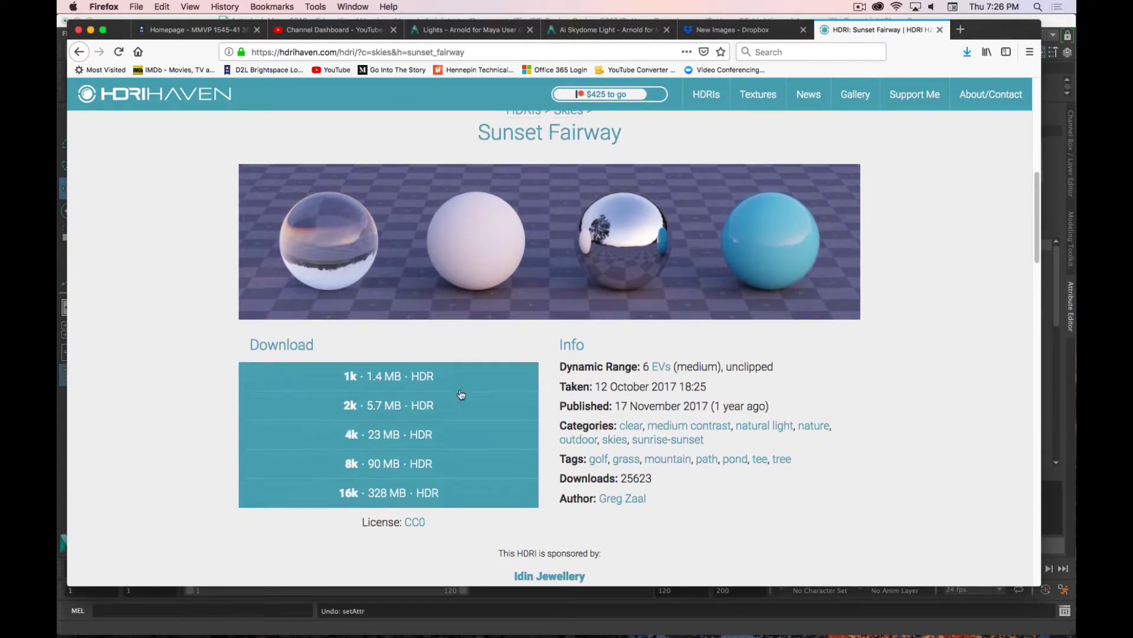
click(376, 440)
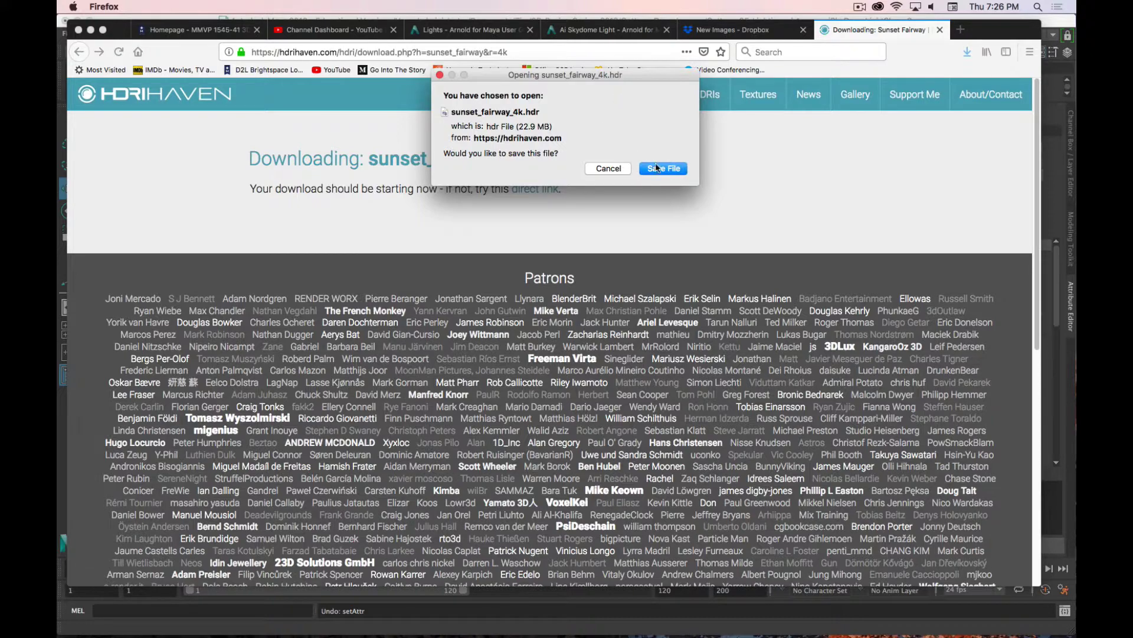
click(655, 168)
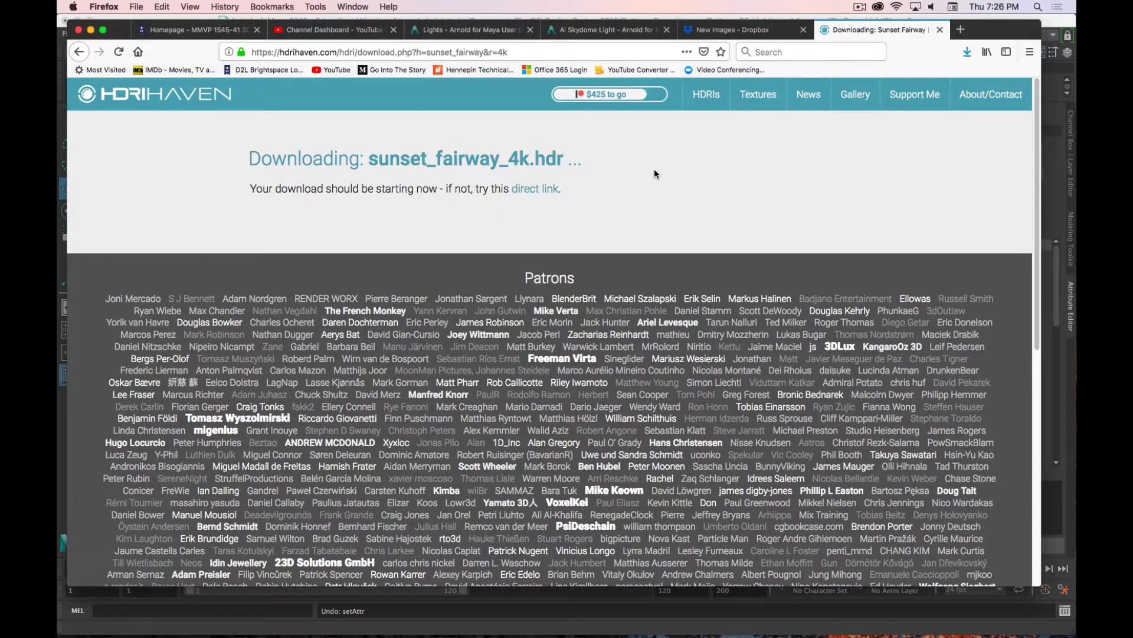
Step: Switch to Finder, locate sunset_fairway_4k.hdr on the Desktop, and preview the image
key(super+m)
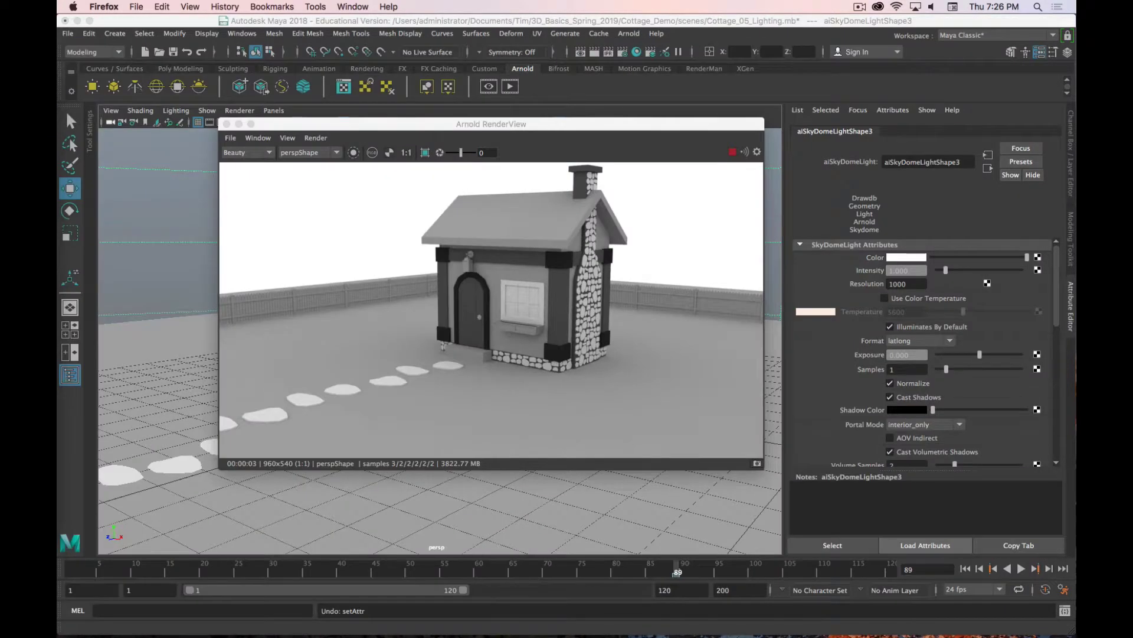
key(super+Tab)
key(super+Tab)
key(super+Tab)
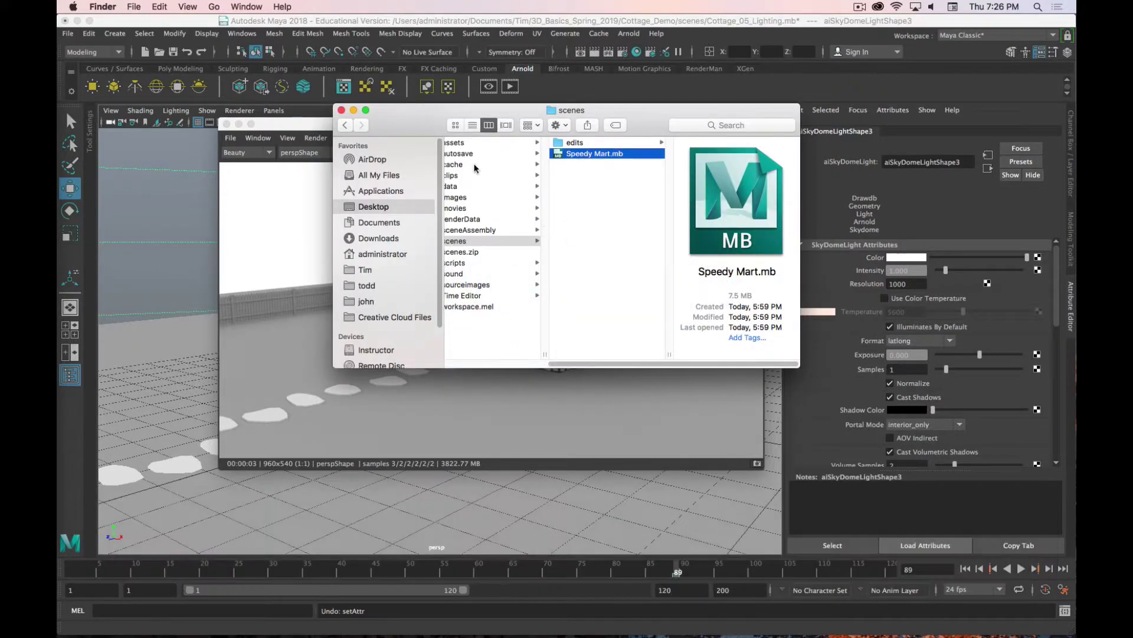
click(373, 207)
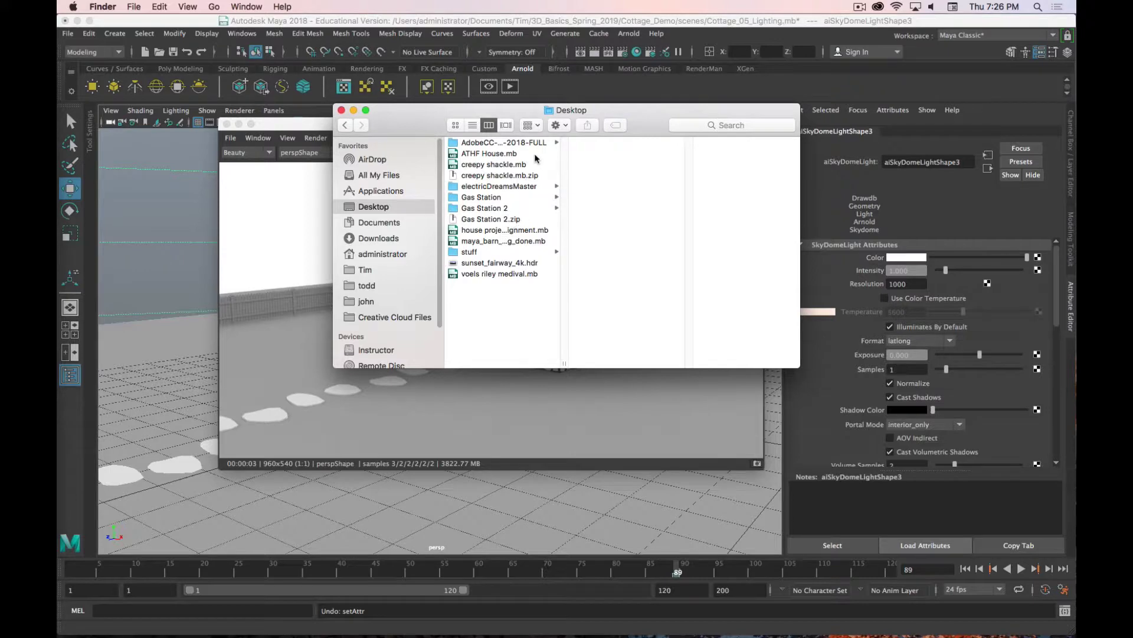
click(502, 263)
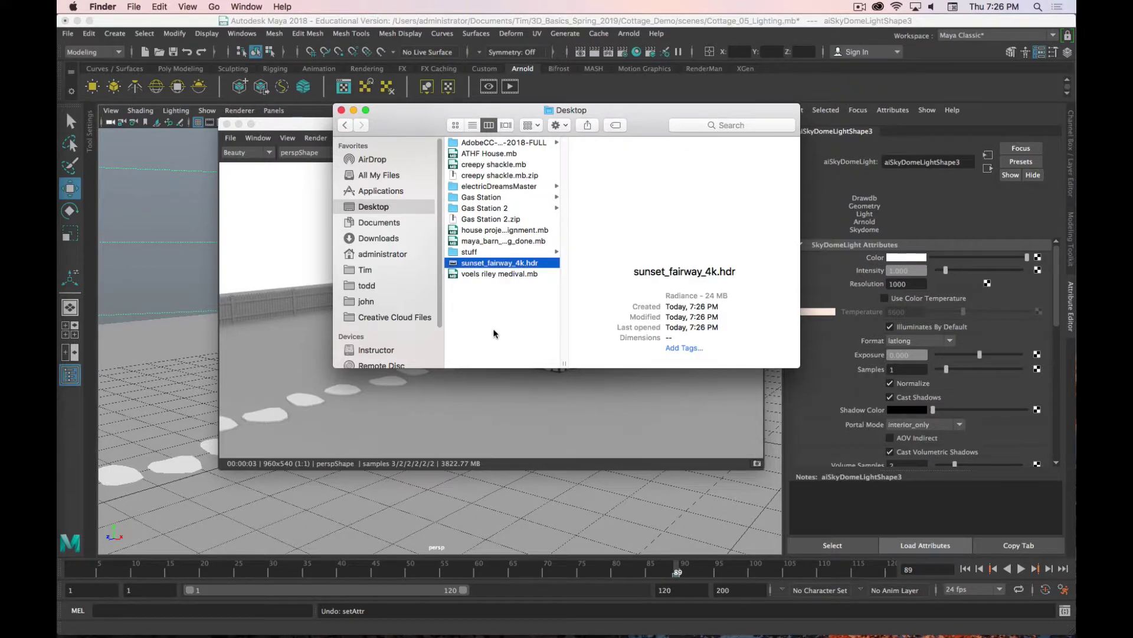
key(space)
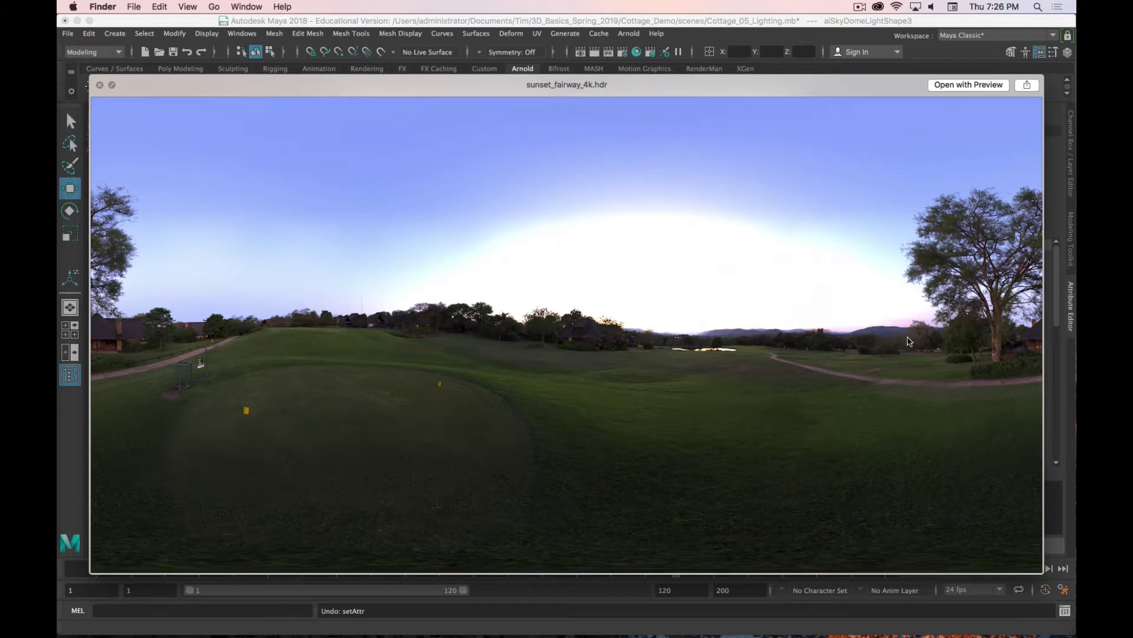
key(space)
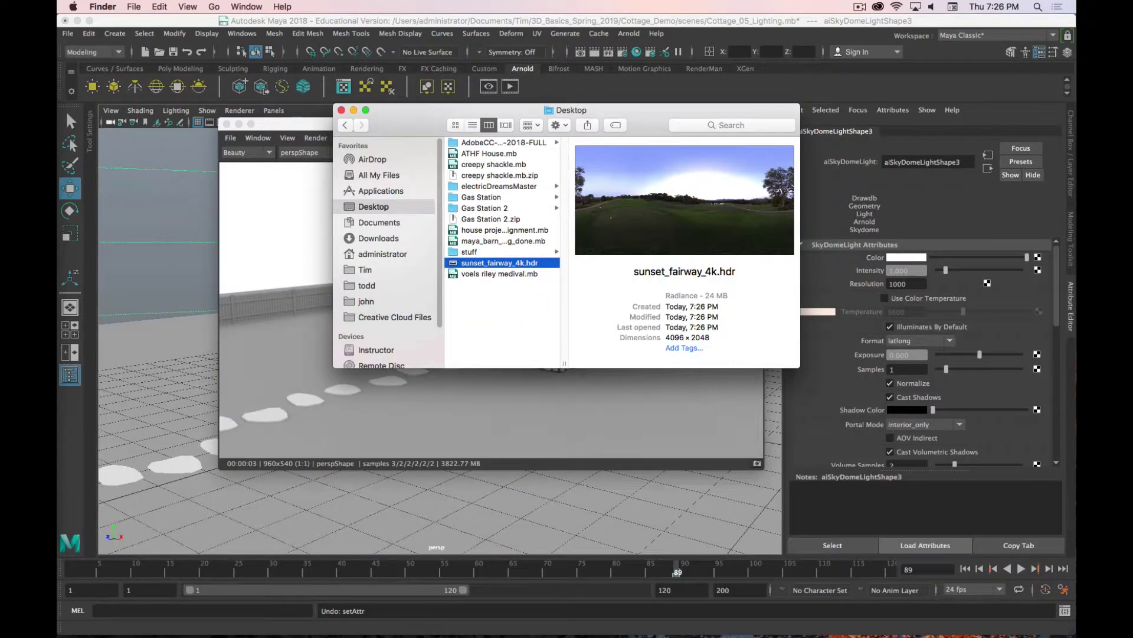
Step: Move sunset_fairway_4k.hdr from the Desktop into the Cottage_Demo project's sourceimages folder and close both Finder windows
drag(1076, 239, 490, 248)
click(459, 324)
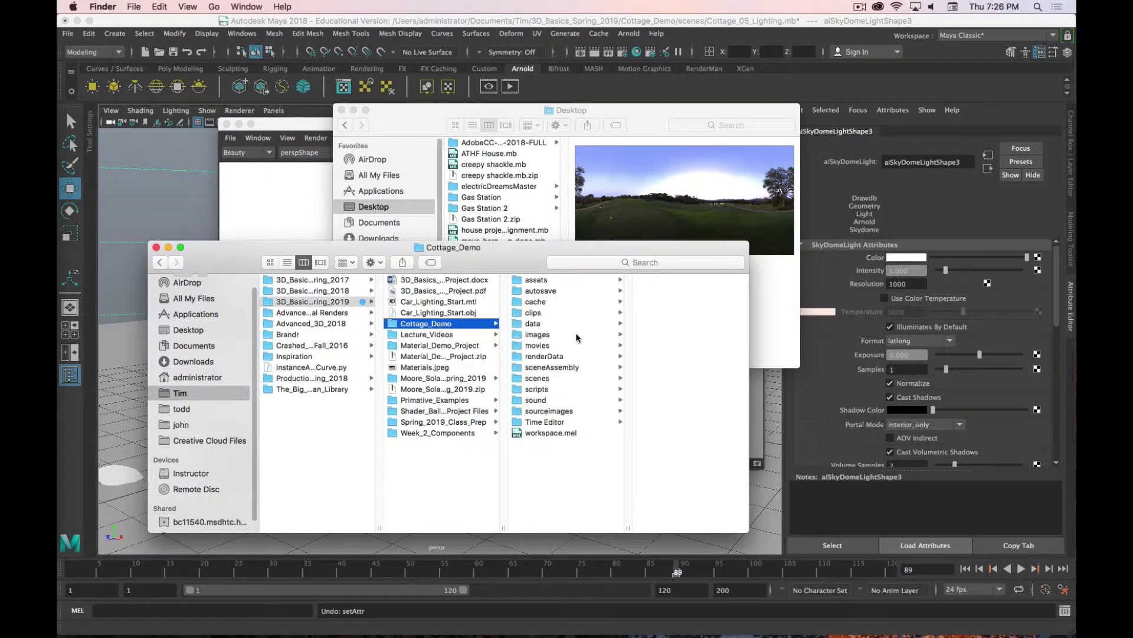
click(561, 413)
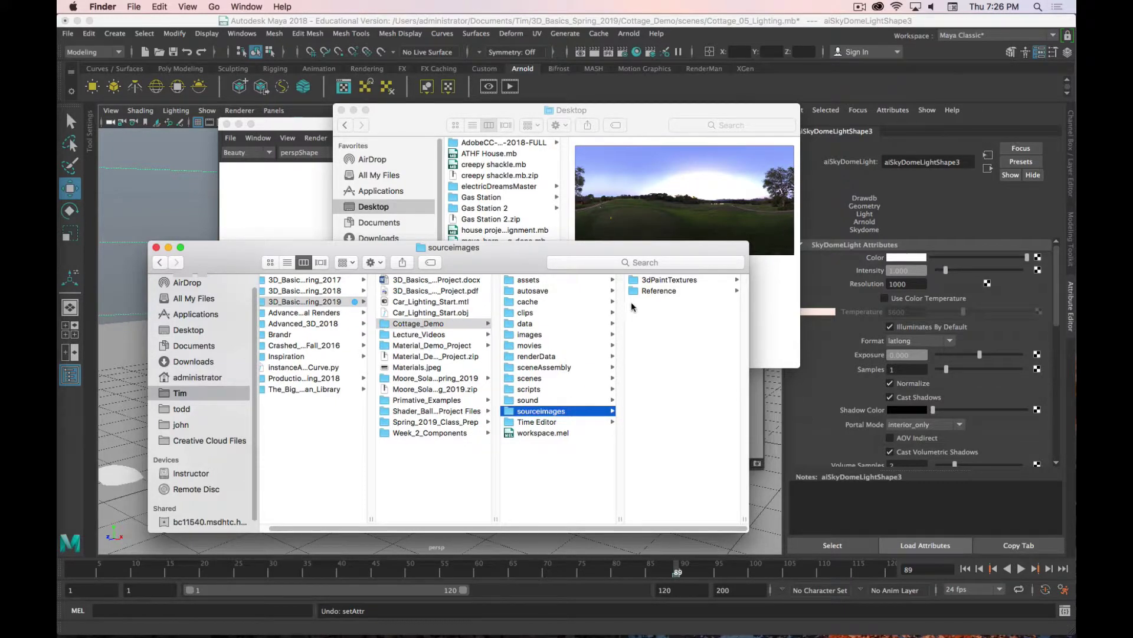
drag(648, 124, 694, 77)
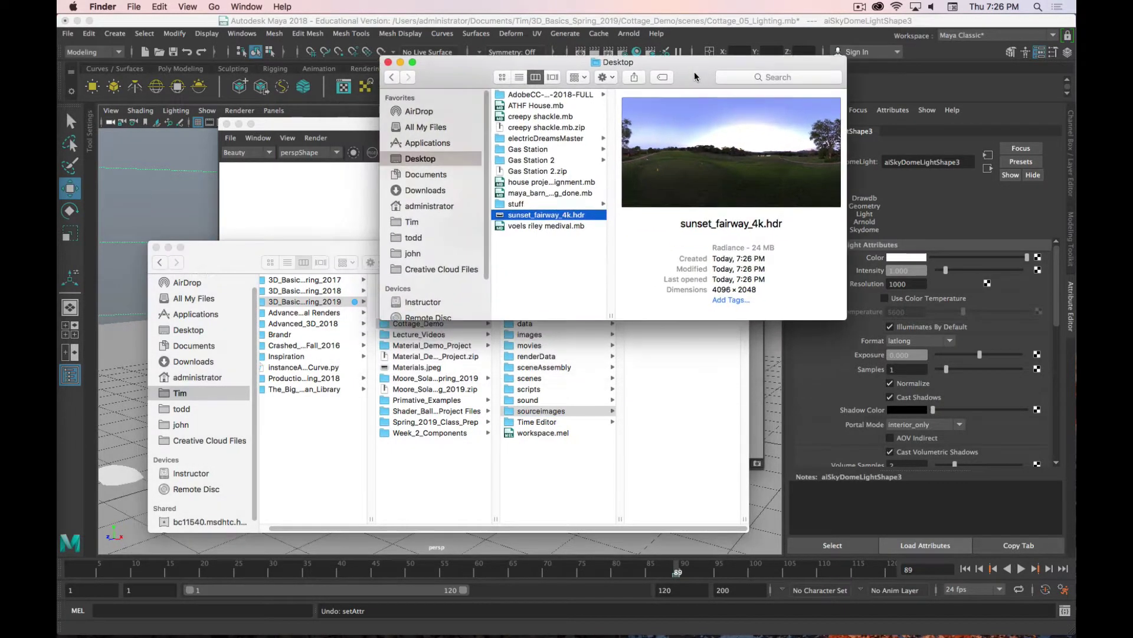
drag(555, 217, 671, 413)
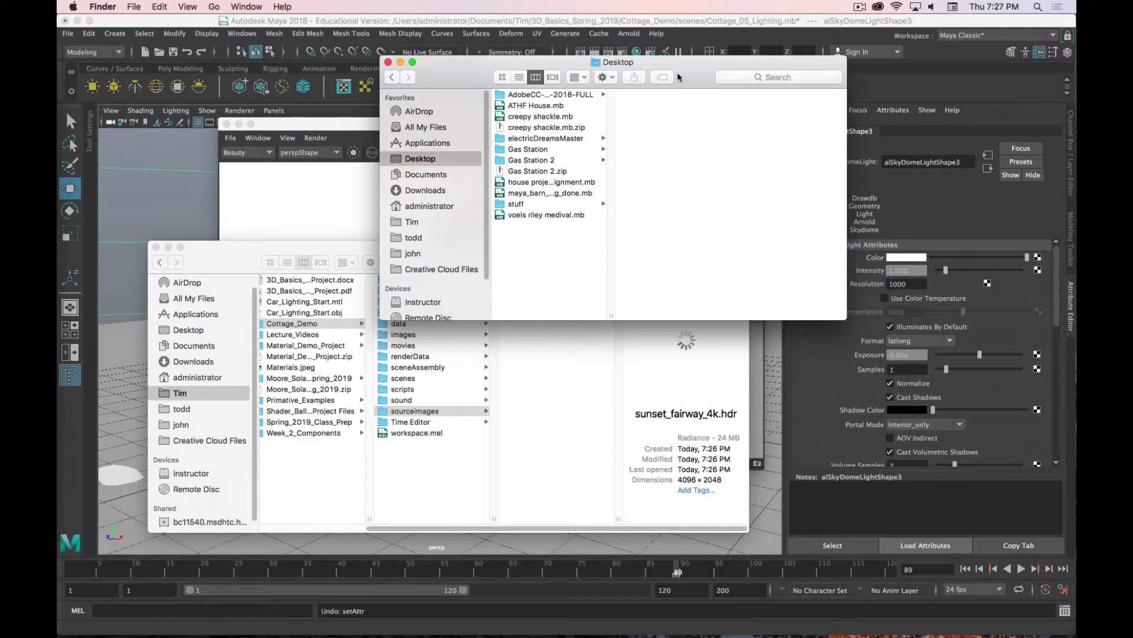
drag(680, 76, 598, 165)
key(super+w)
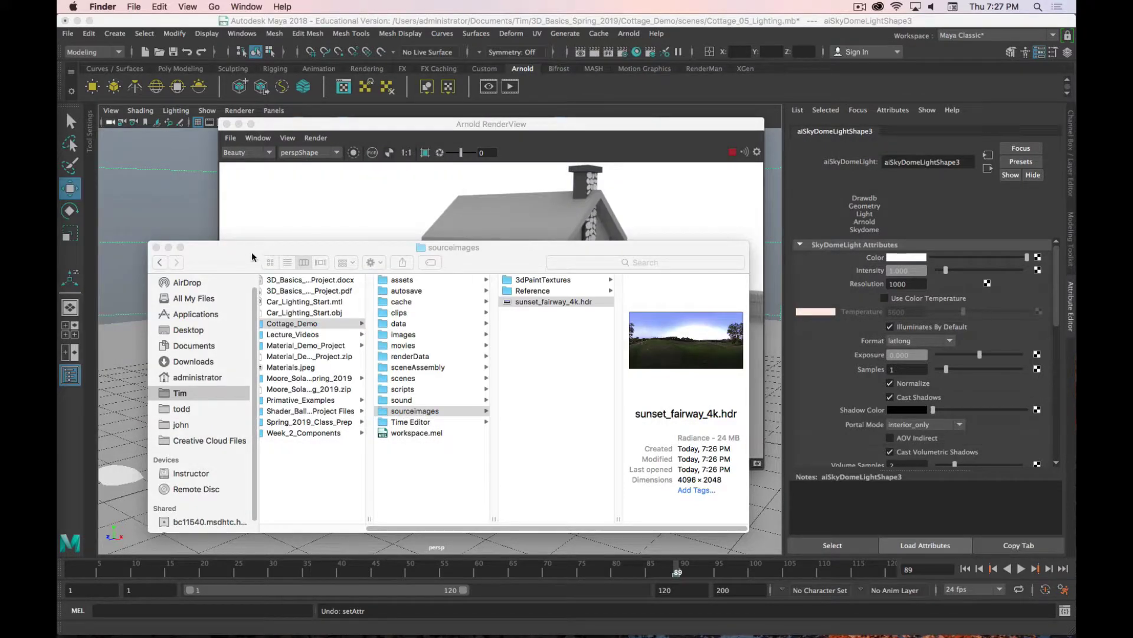
key(super+w)
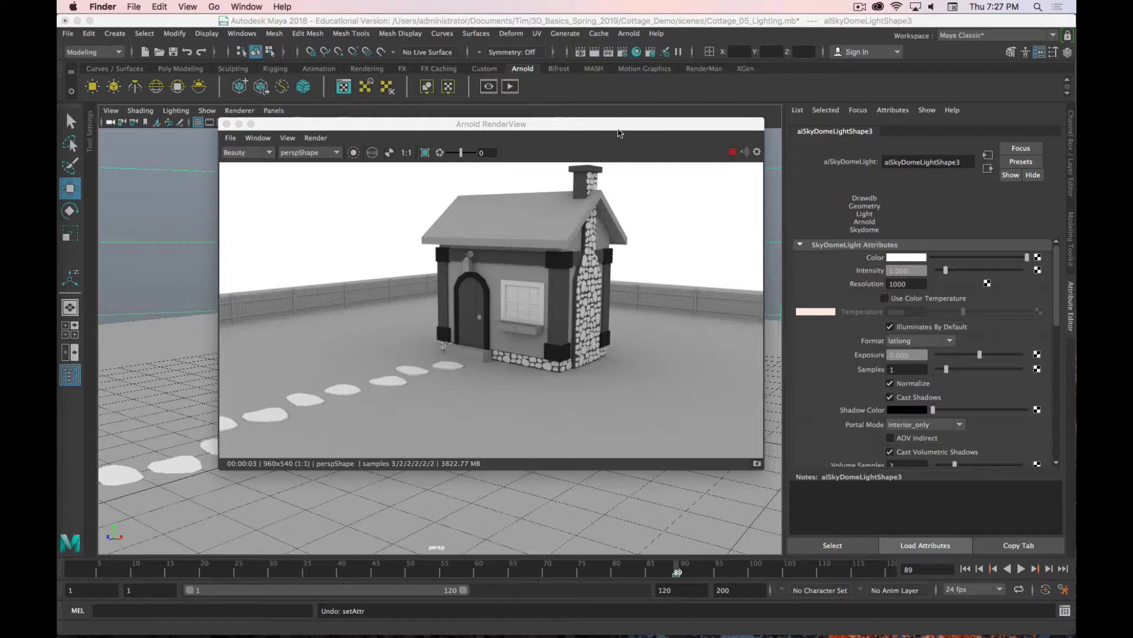
Step: Return to Maya, select the sky dome light, and connect a File texture to its Color attribute
drag(622, 130, 556, 170)
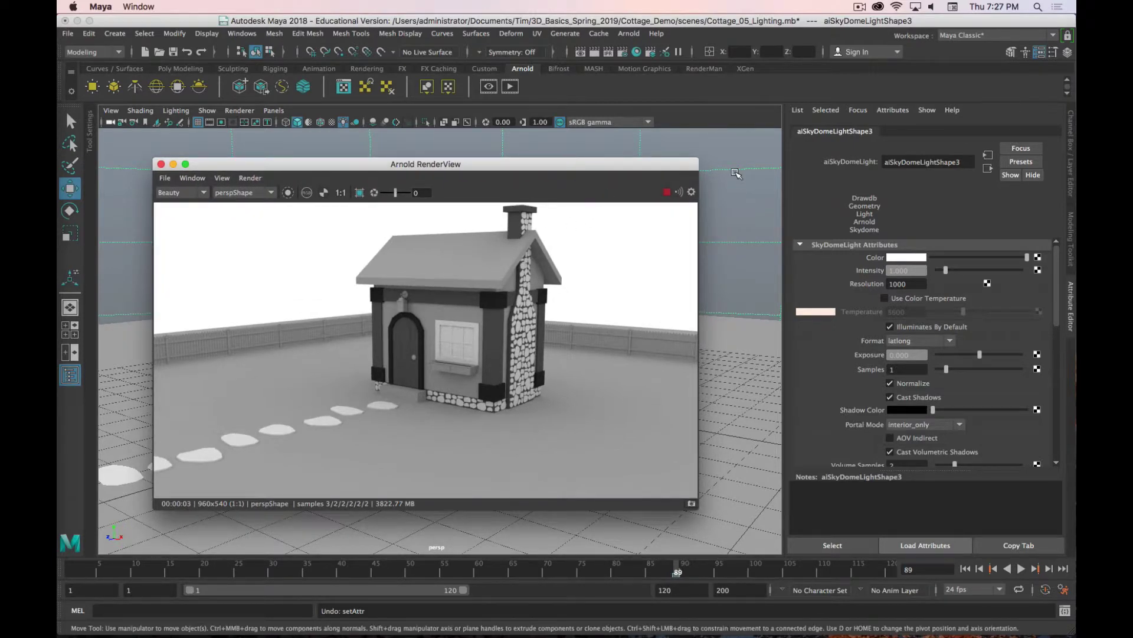
click(734, 170)
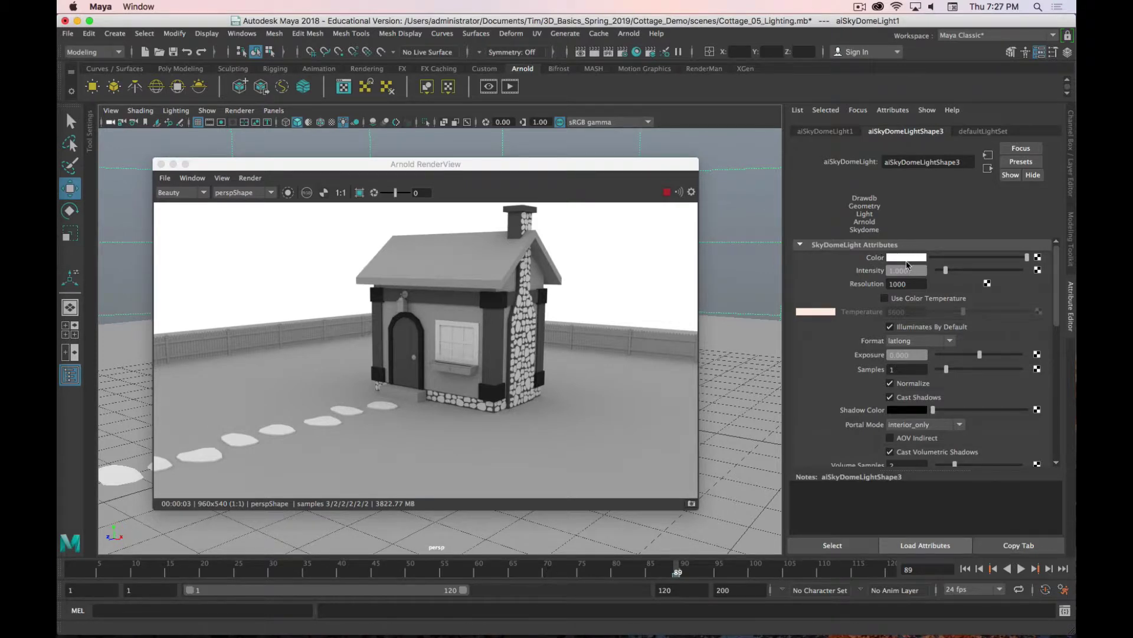
click(1038, 258)
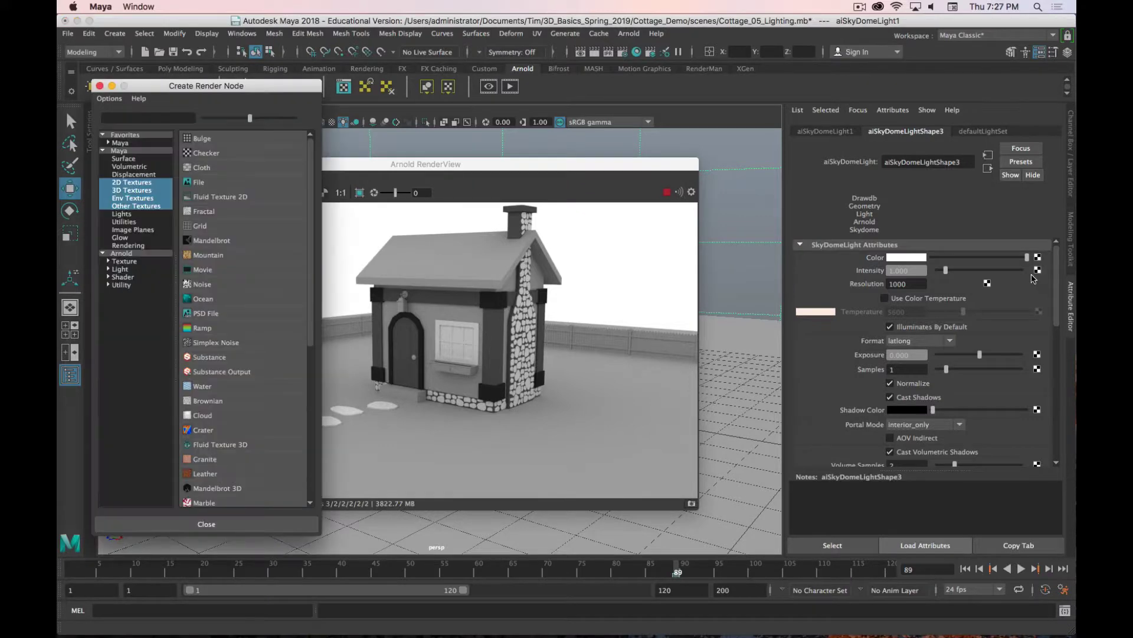
drag(238, 88, 608, 96)
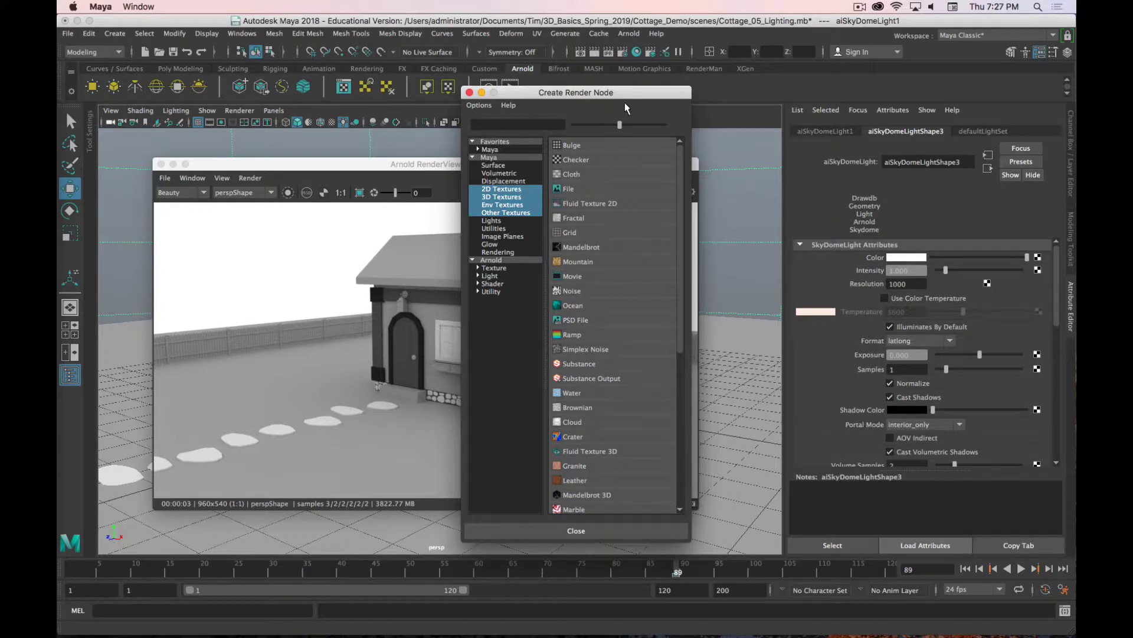
click(568, 189)
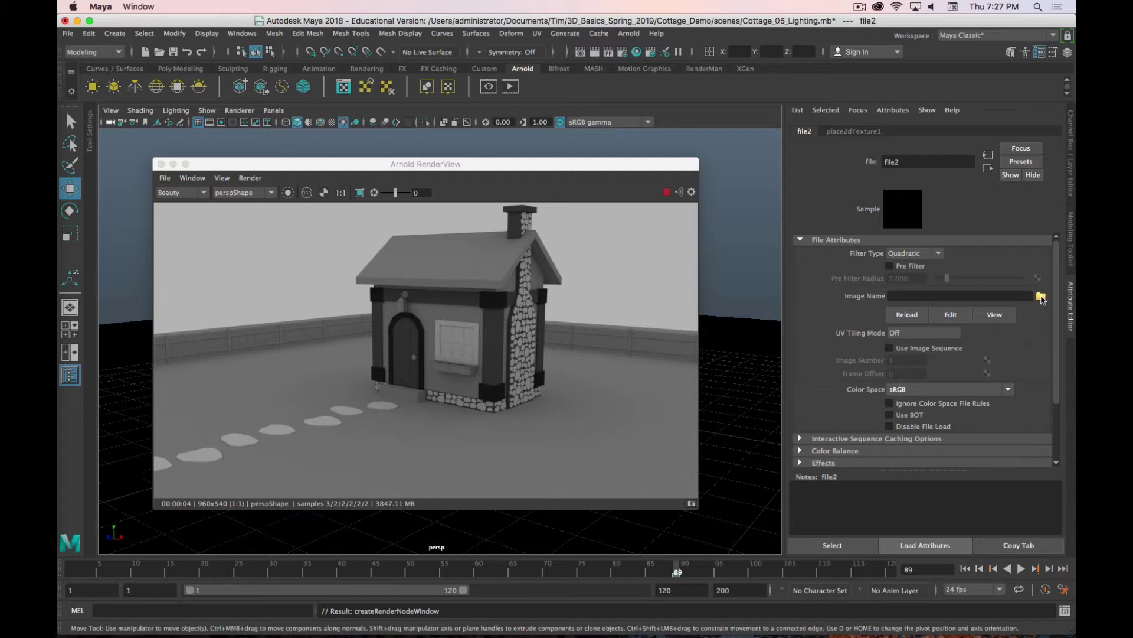
Step: Load sunset_fairway_4k.hdr from the project's sourceimages folder as the file texture's image
click(1041, 297)
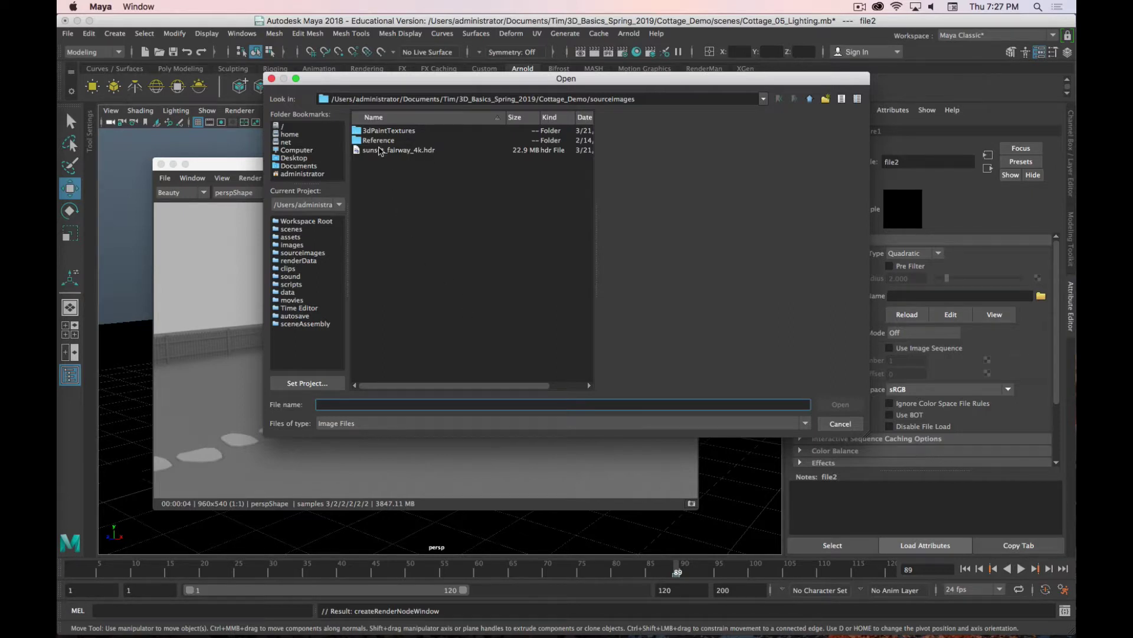
click(385, 151)
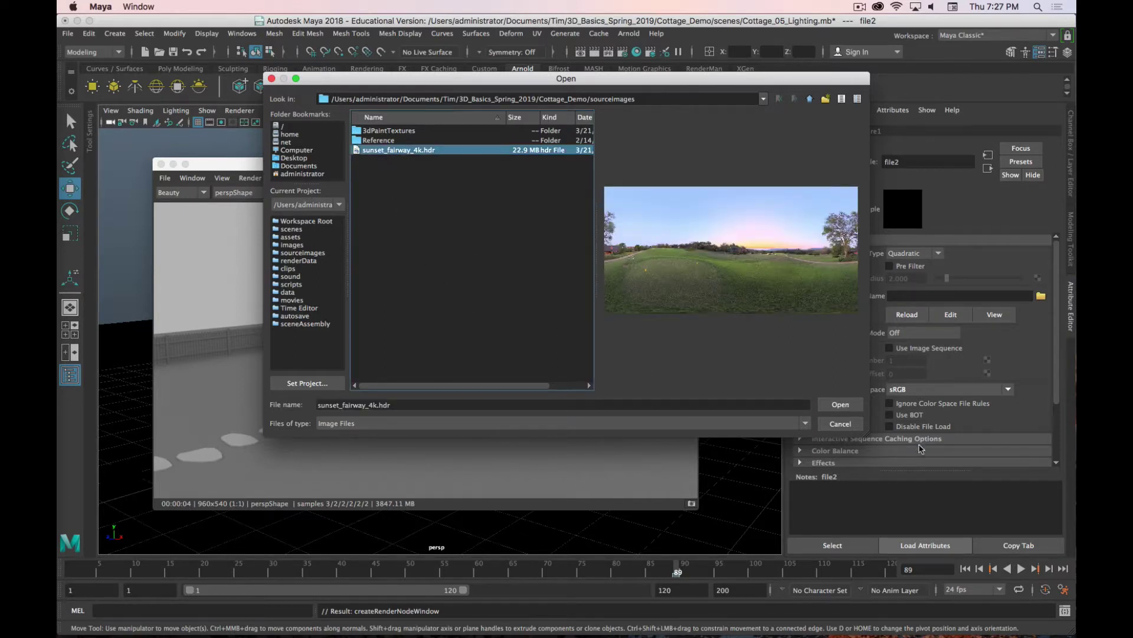
click(840, 404)
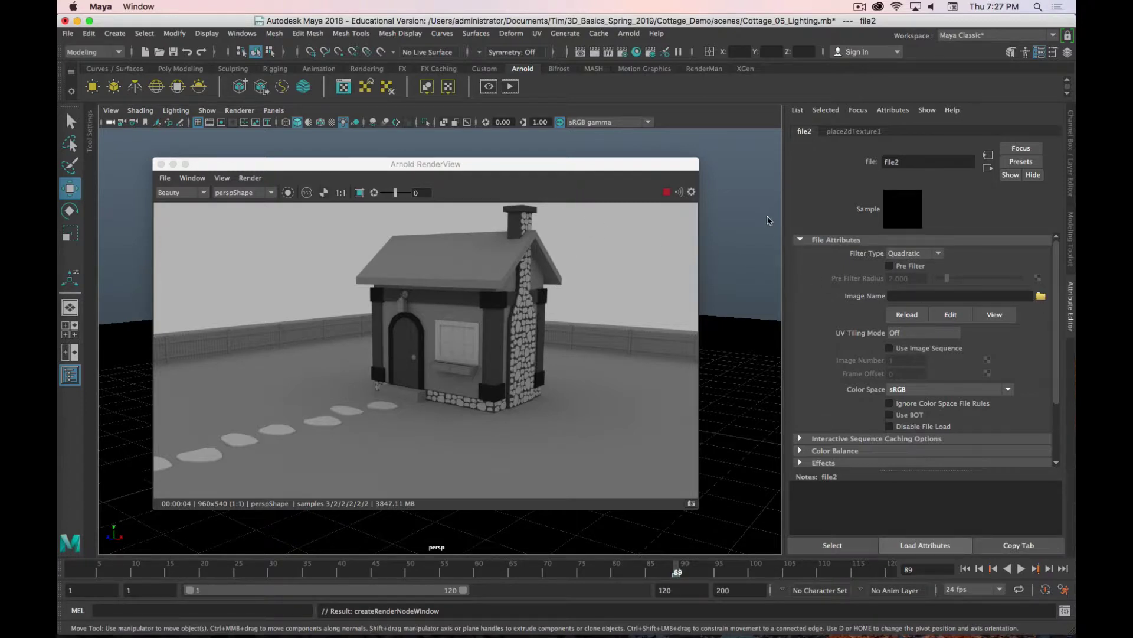
key(super+period)
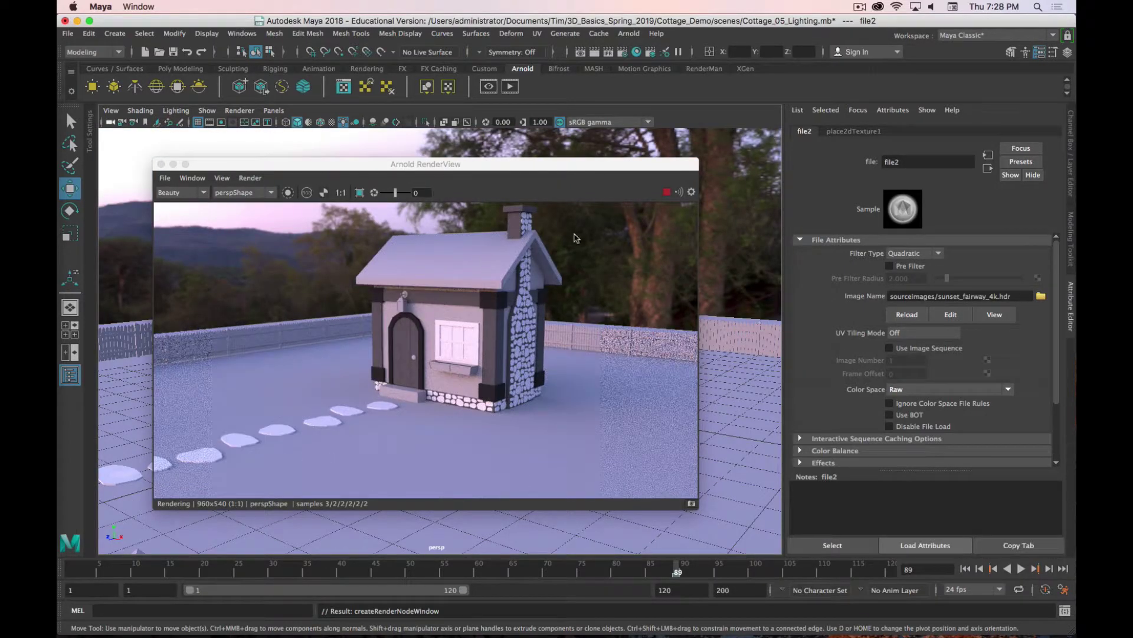
Step: Examine how the HDRI surrounds and lights the cottage, from far out and up close, in the viewport and Arnold render
drag(601, 166, 917, 165)
scroll(292, 353, down, 20)
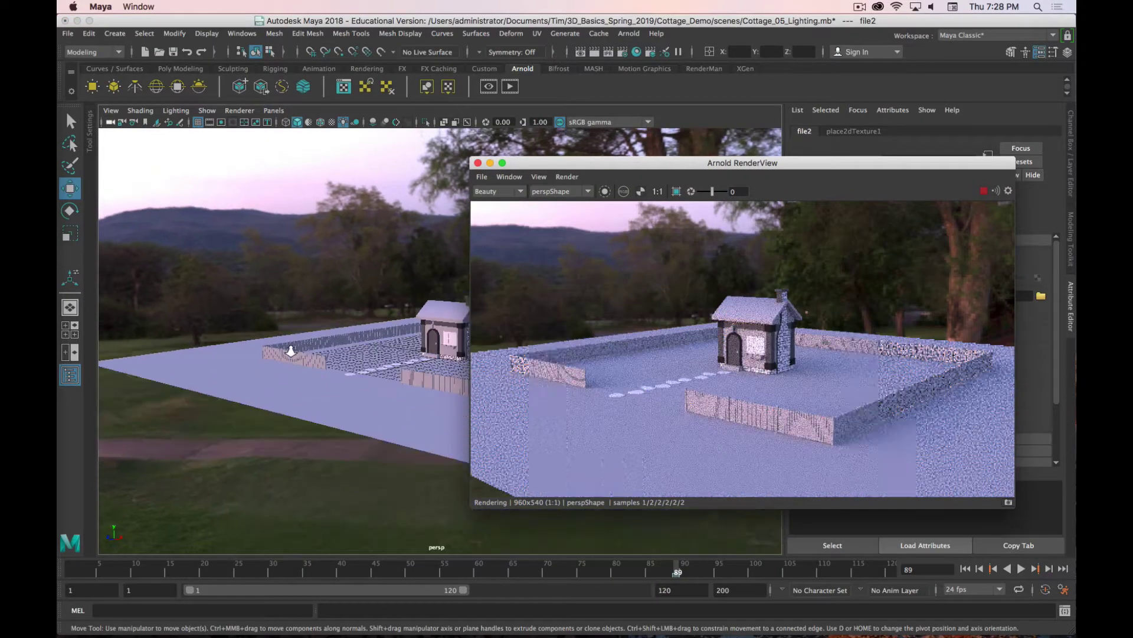
scroll(294, 354, down, 10)
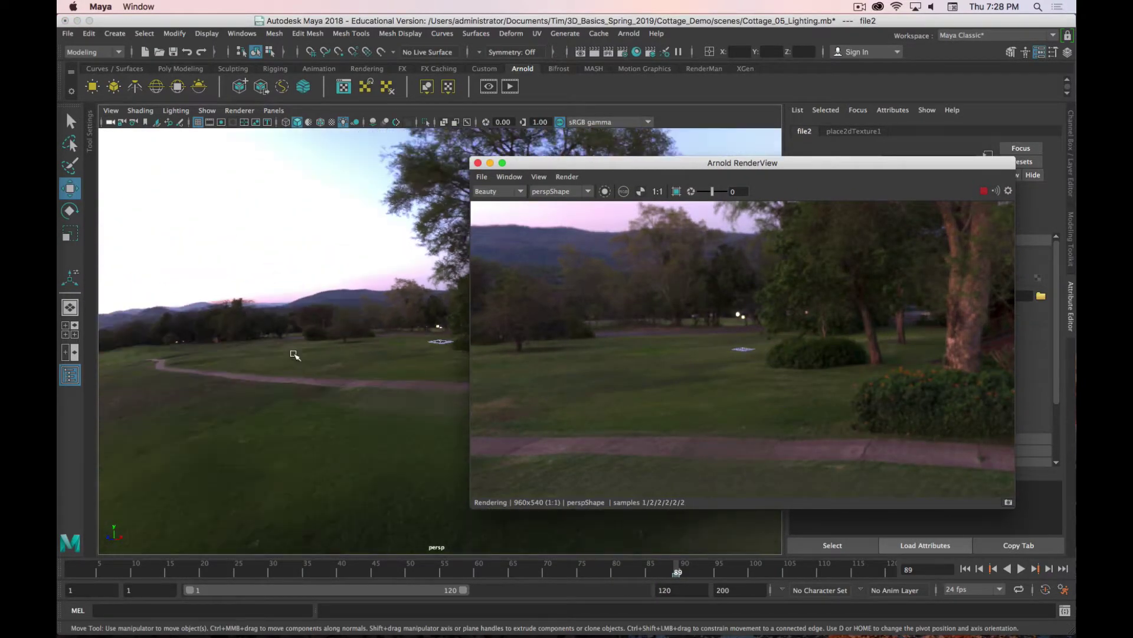
alt+drag(293, 354, 340, 362)
key(alt+super+period)
scroll(384, 366, up, 15)
scroll(385, 367, up, 10)
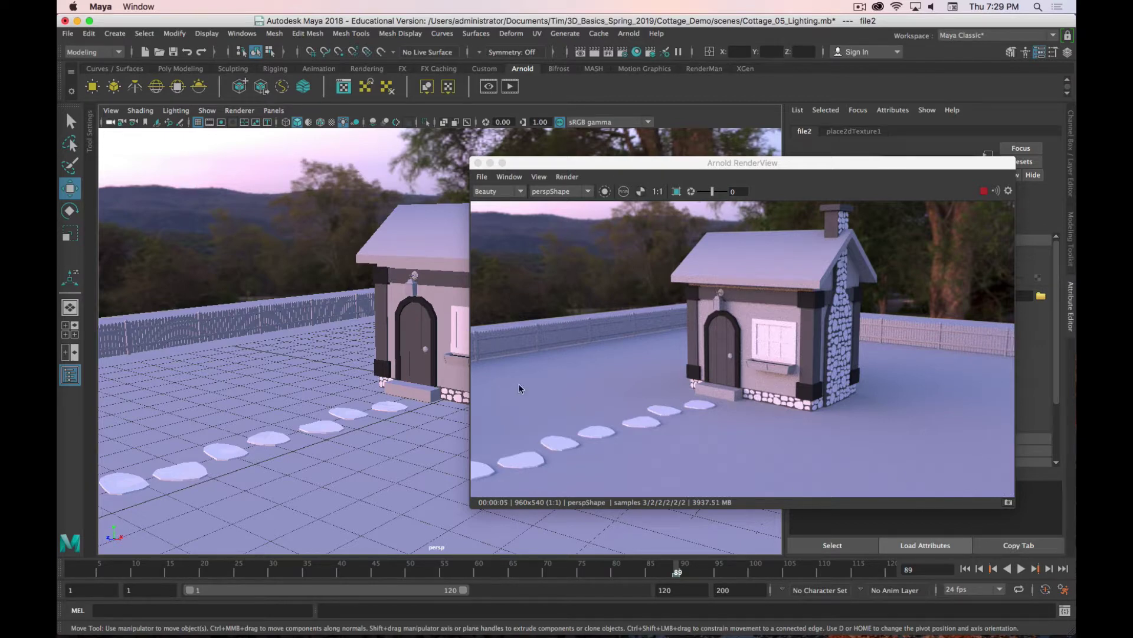
Step: Select the sky dome light and rotate it to about -22.9 degrees on Y, with the pink sky and mountains behind the cottage
key(alt)
click(290, 231)
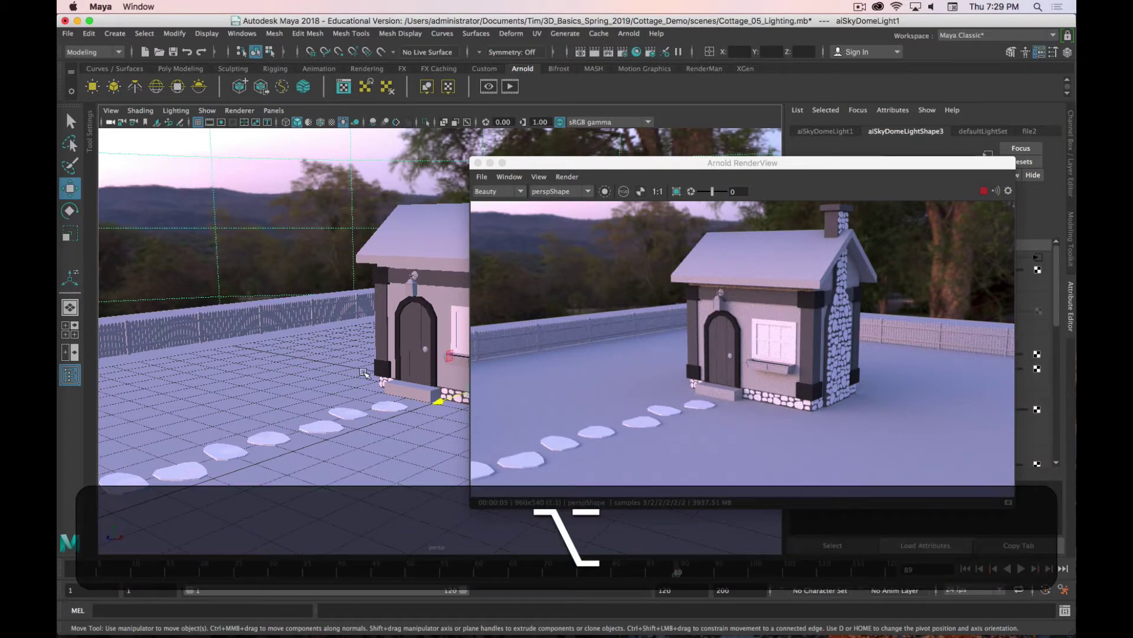
alt+drag(364, 374, 312, 331)
scroll(246, 355, down, 10)
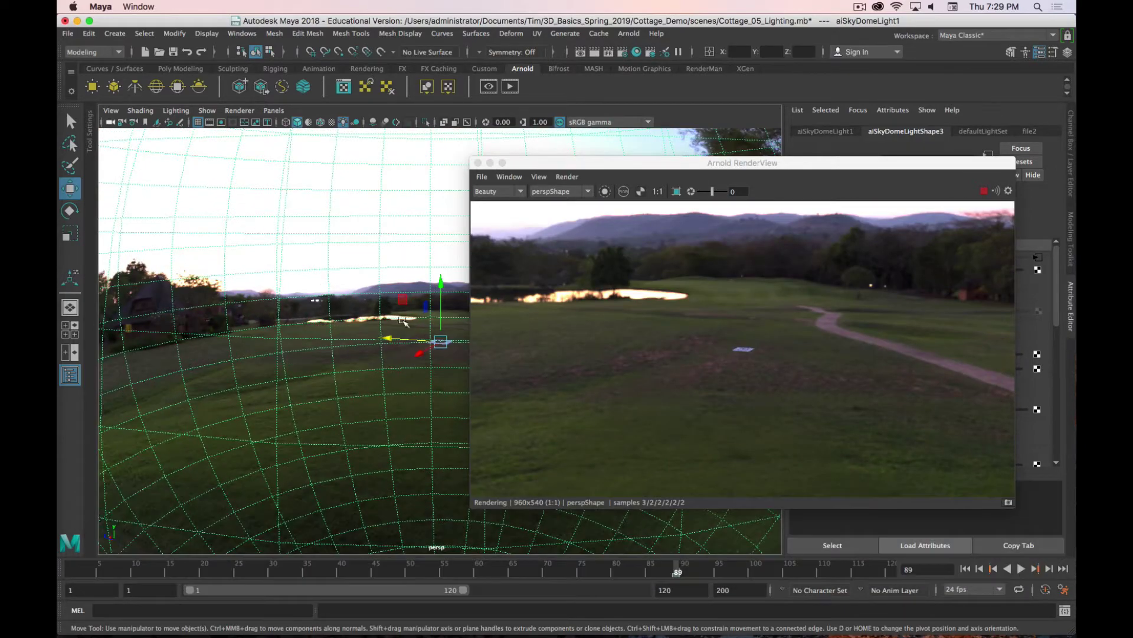
alt+drag(448, 343, 414, 356)
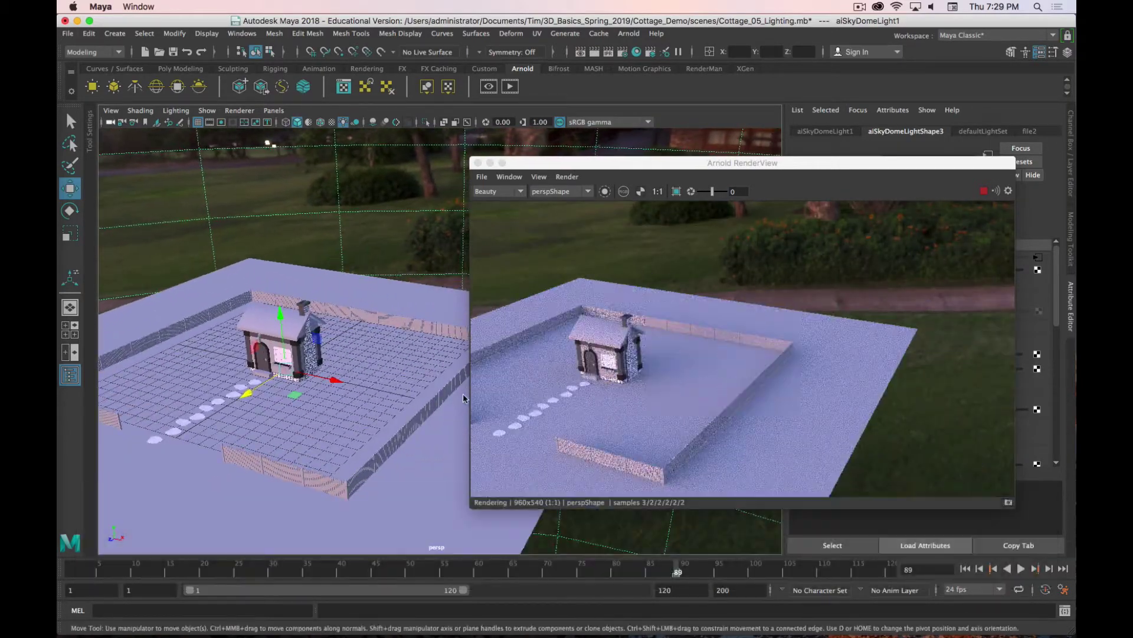
scroll(276, 392, up, 5)
alt+middle_drag(275, 392, 265, 372)
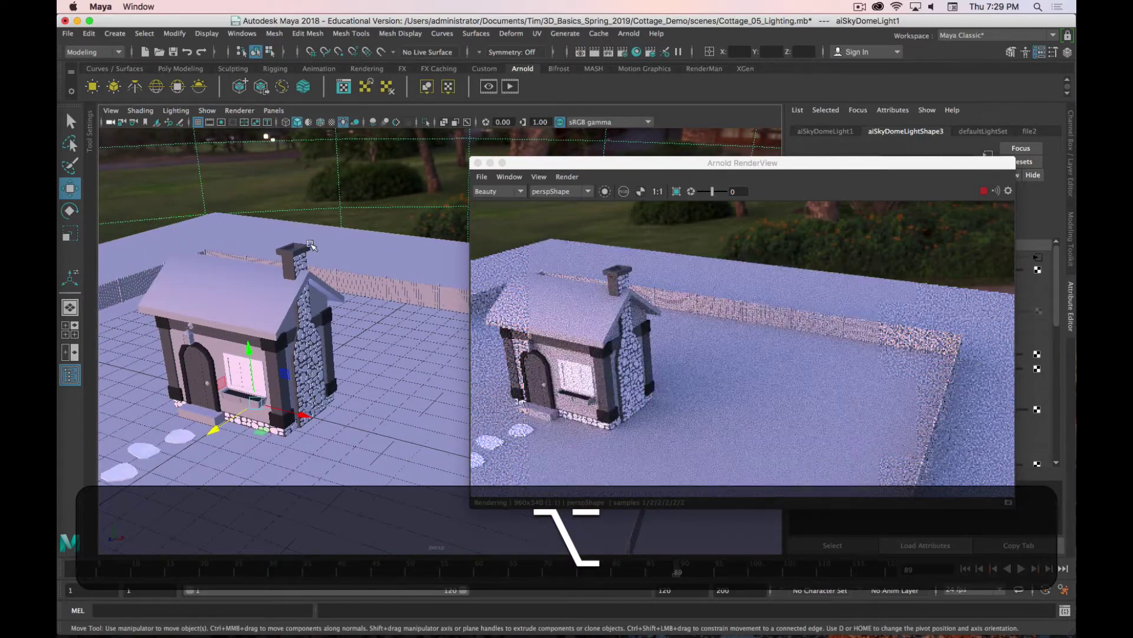
key(e)
drag(291, 420, 212, 415)
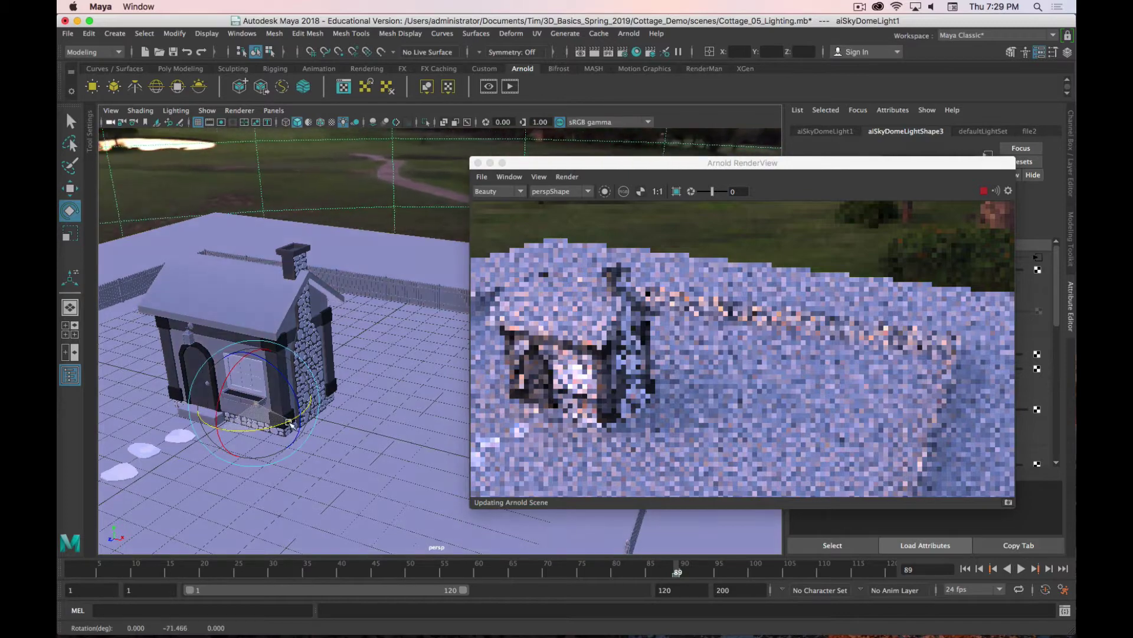
alt+drag(442, 407, 221, 434)
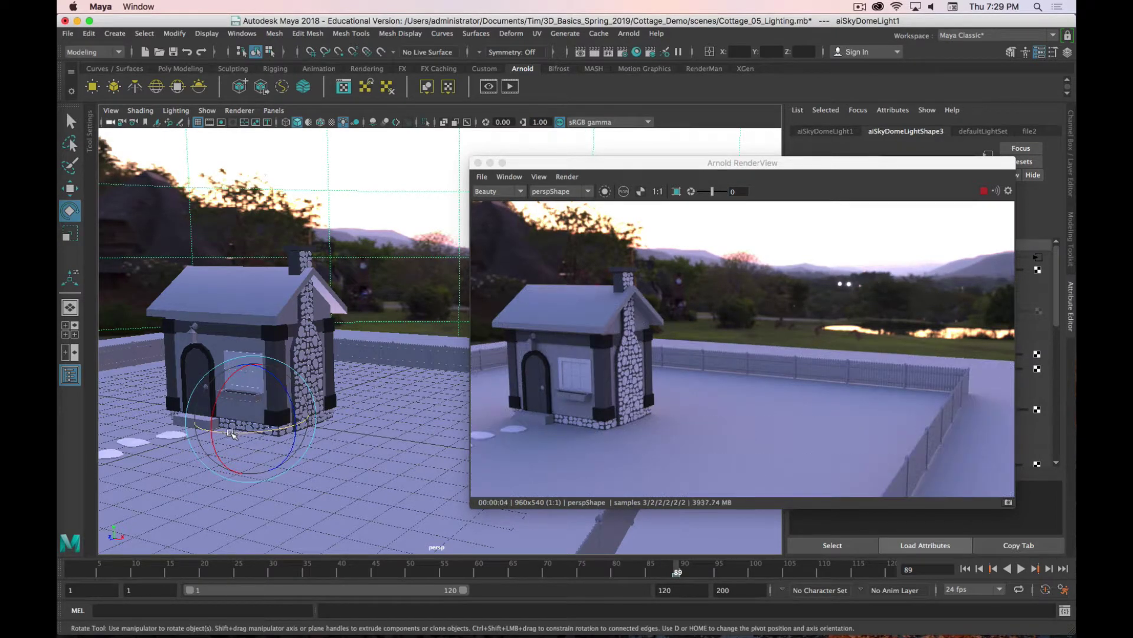
drag(241, 432, 355, 437)
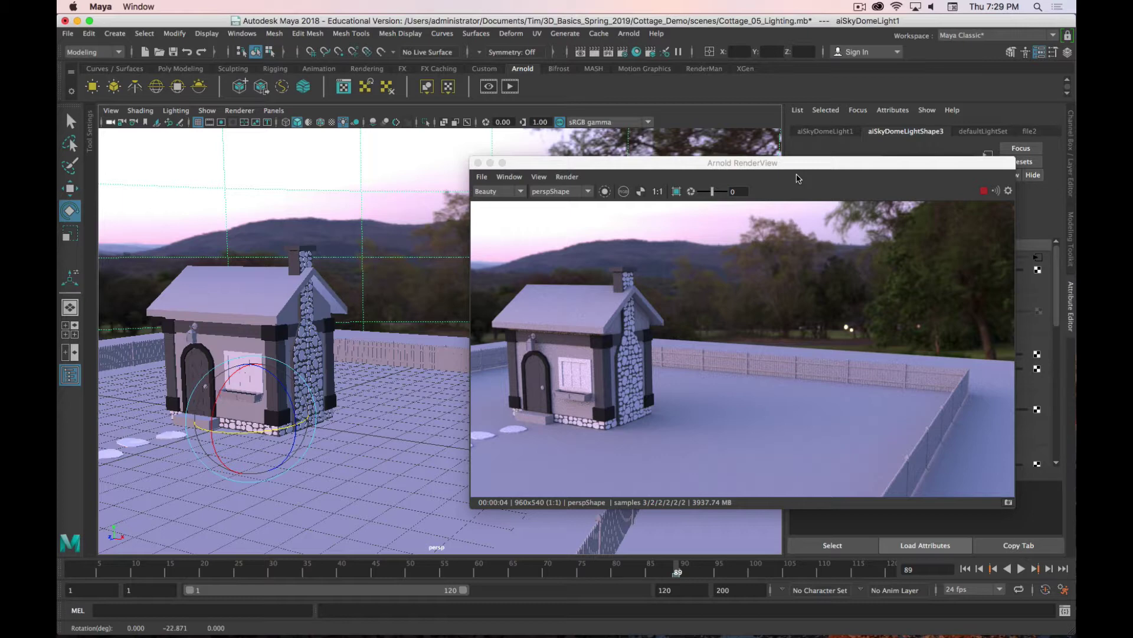
Step: Inspect the cottage, fence and HDRI background up close in the Arnold render
drag(820, 168, 548, 120)
scroll(395, 330, up, 2)
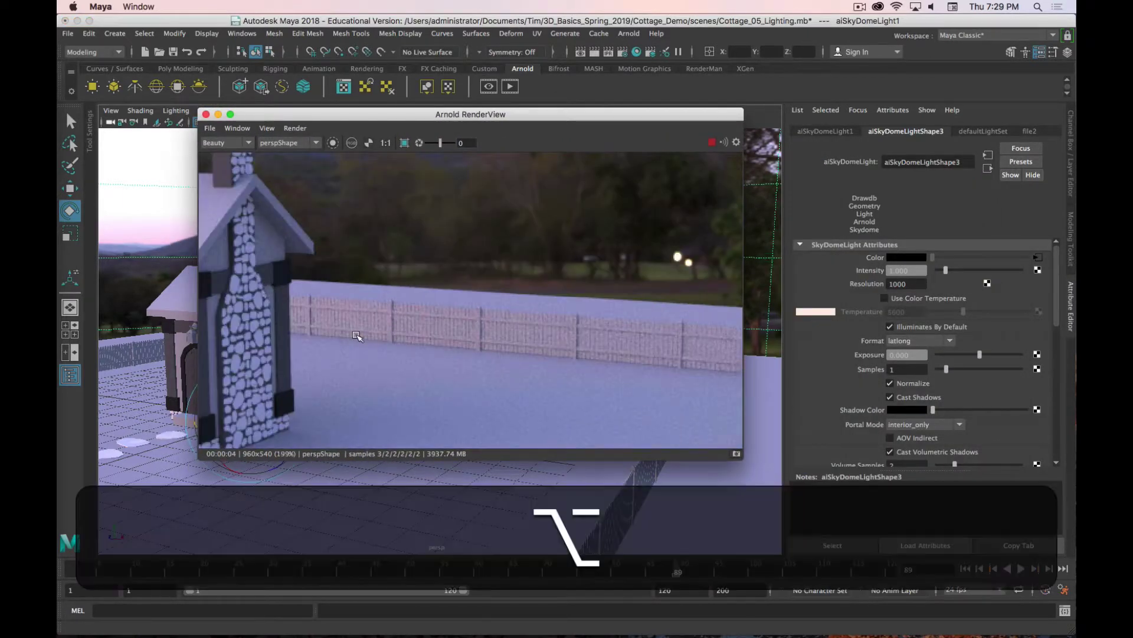
alt+scroll(358, 336, down, 3)
scroll(364, 338, up, 1)
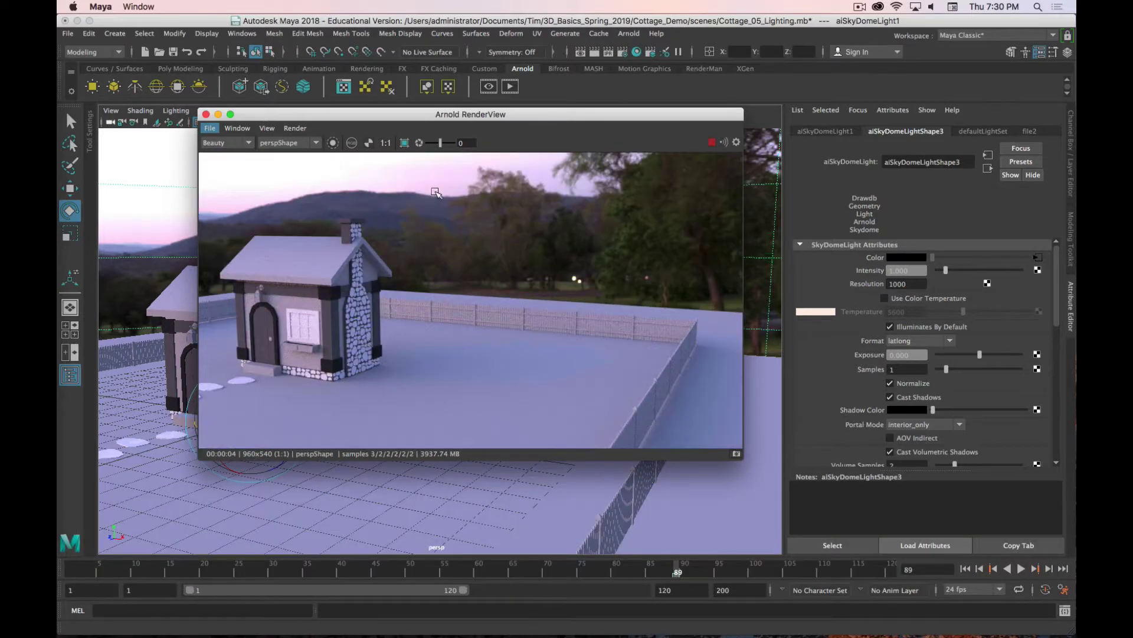
Step: Set the sky dome light's Camera visibility to 0 and check the cottage up close in the Arnold render
drag(470, 117, 484, 149)
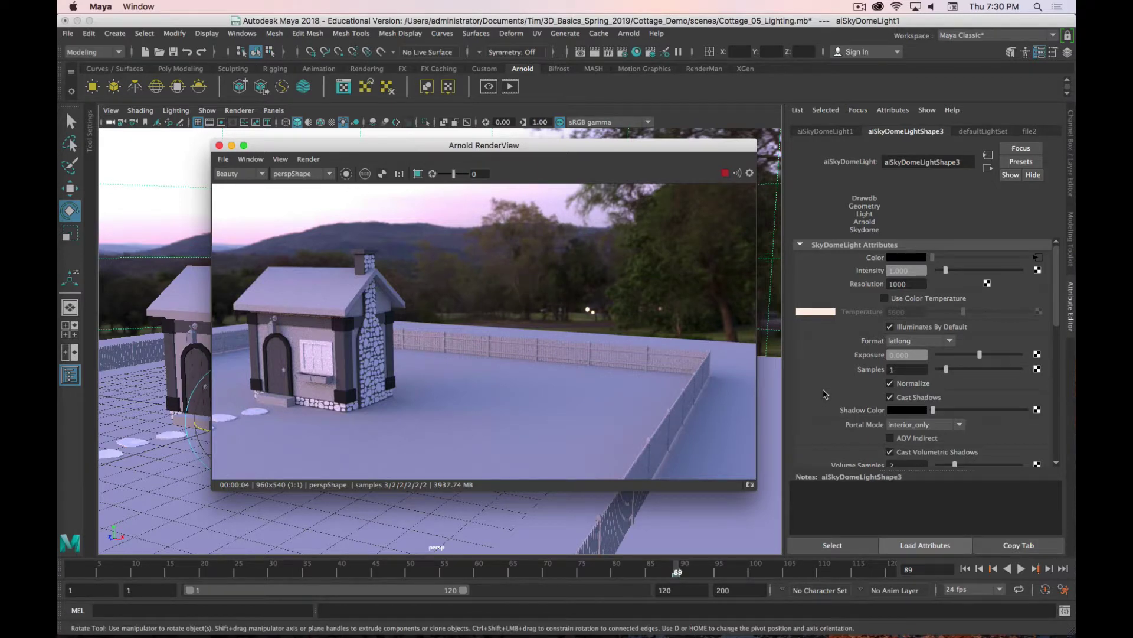
scroll(824, 393, down, 5)
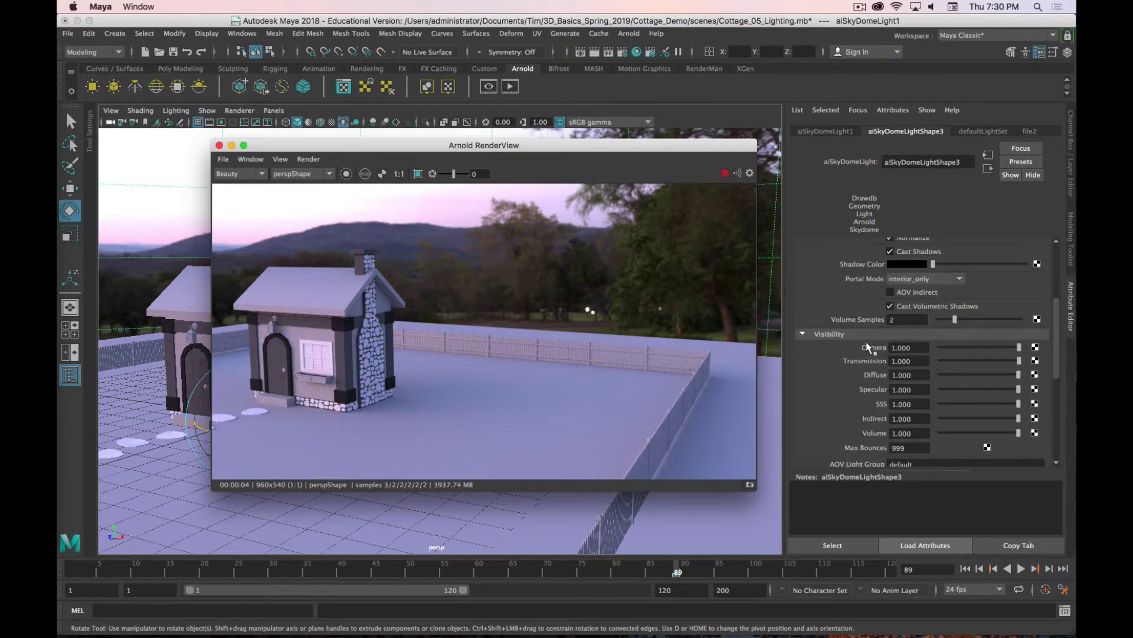
drag(1019, 349, 863, 354)
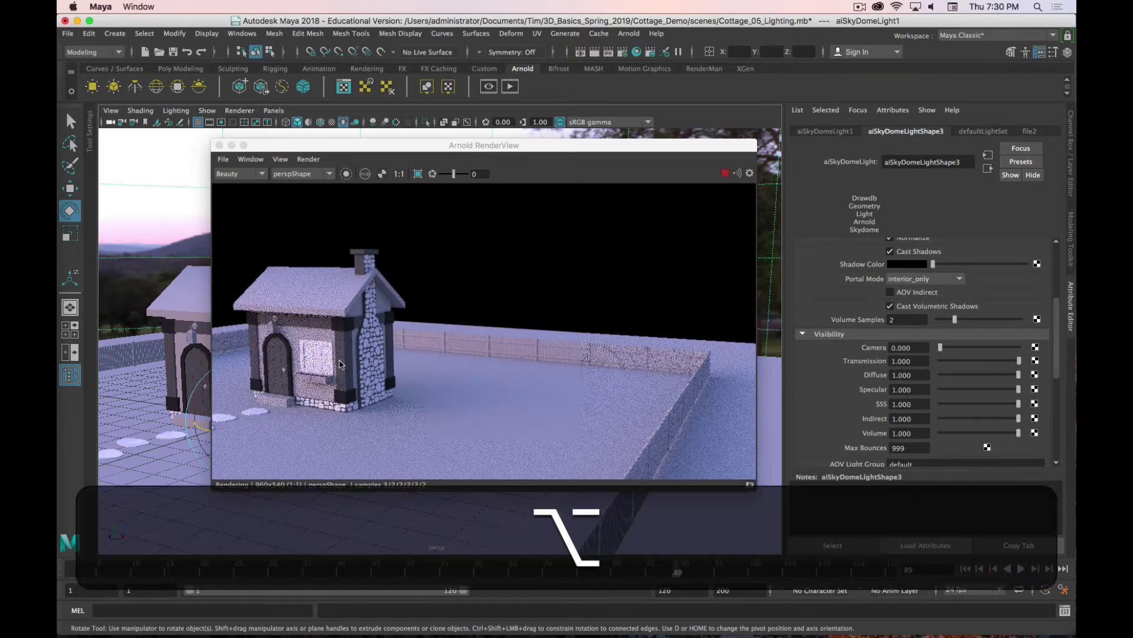
alt+middle_drag(447, 371, 392, 316)
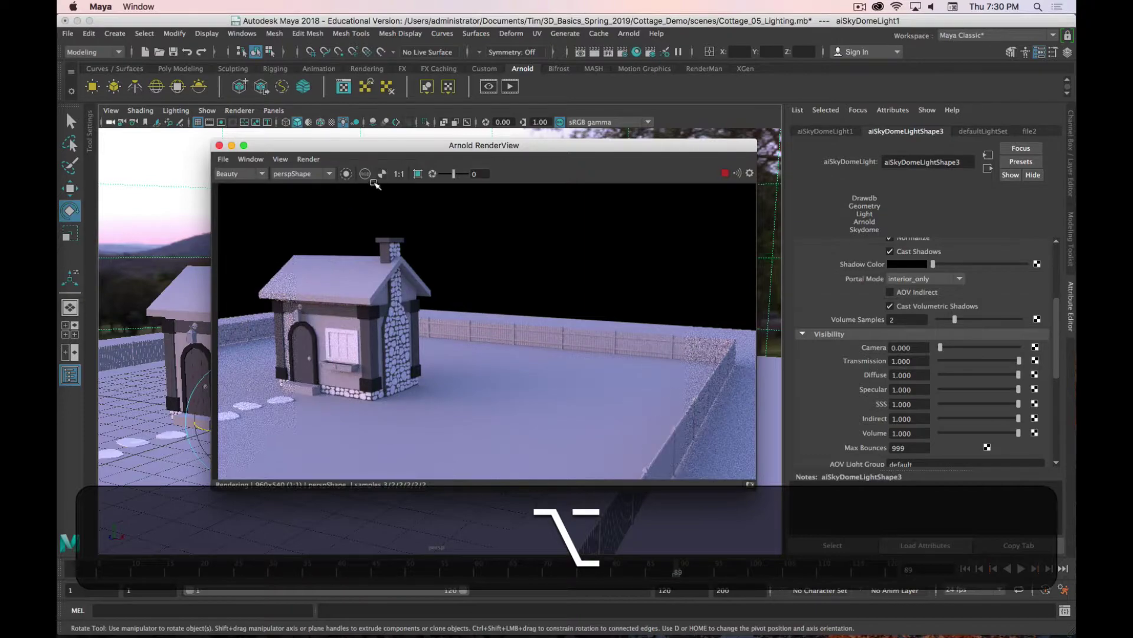
click(399, 175)
alt+middle_drag(166, 413, 562, 410)
alt+scroll(563, 410, up, 5)
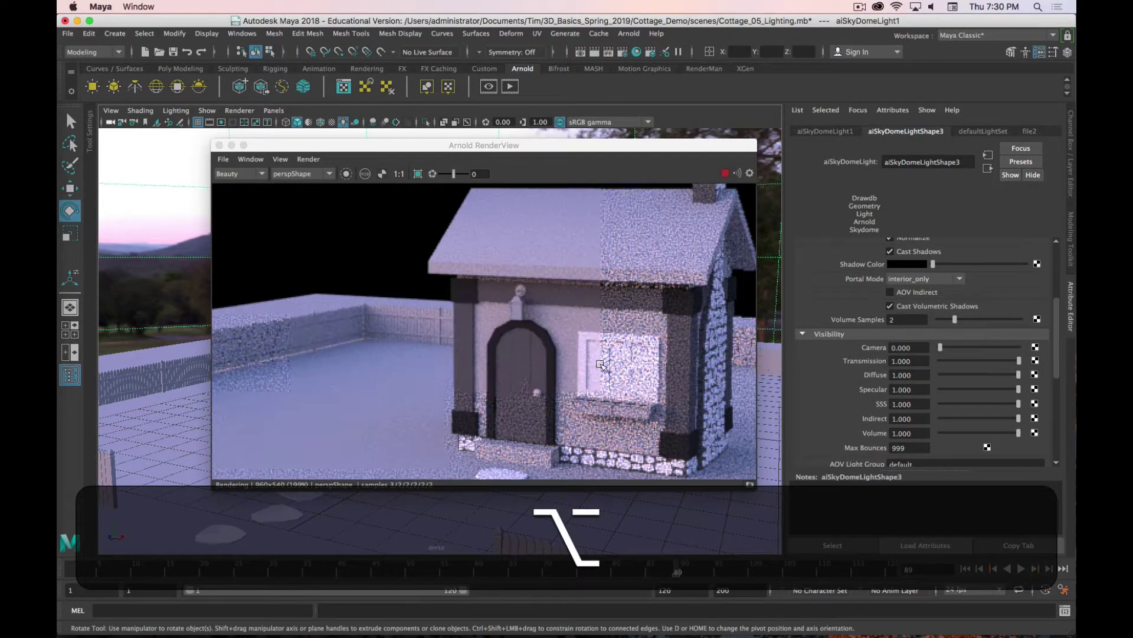
alt+right_drag(186, 432, 181, 364)
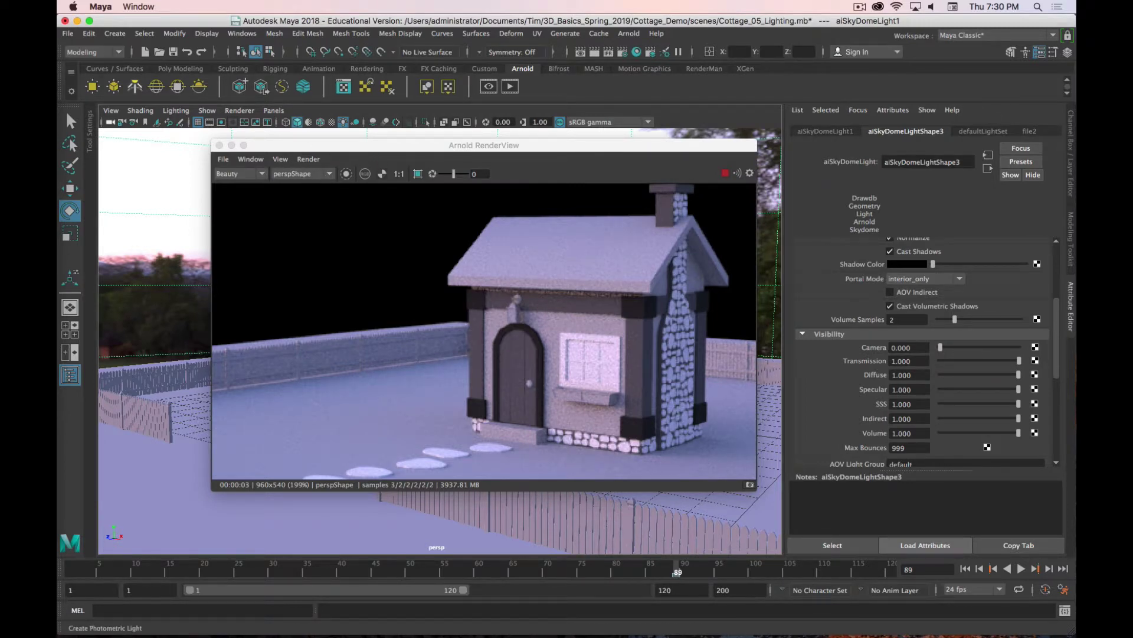
Step: Switch to Firefox and open the Studio Small 06 HDRI from HDRI Haven's Studio category
key(super+Tab)
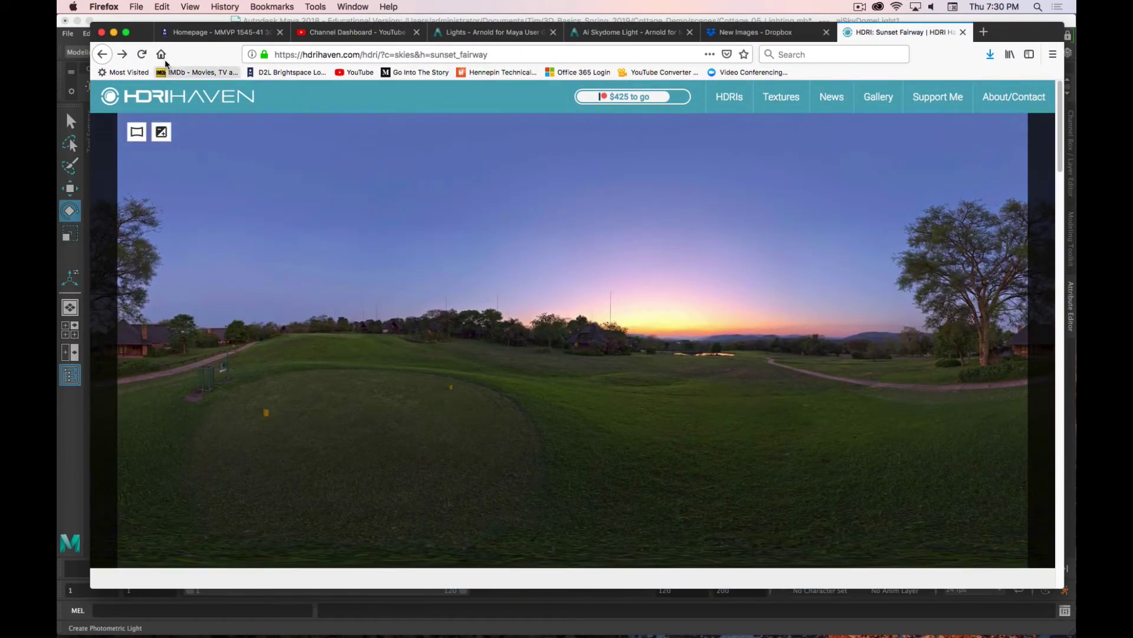
click(101, 54)
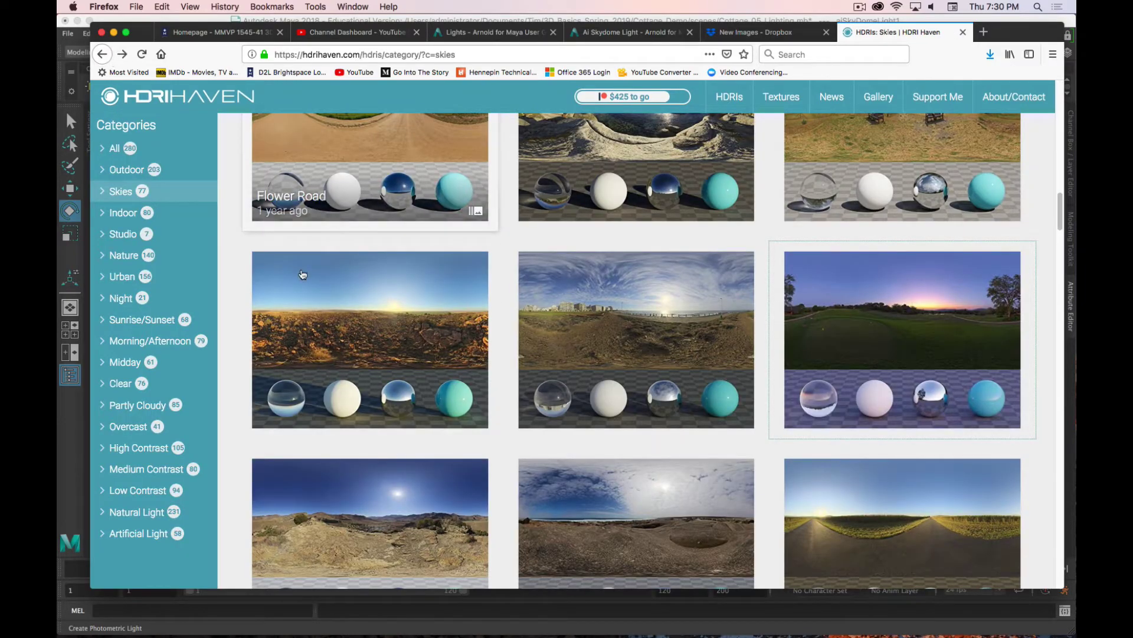
click(125, 232)
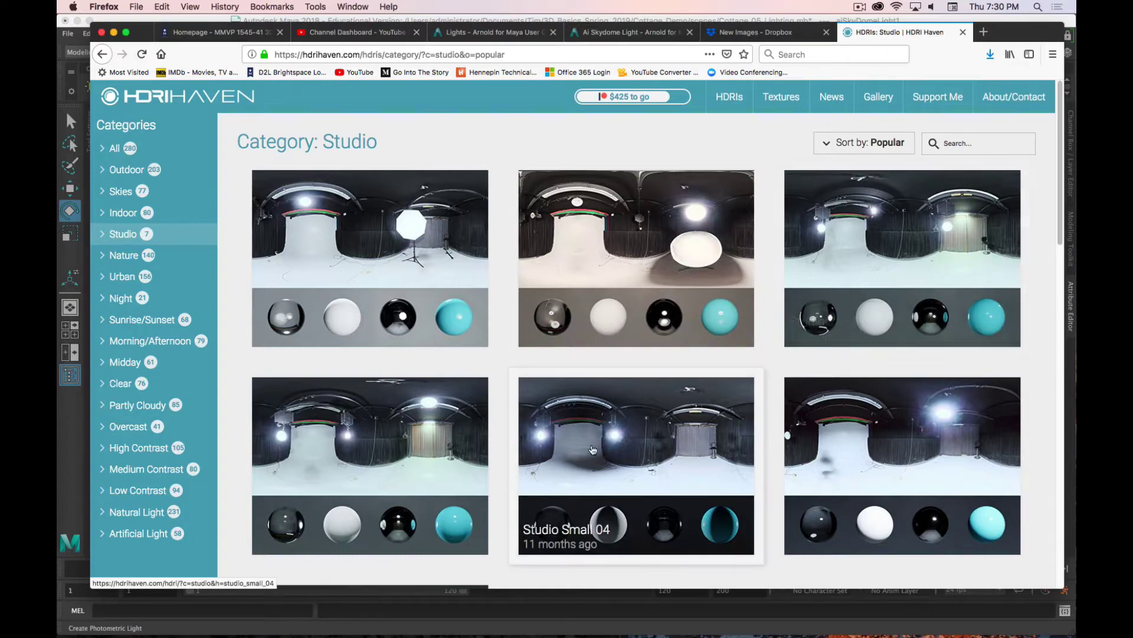
scroll(592, 439, down, 4)
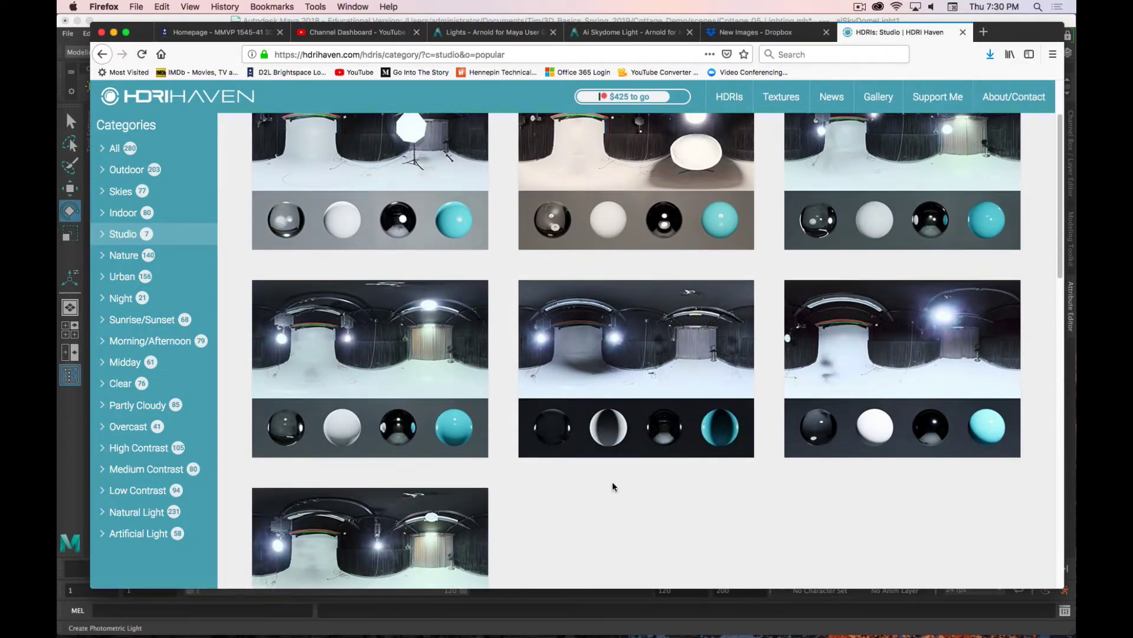
scroll(614, 485, down, 8)
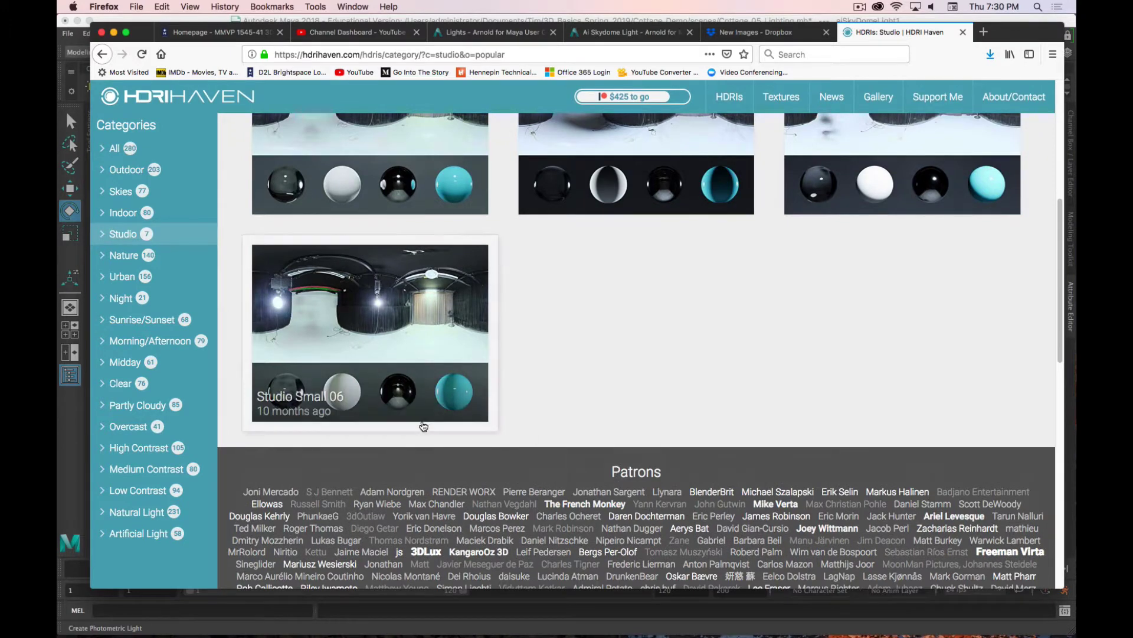
click(398, 311)
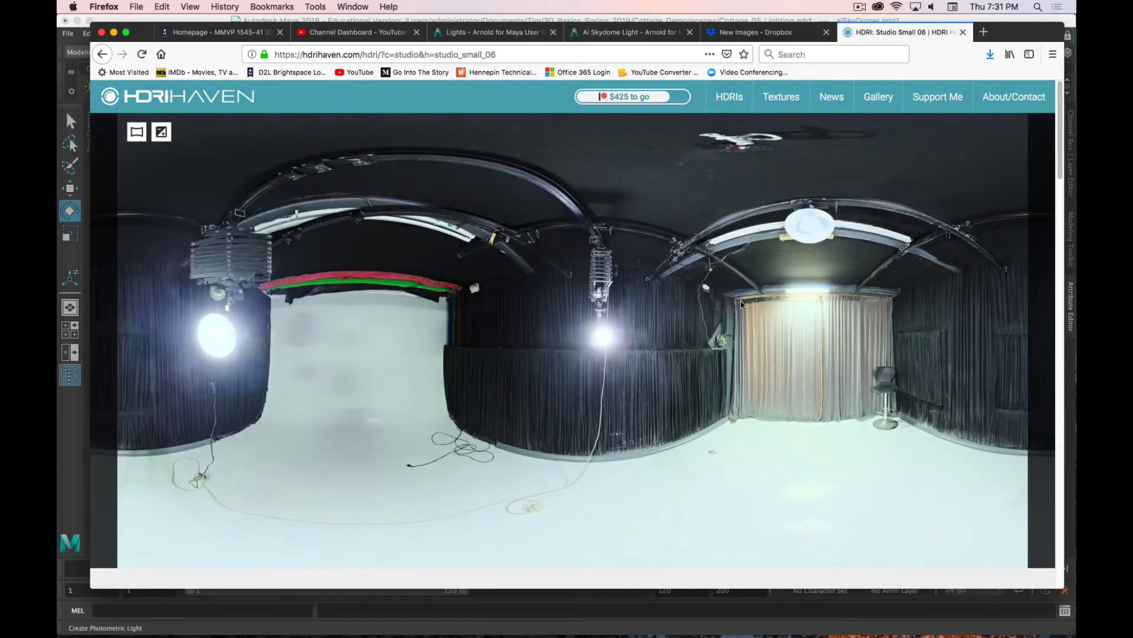
Step: Review the Studio Small 06 panorama and sample spheres and download its 4k HDR version
scroll(740, 304, down, 8)
scroll(645, 435, up, 2)
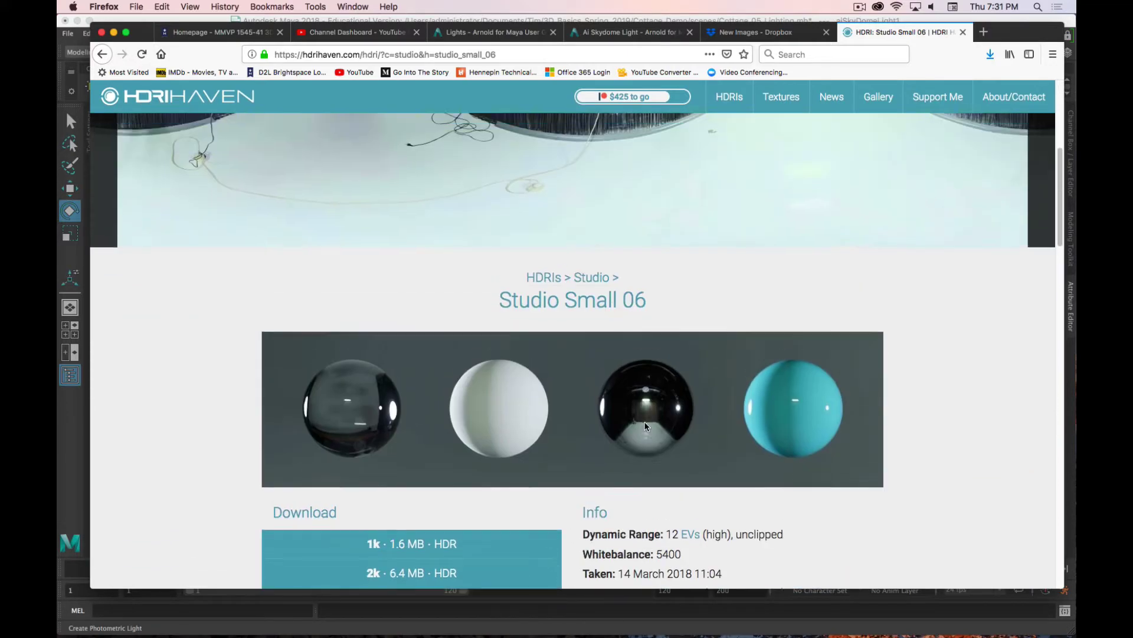
scroll(646, 426, up, 5)
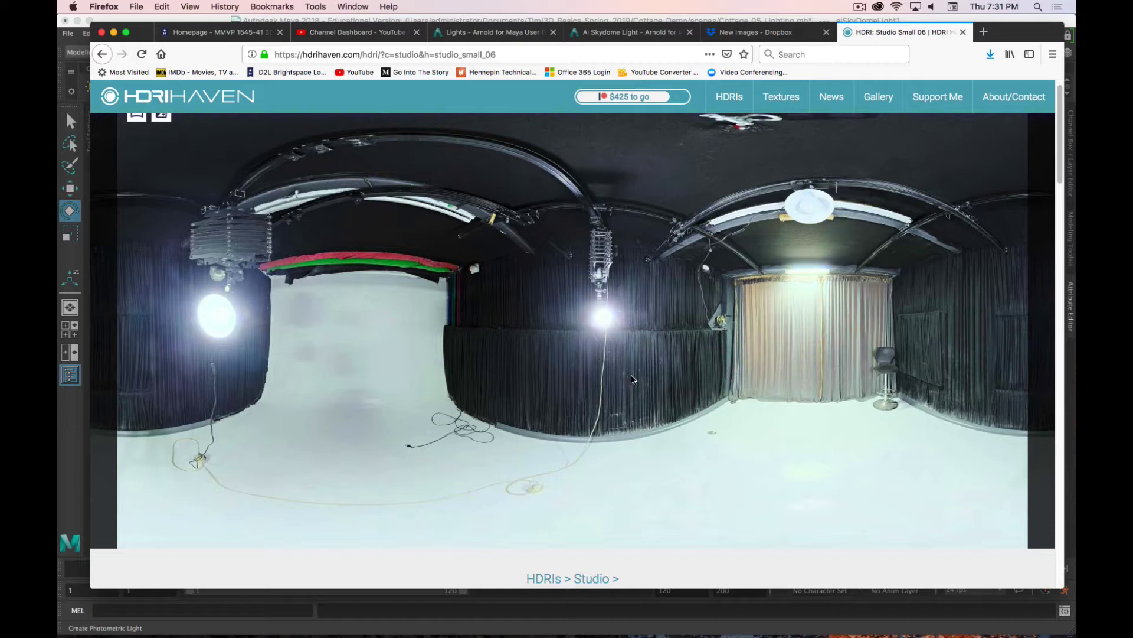
scroll(635, 385, down, 10)
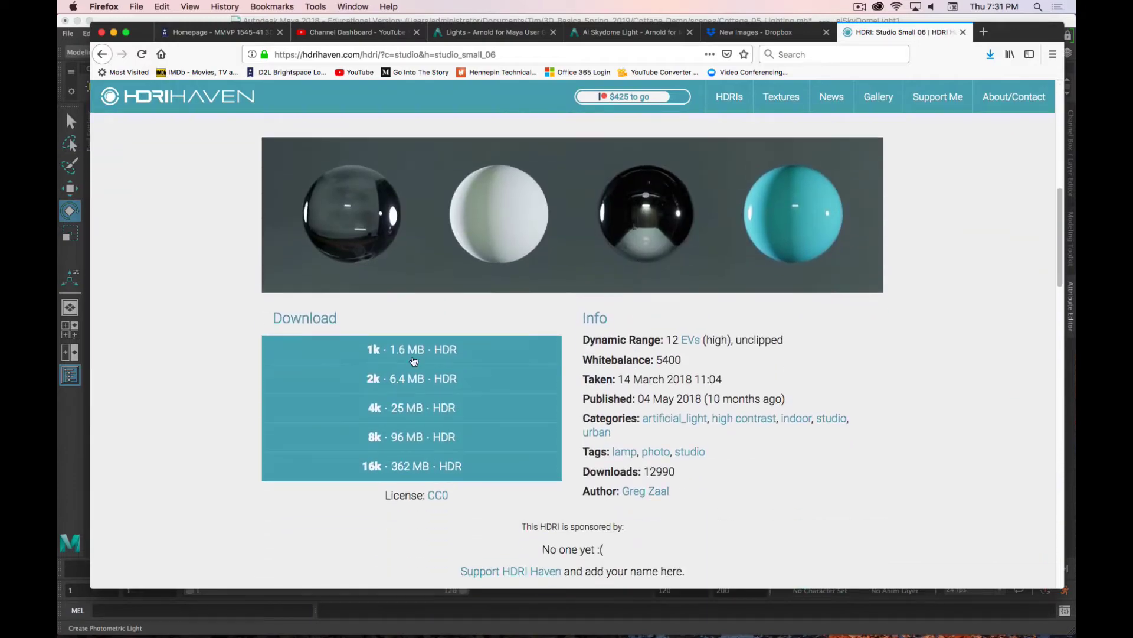
click(455, 408)
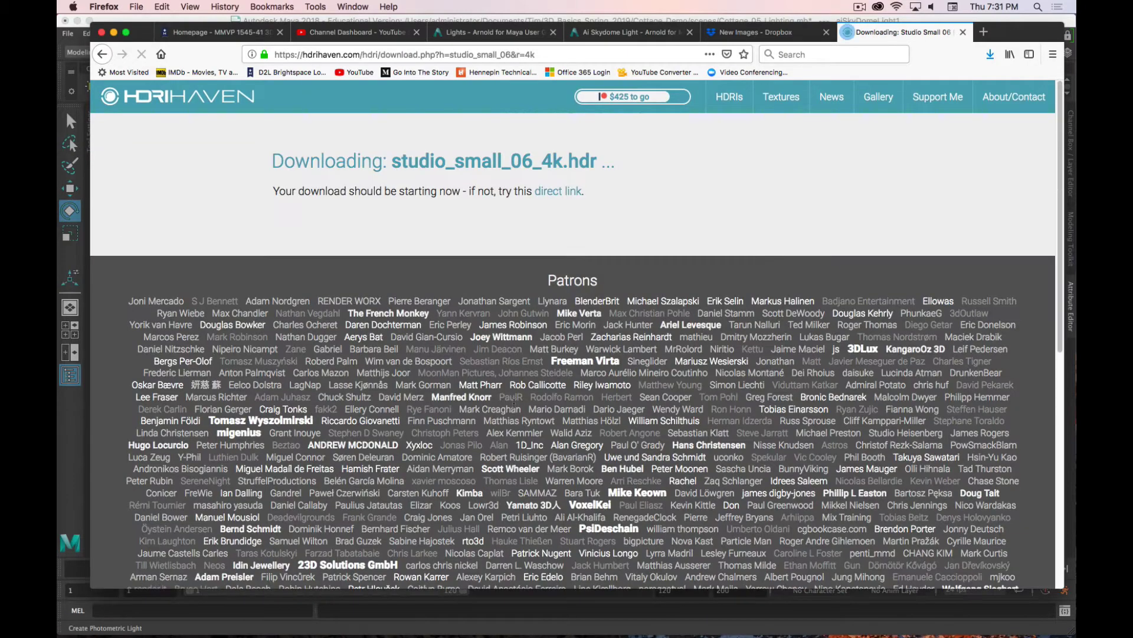
click(692, 172)
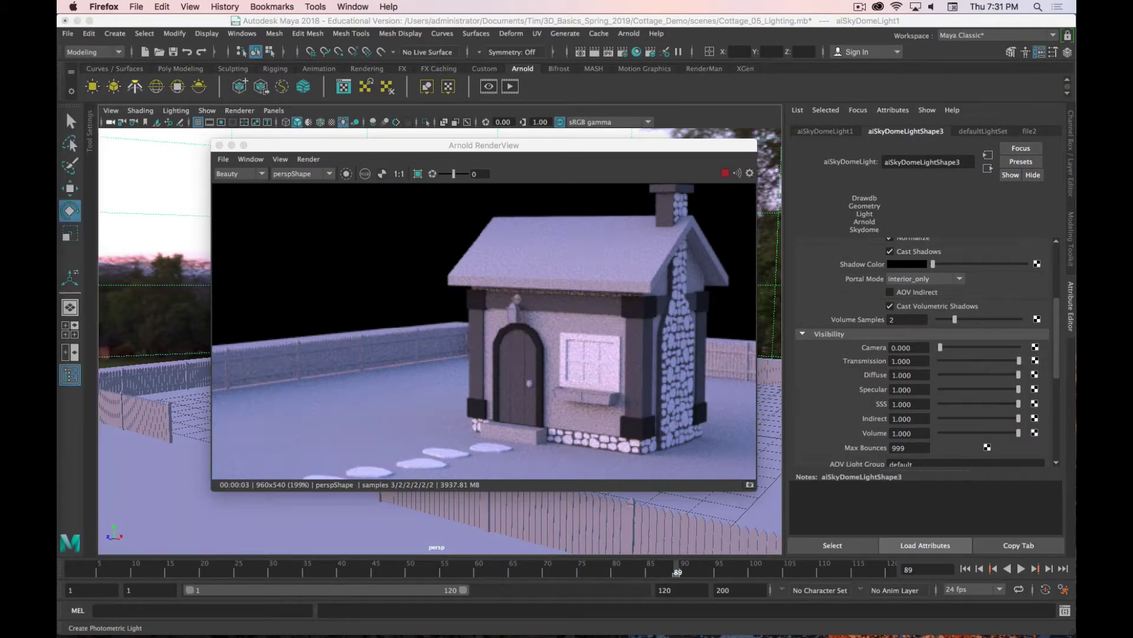
Step: Return to Maya and replace the sky dome's color texture image with studio_small_06_4k.hdr from the project's sourceimages folder
key(super+Tab)
key(Tab)
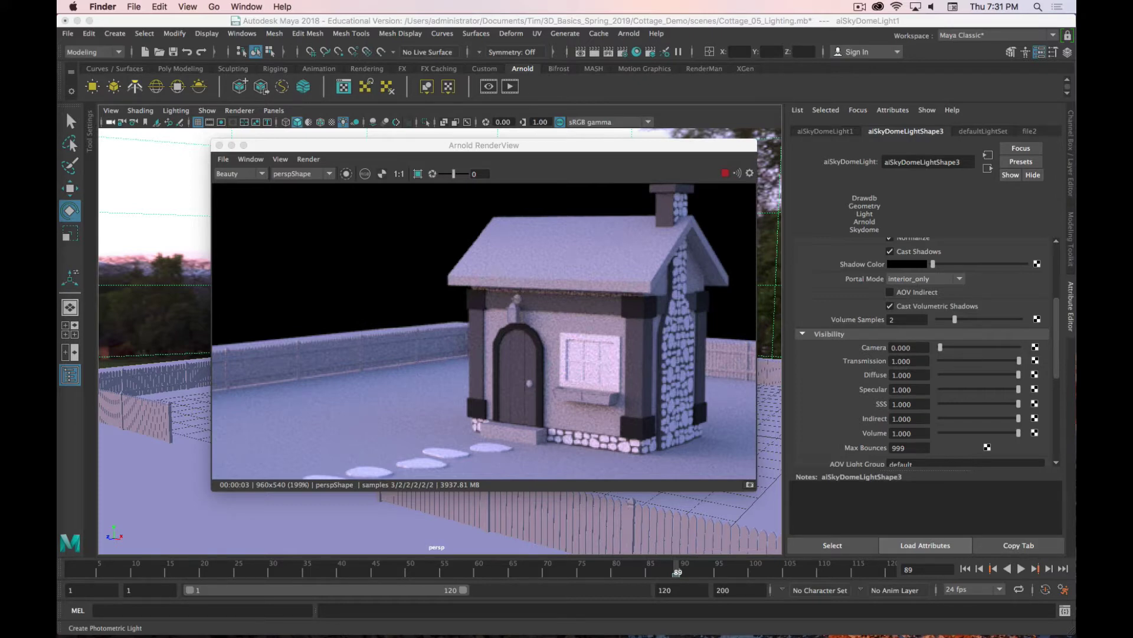
click(187, 270)
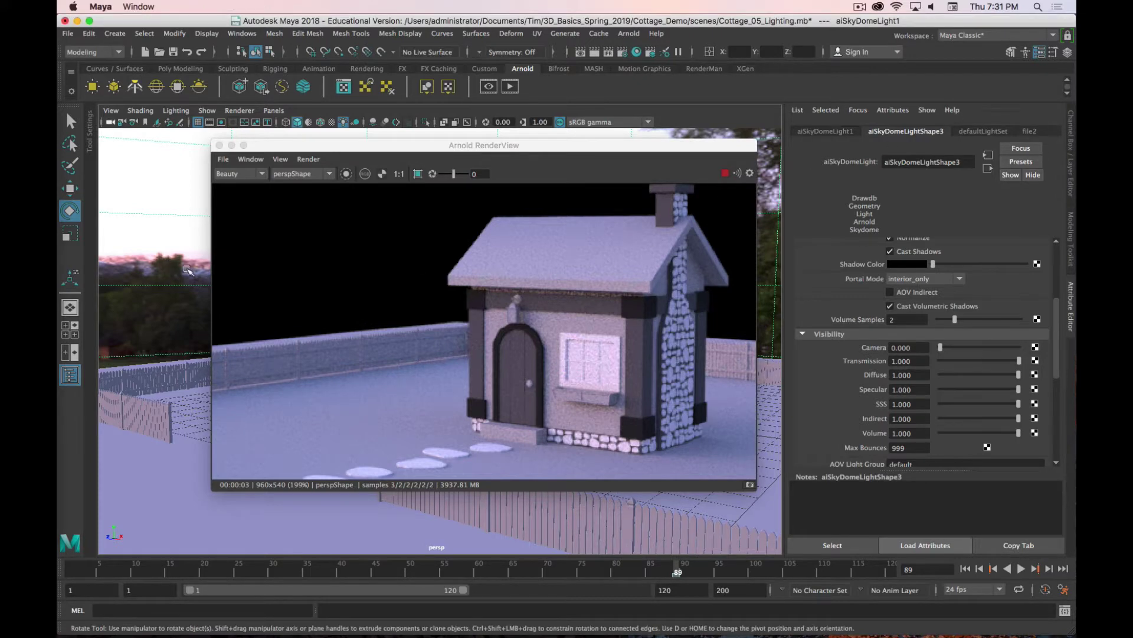
scroll(880, 290, up, 5)
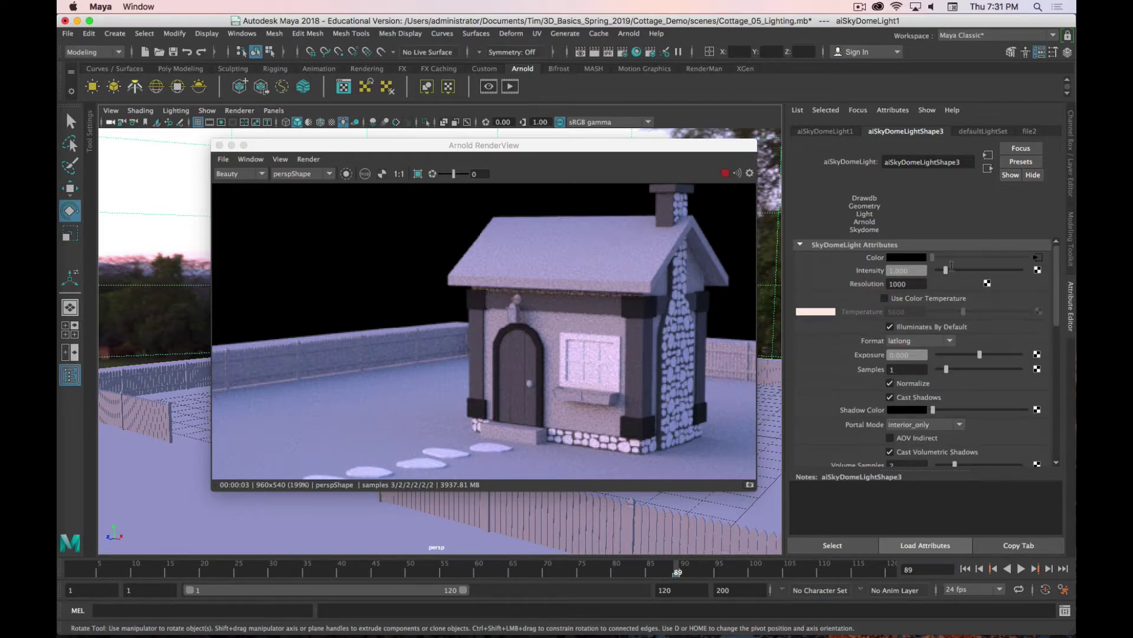
click(1039, 258)
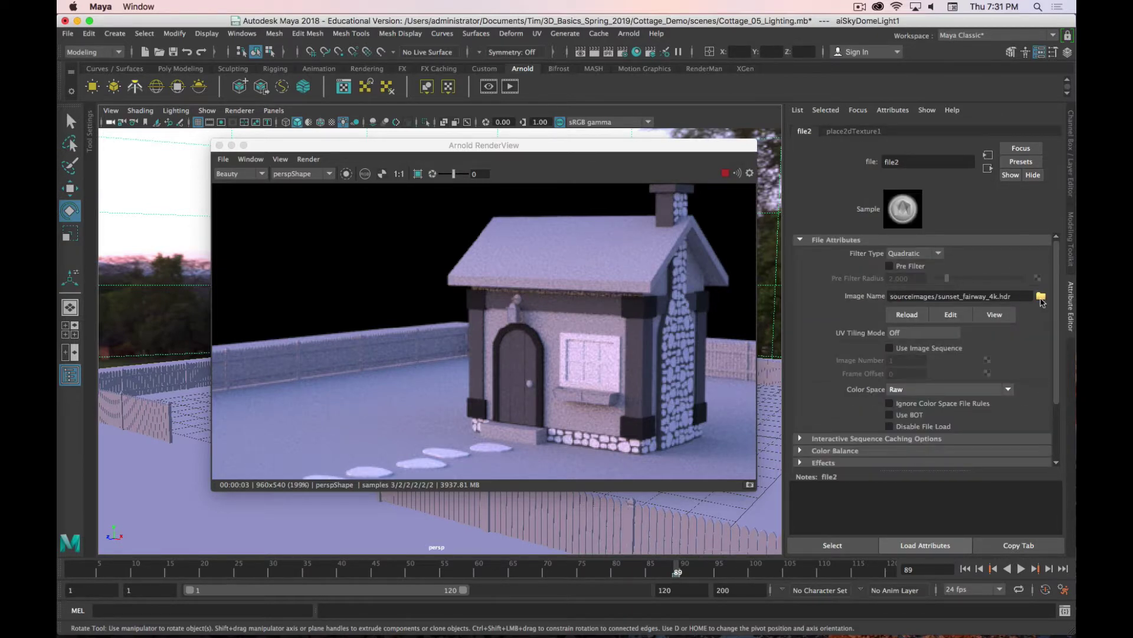
click(1041, 297)
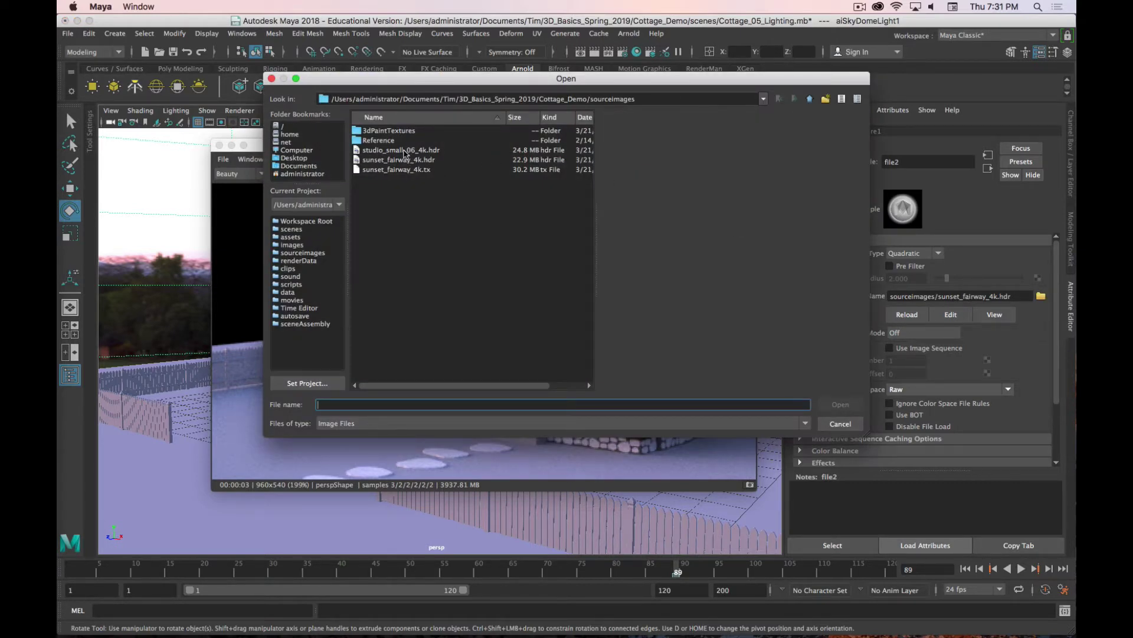
click(394, 151)
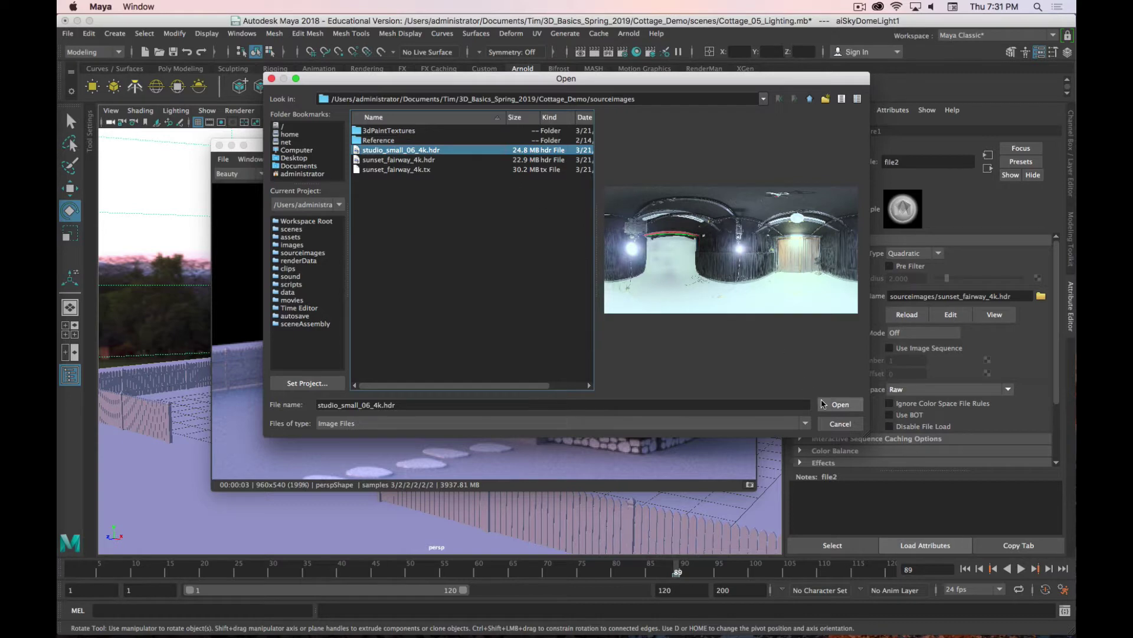
click(841, 404)
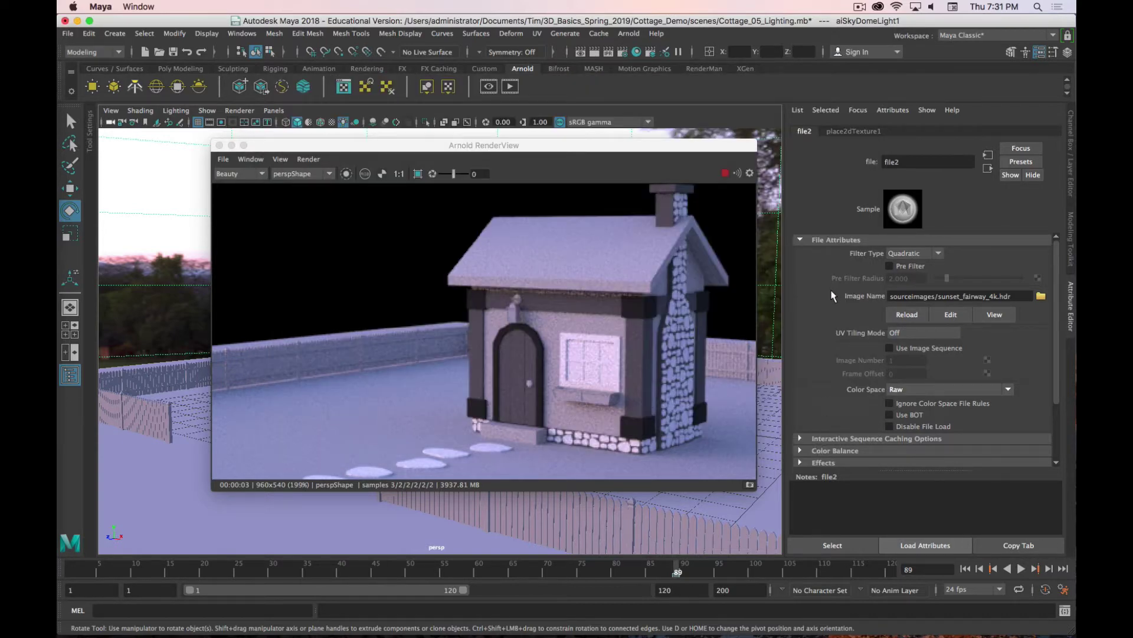
key(super+period)
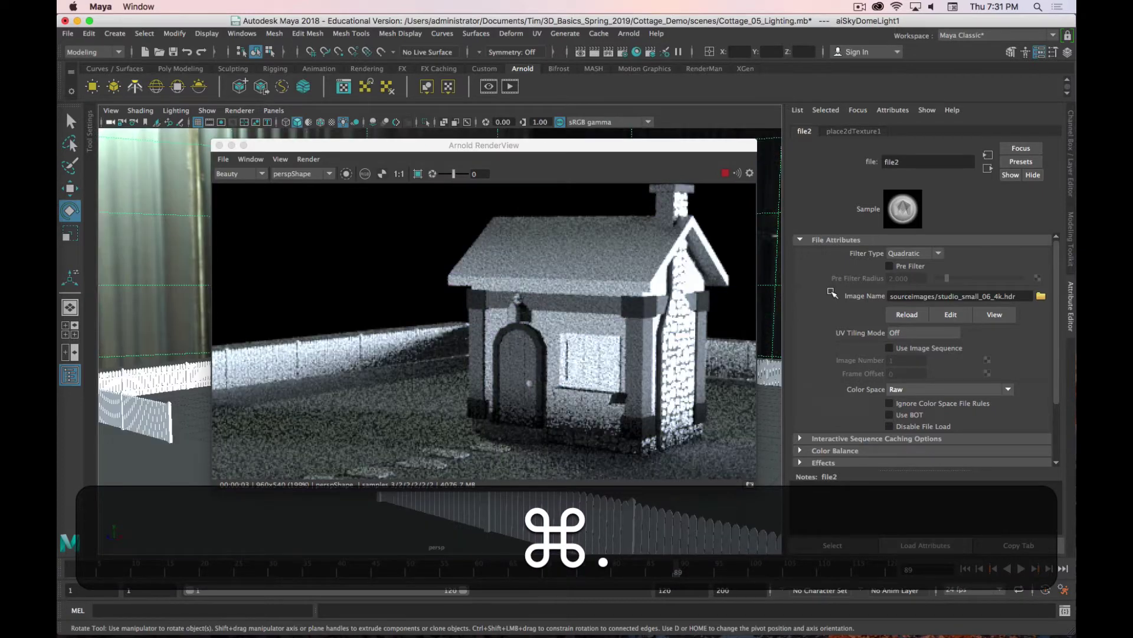
Step: Examine how the studio HDRI surrounds and lights the cottage, from far out and up close, in the viewport and Arnold render
mouse_move(549, 334)
alt+mouse_down()
mouse_move(581, 335)
mouse_move(569, 331)
alt+mouse_up()
drag(632, 144, 952, 138)
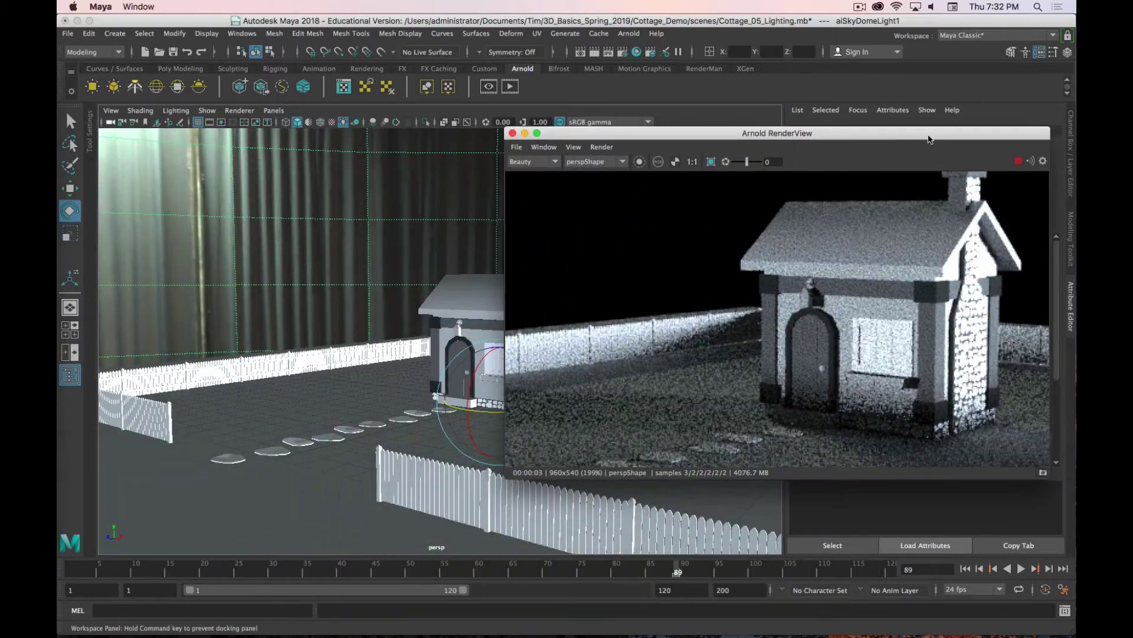
alt+drag(296, 354, 373, 364)
alt+drag(195, 373, 322, 415)
scroll(311, 386, down, 12)
scroll(311, 383, down, 6)
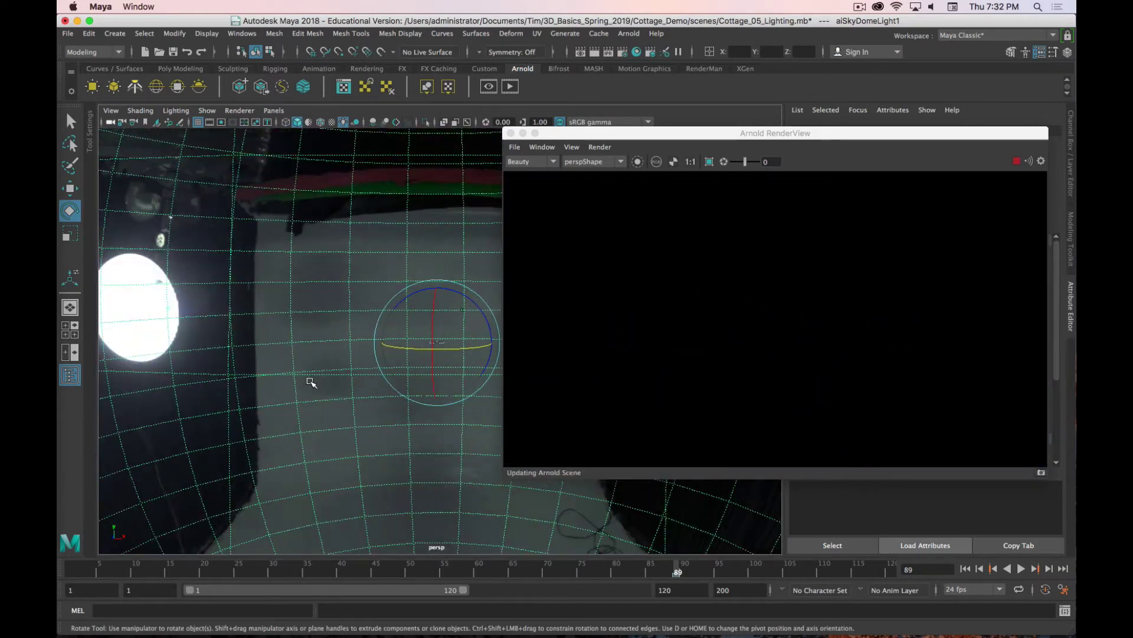
scroll(311, 382, up, 6)
scroll(311, 382, up, 10)
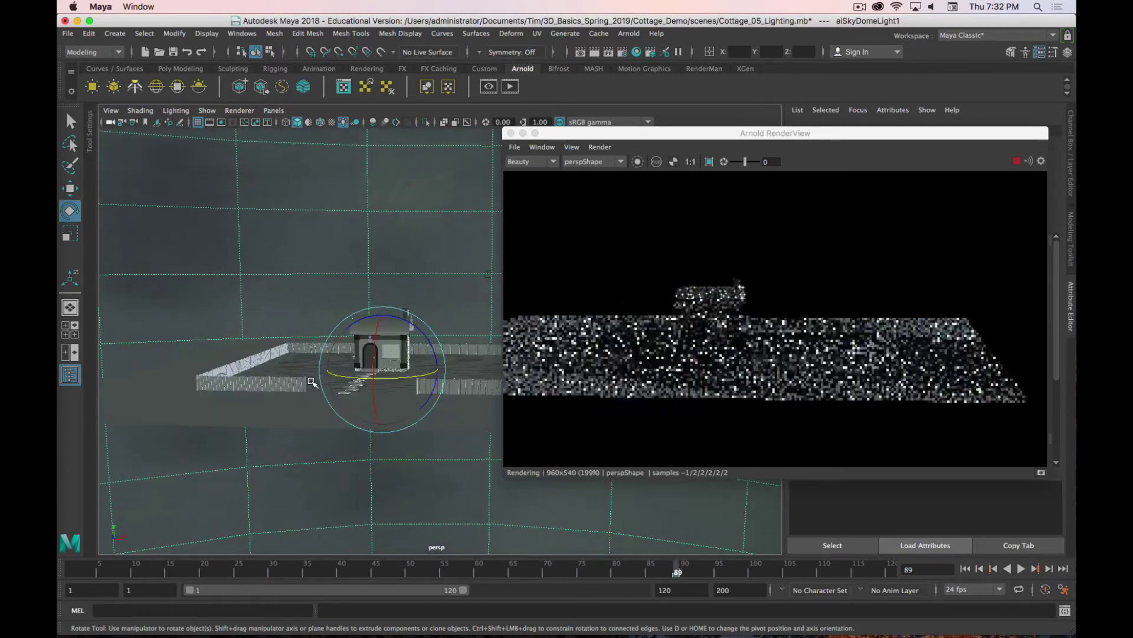
Step: Rotate the sky dome light about 88.6 degrees around Y to redirect the studio lighting on the cottage
alt+middle_drag(624, 347, 718, 330)
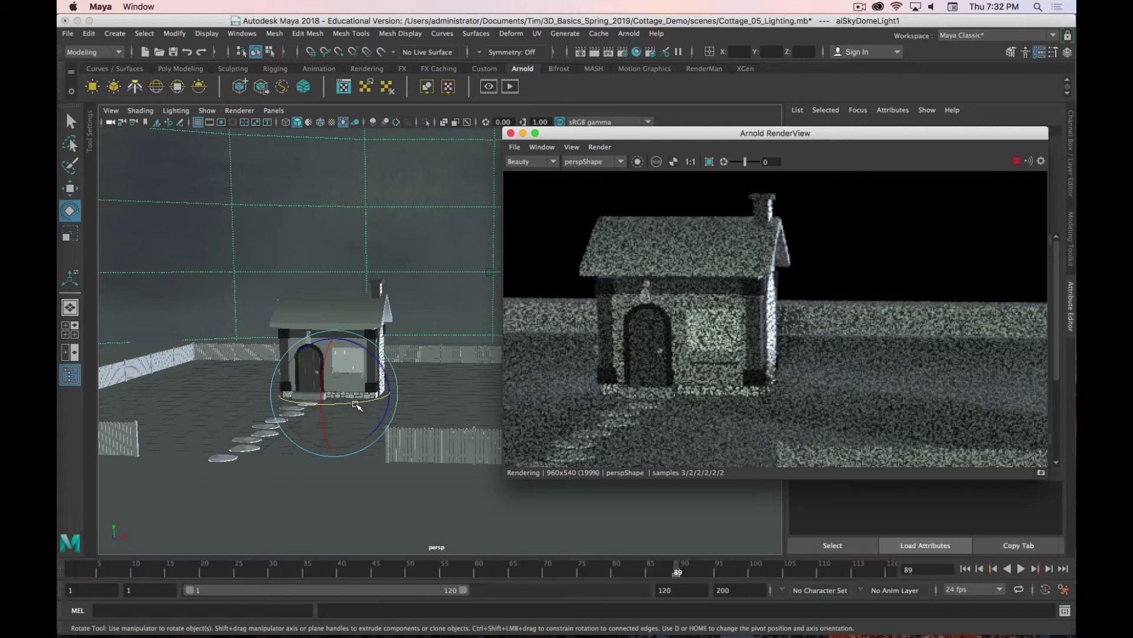
drag(370, 411, 345, 406)
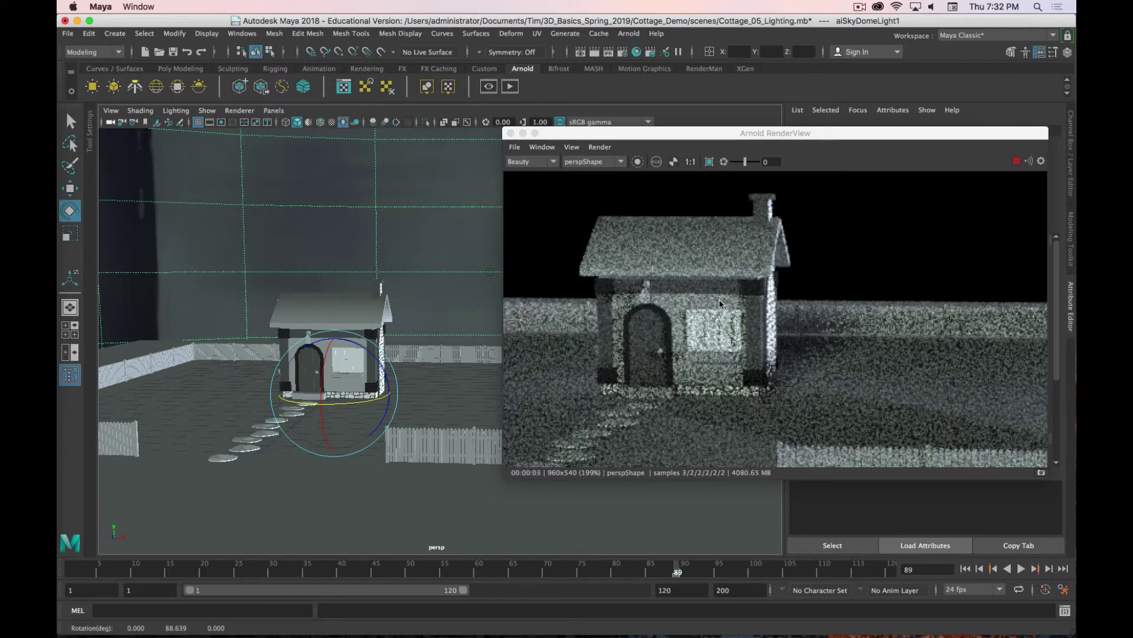
drag(629, 132, 516, 163)
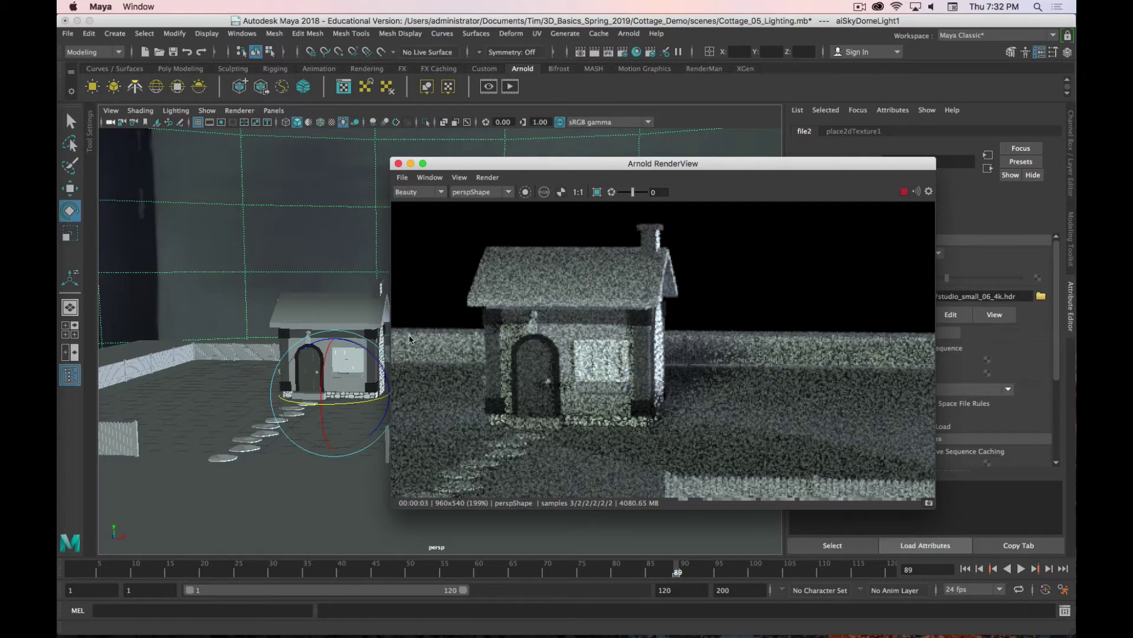
Step: Frame the cottage front closely and set the Arnold Camera (AA) samples to 5 in the render settings
alt+right_drag(320, 286, 304, 532)
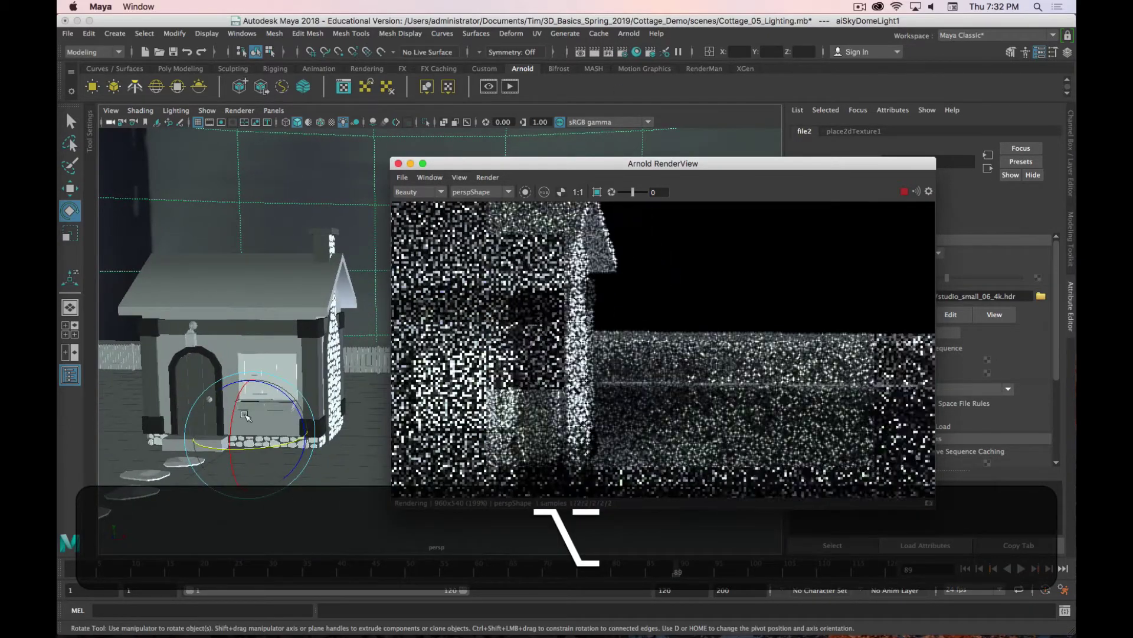
alt+middle_drag(150, 401, 347, 407)
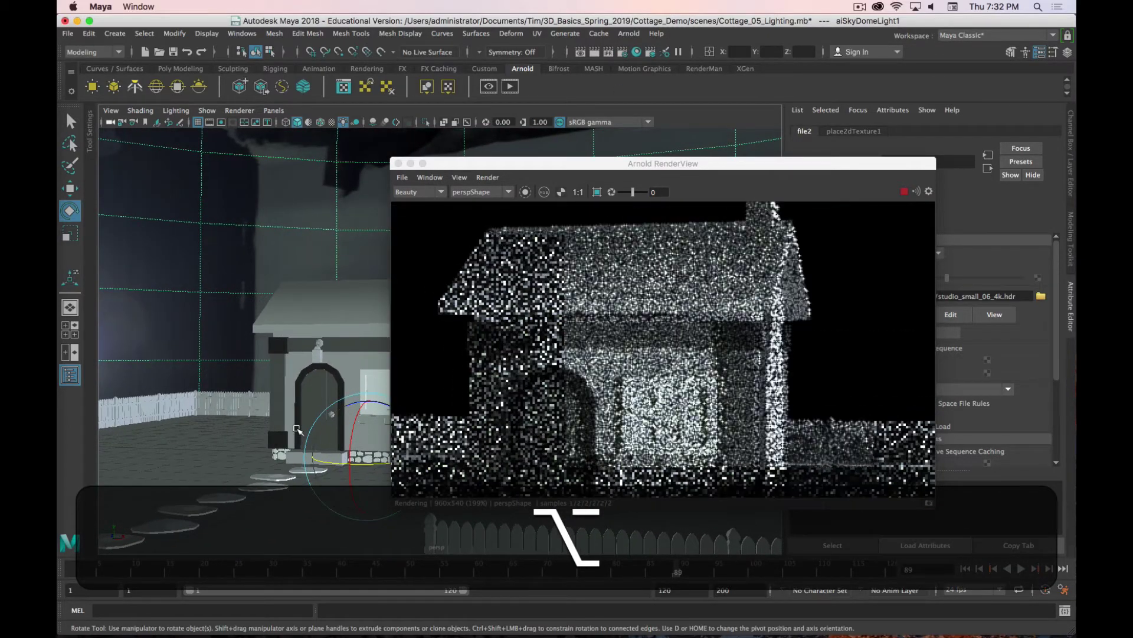
alt+right_drag(300, 444, 303, 434)
alt+middle_drag(302, 434, 306, 419)
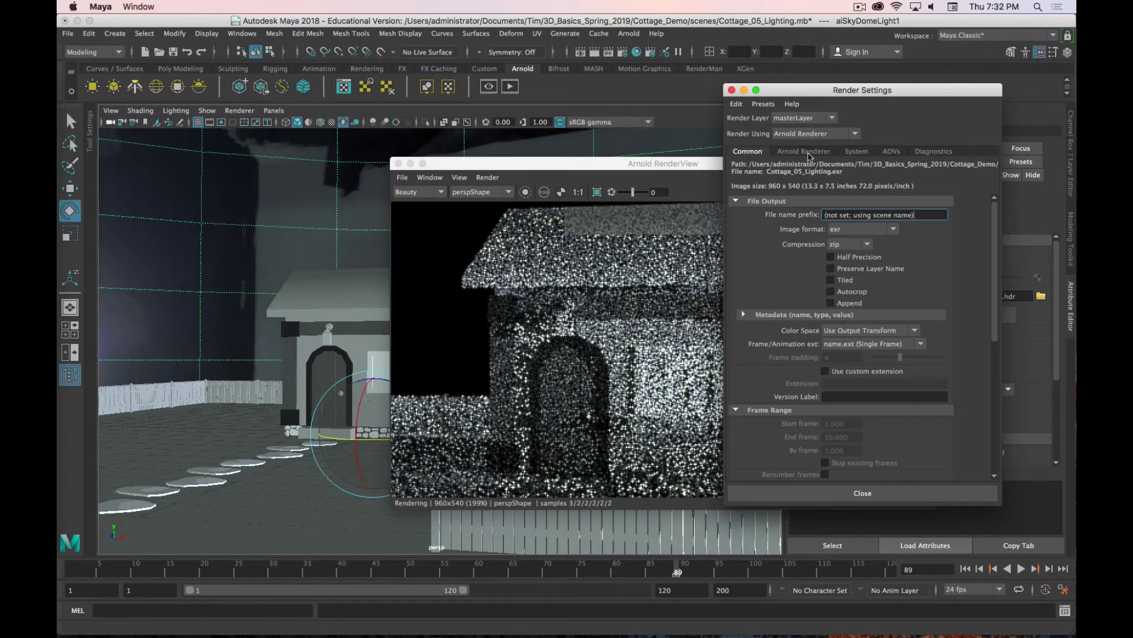
click(804, 153)
drag(894, 216, 902, 216)
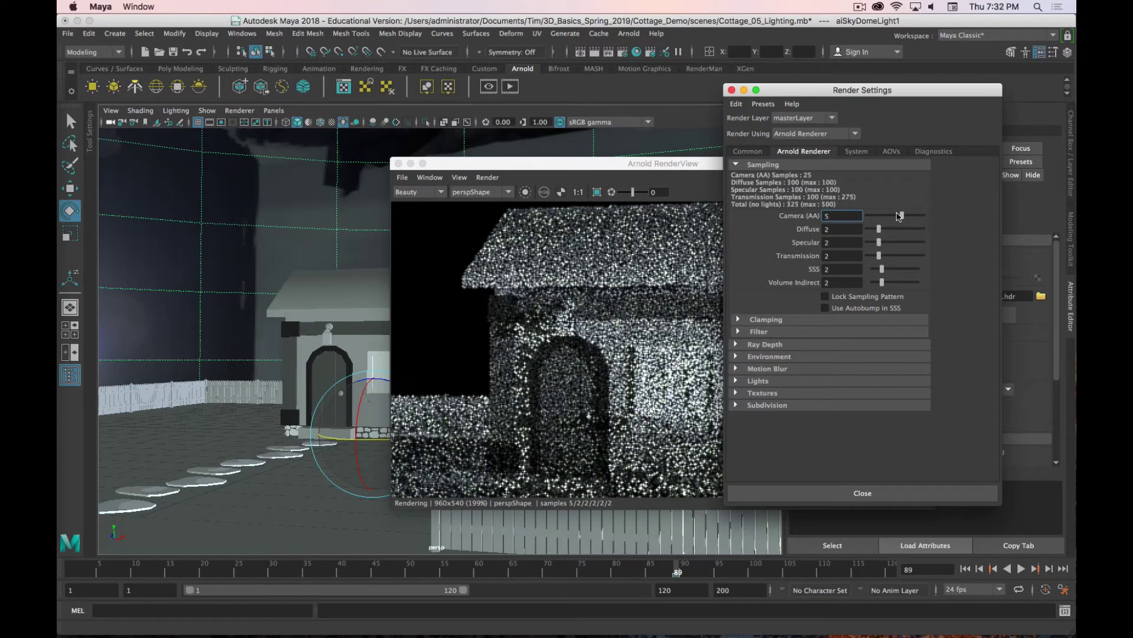
Step: Close the render settings and Arnold RenderView, and replace the sky dome's image with sunset_fairway_4k.hdr from the sourceimages folder
click(732, 90)
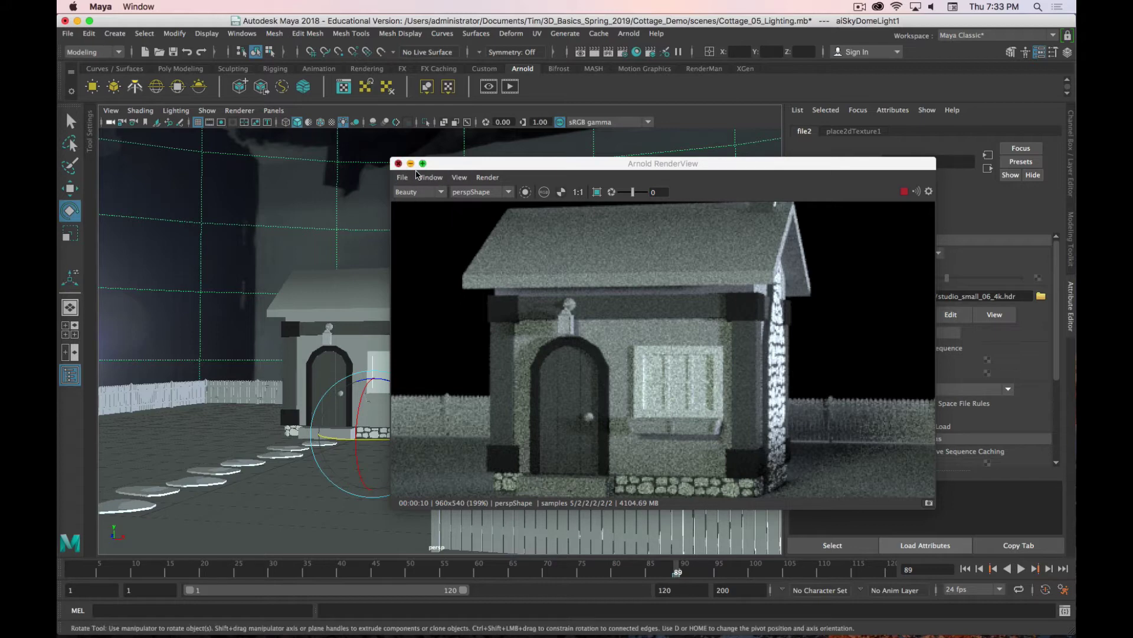
click(398, 163)
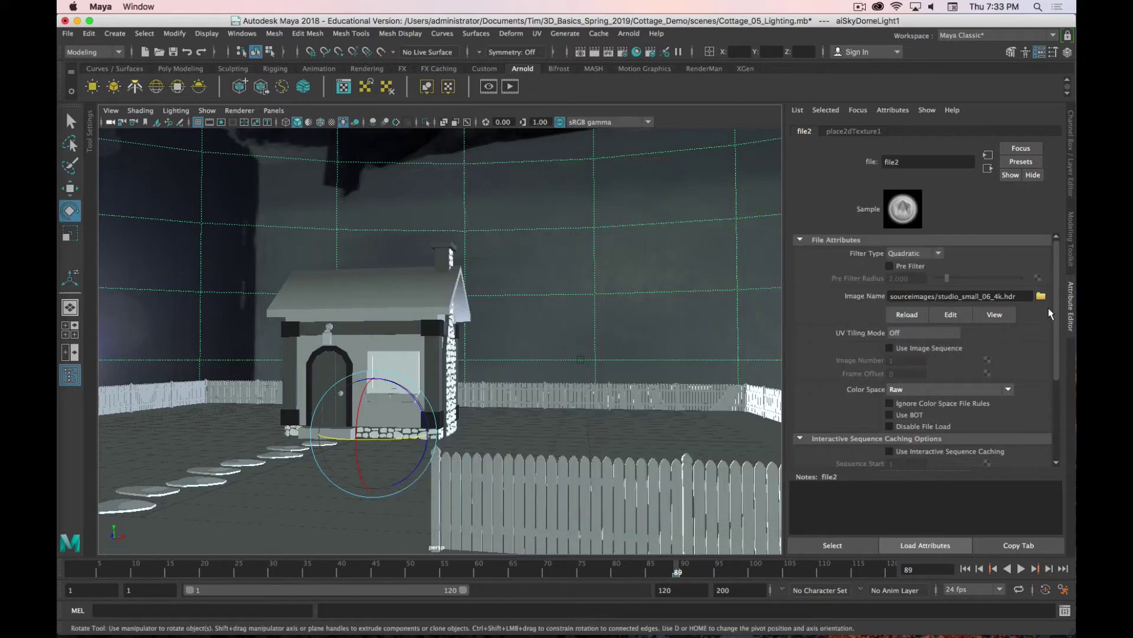
click(1041, 296)
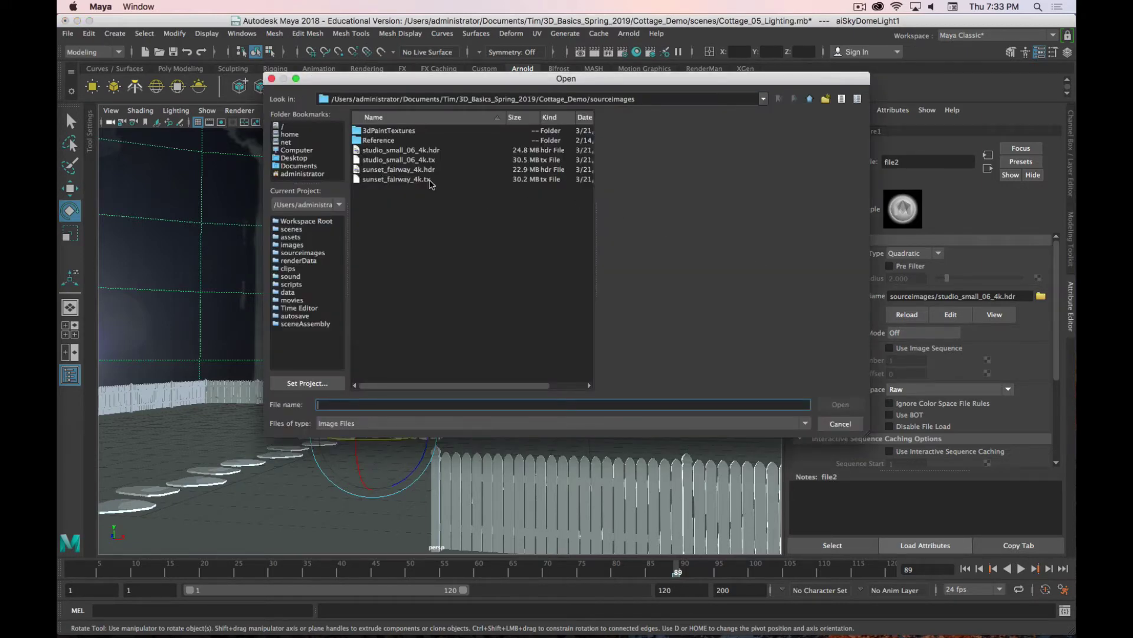
click(415, 170)
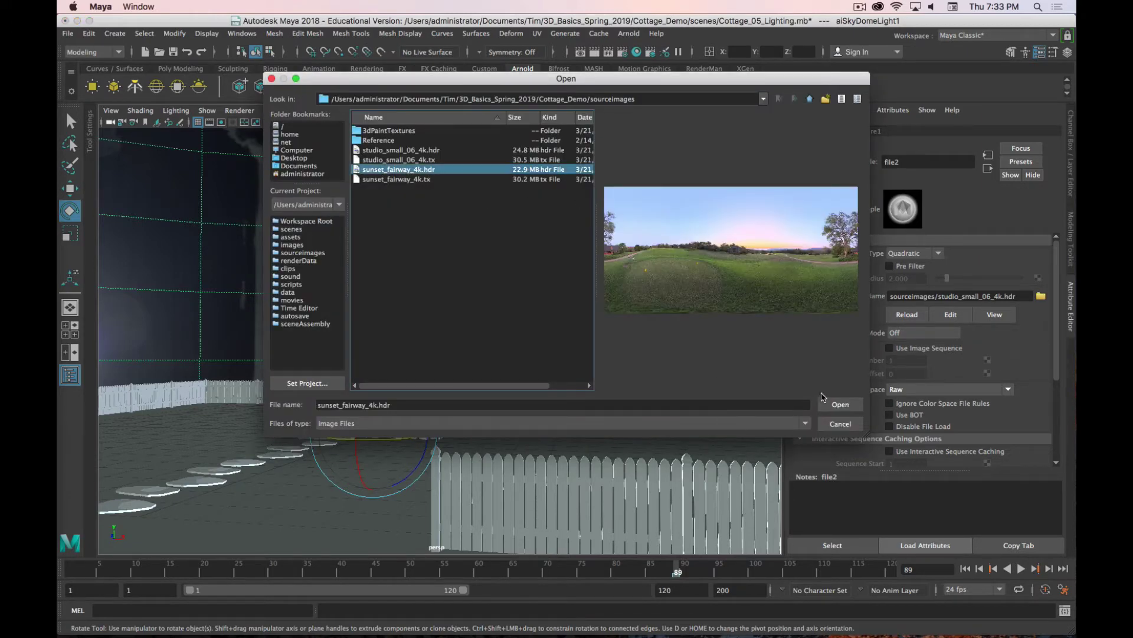
click(841, 404)
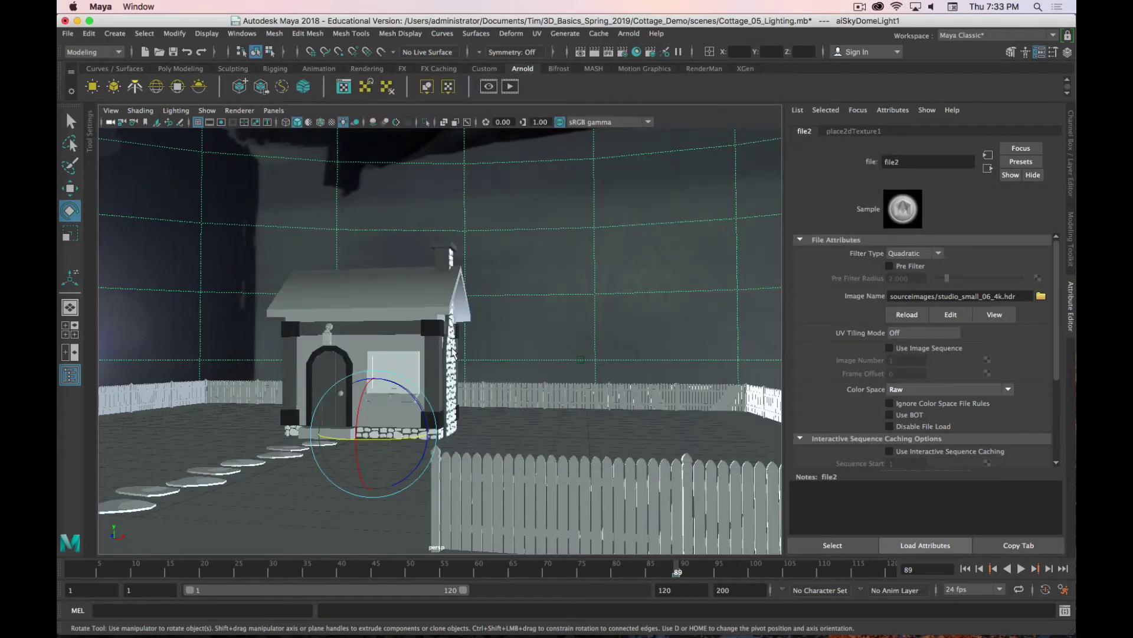
Step: Examine the cottage against the sunset HDRI from several distances and angles
scroll(488, 334, down, 3)
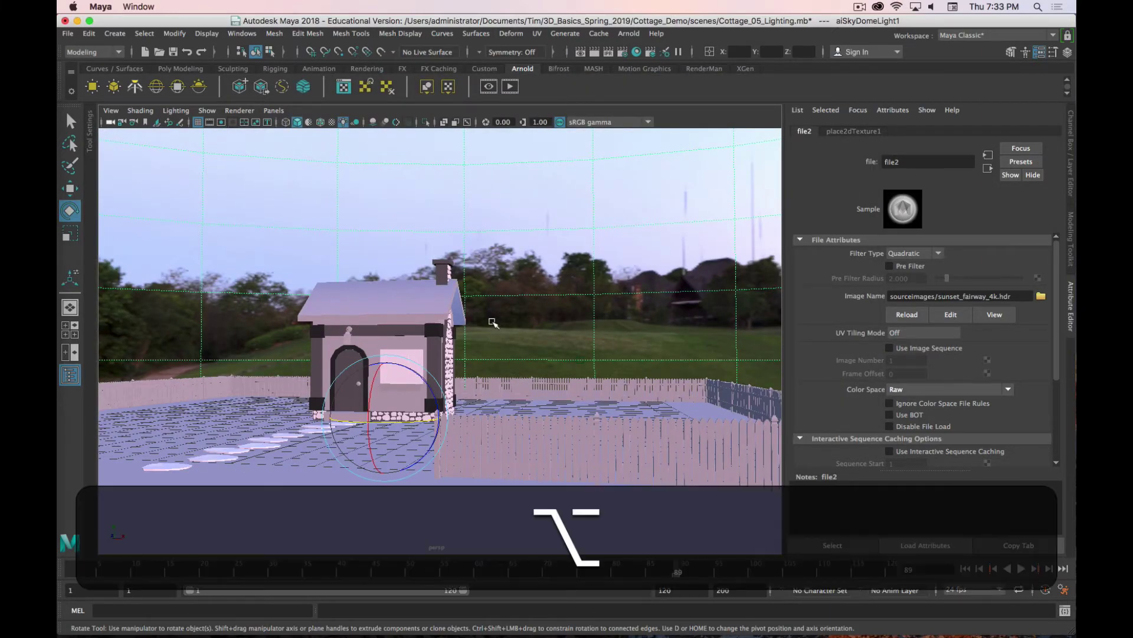
alt+drag(490, 337, 442, 334)
scroll(443, 334, down, 10)
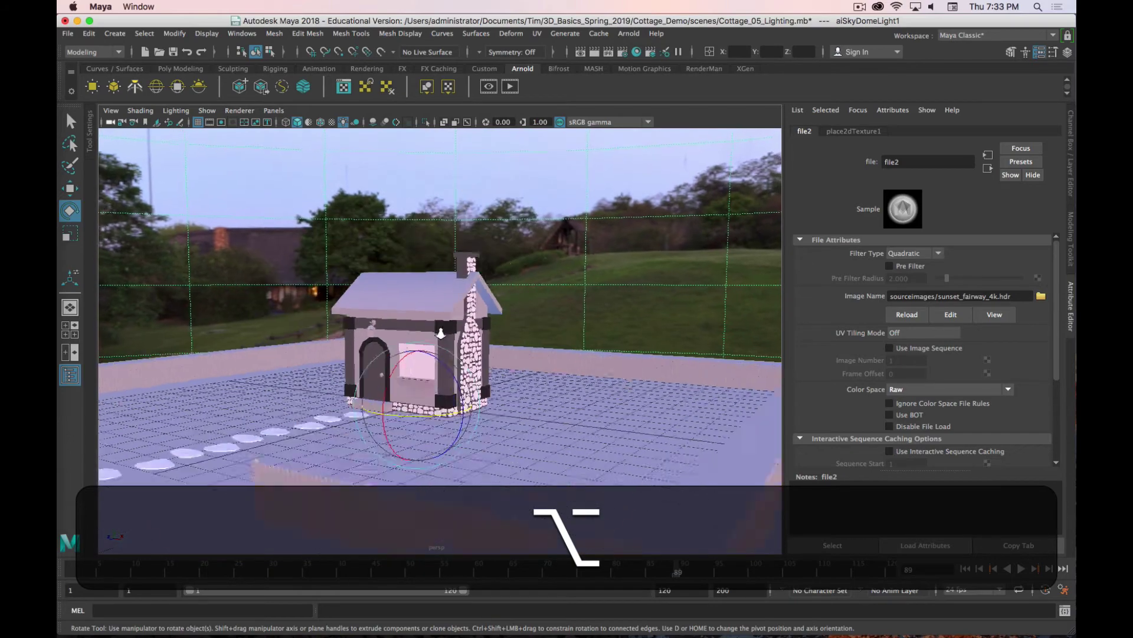
scroll(445, 332, up, 10)
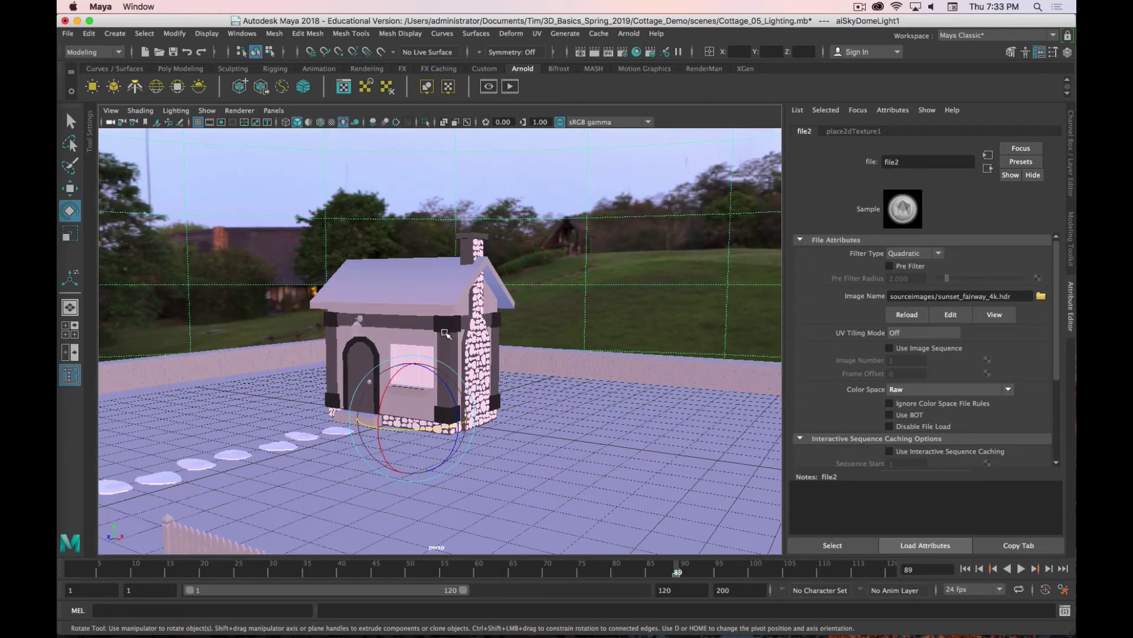
scroll(445, 332, down, 2)
scroll(469, 266, up, 3)
scroll(469, 266, up, 3)
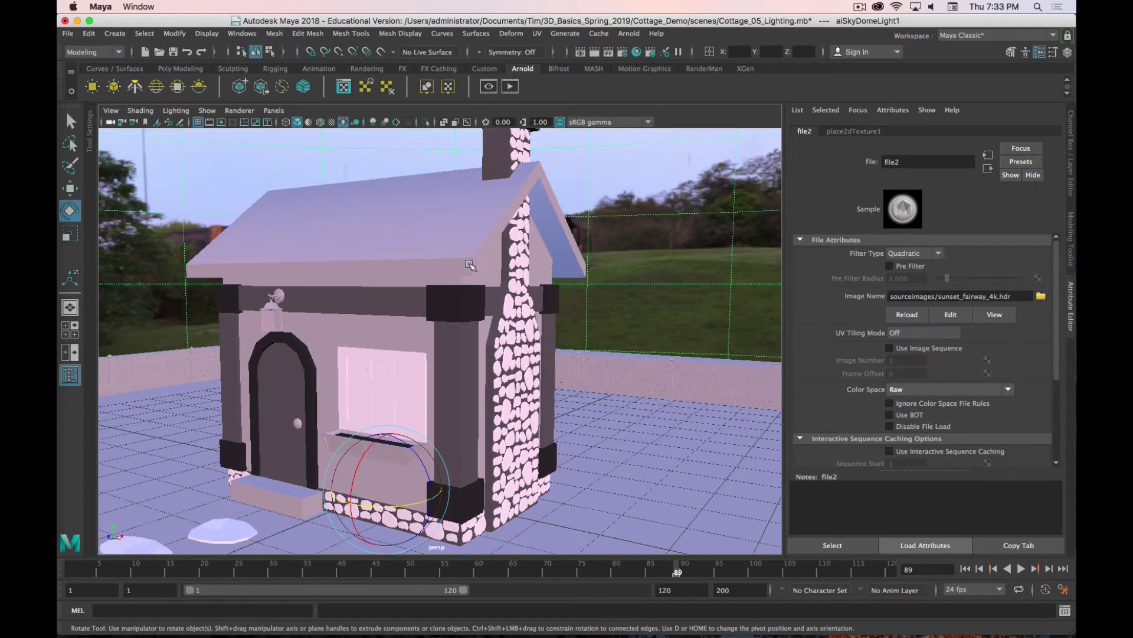
Step: Select the porch lantern above the door and inspect it up close and within the whole yard
click(270, 315)
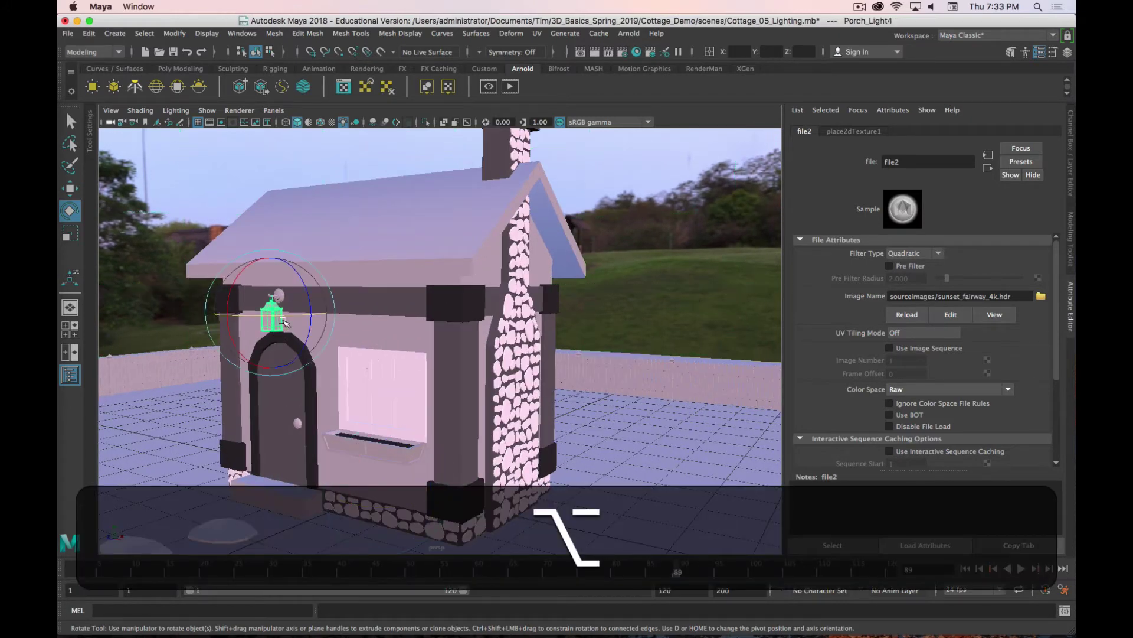
scroll(514, 323, up, 5)
alt+right_drag(515, 323, 587, 324)
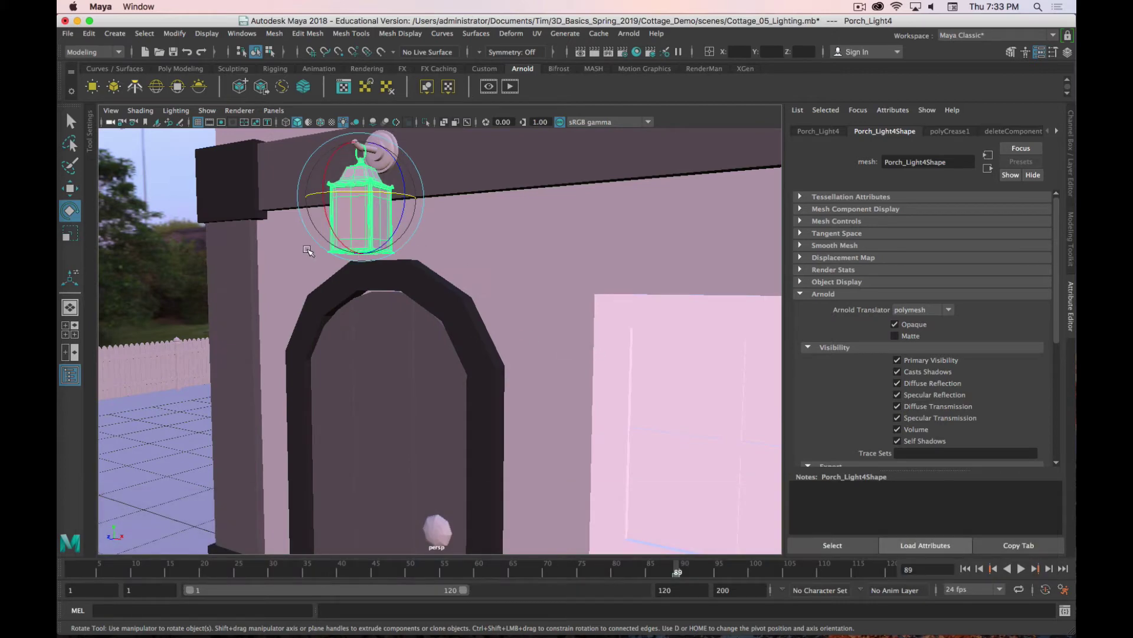
scroll(455, 336, down, 10)
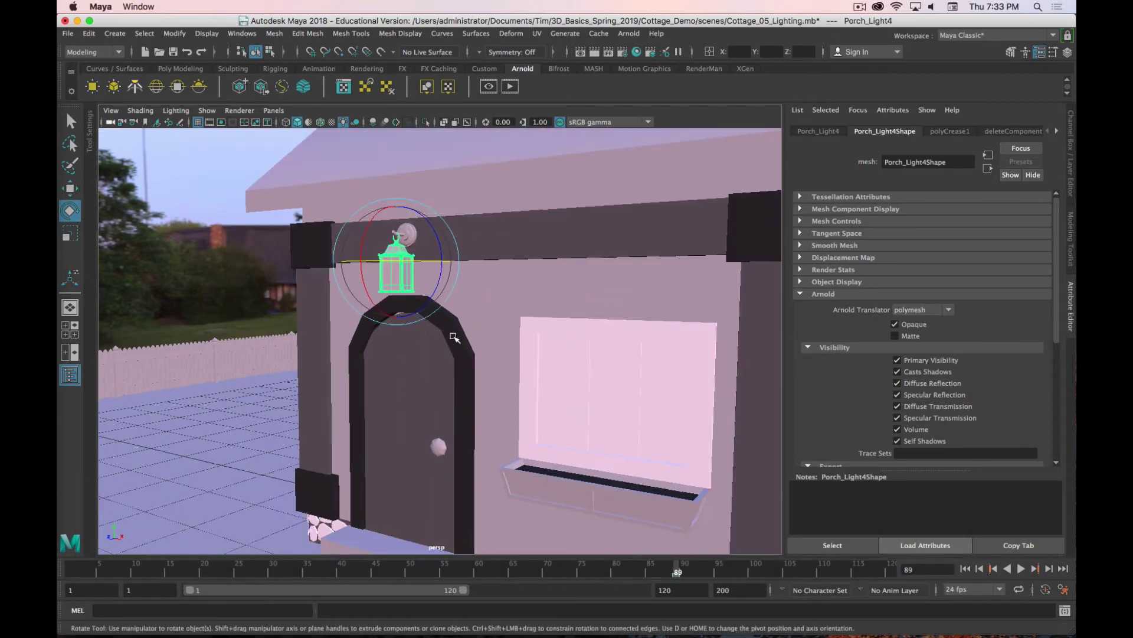
scroll(455, 336, down, 8)
scroll(456, 335, up, 8)
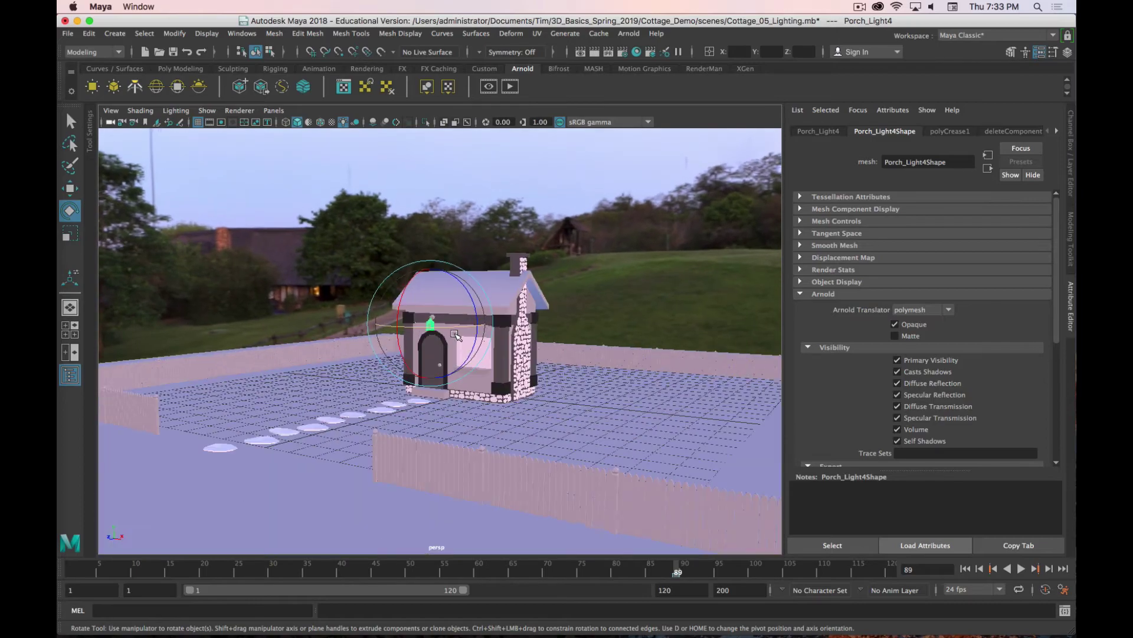
alt+scroll(440, 326, up, 5)
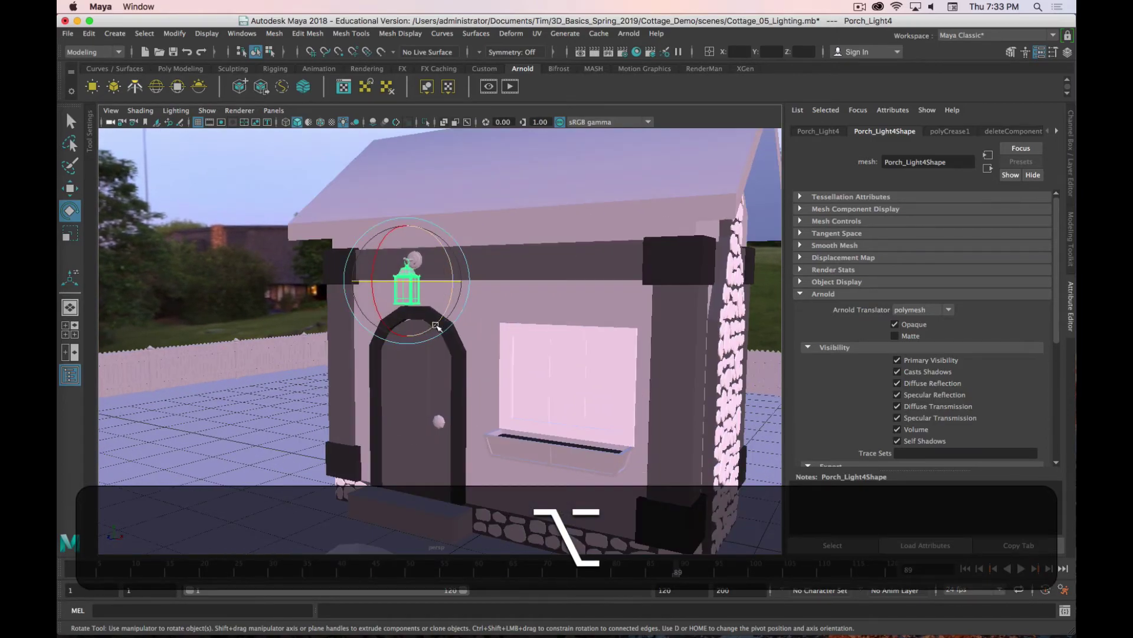
alt+drag(563, 302, 527, 351)
alt+scroll(508, 320, down, 10)
scroll(526, 352, up, 8)
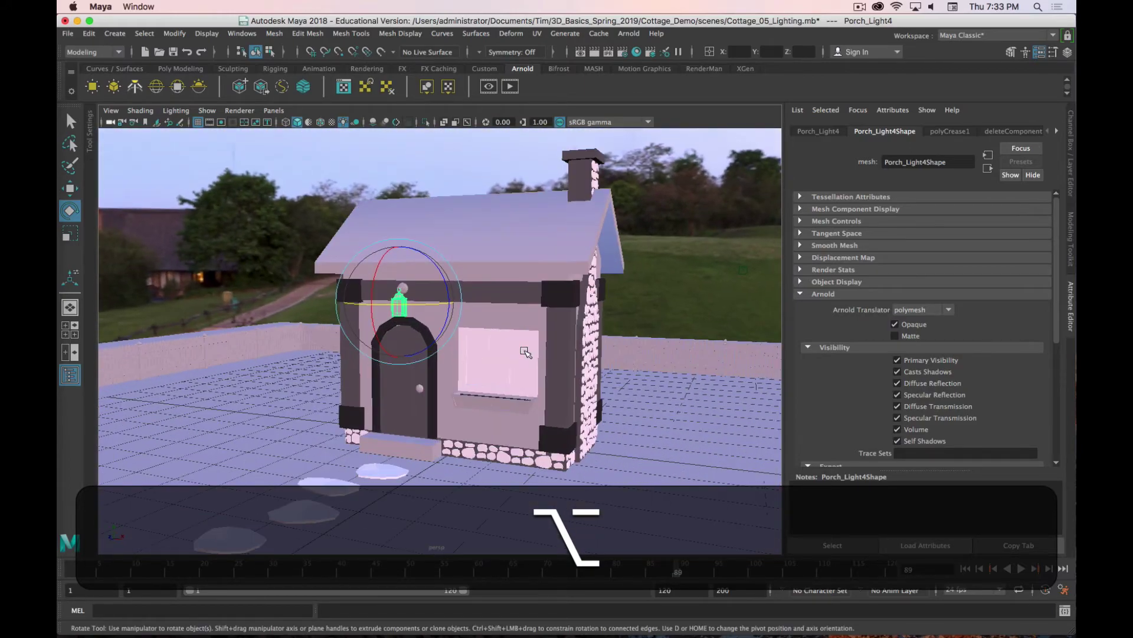
scroll(524, 351, down, 12)
scroll(357, 357, down, 5)
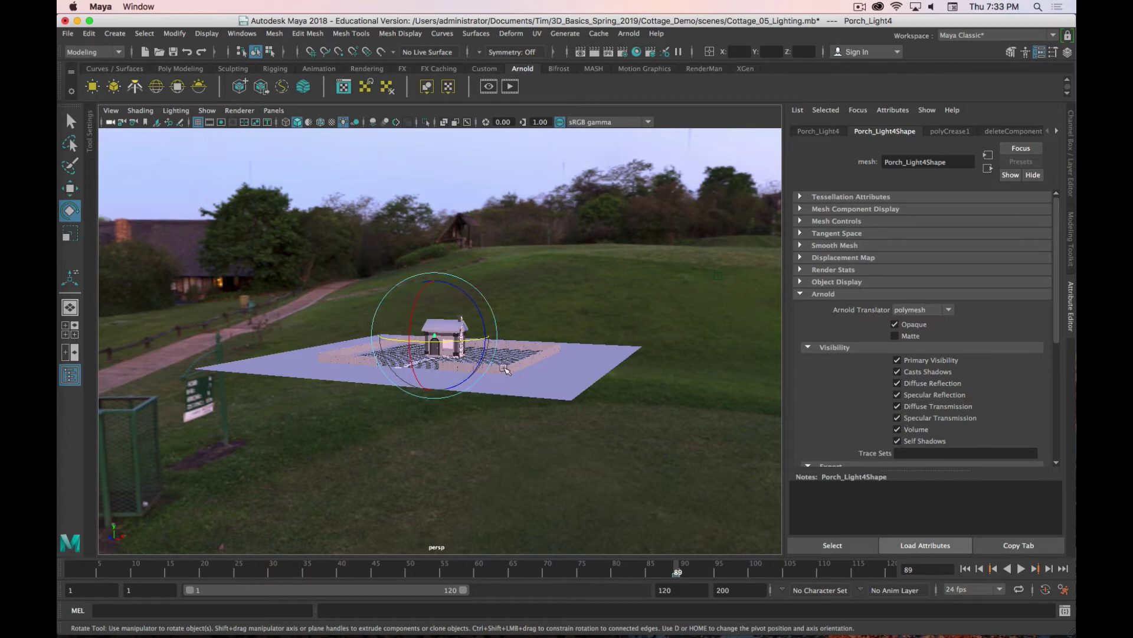
scroll(506, 369, up, 10)
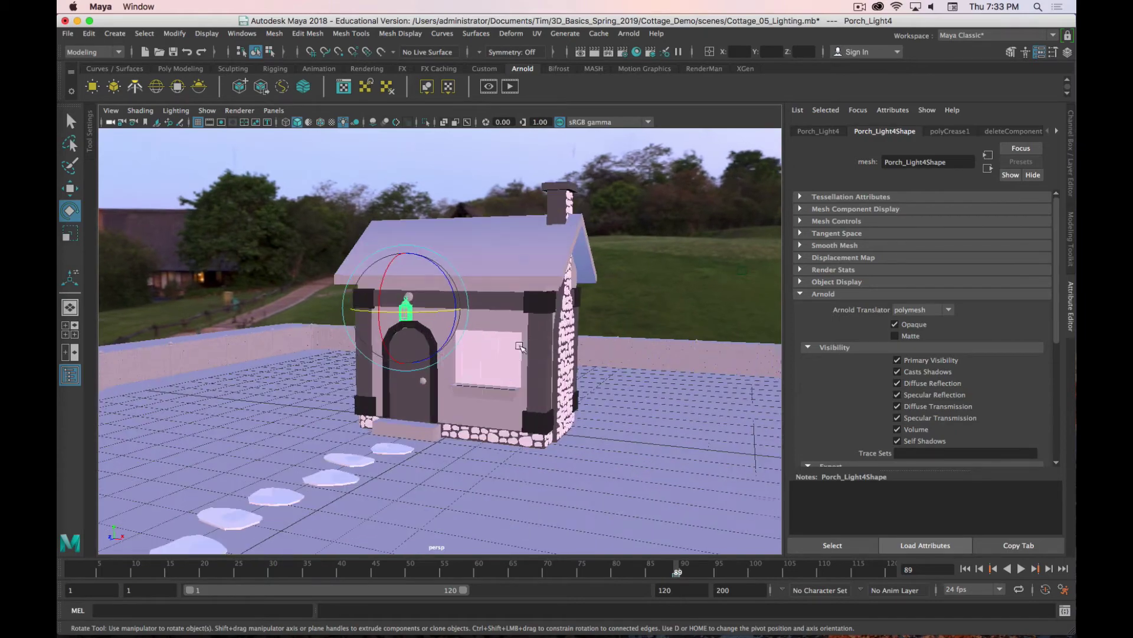
key(alt)
scroll(654, 337, down, 10)
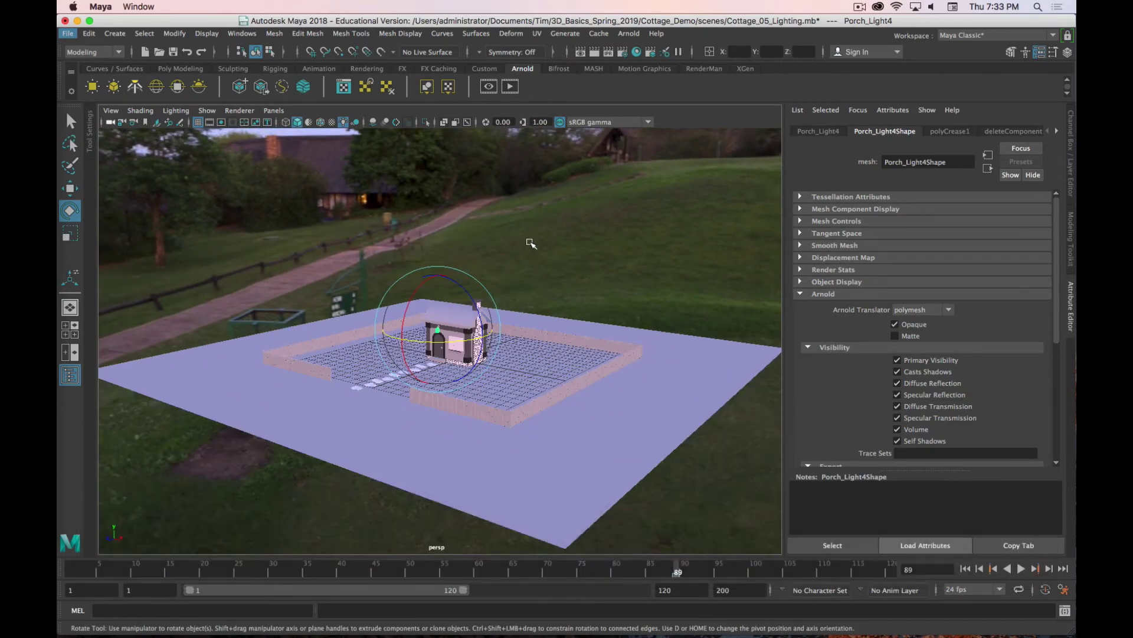
Step: Select the sky dome light and set its Scale X, Y and Z to 0
click(533, 242)
scroll(534, 244, down, 5)
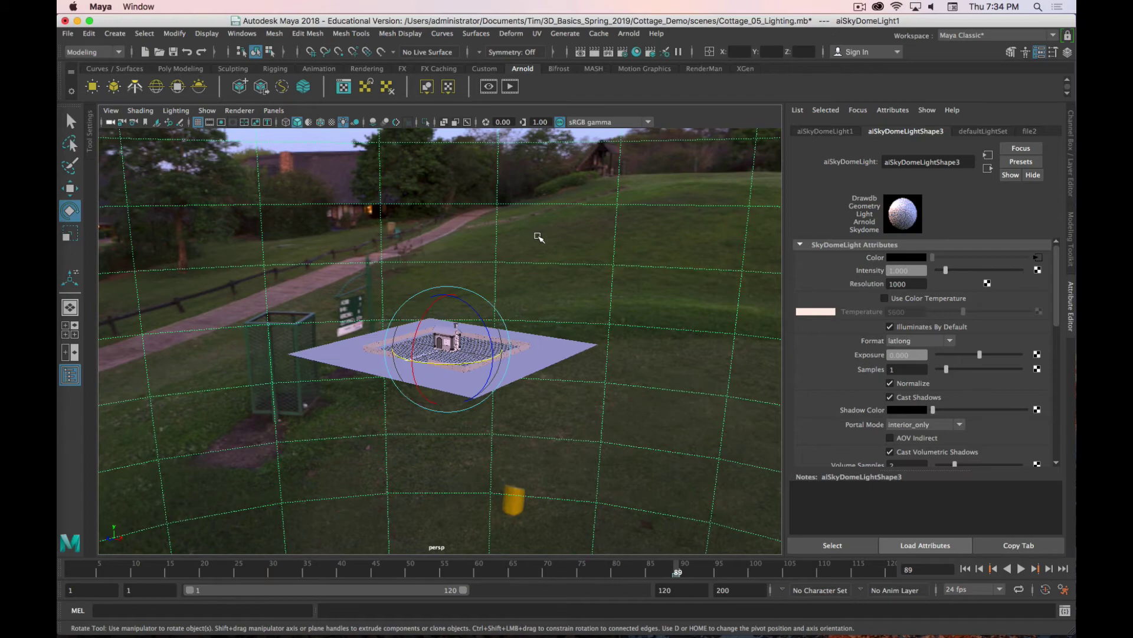
scroll(545, 270, down, 6)
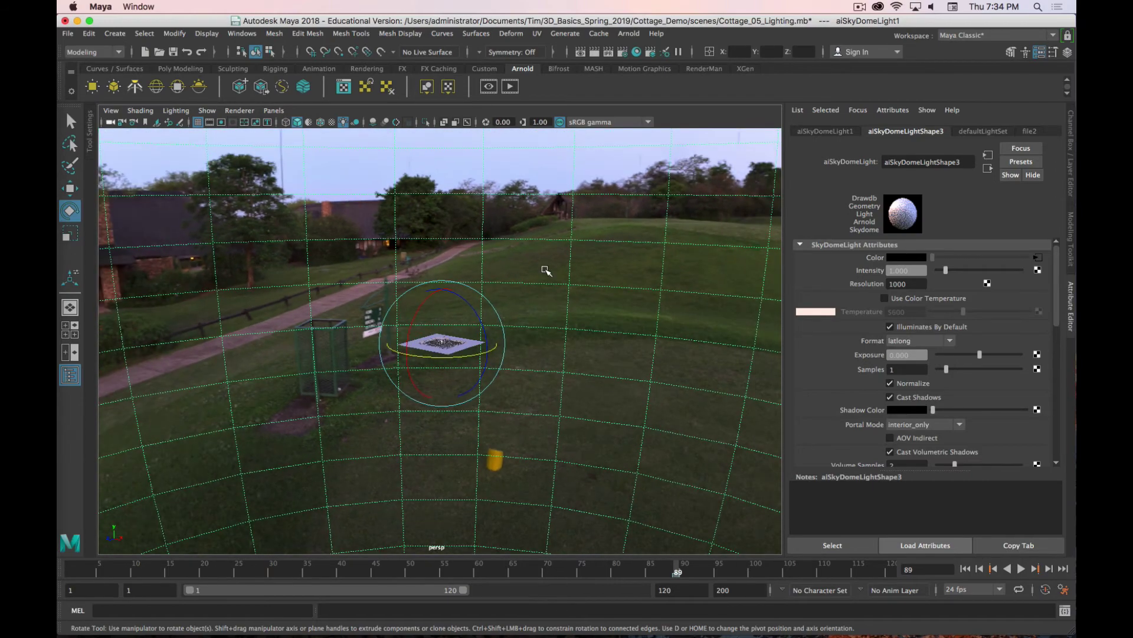
scroll(545, 269, up, 5)
scroll(544, 269, down, 10)
scroll(544, 270, up, 8)
scroll(545, 269, up, 10)
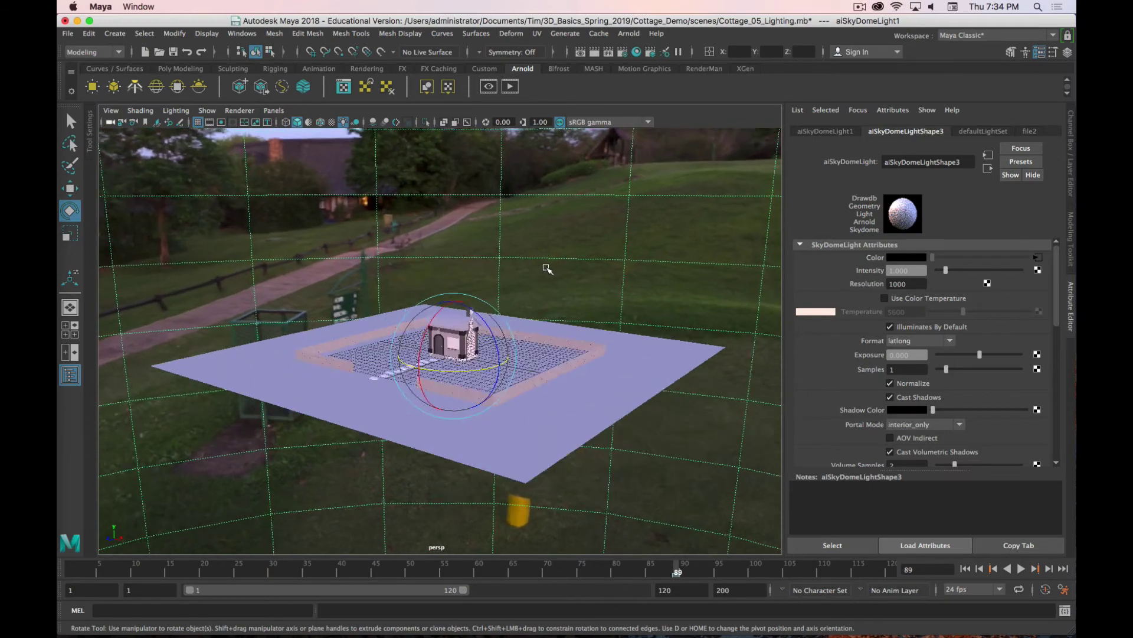
scroll(597, 266, down, 1)
scroll(622, 261, down, 4)
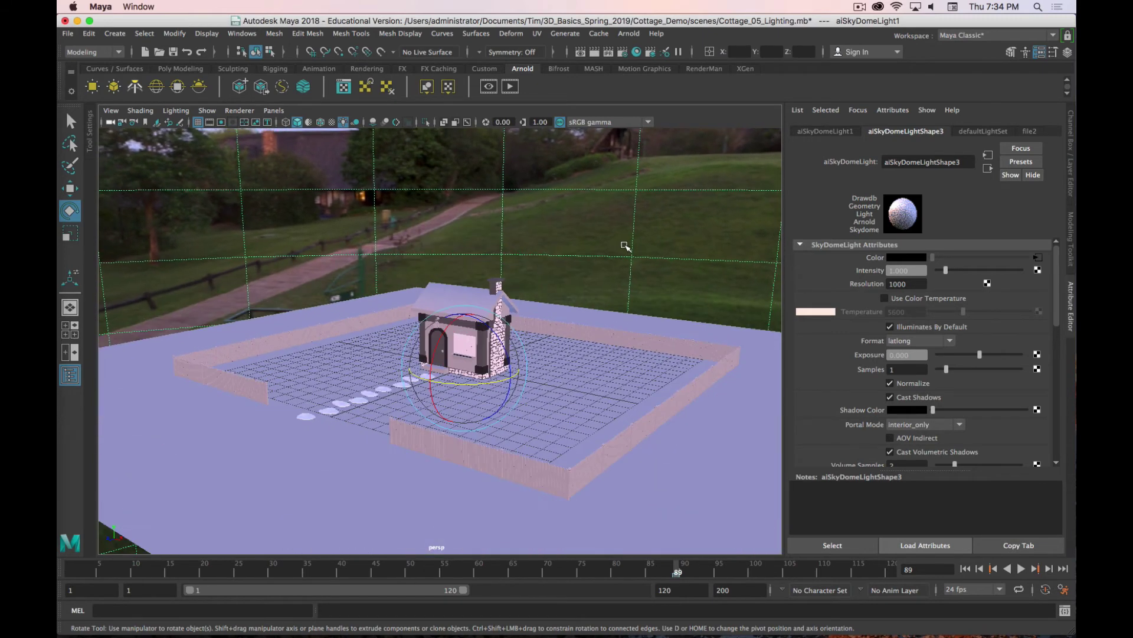
click(1072, 188)
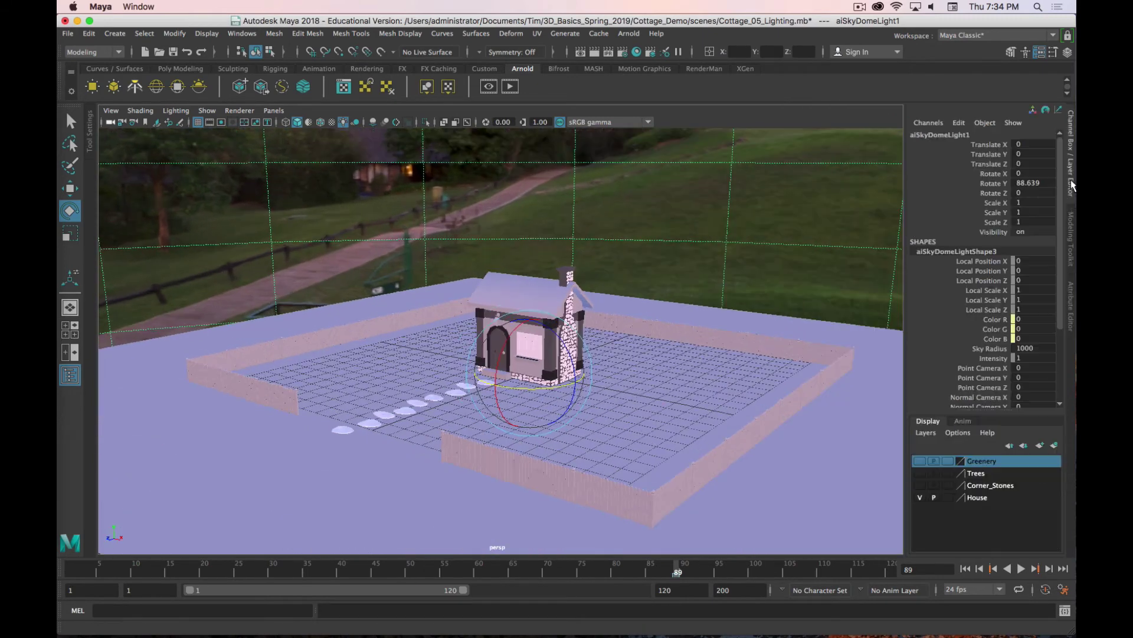
click(1032, 203)
shift+click(1042, 222)
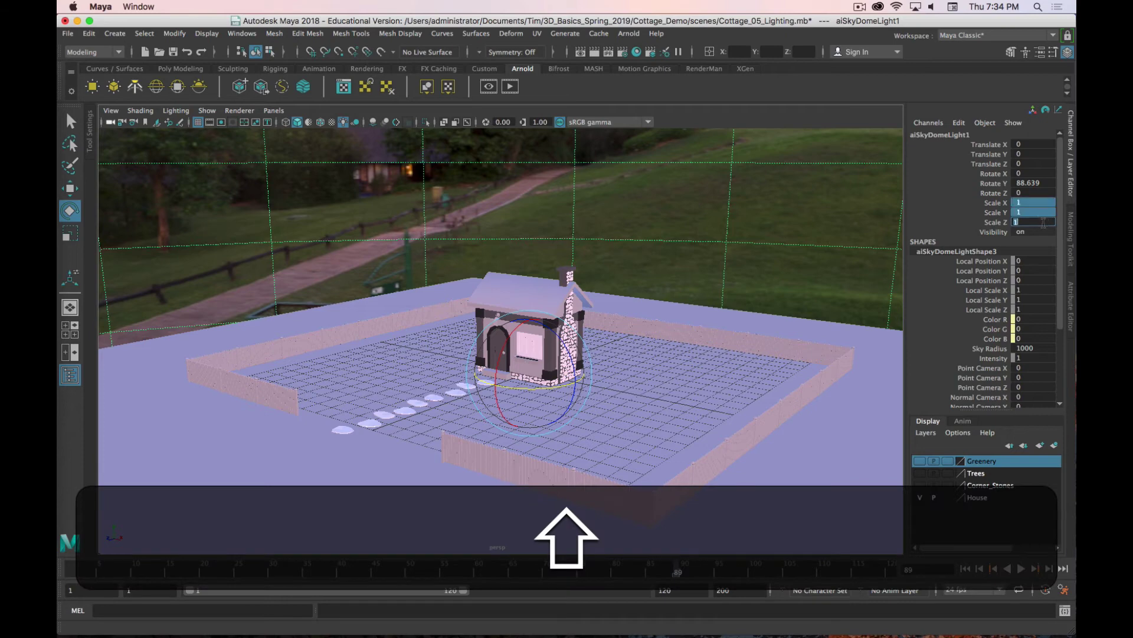
text(0)
key(Return)
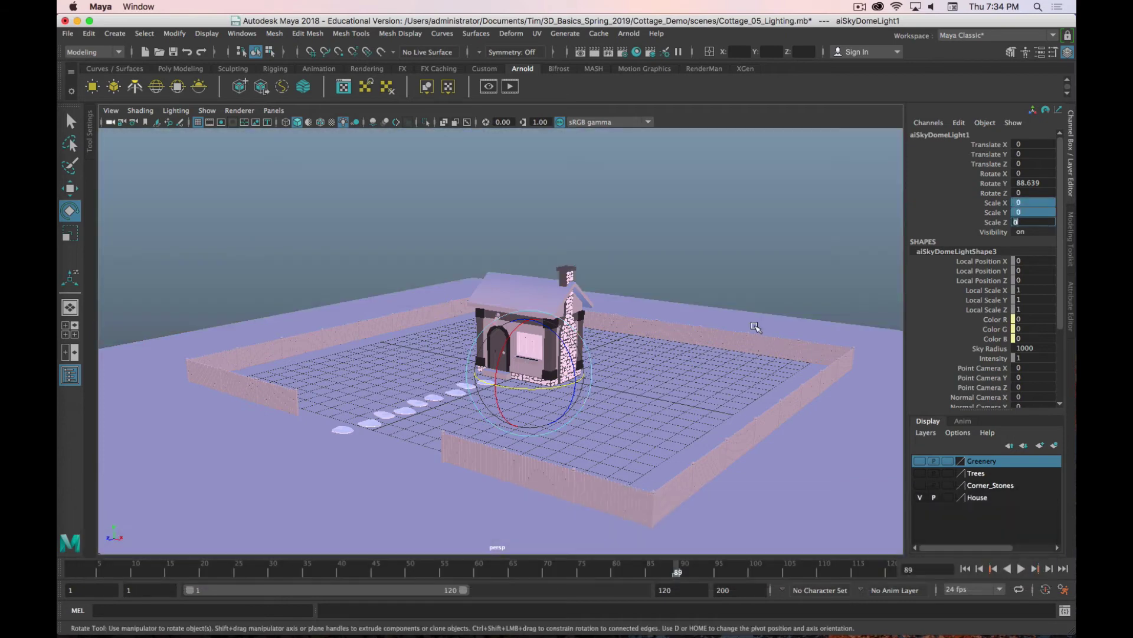
Step: Deselect the sky dome light, reselect aiSkyDomeLight1 through the Outliner, and display its light attributes
alt+drag(761, 342, 611, 407)
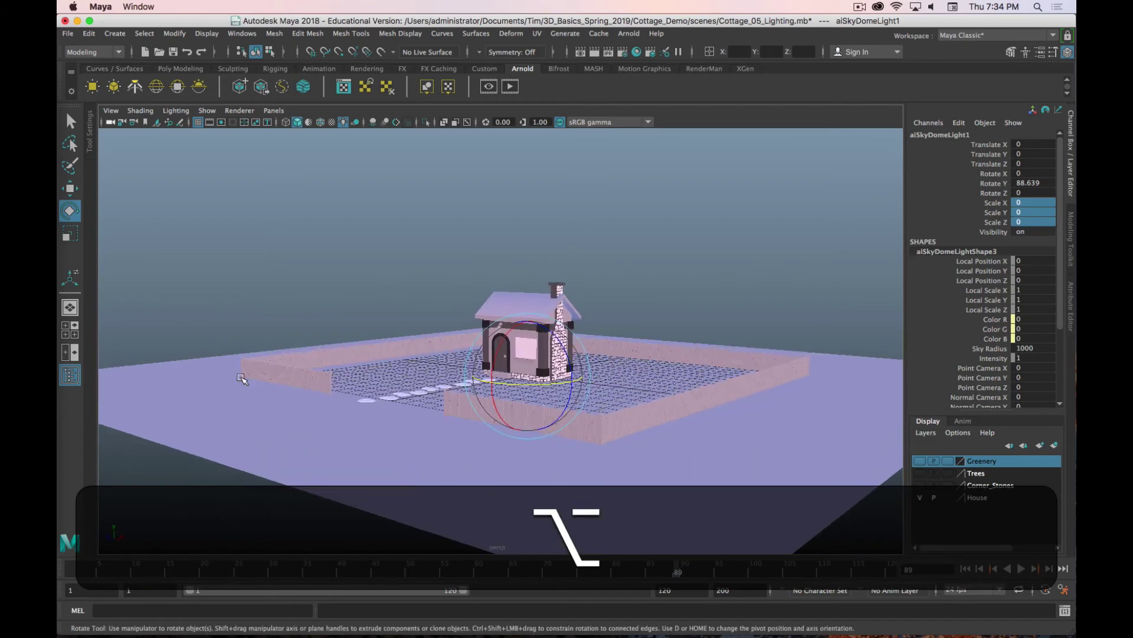
click(758, 285)
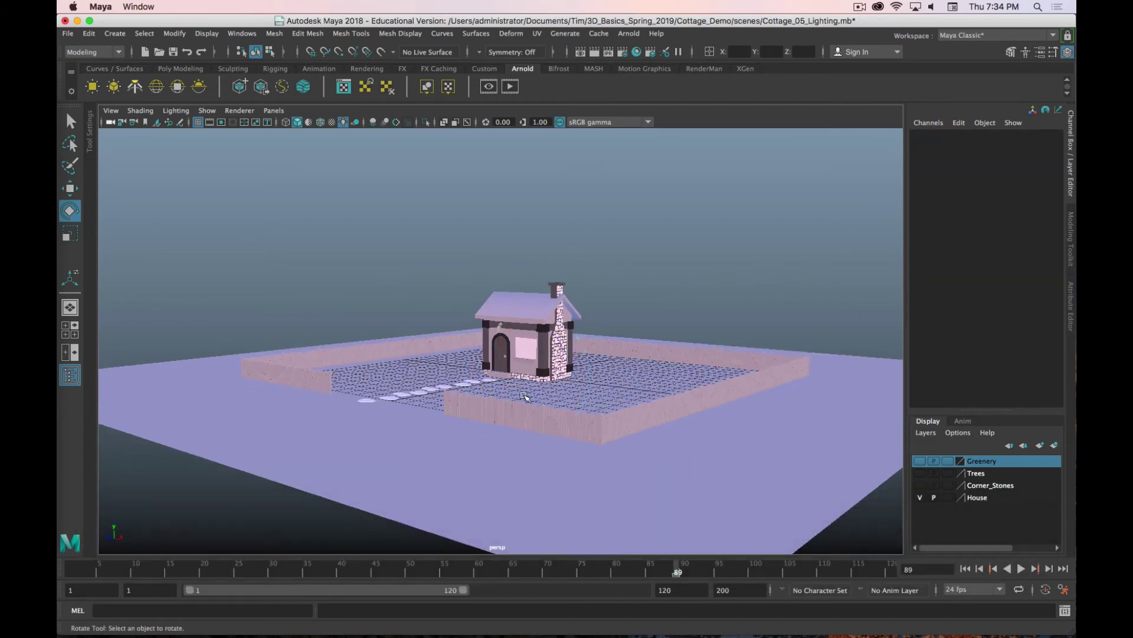
drag(59, 97, 306, 112)
scroll(258, 397, down, 10)
click(242, 518)
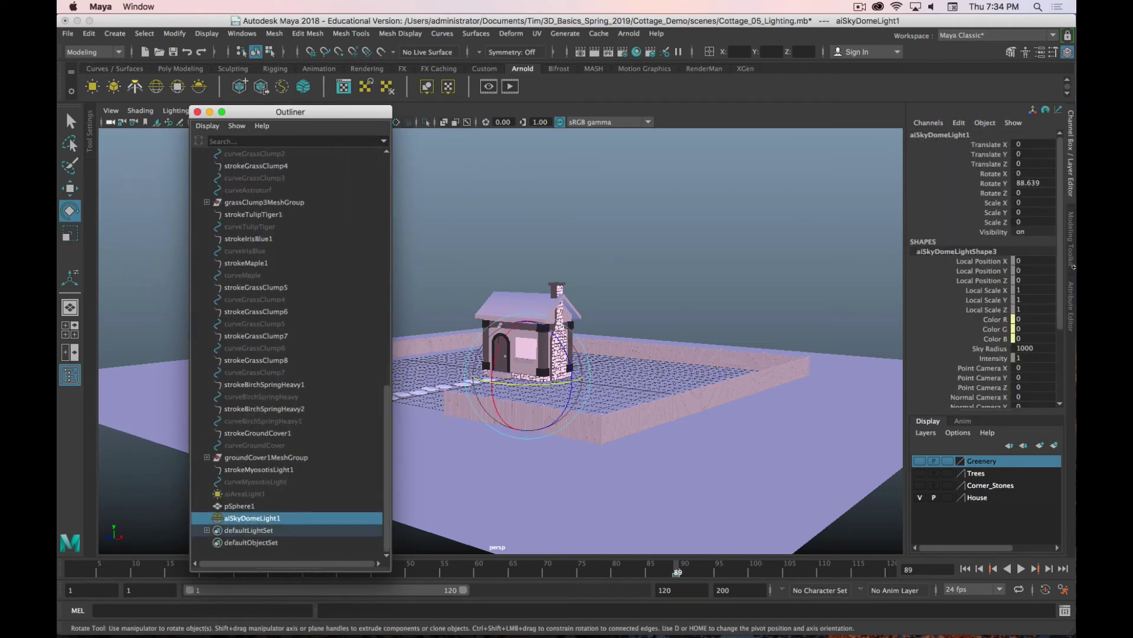
click(1069, 313)
drag(273, 111, 58, 108)
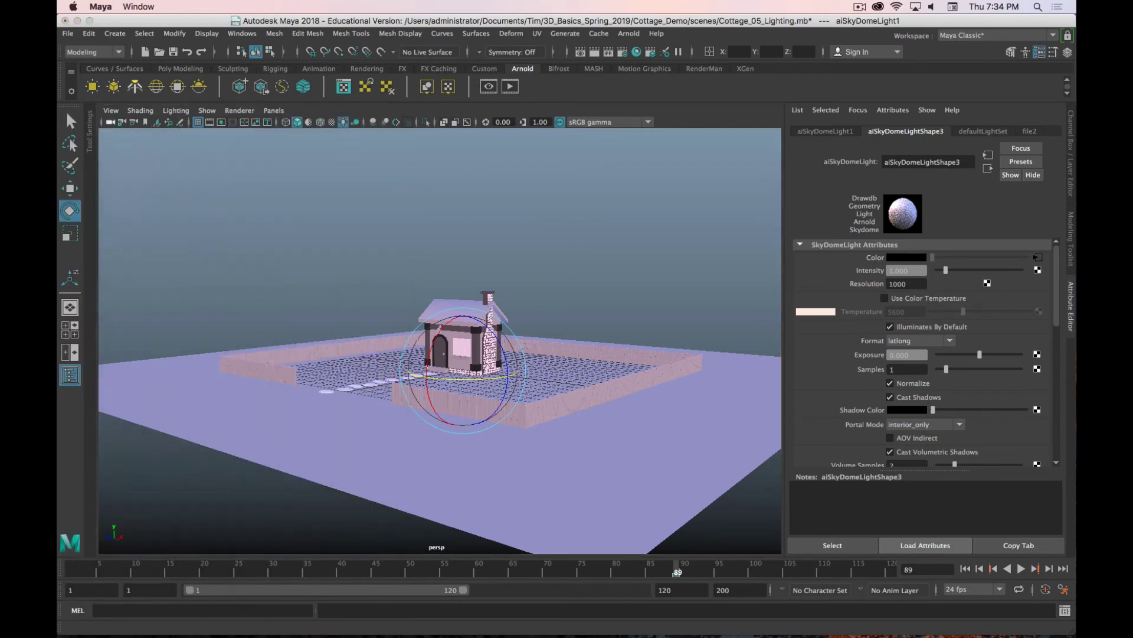